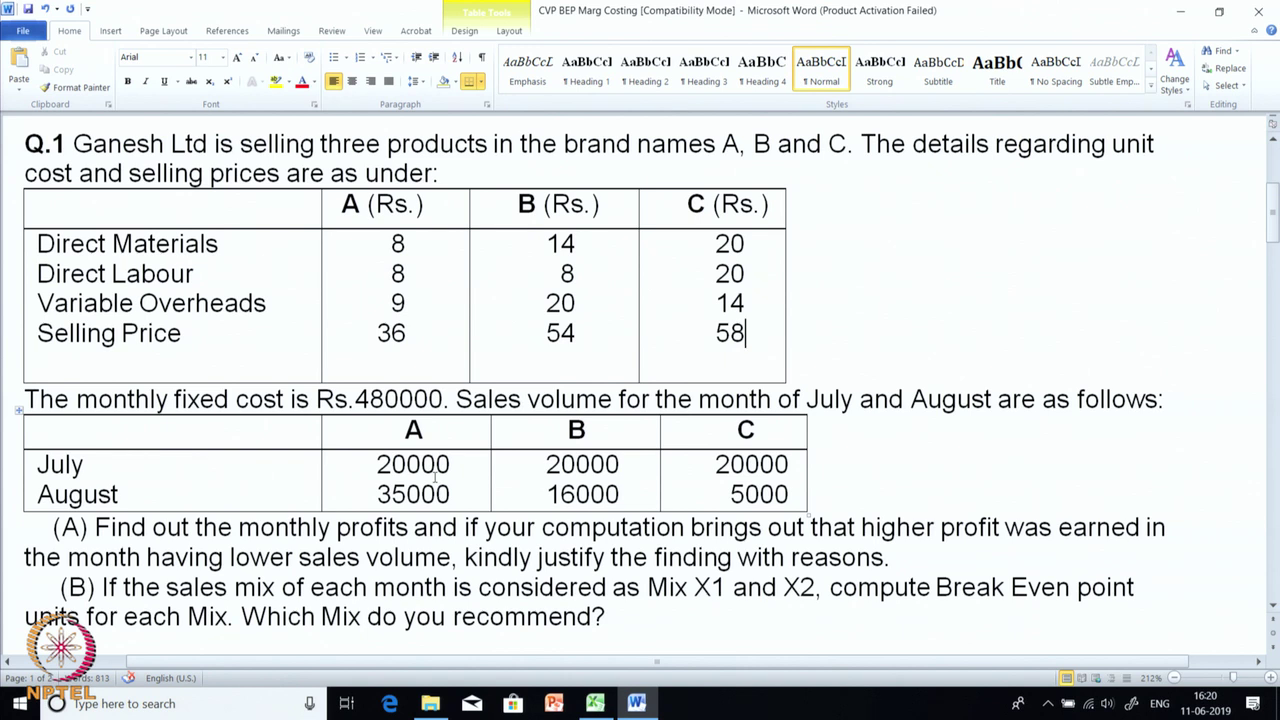
Review the July and August sales volumes of products A, B and C in the question's sales table.
left_click(562, 464)
left_click(731, 464)
left_click(422, 494)
left_click(735, 500)
Switch to the Excel solution workbook and examine the contribution per unit and PV ratio of products A, B and C in Working Note1.
left_click(593, 703)
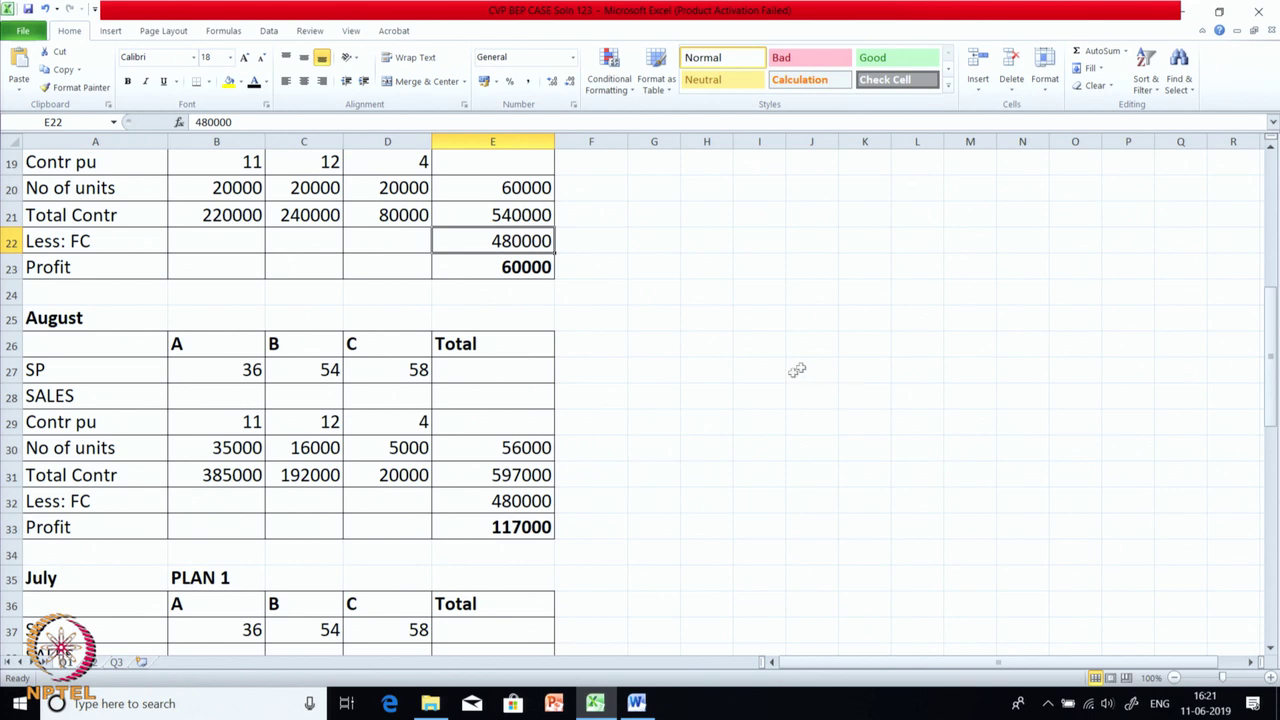
scroll(723, 427, "up", 6)
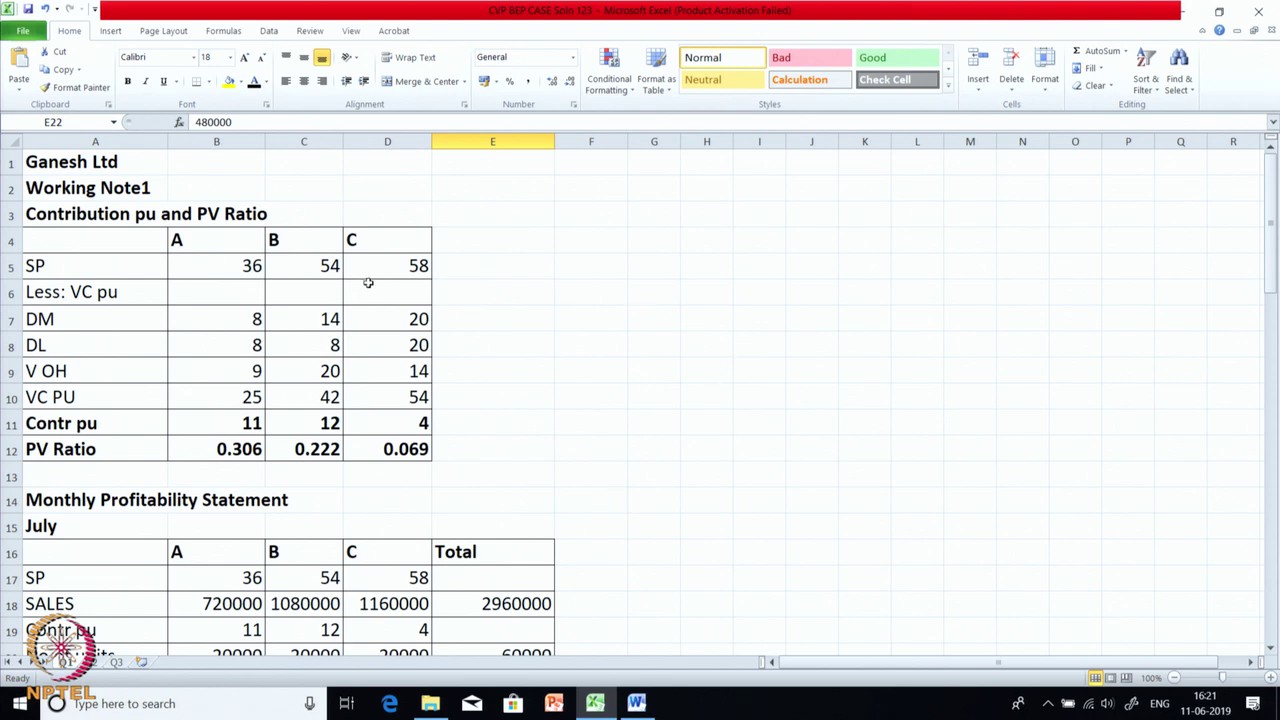
left_click(229, 428)
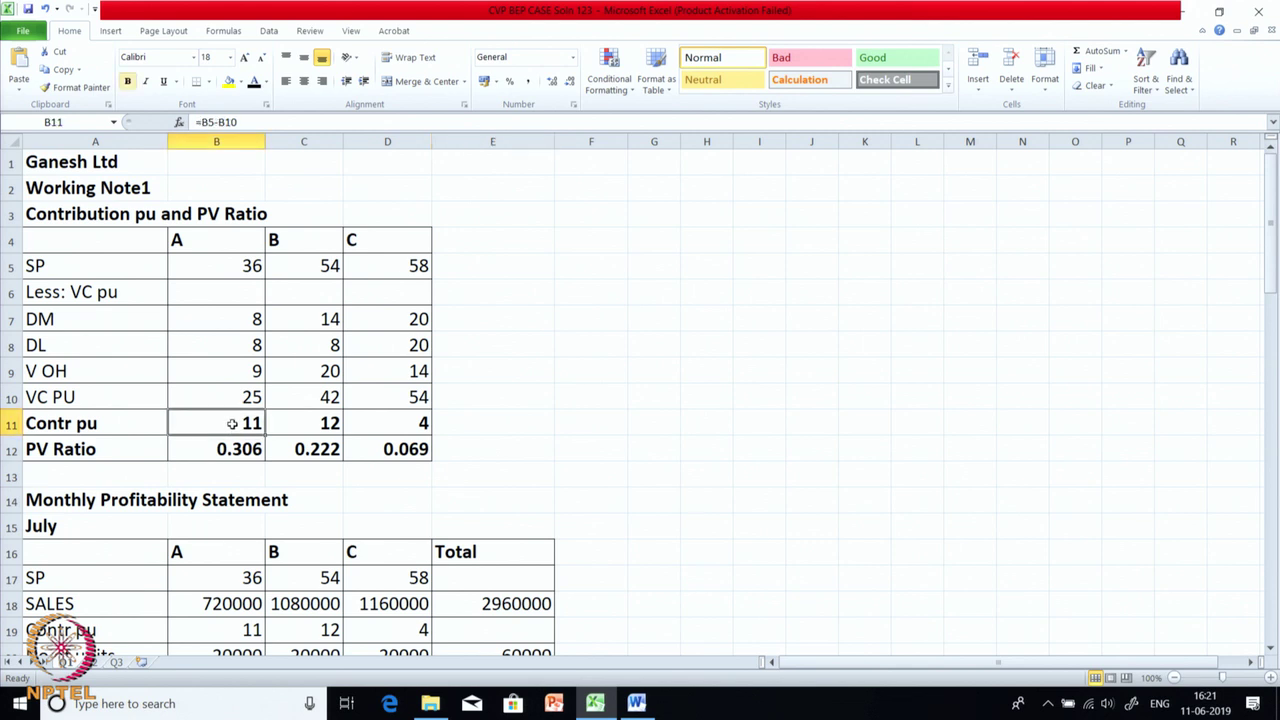
left_click(228, 452)
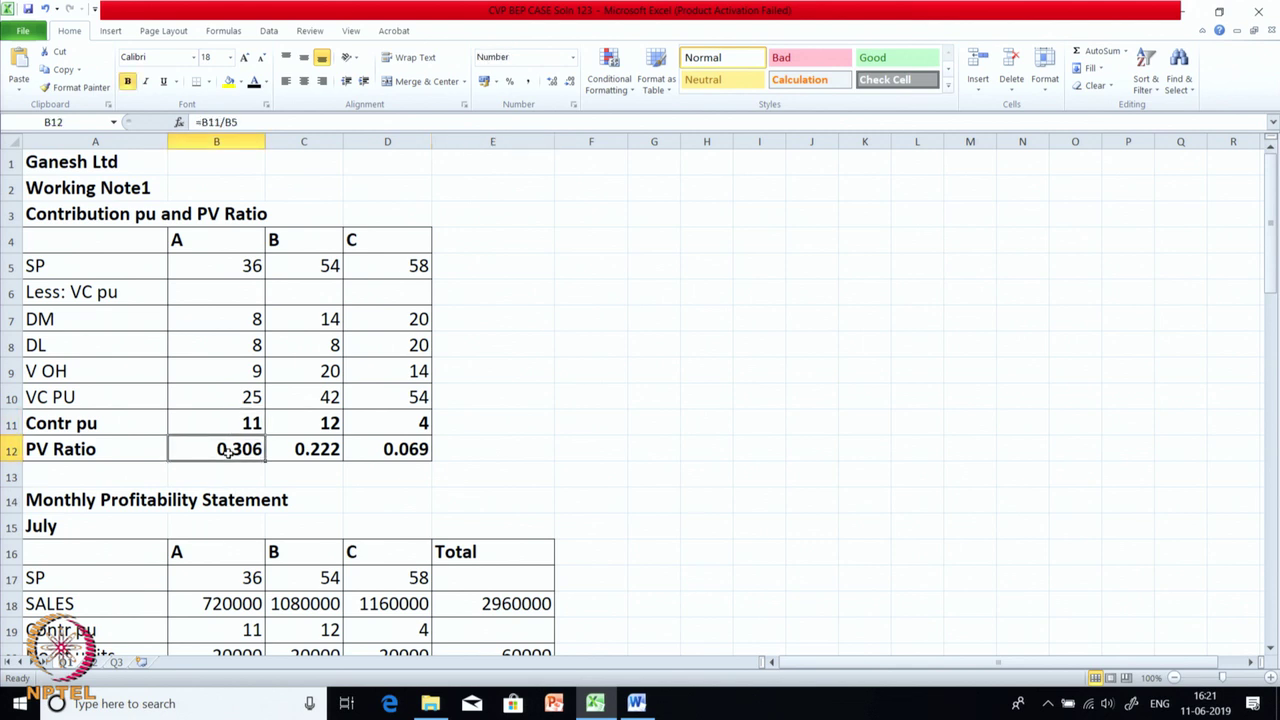
left_click(211, 243)
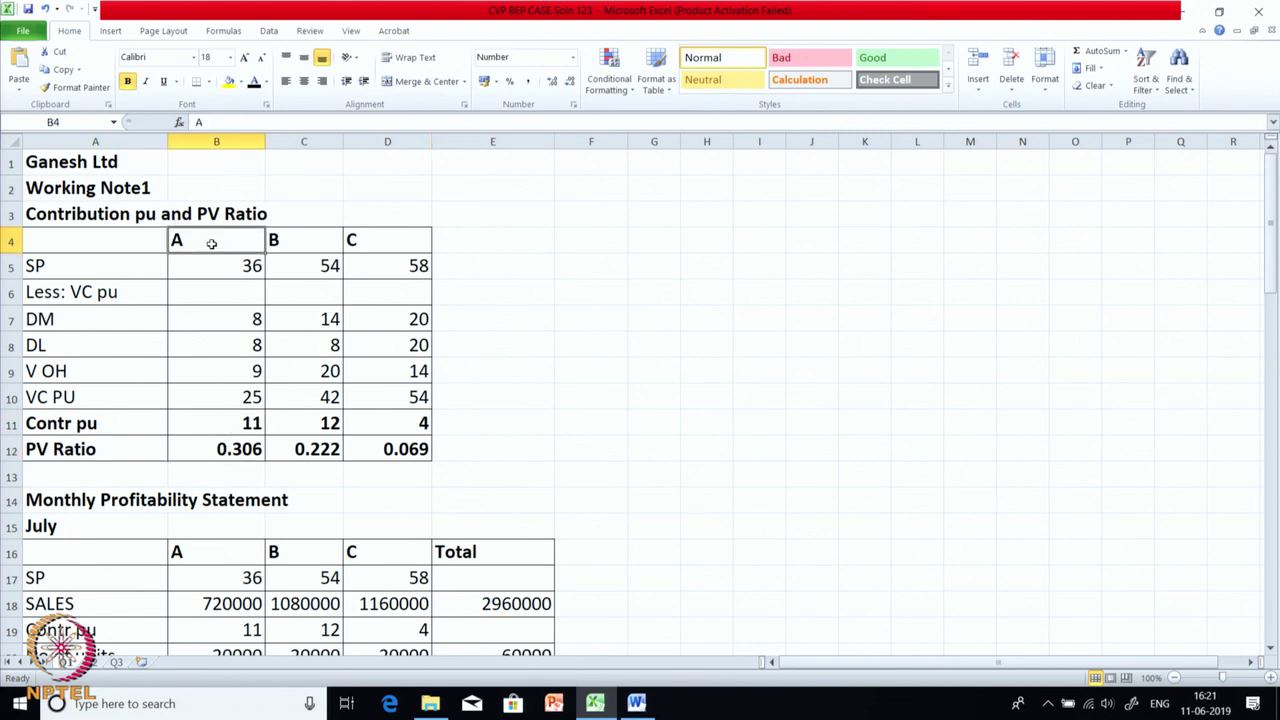
left_click(230, 430)
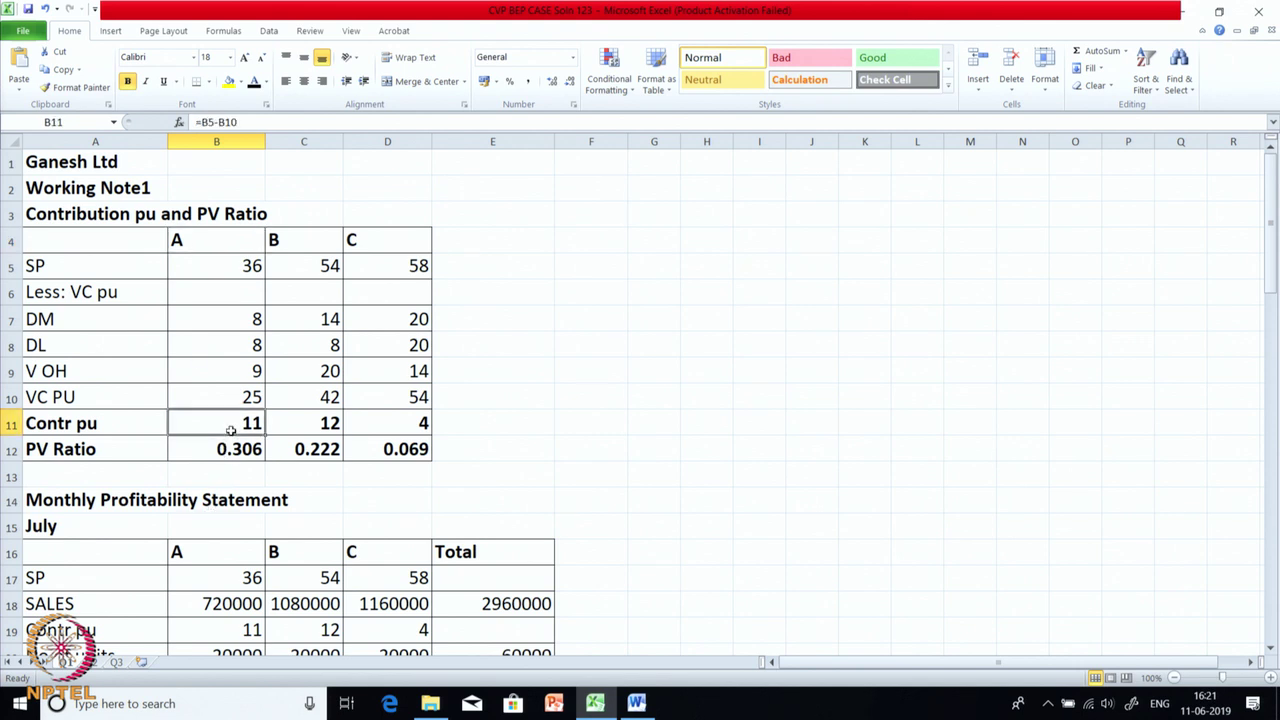
left_click(313, 245)
left_click(312, 415)
left_click(384, 242)
left_click(398, 424)
left_click_drag(208, 458, 418, 452)
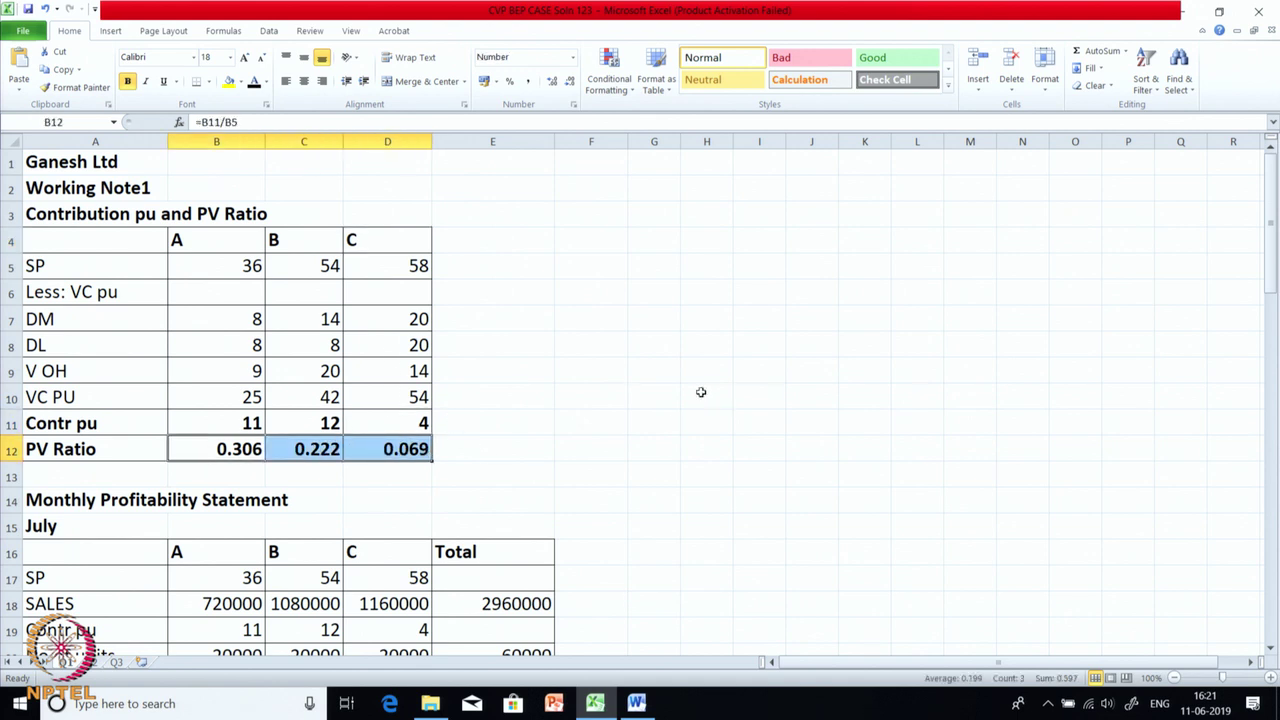
Examine July's total contribution, fixed cost and profit in the Monthly Profitability Statement.
scroll(701, 392, "down", 2)
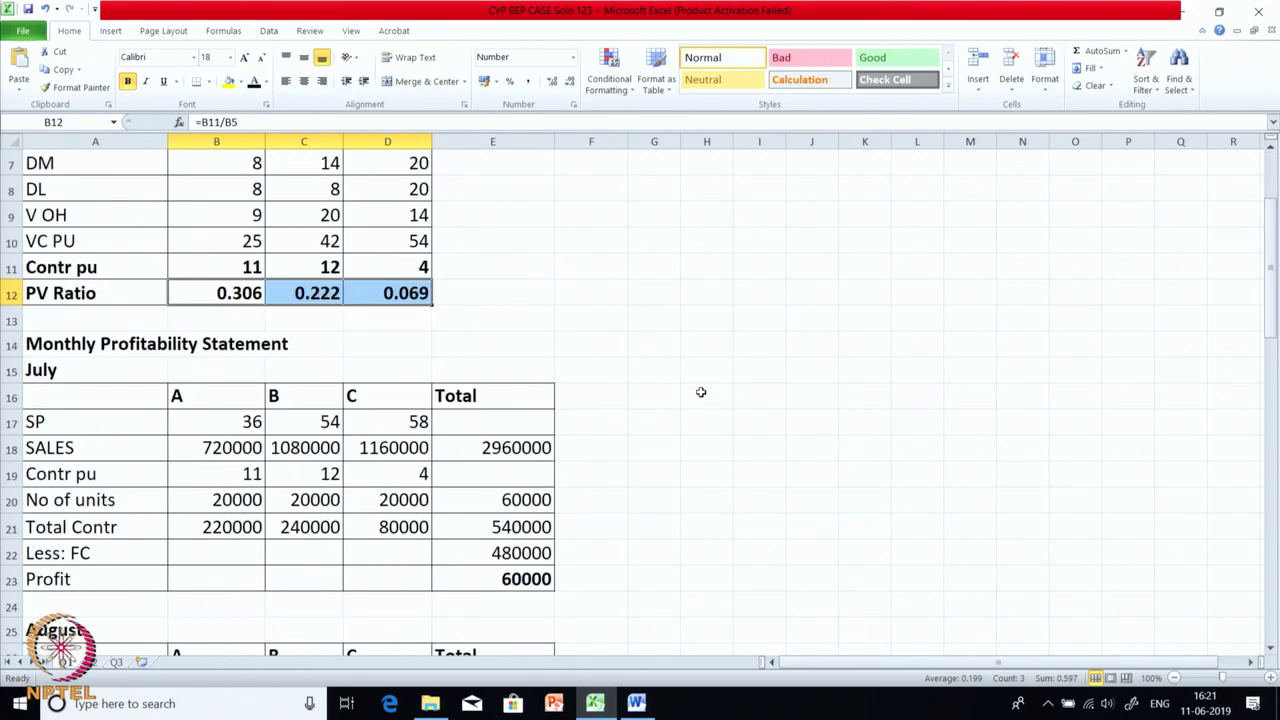
scroll(701, 392, "down", 1)
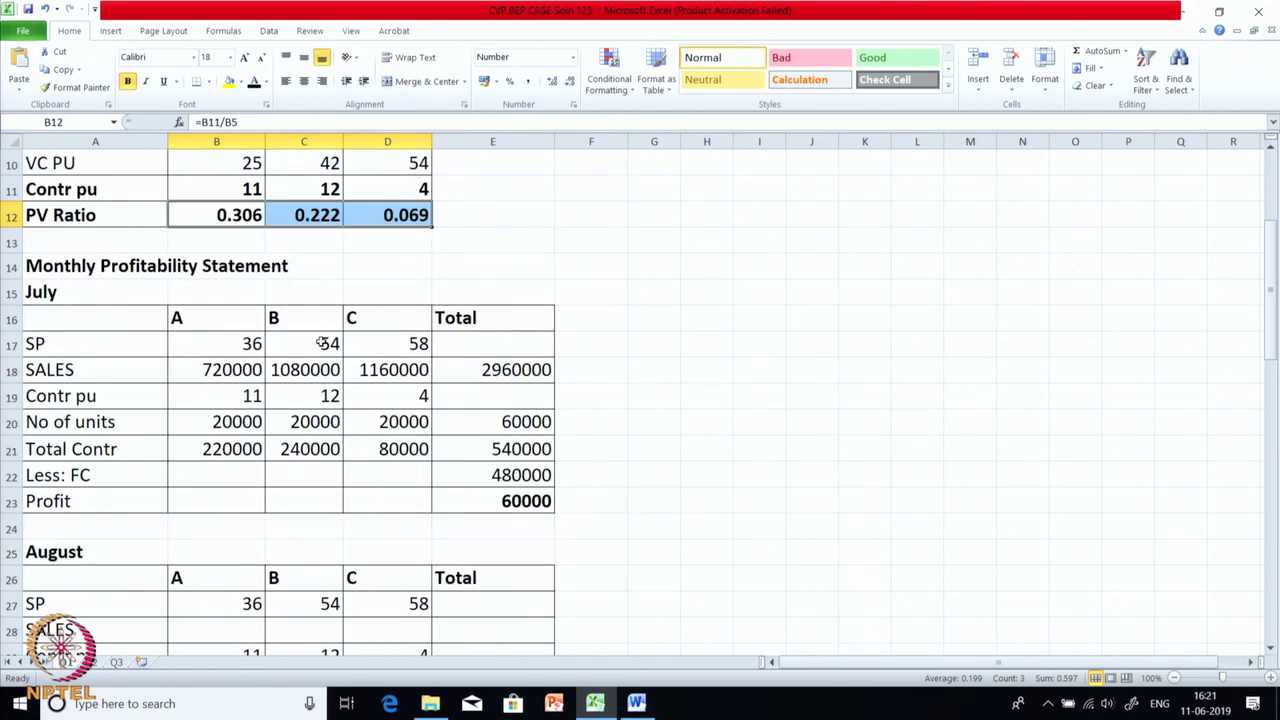
scroll(328, 435, "down", 1)
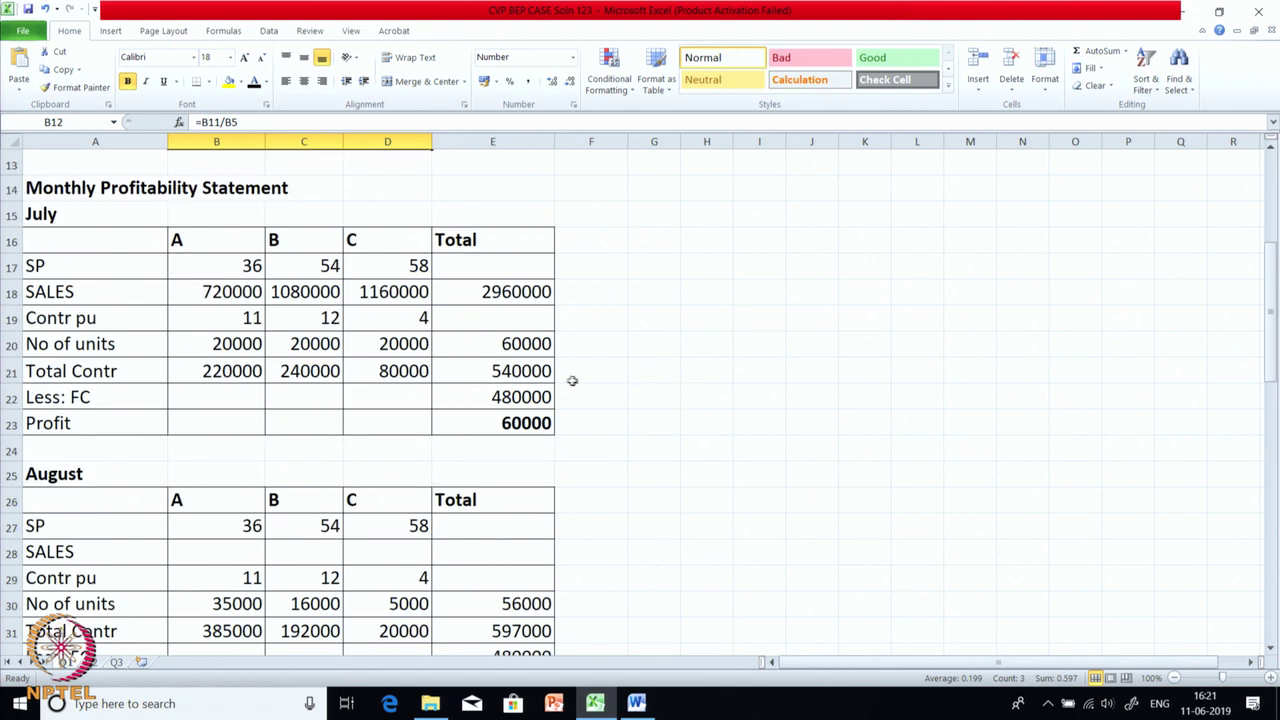
left_click(508, 373)
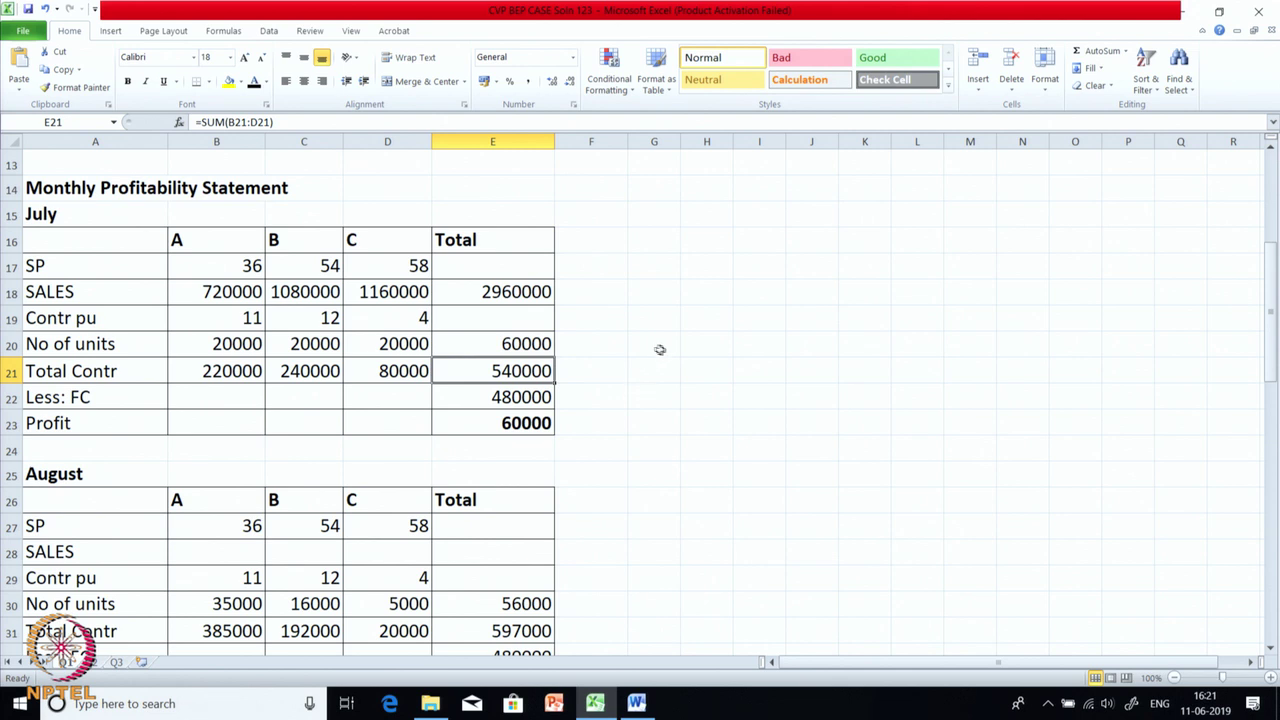
left_click(525, 401)
left_click(524, 424)
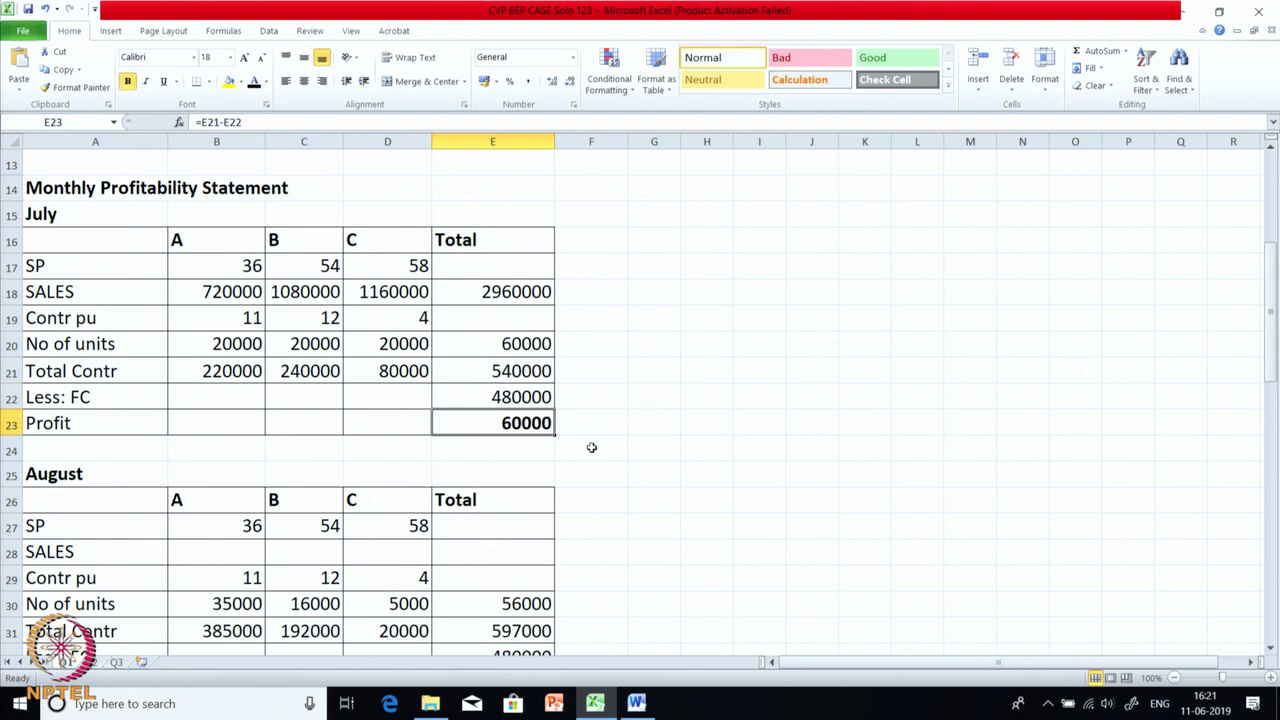
Examine August's total contribution, fixed cost and profit, and compare the profit with July's.
scroll(591, 447, "down", 2)
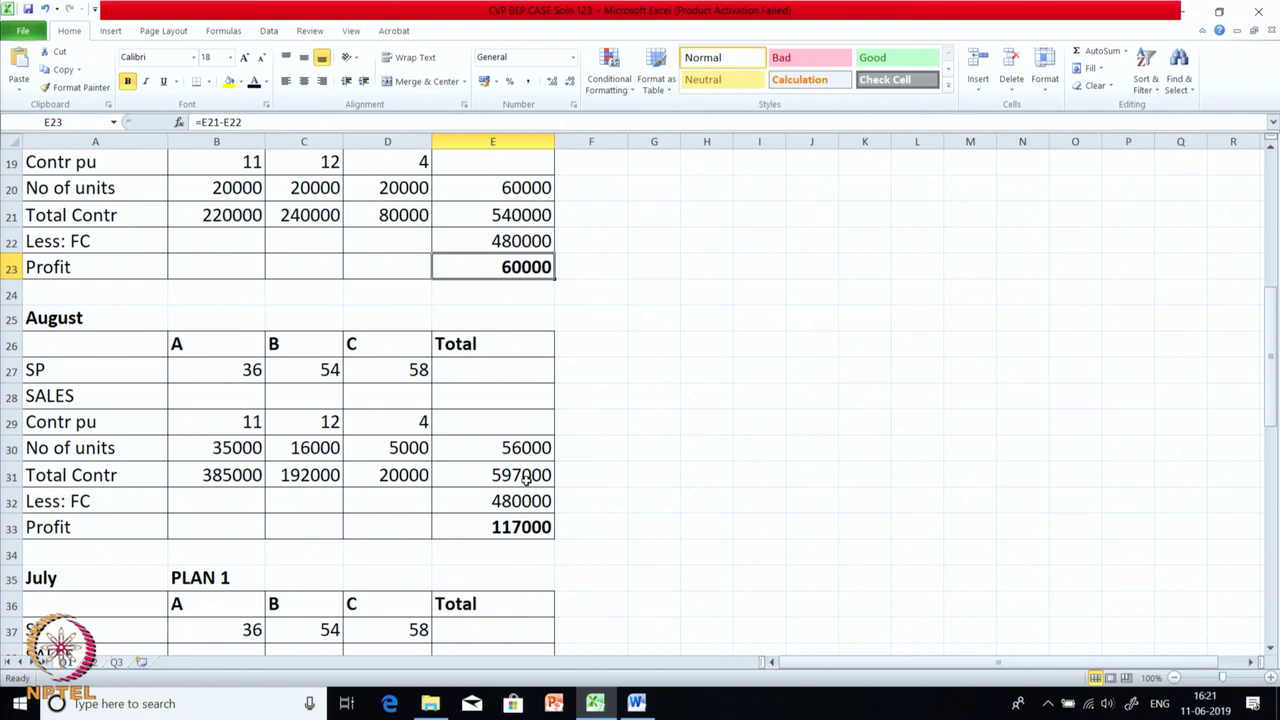
left_click(525, 478)
left_click(547, 501)
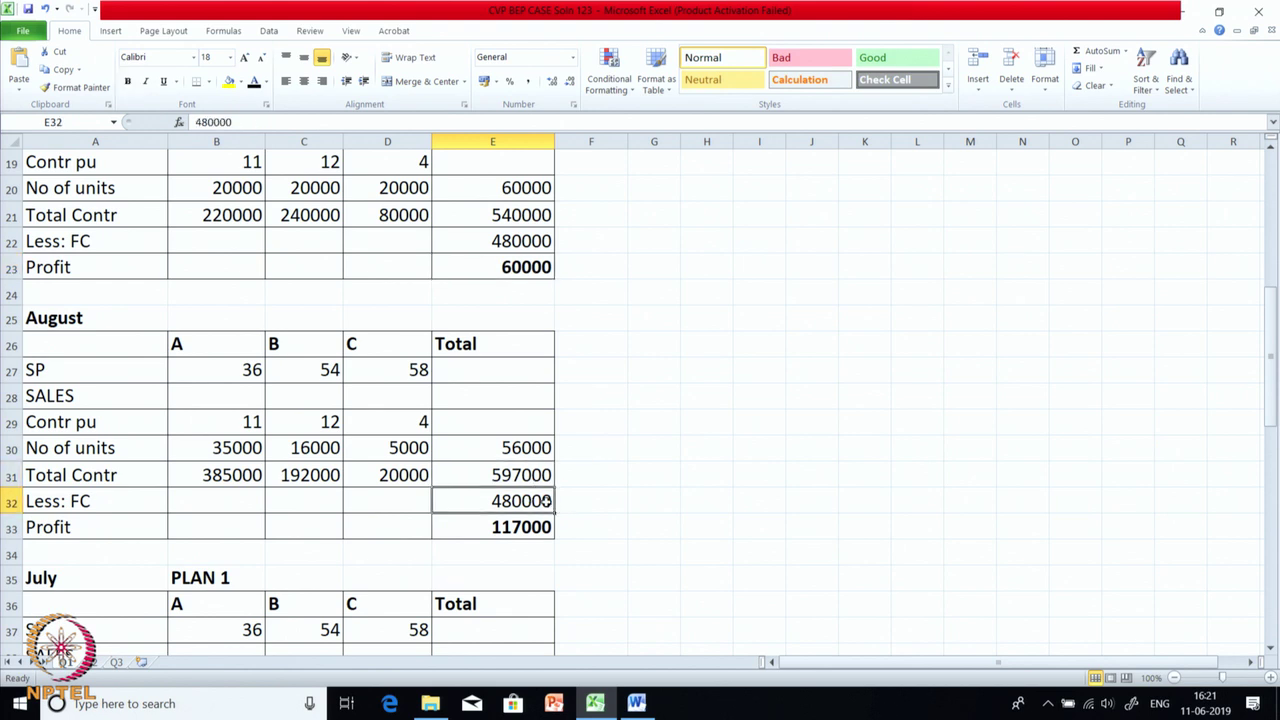
left_click(537, 528)
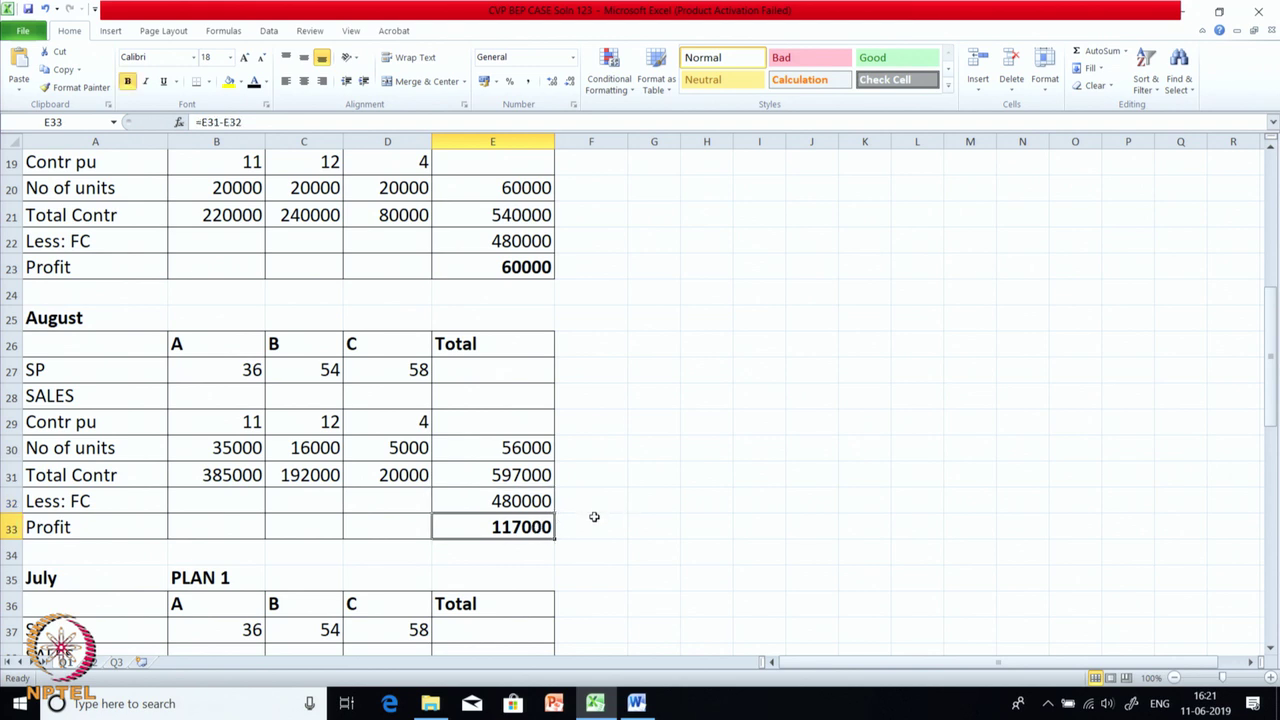
left_click(542, 274)
left_click(532, 526)
Compare the total number of units sold in the July and August statements.
scroll(557, 508, "up", 1)
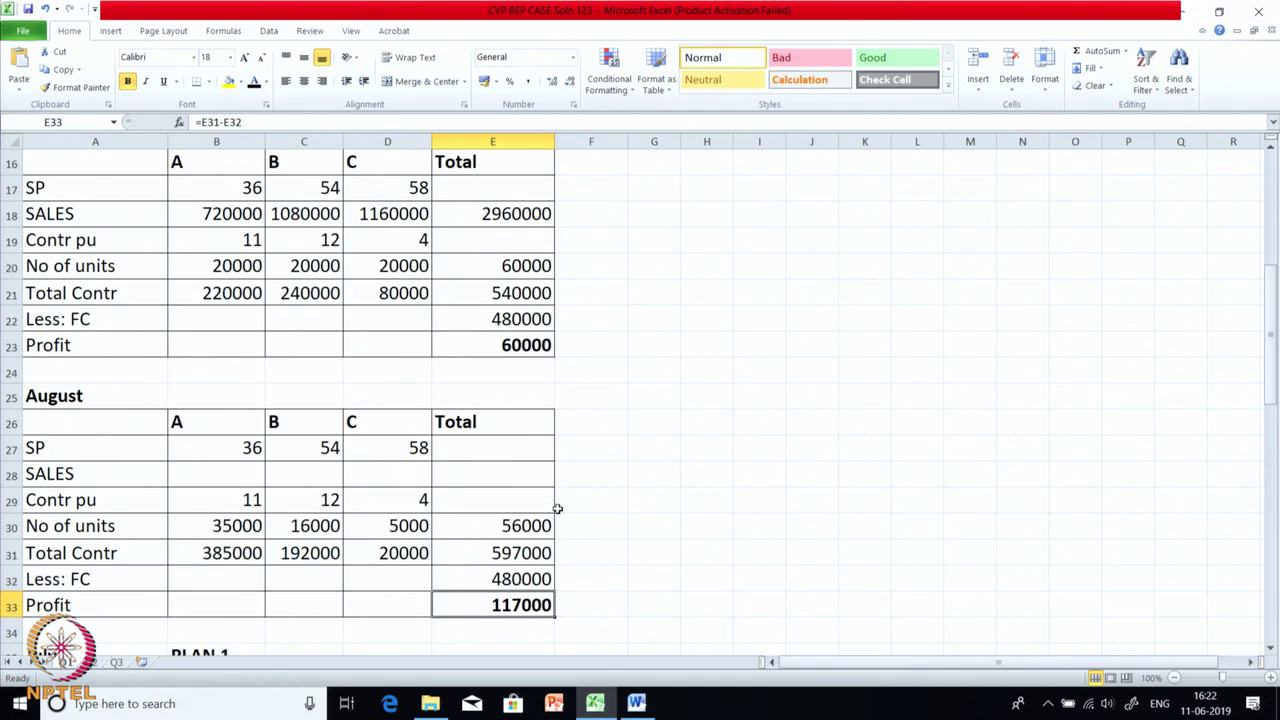
left_click(508, 265)
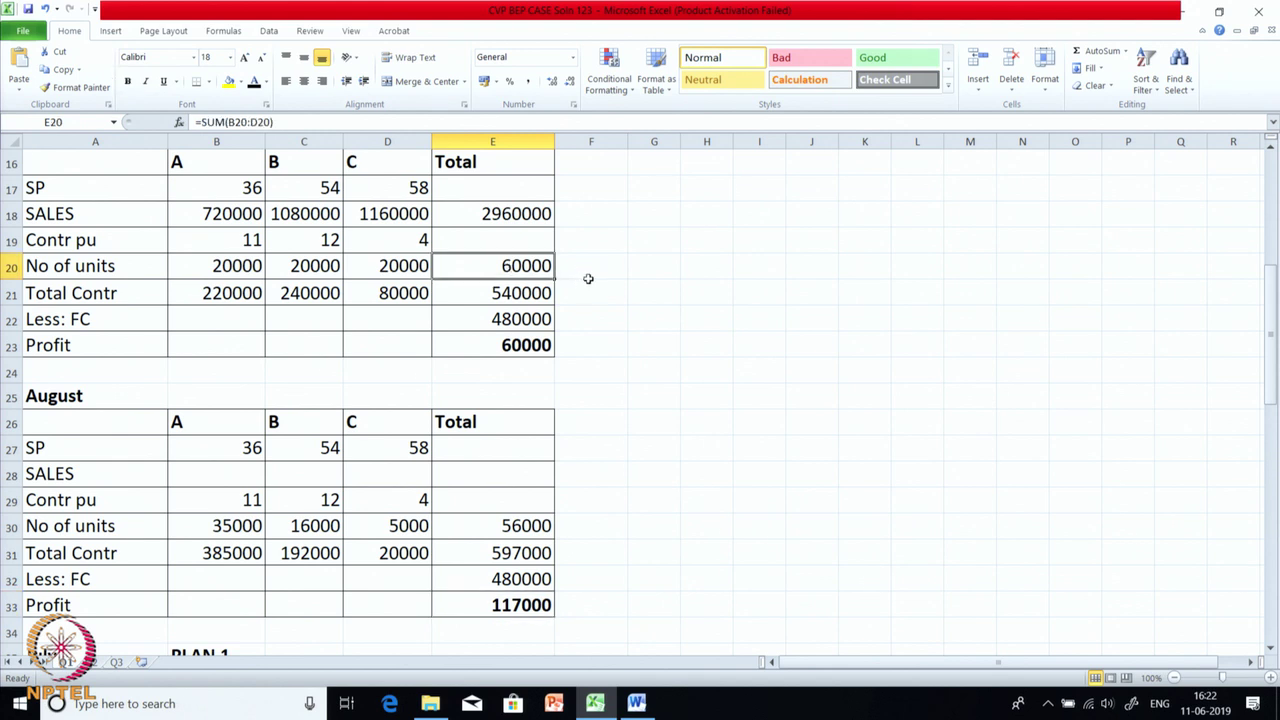
scroll(588, 278, "down", 1)
left_click(520, 443)
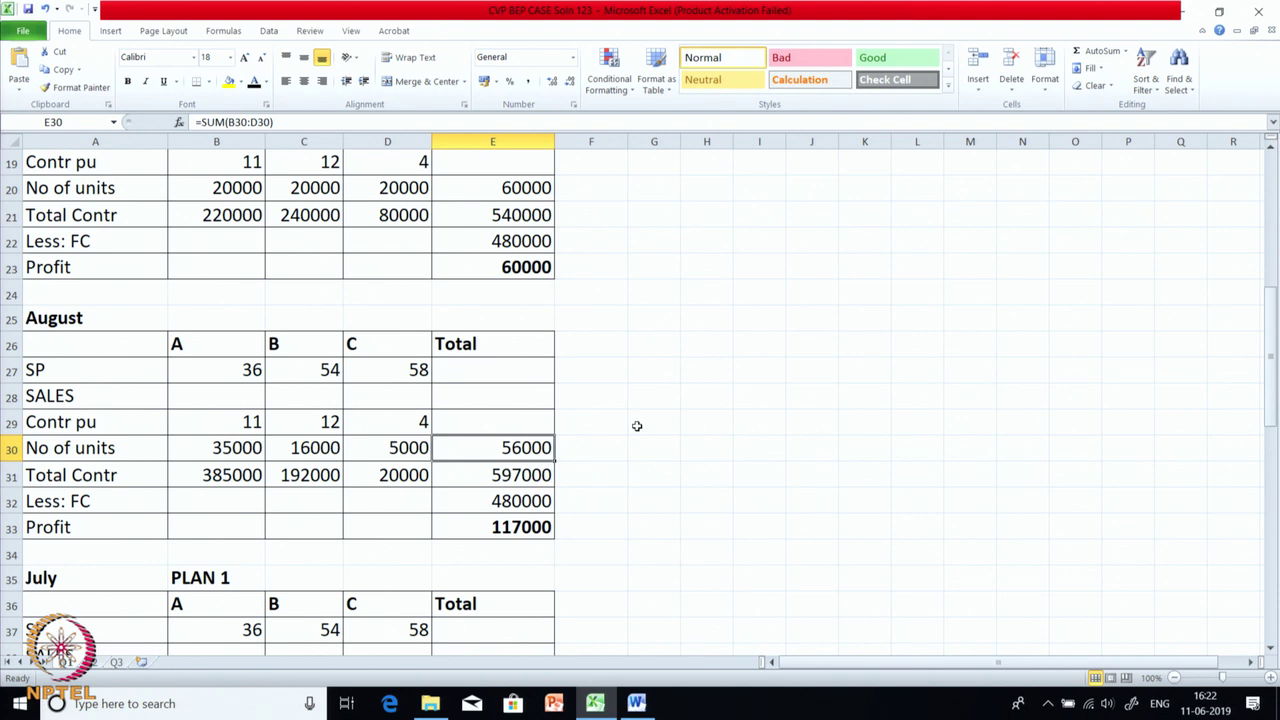
scroll(637, 426, "up", 1)
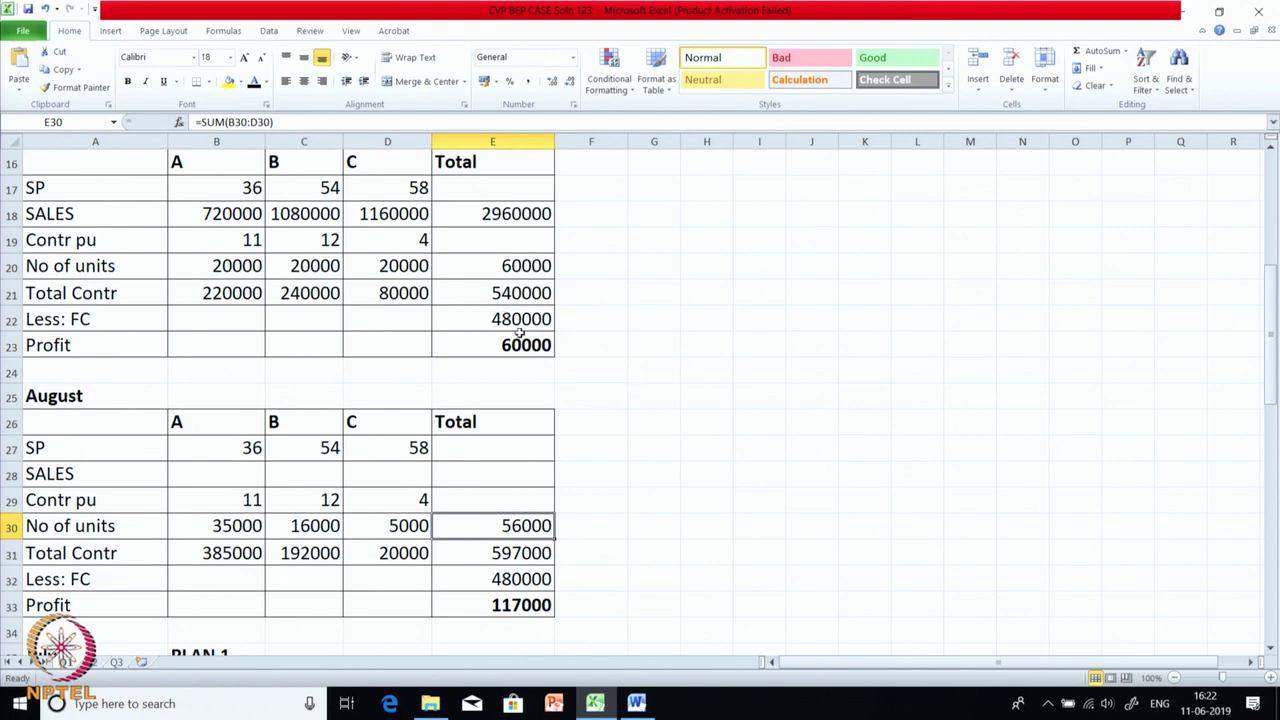
scroll(646, 326, "down", 2)
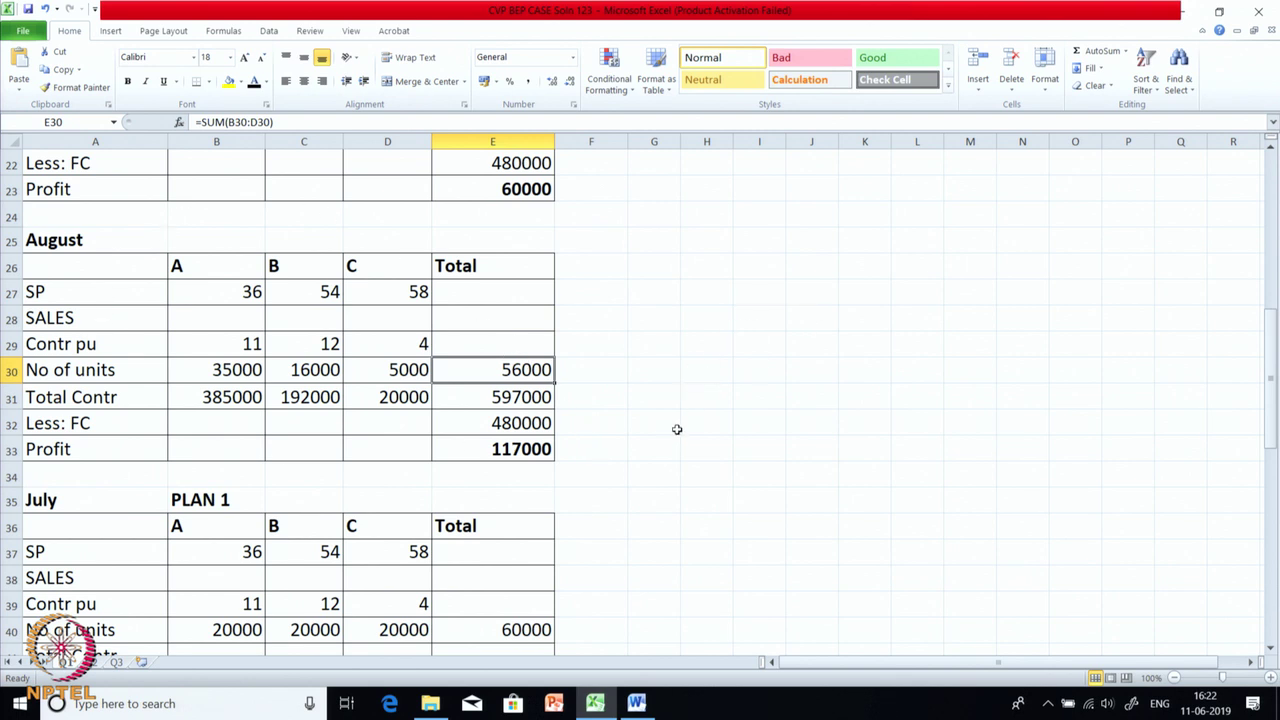
scroll(677, 429, "up", 3)
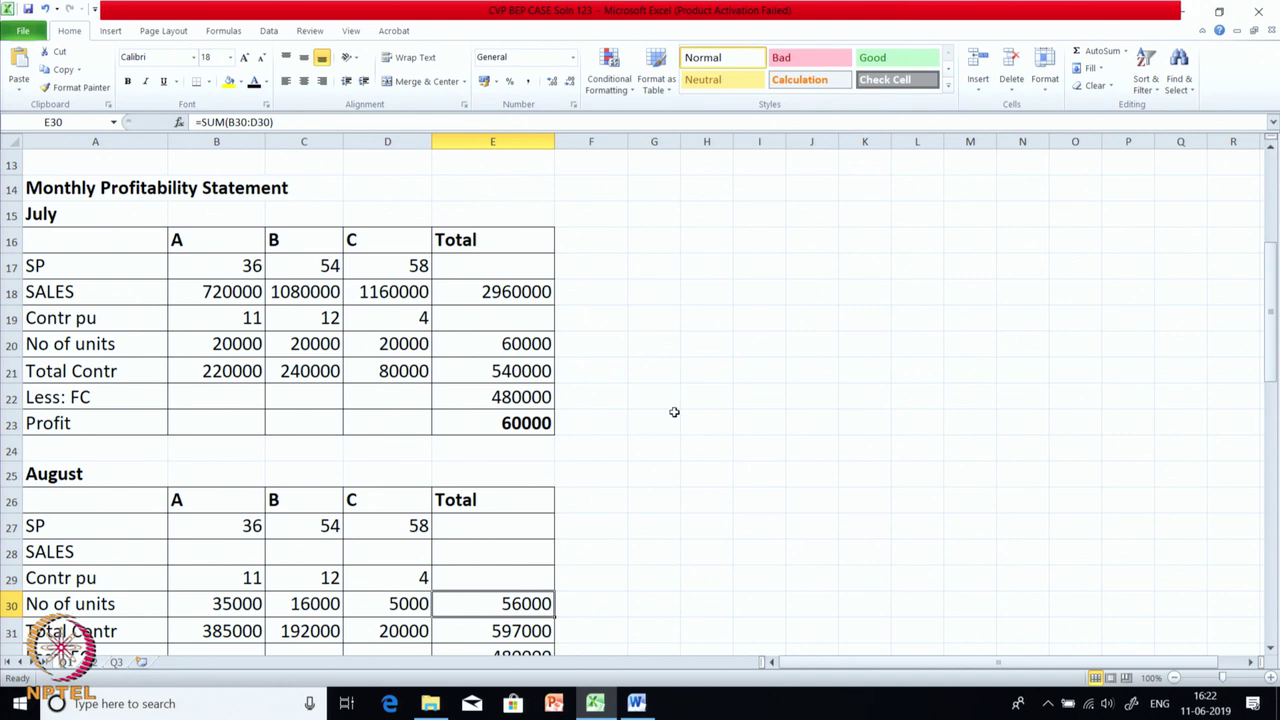
scroll(674, 412, "down", 1)
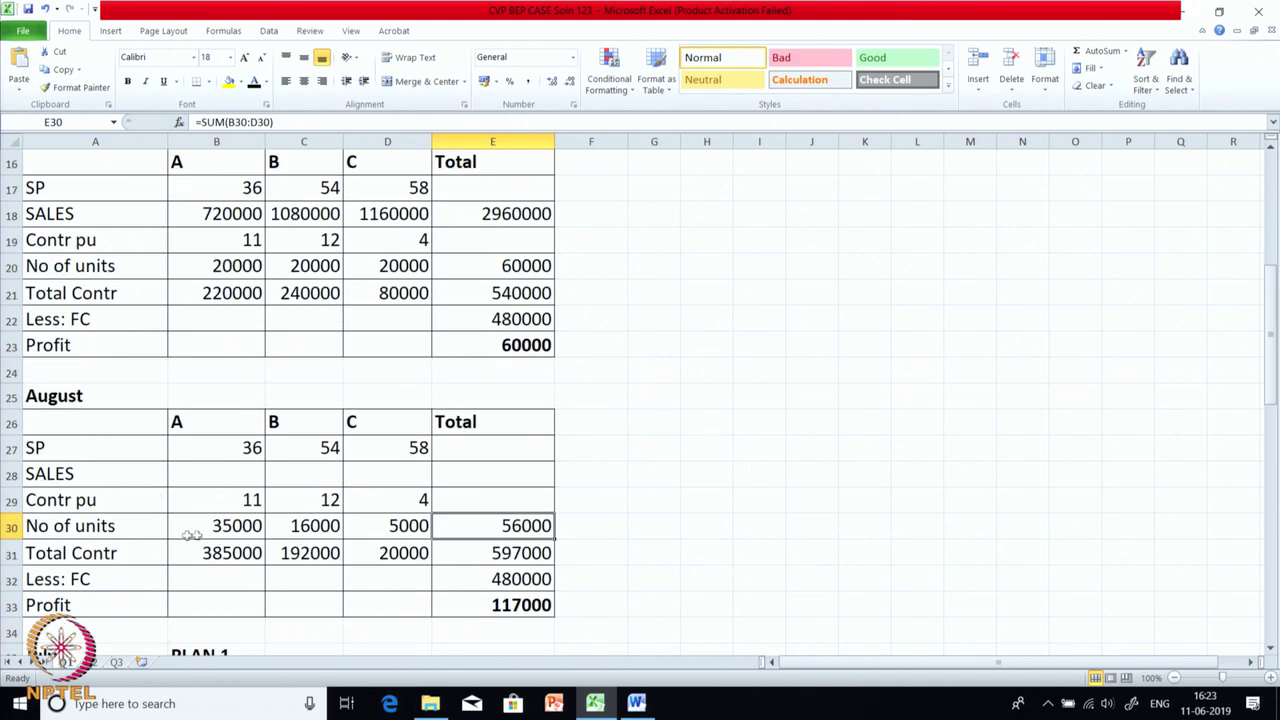
Examine August's contribution per unit for products A and C, and compare product C's July and August units.
left_click(229, 500)
left_click(389, 503)
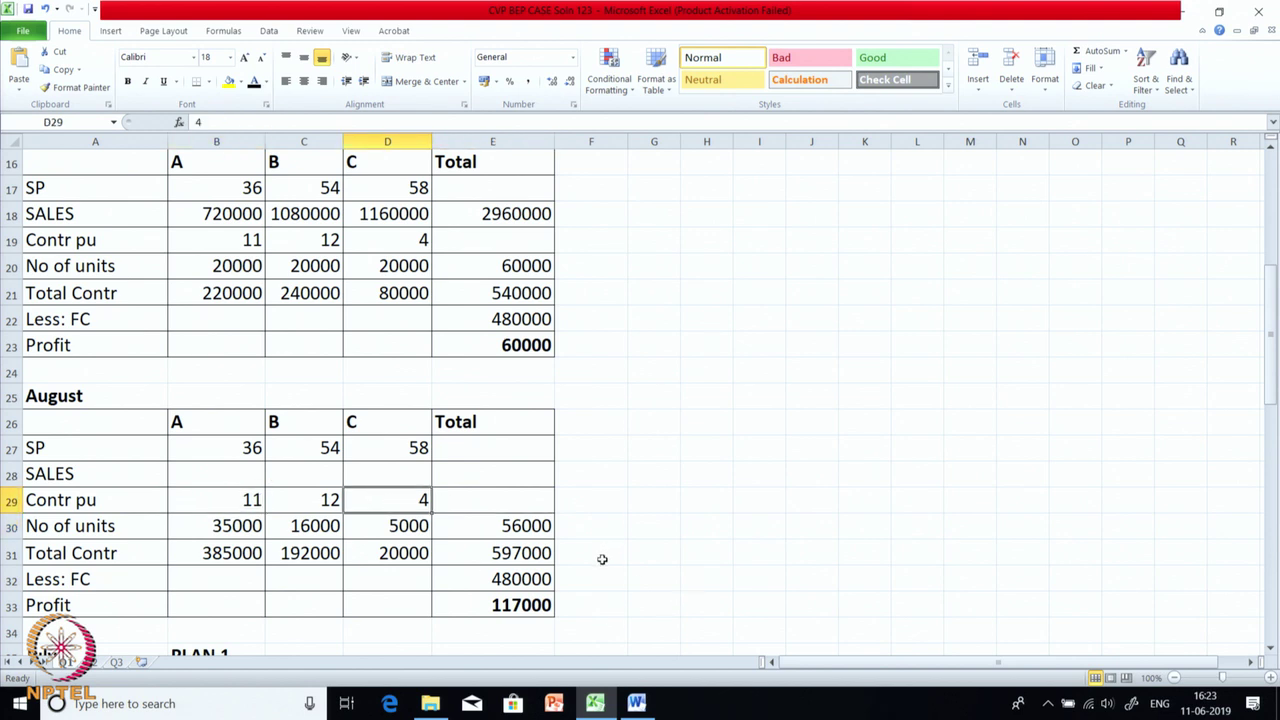
left_click(406, 272)
left_click(407, 518)
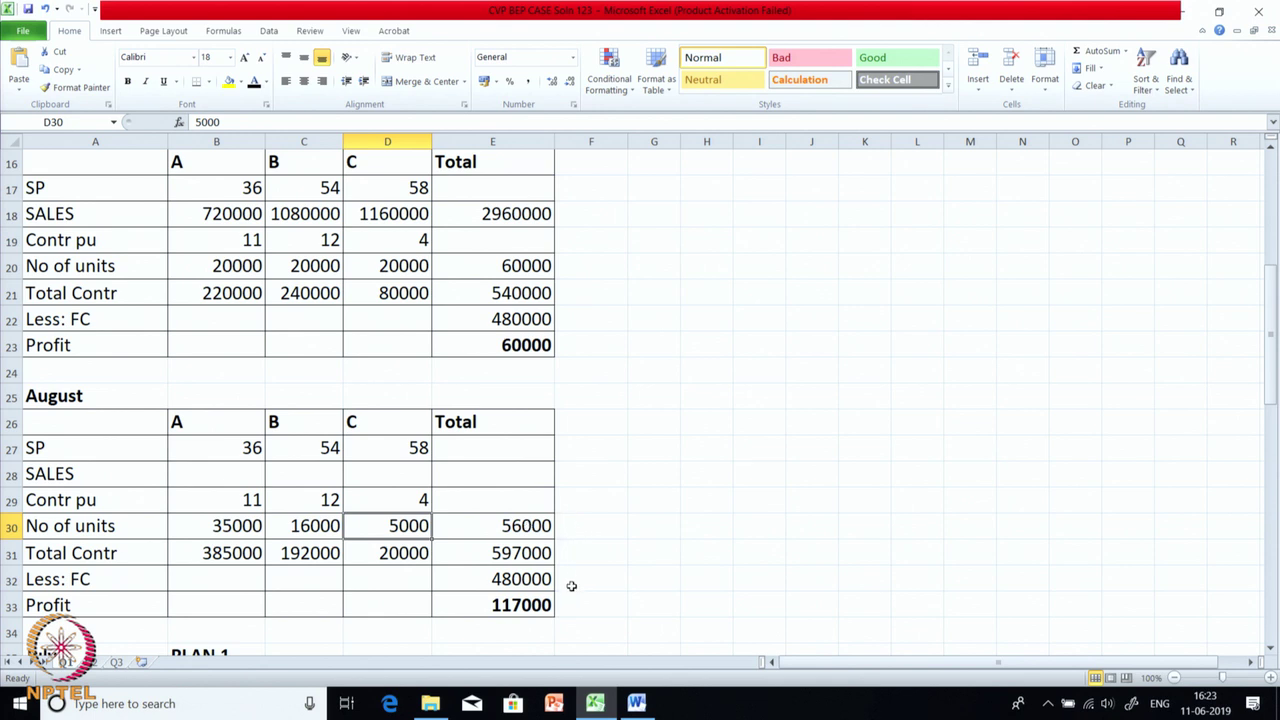
left_click(637, 703)
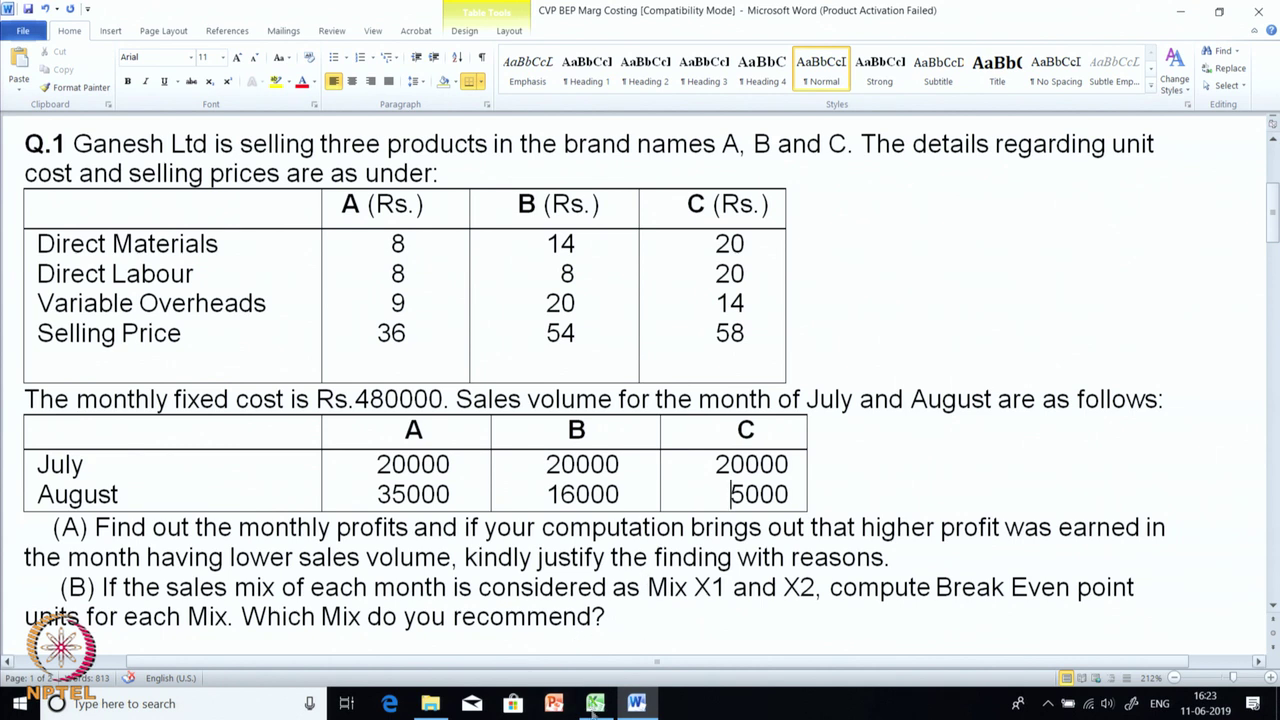
left_click(554, 703)
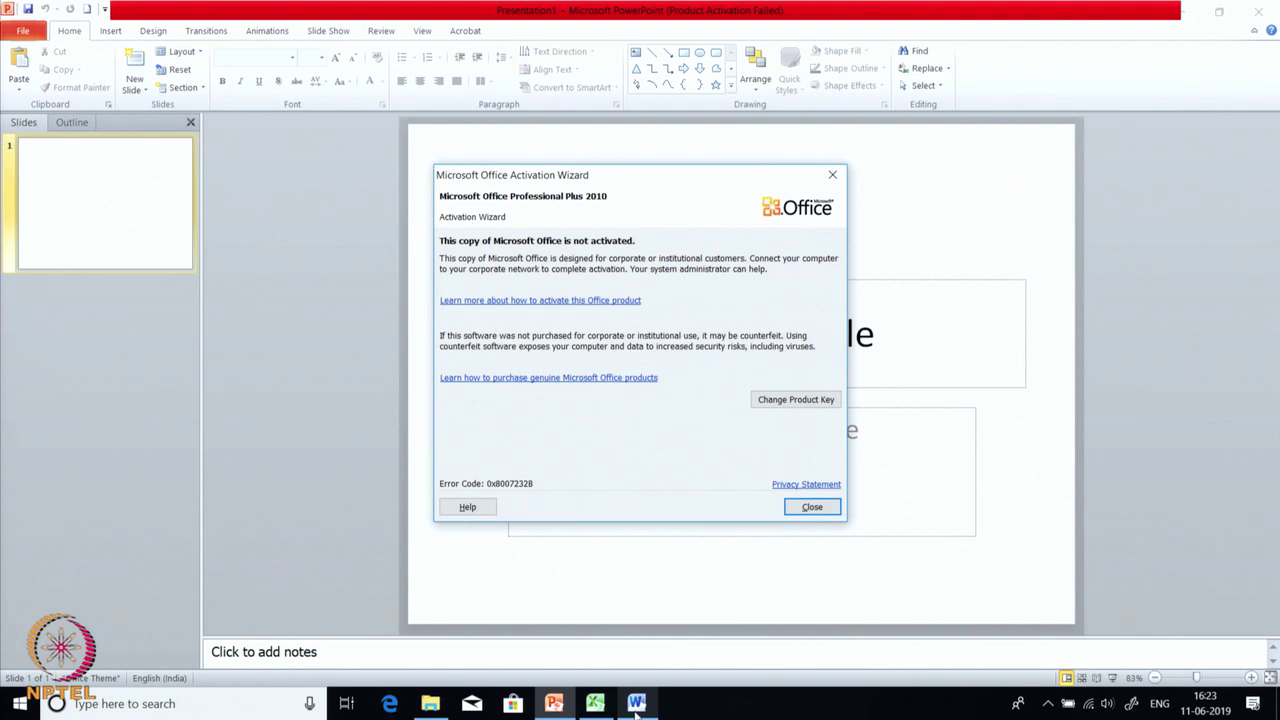
left_click(594, 703)
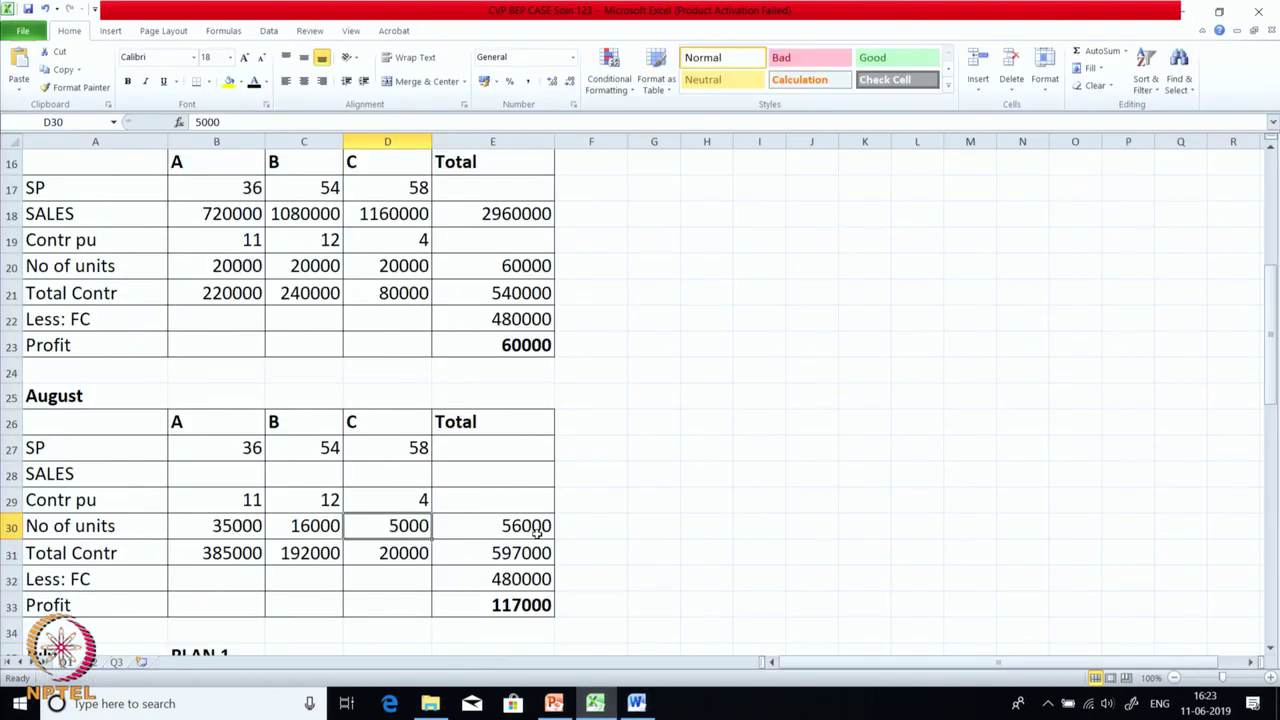
Reveal the hidden August SALES figures for A, B, C and Total by applying a black font colour to B28:E28.
left_click(238, 472)
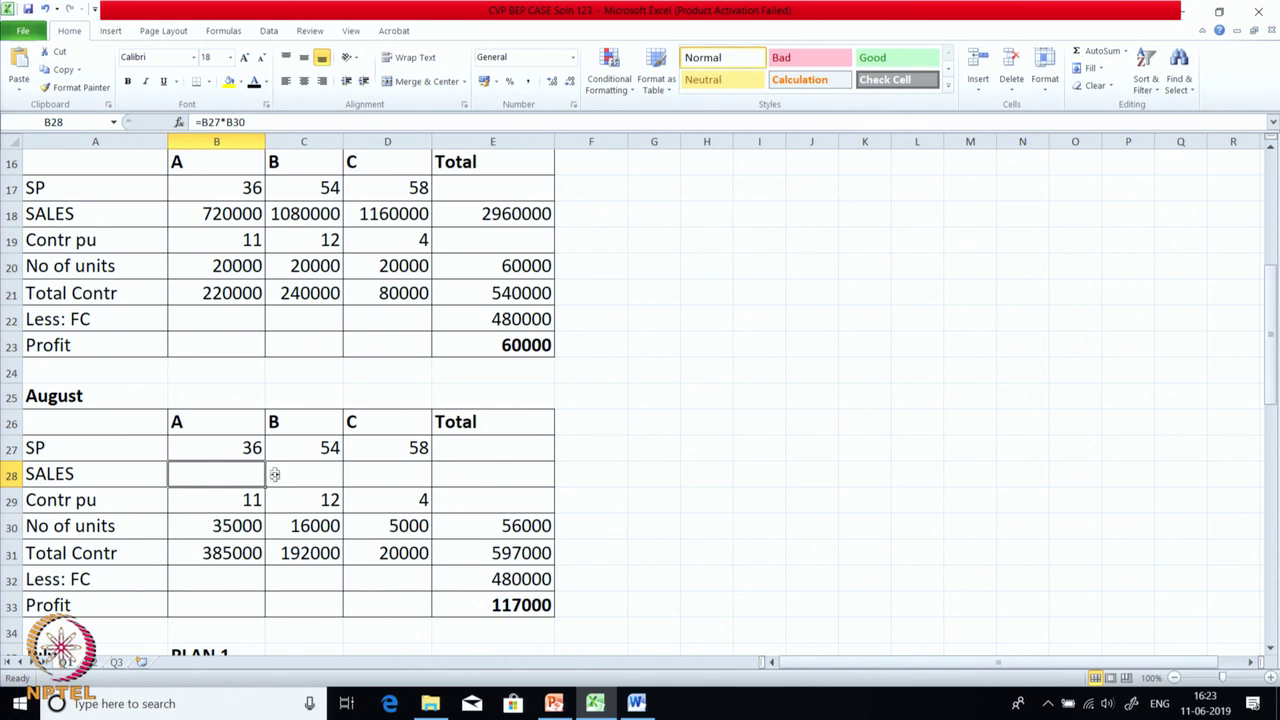
left_click(254, 82)
left_click_drag(300, 474, 462, 476)
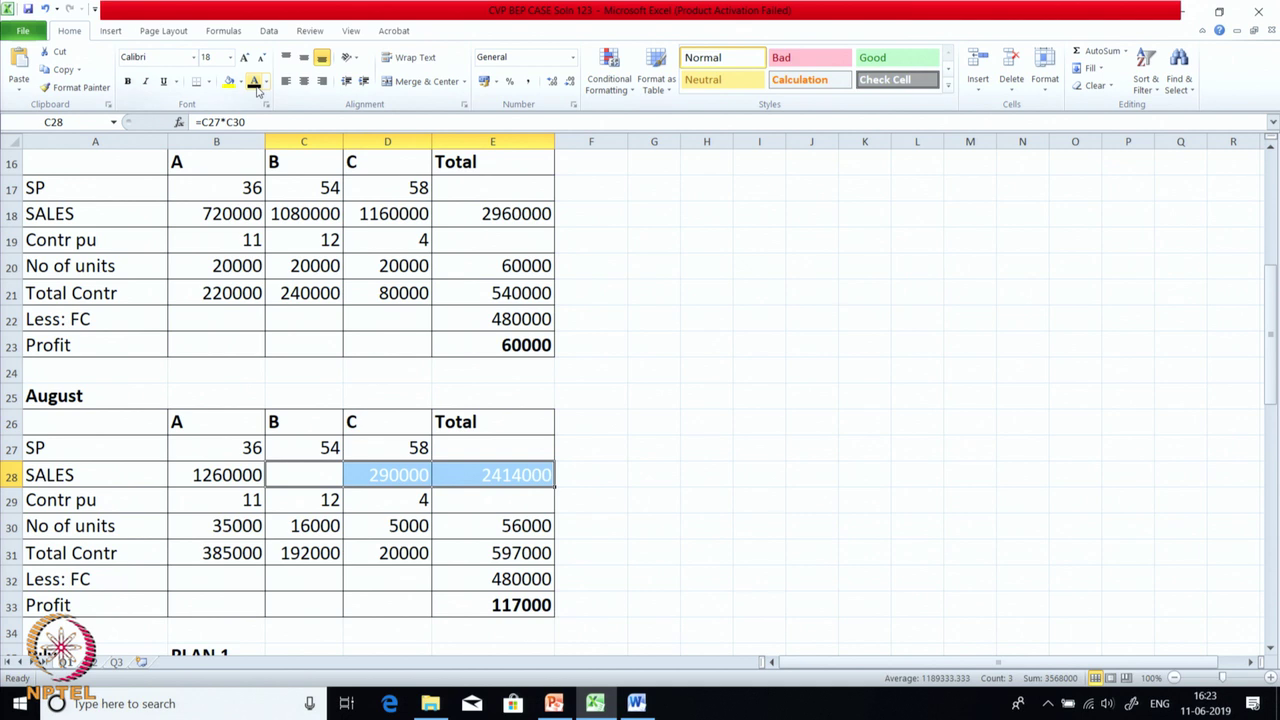
left_click(254, 82)
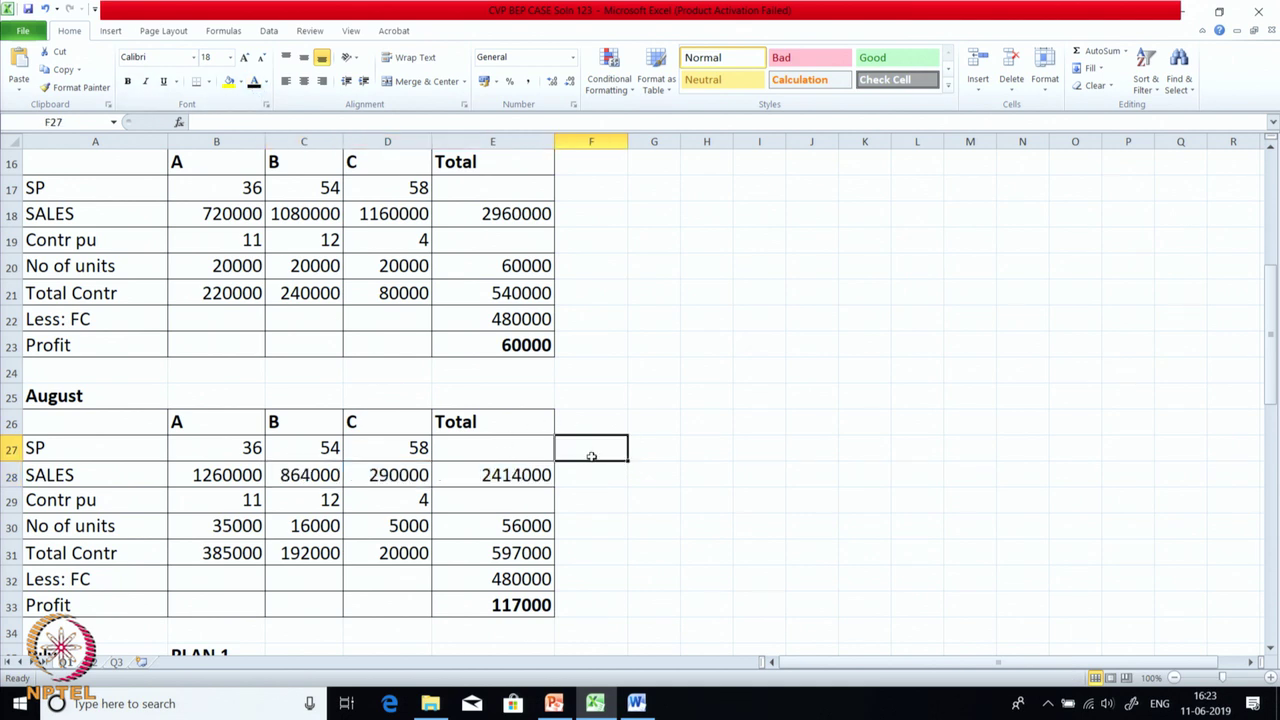
Compare the total sales values of July and August, and check August's selling prices for products C and A.
left_click(502, 483)
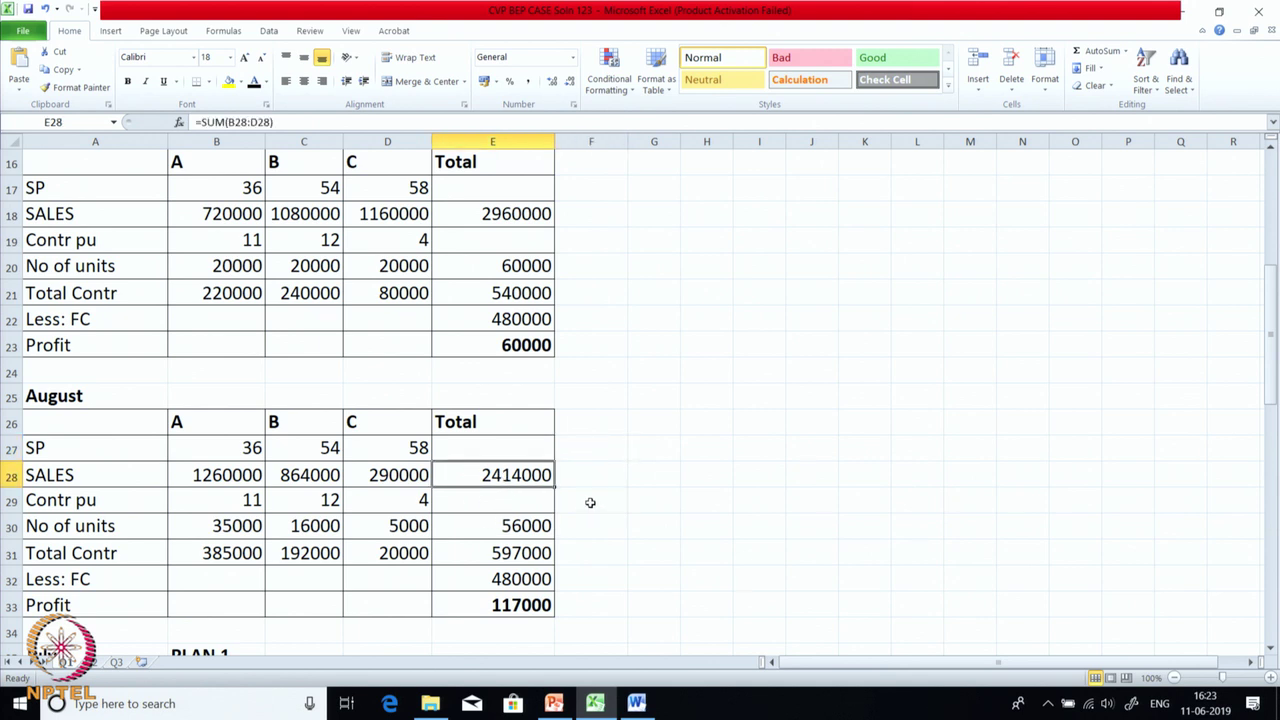
left_click(508, 214)
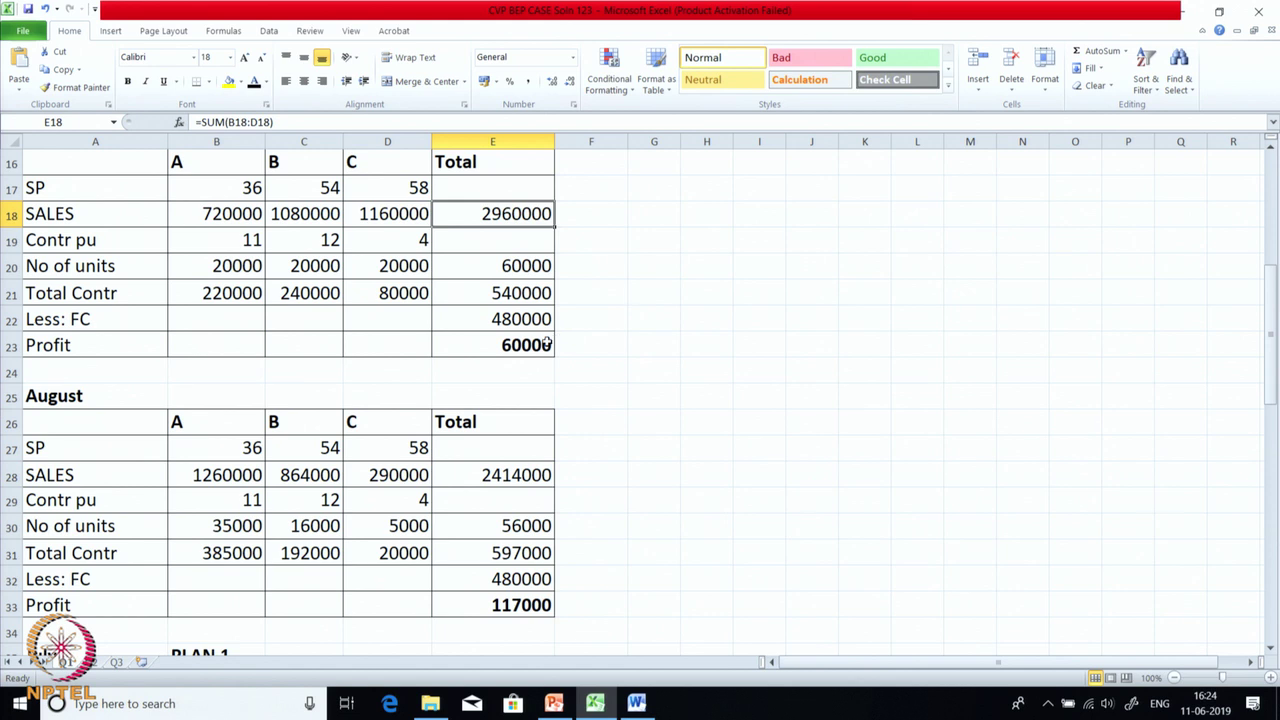
left_click(495, 480)
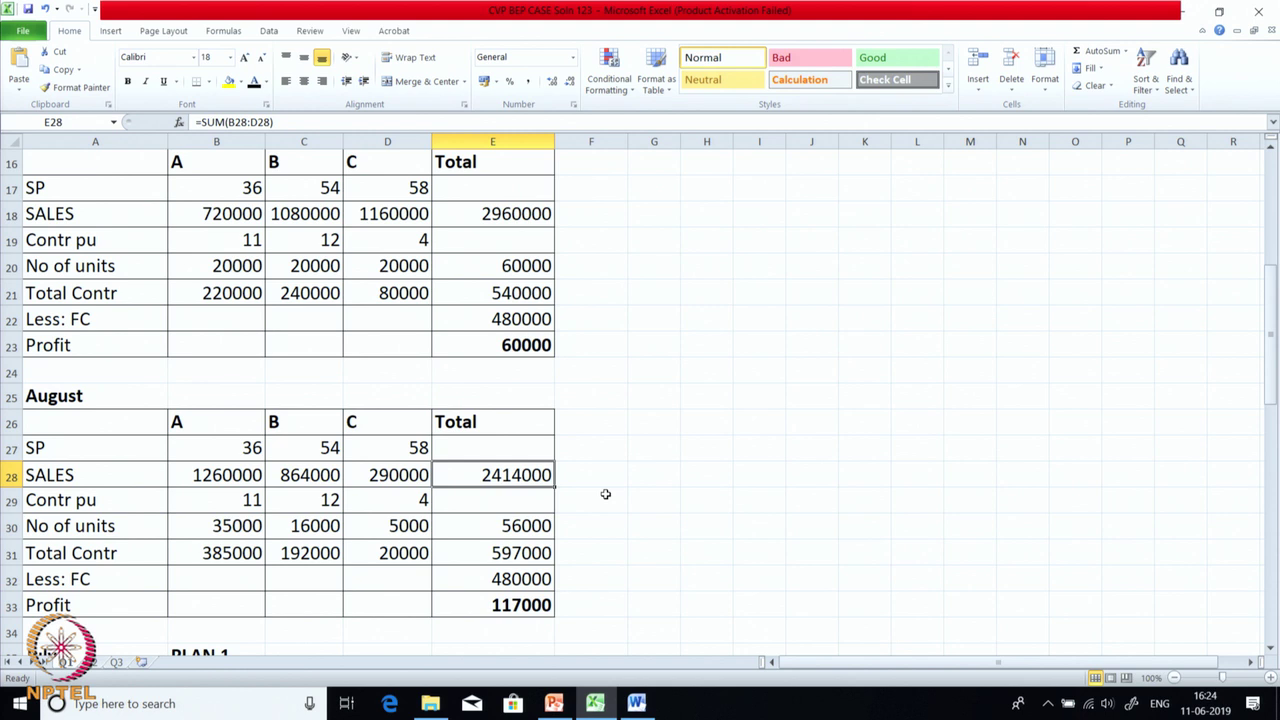
left_click(413, 451)
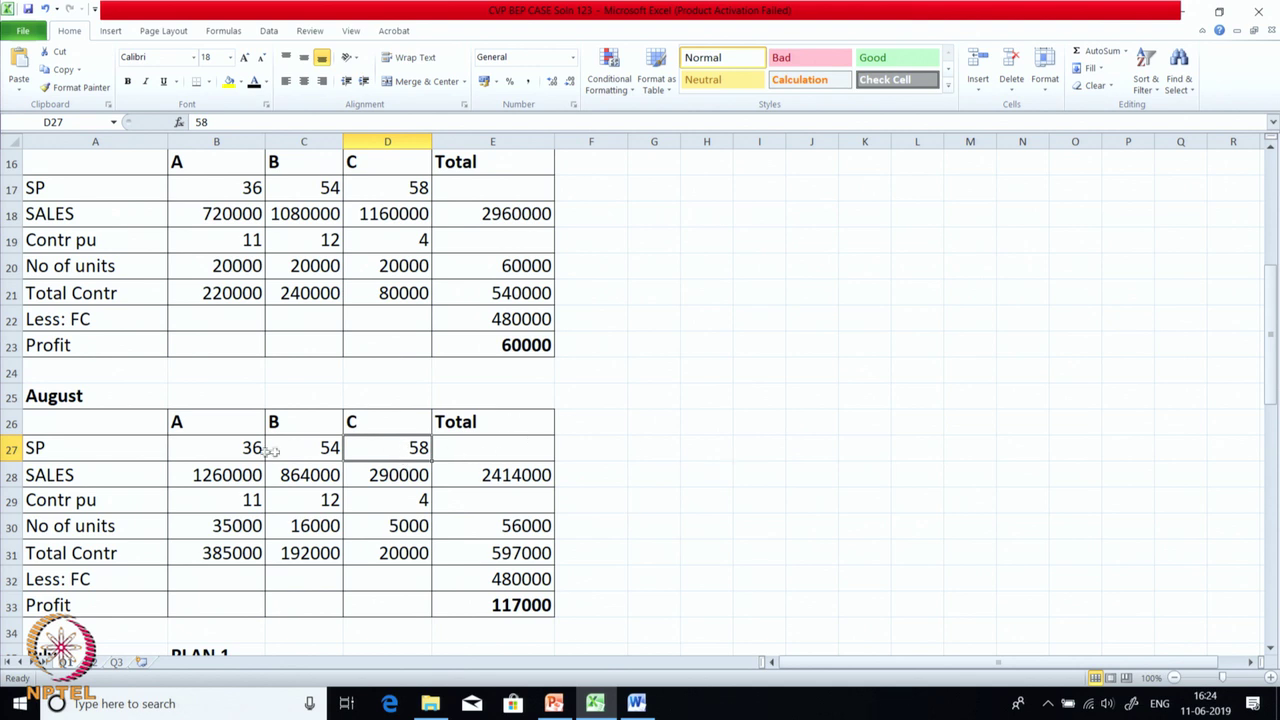
left_click(213, 457)
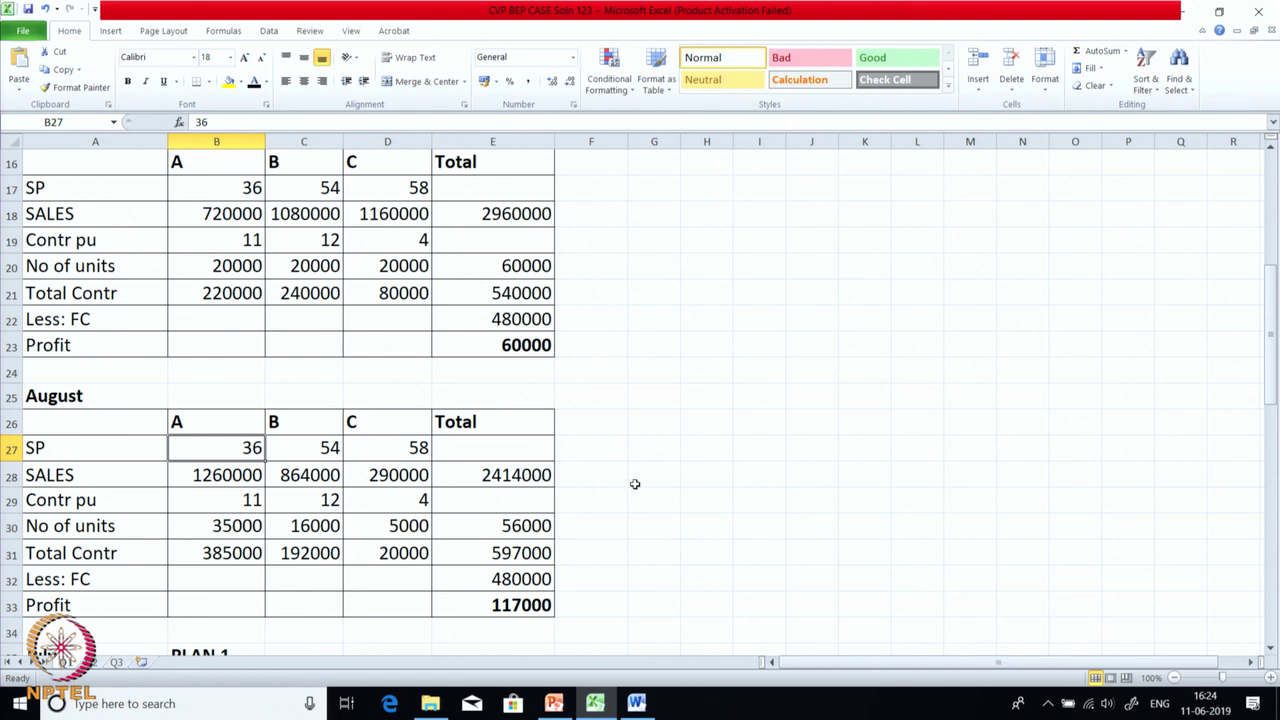
Check August's total sales and look over the July PLAN 1 table below the August statement.
left_click(505, 481)
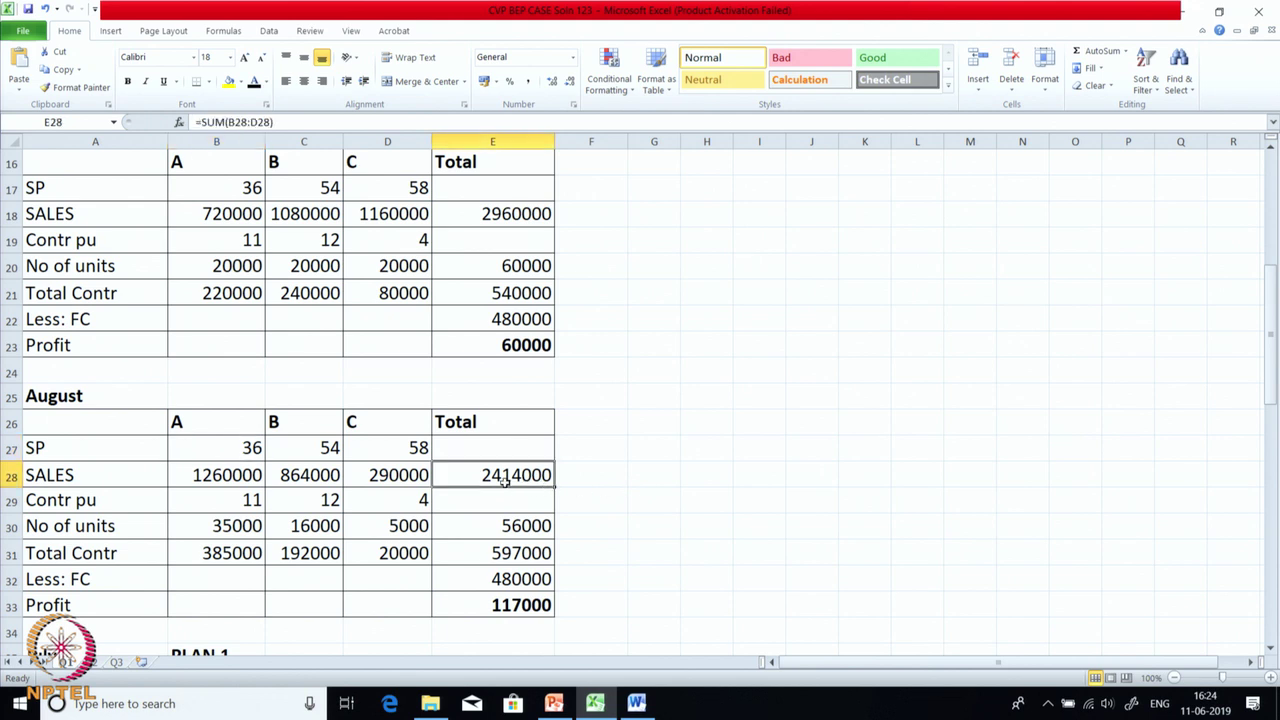
scroll(634, 502, "down", 1)
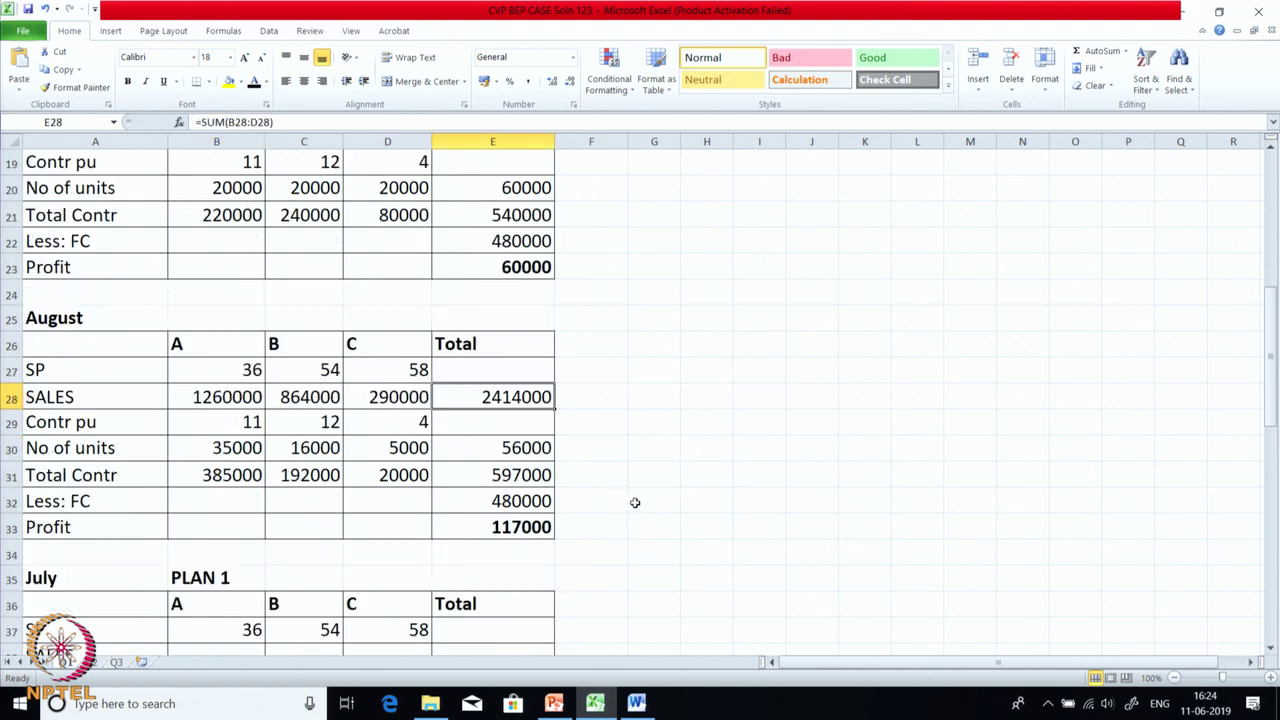
scroll(634, 500, "down", 1)
scroll(634, 497, "up", 1)
scroll(634, 497, "down", 2)
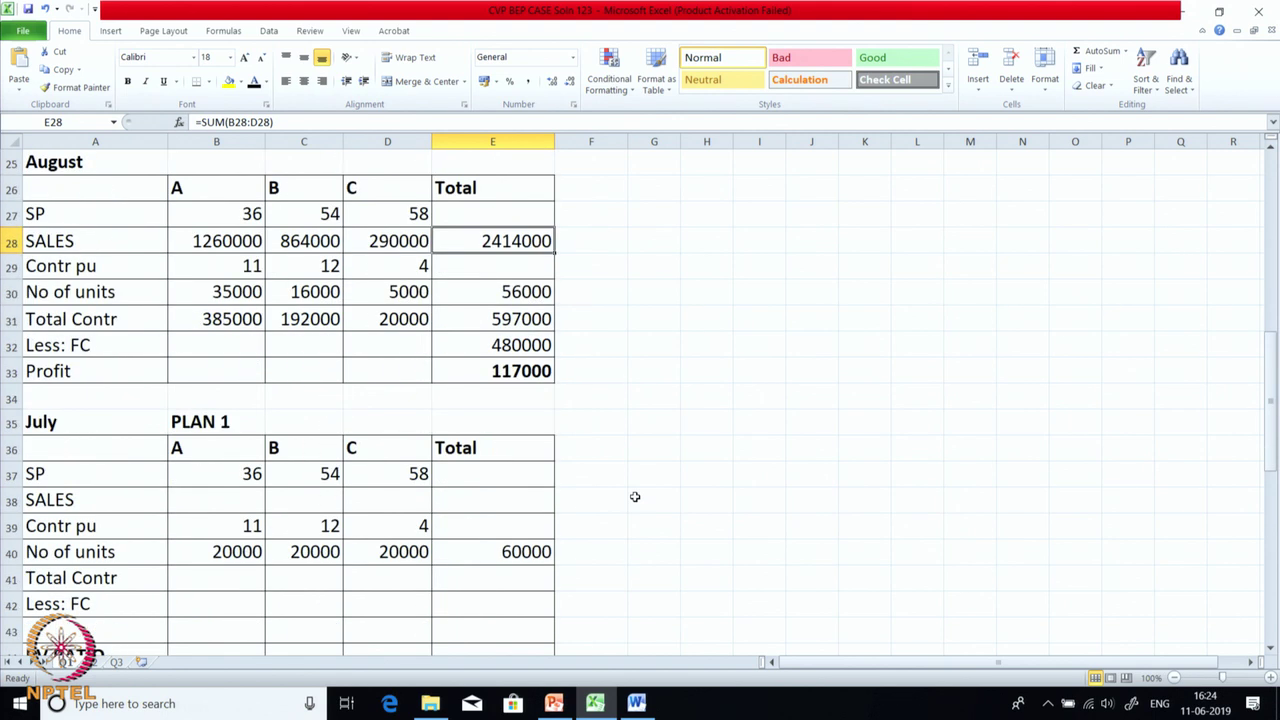
scroll(634, 497, "down", 1)
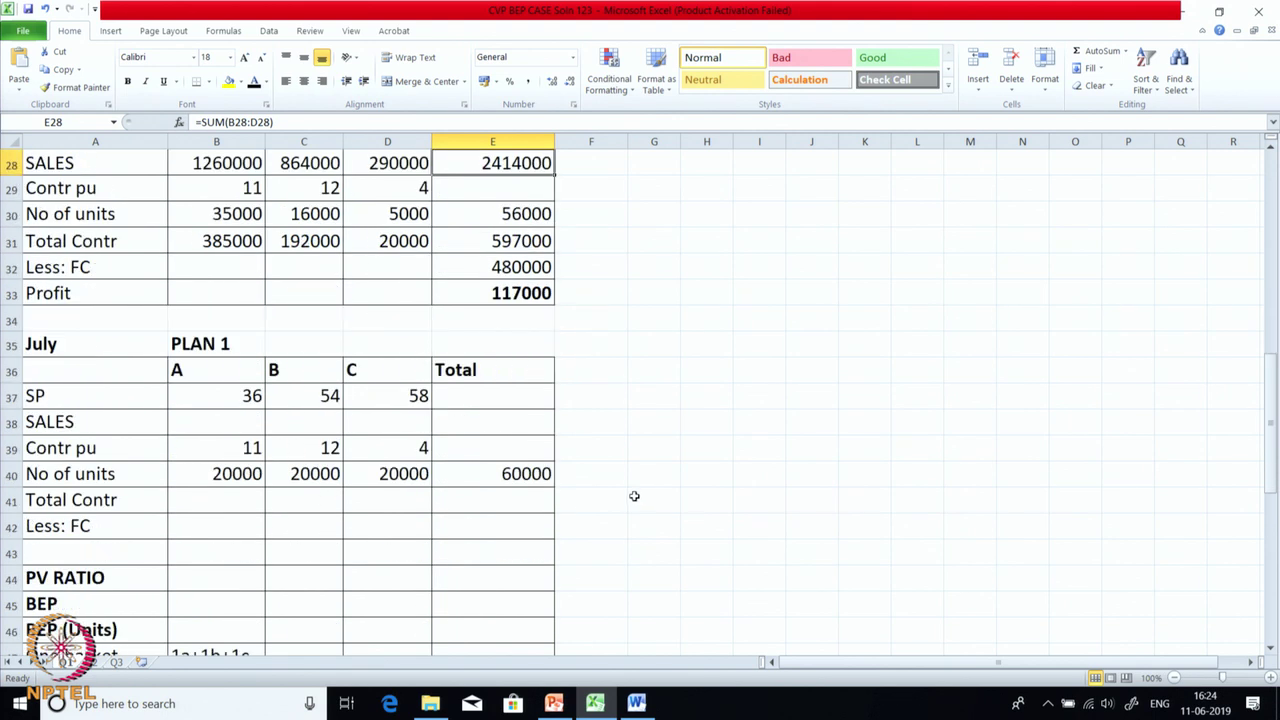
Switch to the Word question document and read Q.1 part (B) on sales mixes X1 and X2, along with its product data.
left_click(636, 703)
scroll(652, 560, "down", 2)
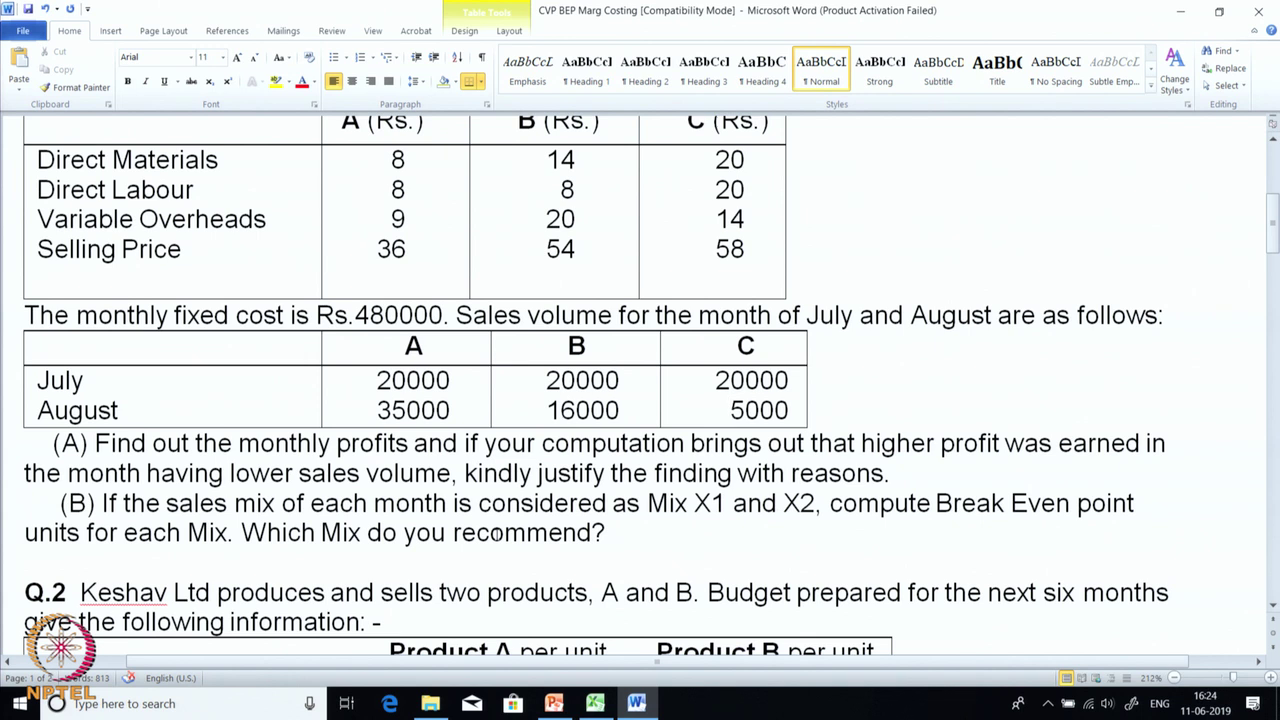
scroll(459, 400, "up", 2)
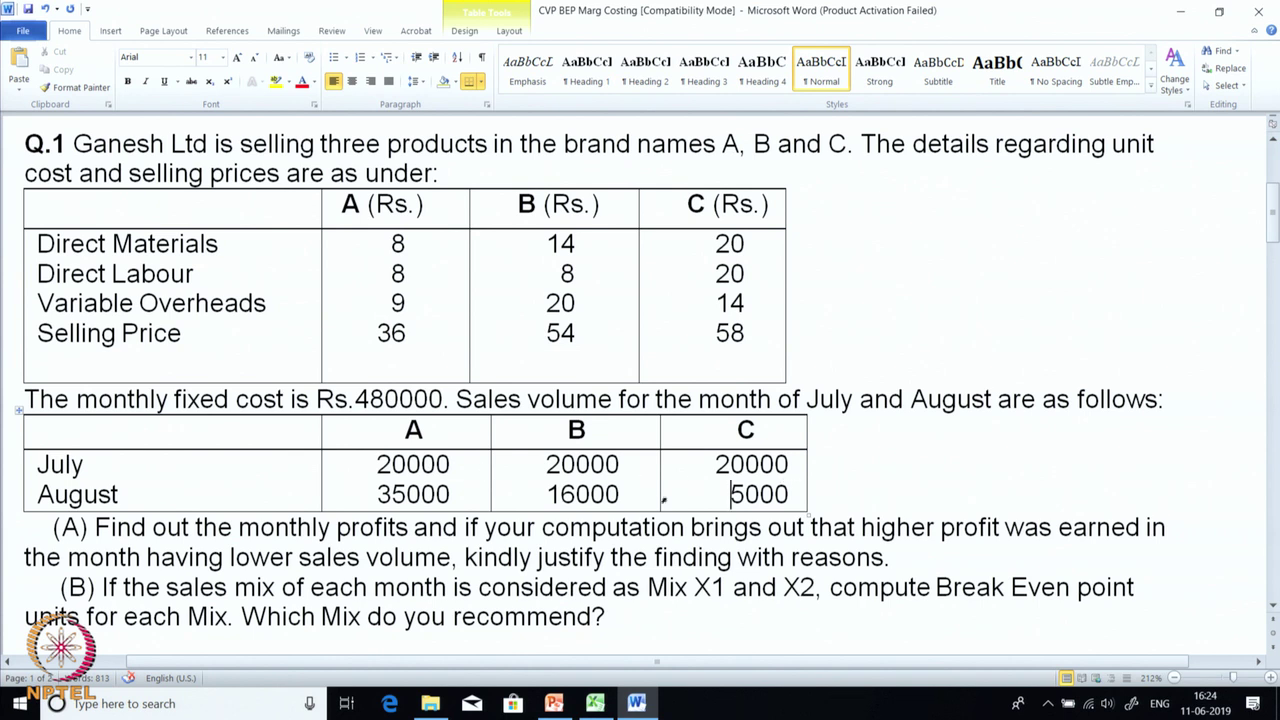
scroll(670, 489, "down", 2)
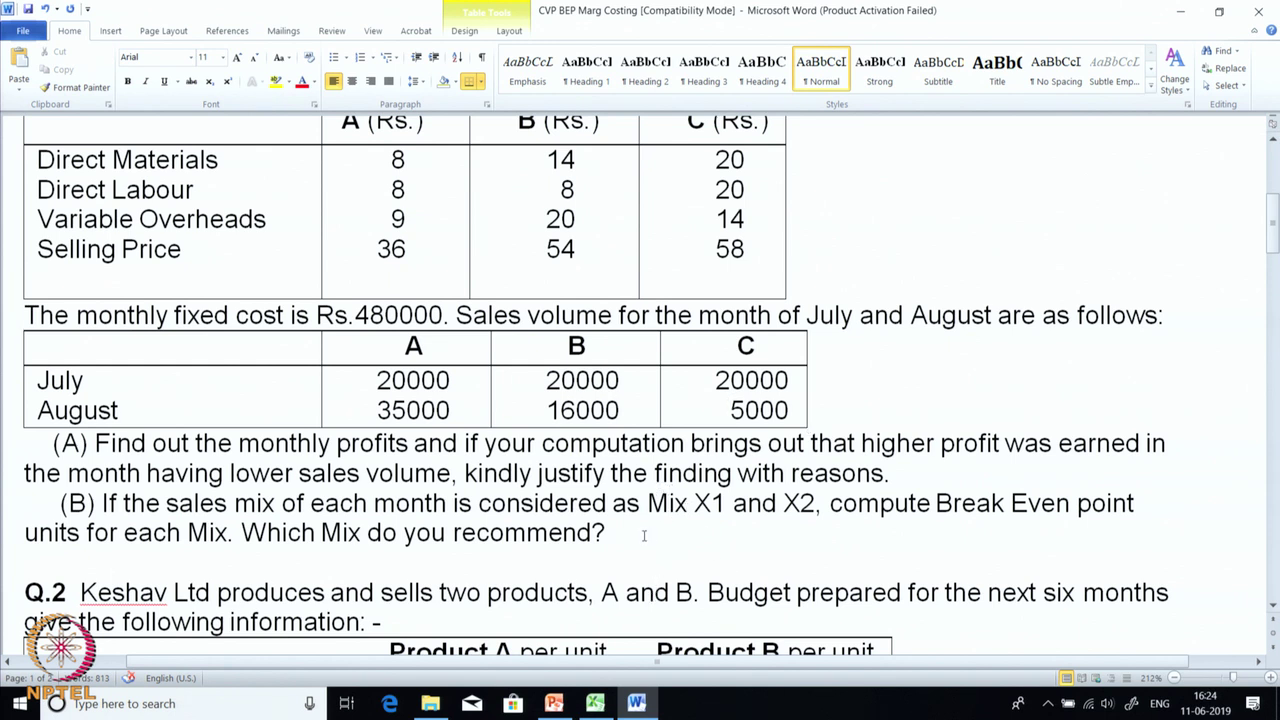
Switch back to the Excel workbook and rename July's plan label in B35 as PLAN X1.
left_click(598, 702)
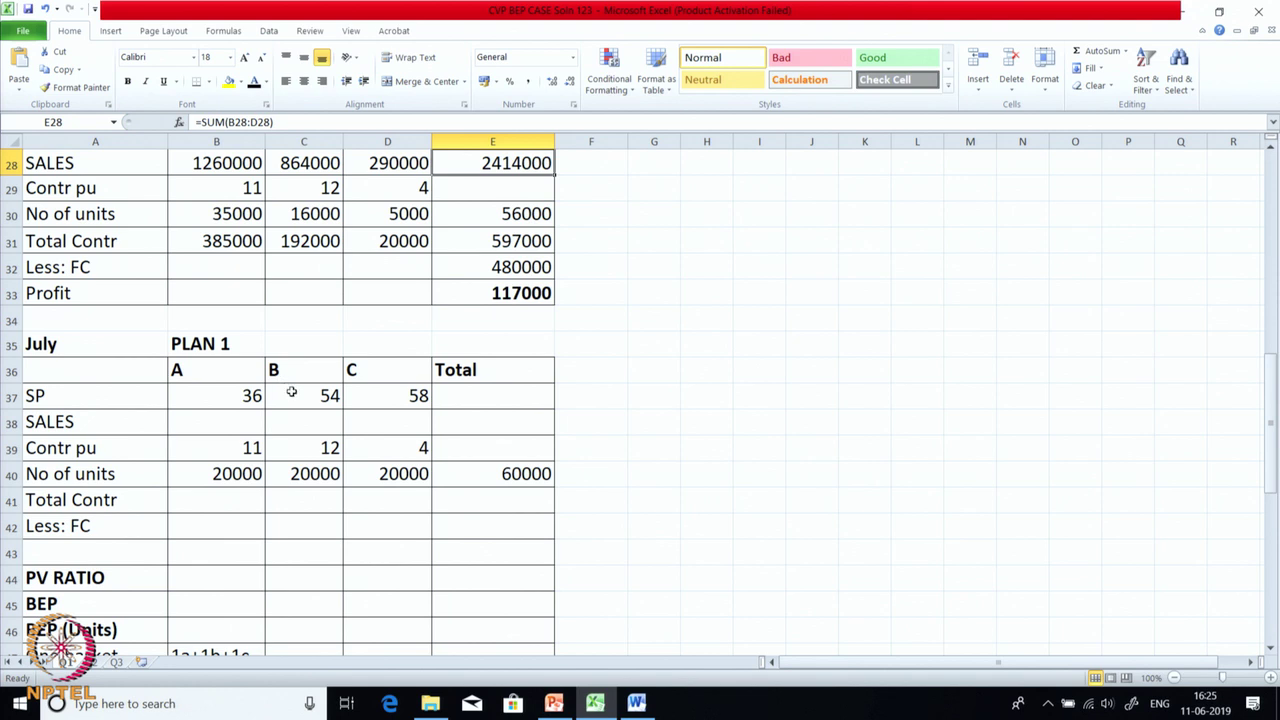
left_click(210, 350)
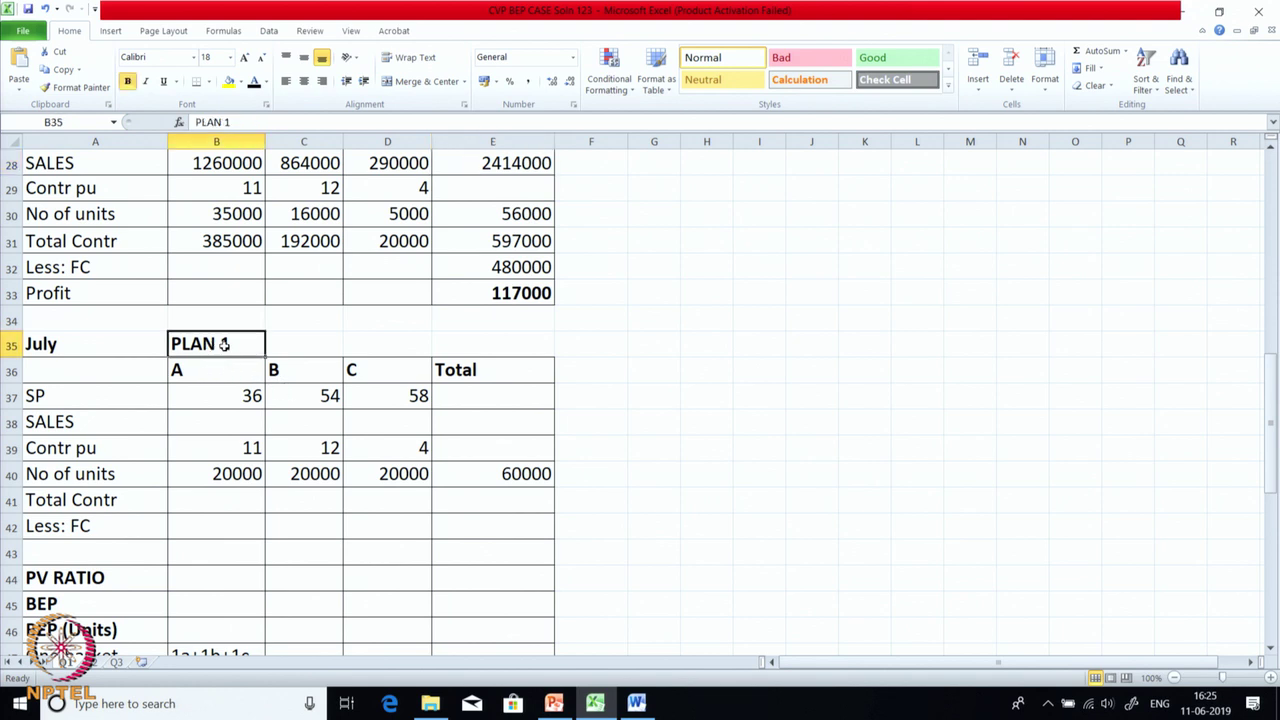
double_click(221, 345)
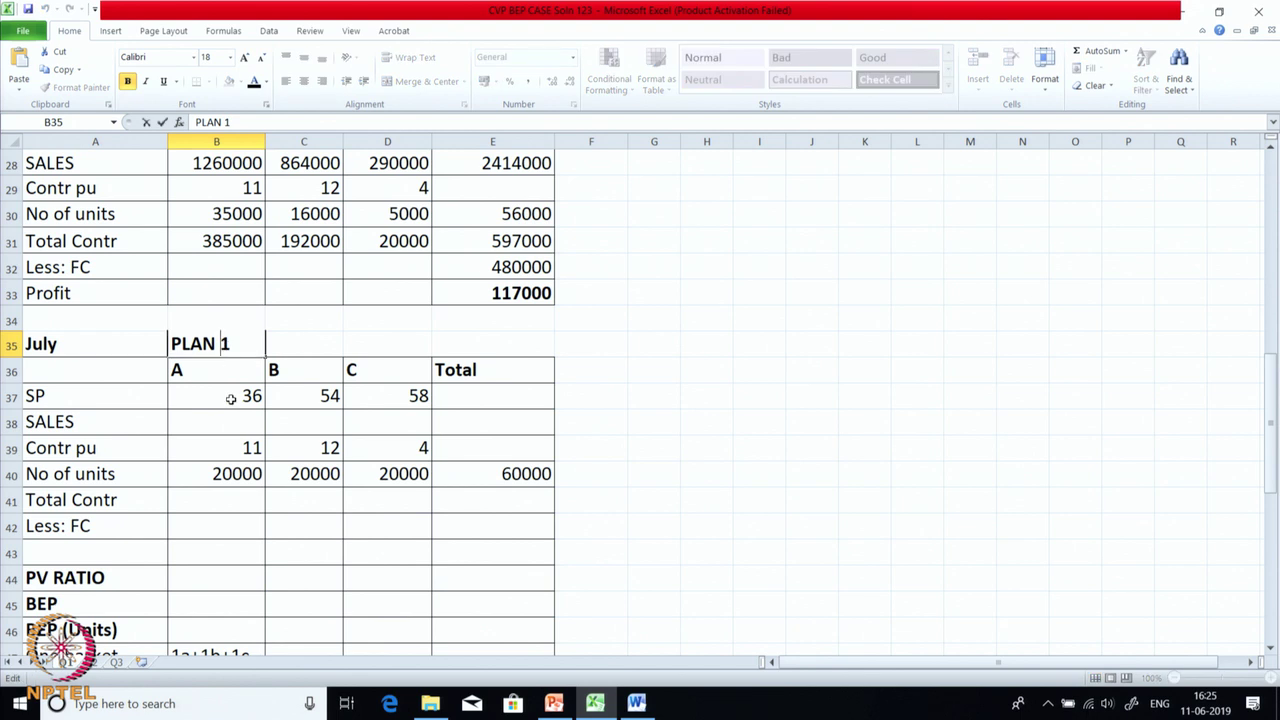
type("X")
key("Return")
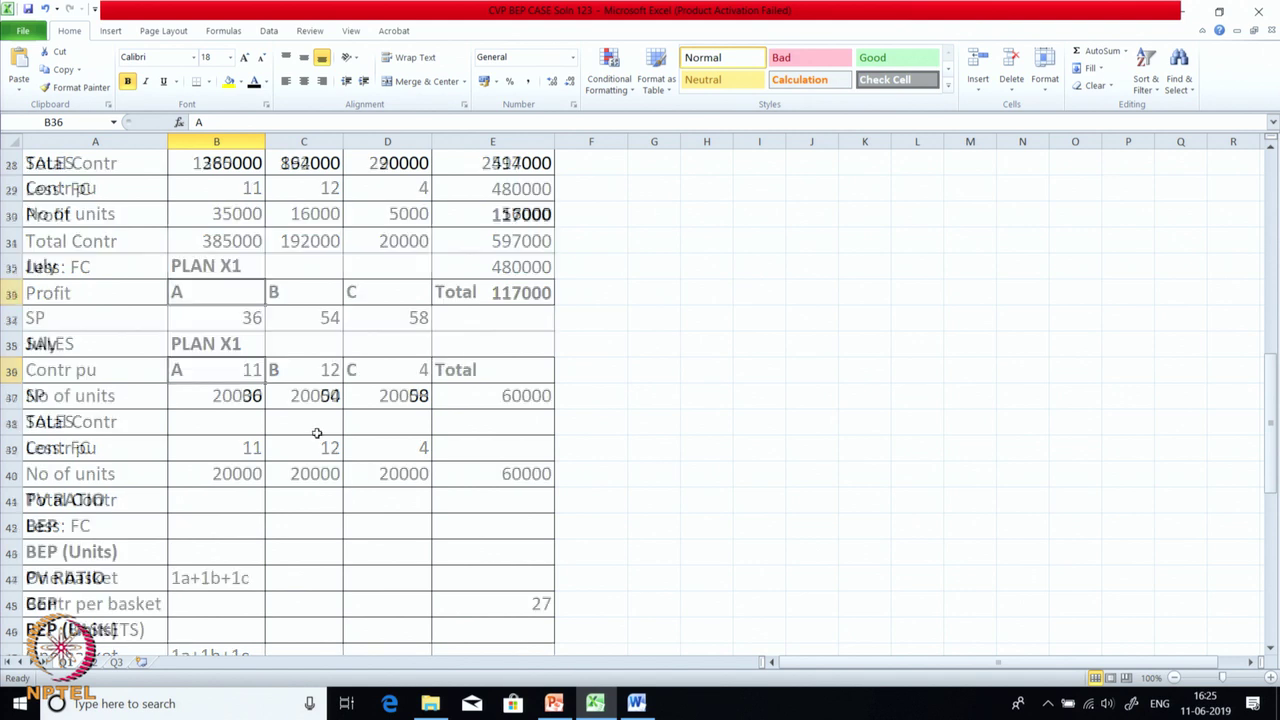
Rename August's plan label in B52 as PLAN X 2.
scroll(314, 431, "down", 3)
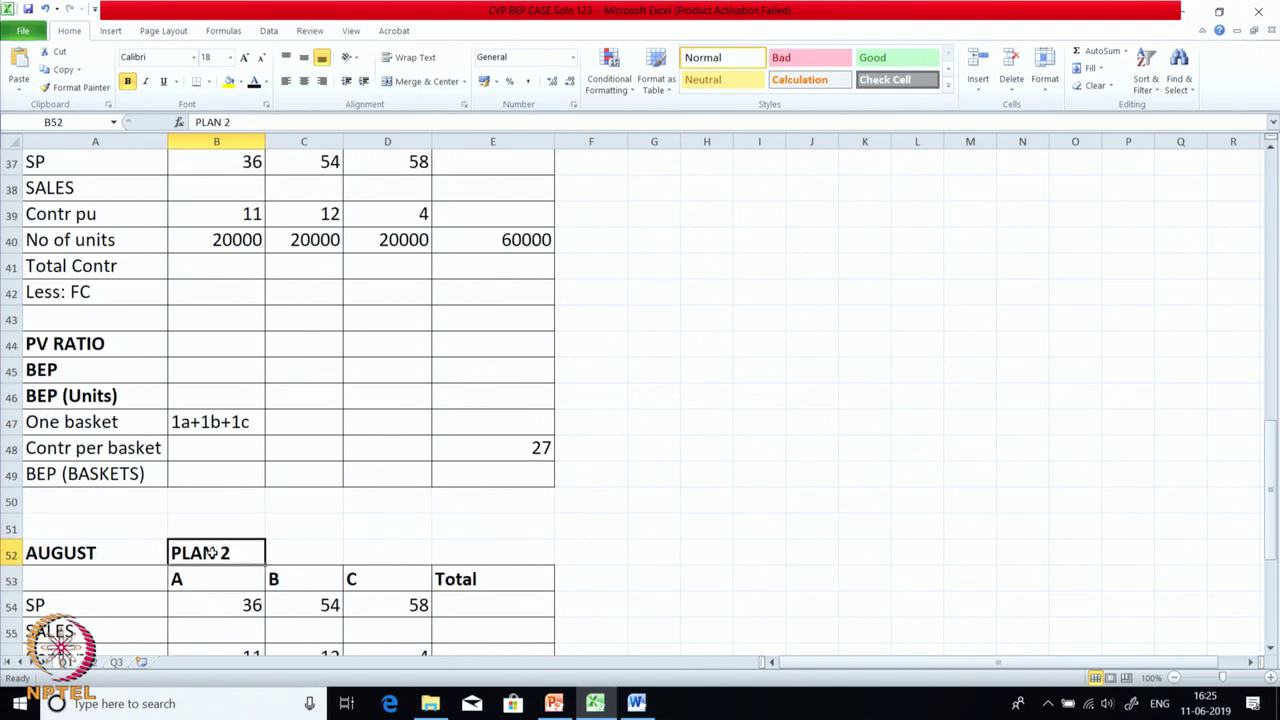
double_click(213, 552)
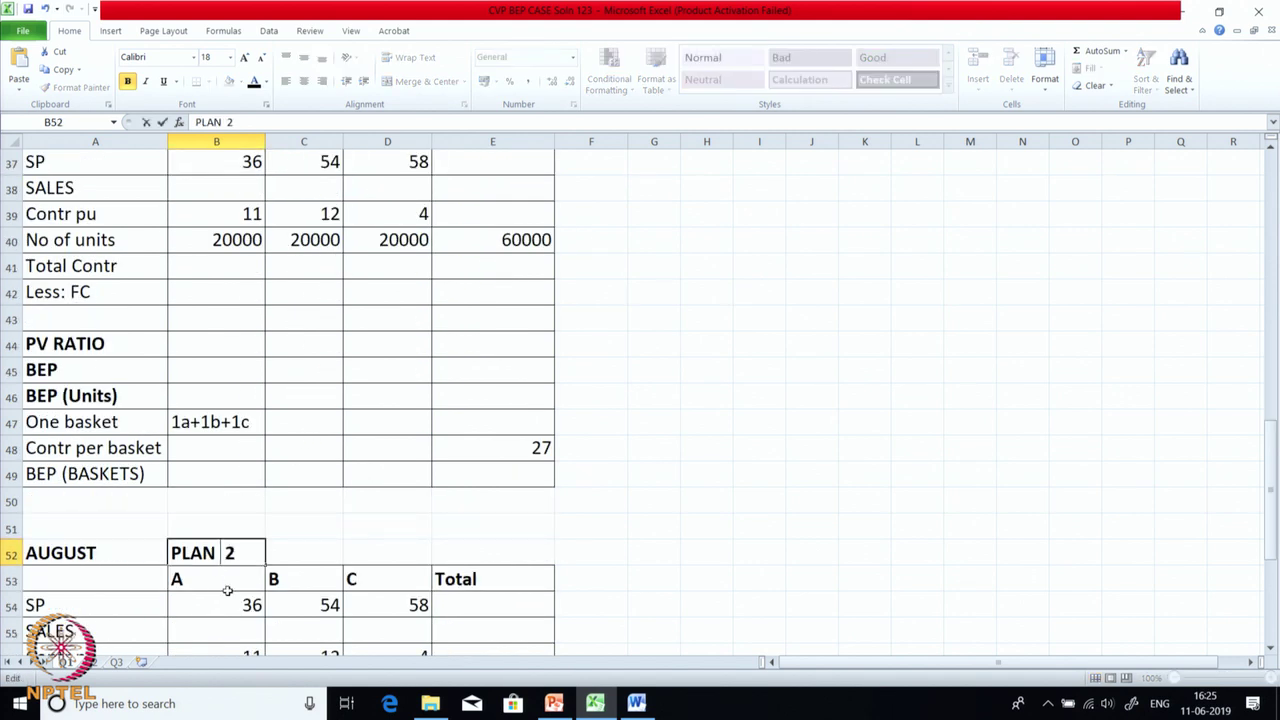
type("x")
key("BackSpace")
type("C")
key("BackSpace")
type("X")
key("Return")
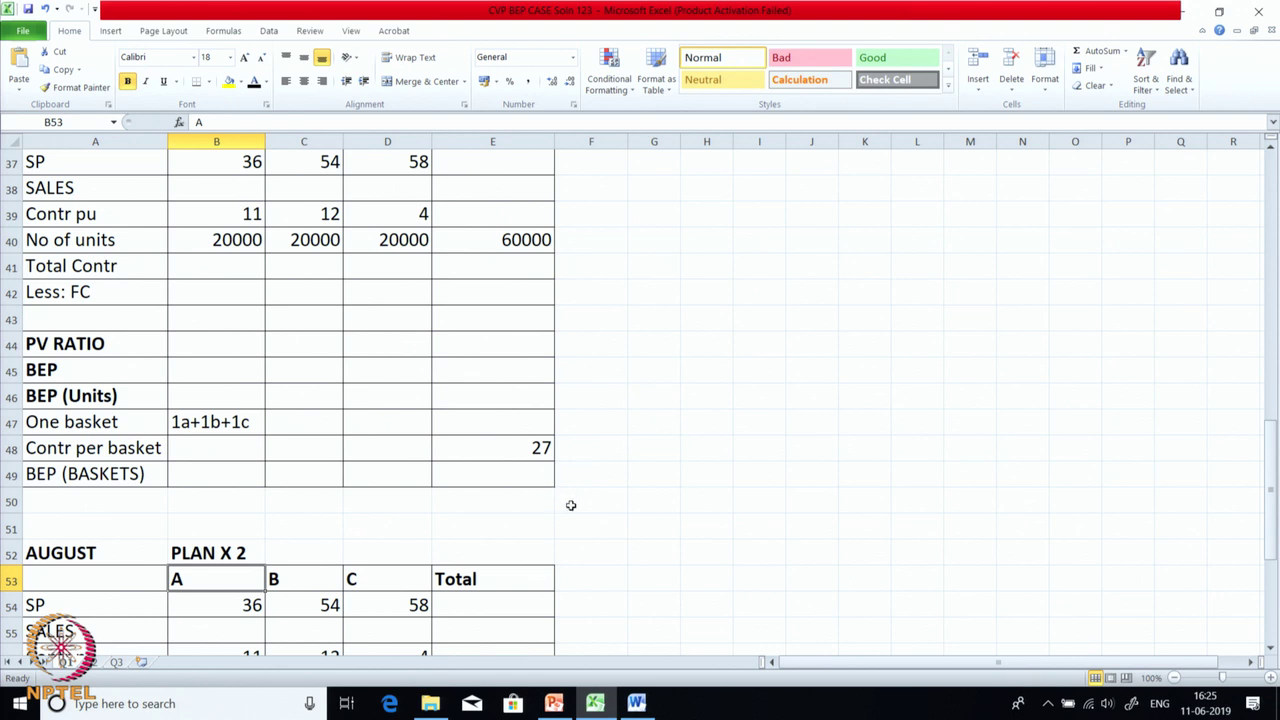
Hide the One basket and Contr per basket entries of PLAN X1 by applying a white font colour to B47:E48.
scroll(571, 505, "up", 1)
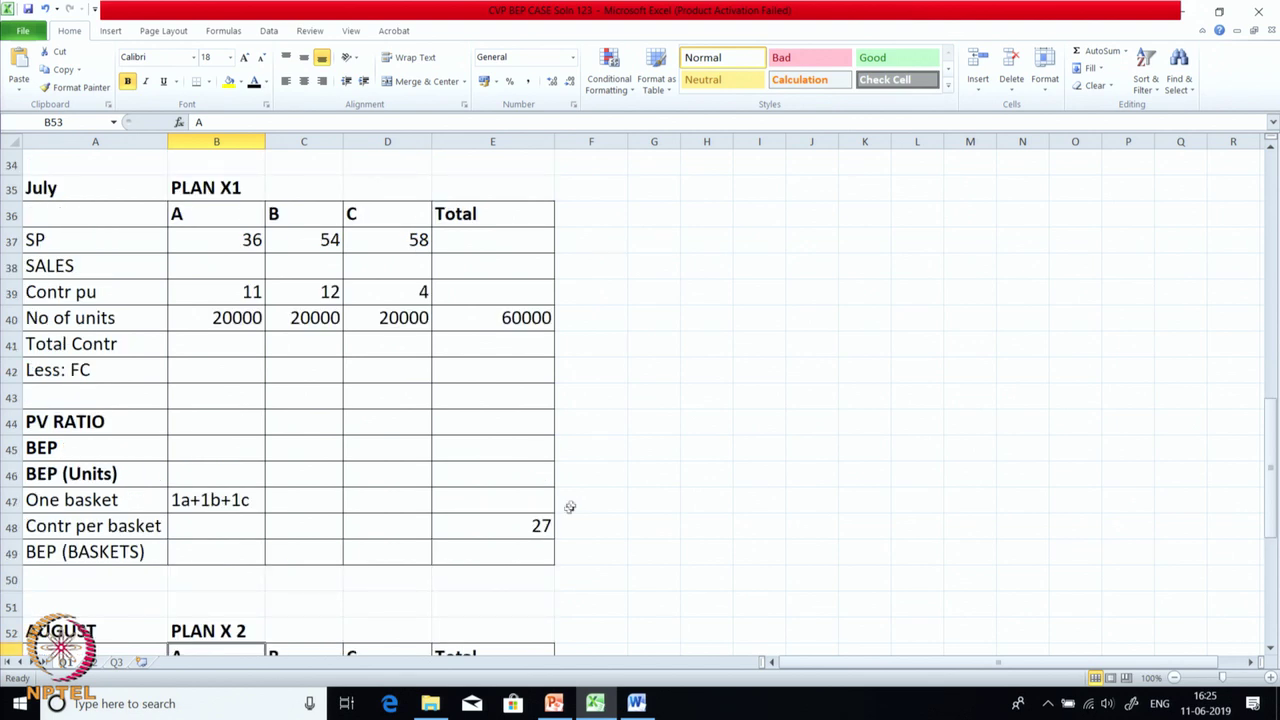
left_click_drag(225, 503, 540, 526)
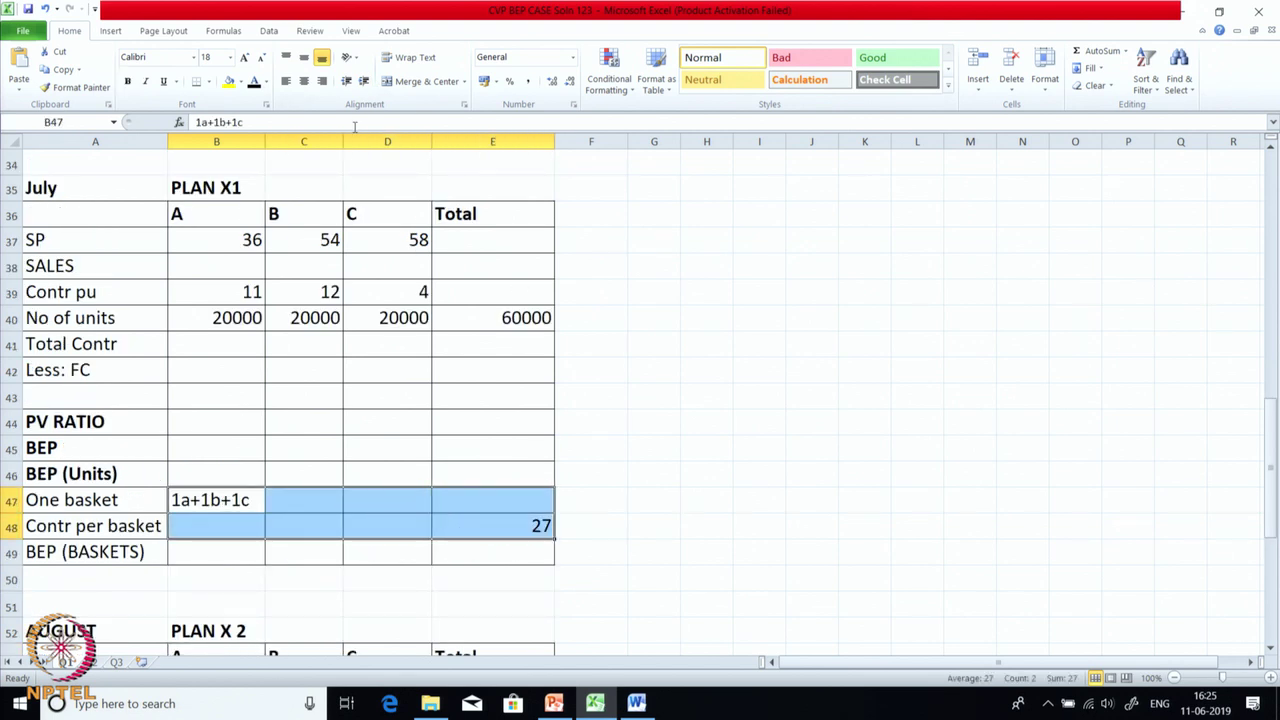
left_click(265, 83)
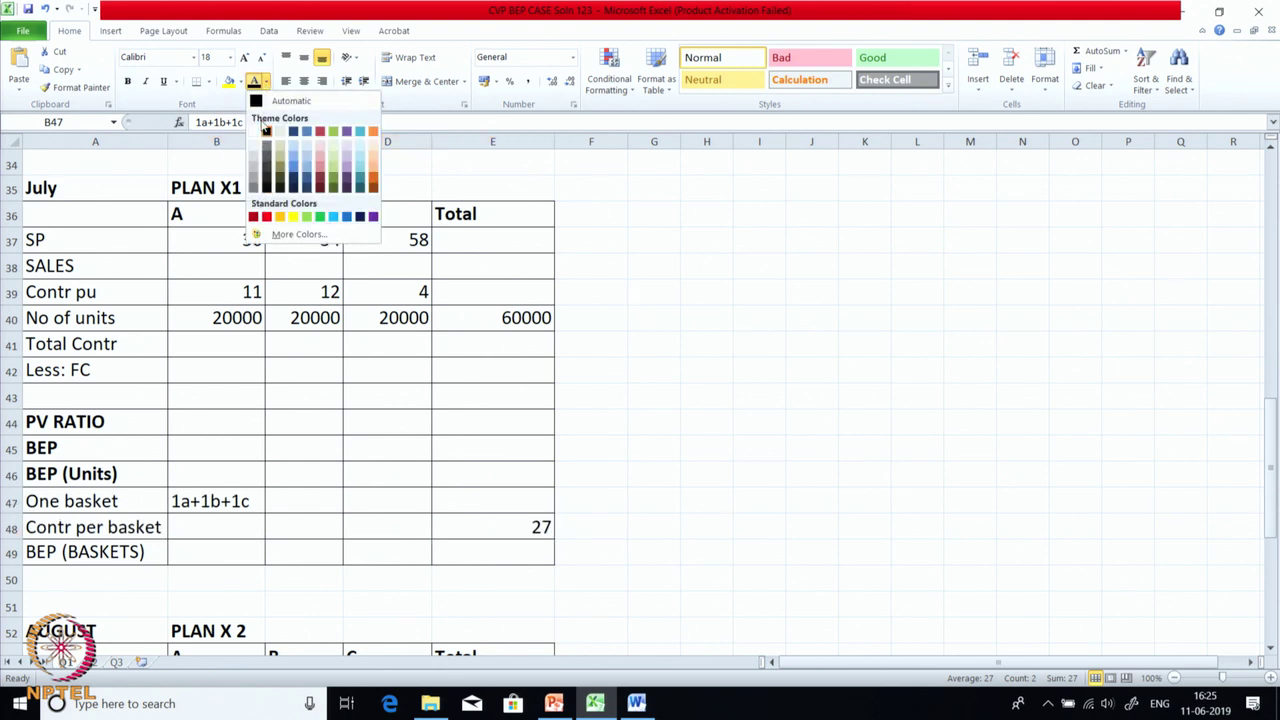
left_click(257, 131)
left_click(660, 348)
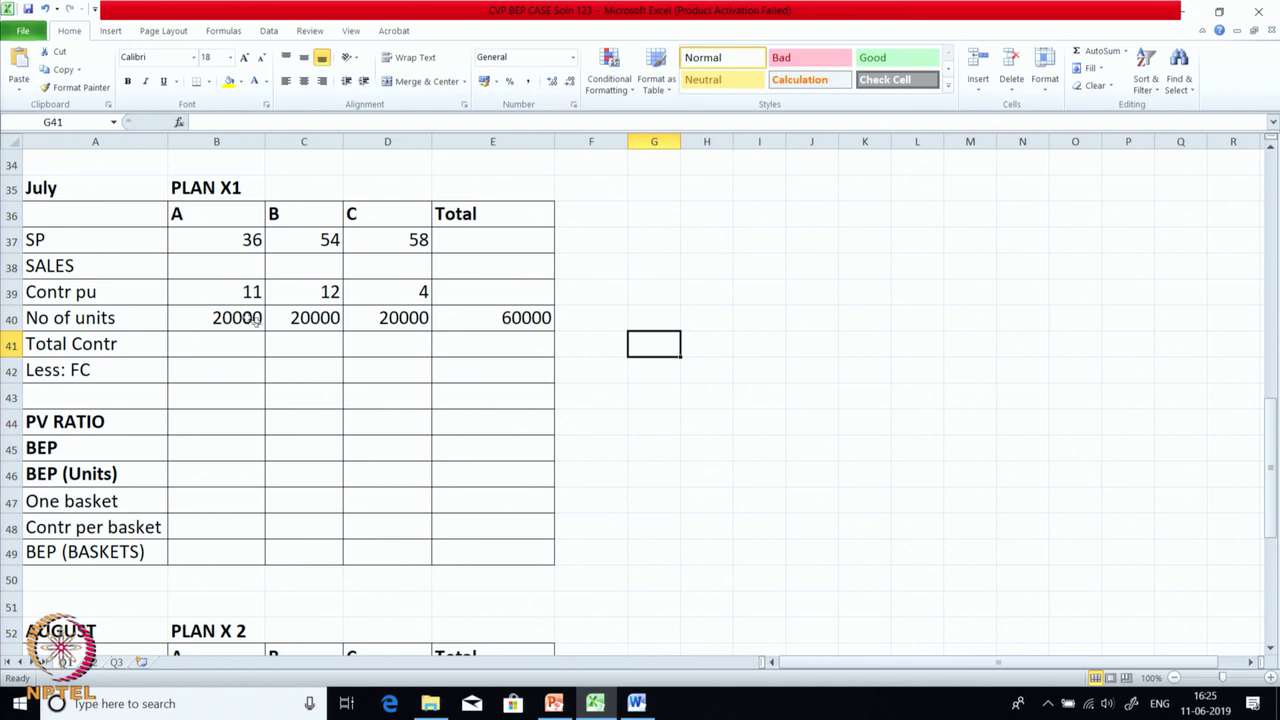
Review the selling prices and contributions per unit of products A, B and C in PLAN X1.
left_click(228, 246)
left_click(277, 240)
left_click(382, 245)
left_click(223, 290)
left_click(304, 290)
left_click(370, 287)
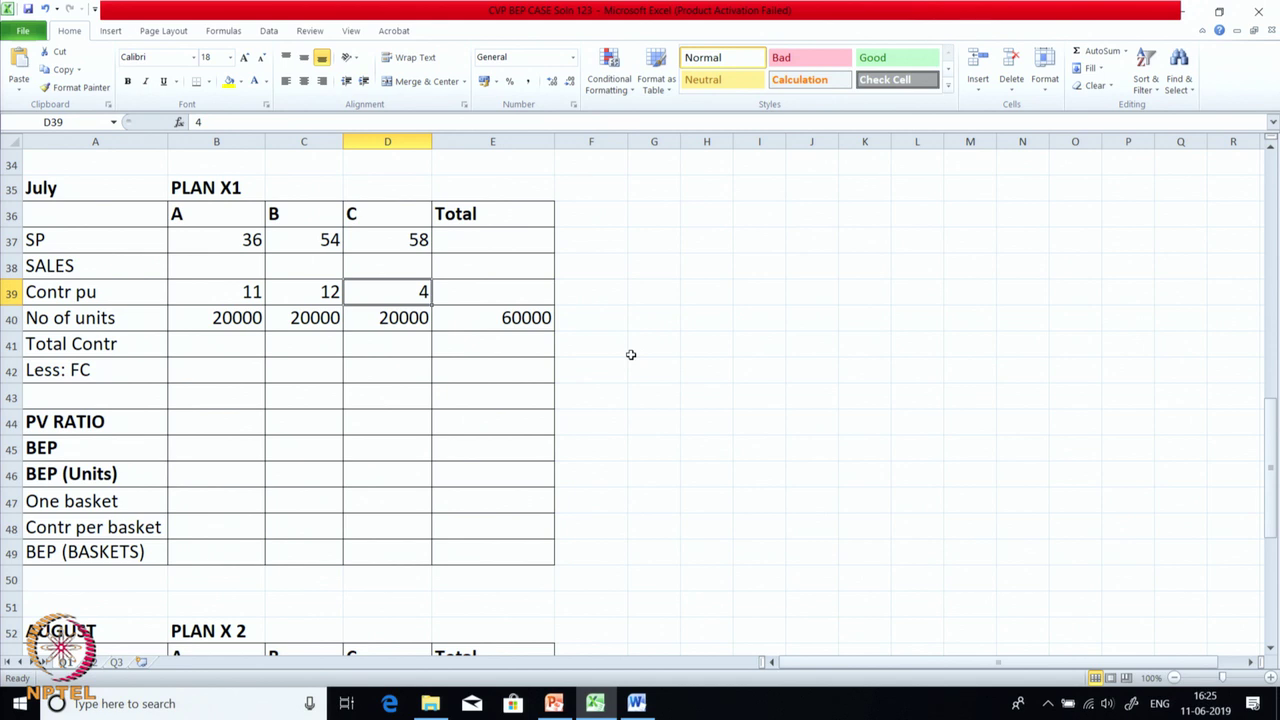
Reveal PLAN X1's hidden sales, total contribution and fixed cost figures by applying the Automatic font colour to B38:E42.
left_click_drag(209, 254, 488, 369)
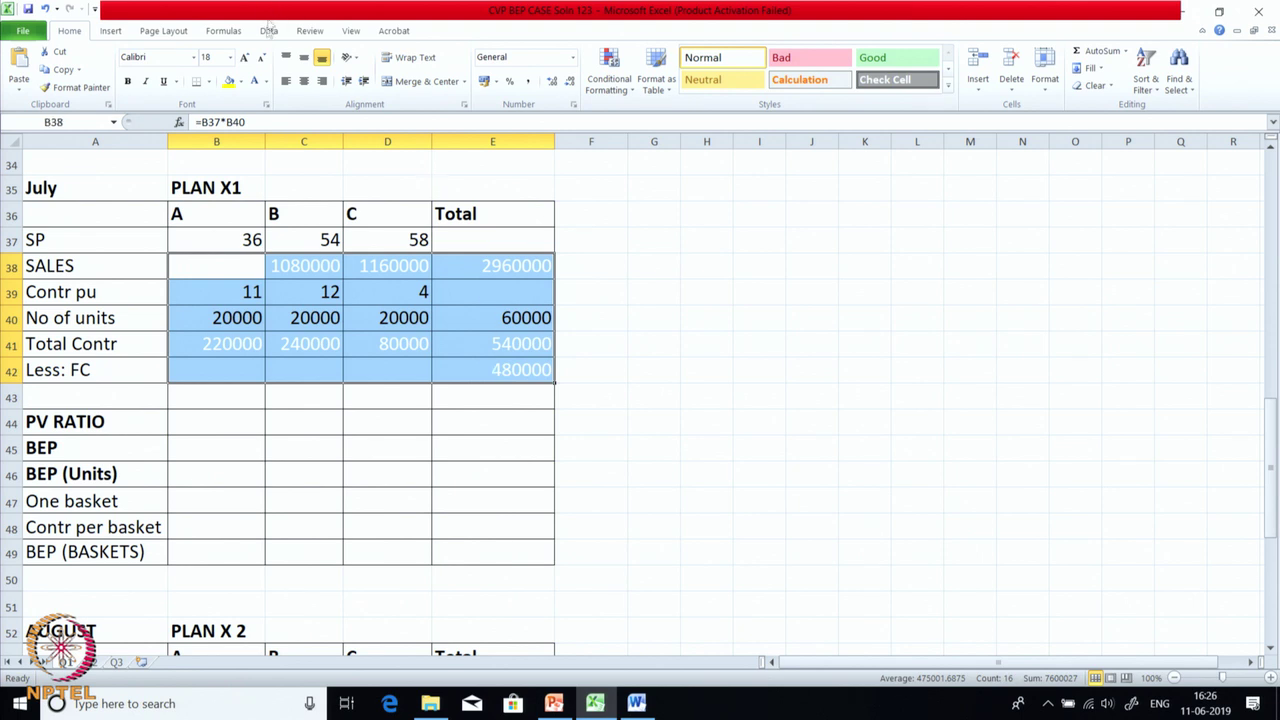
left_click(265, 81)
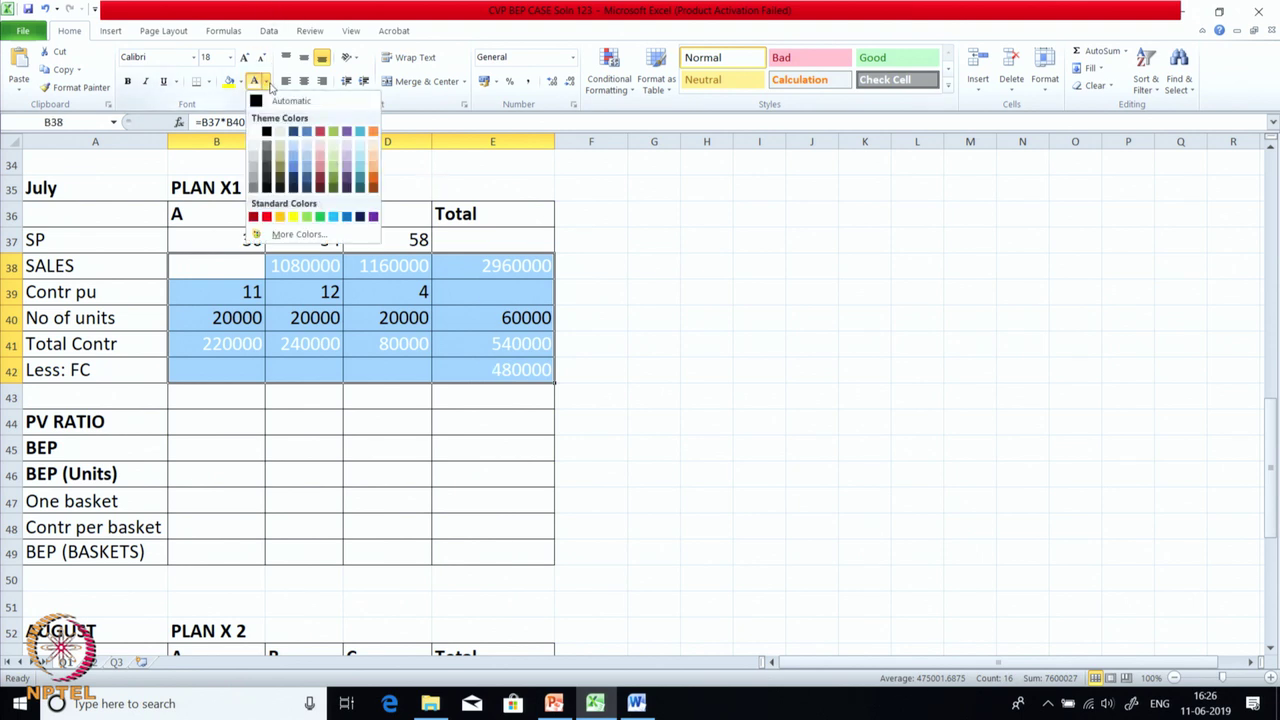
left_click(285, 101)
left_click(614, 302)
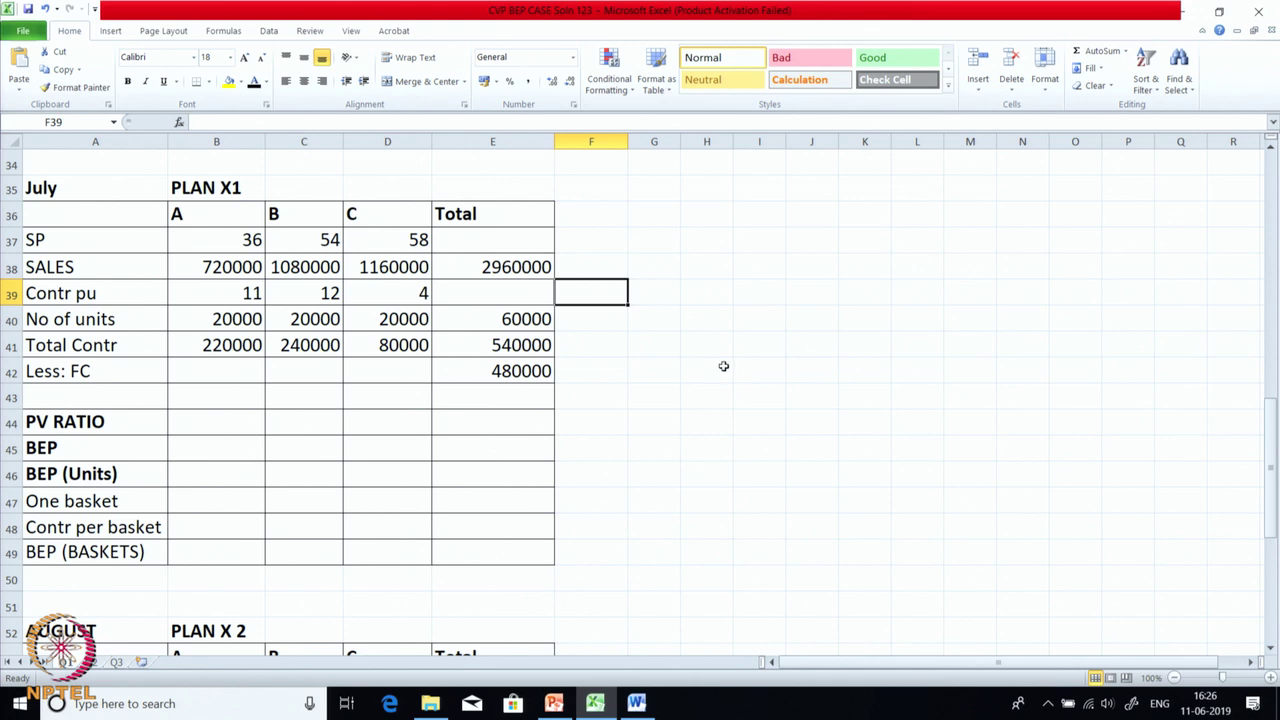
Reveal PLAN X1's overall PV ratio by applying a black font colour to B44:E44.
left_click_drag(225, 423, 513, 421)
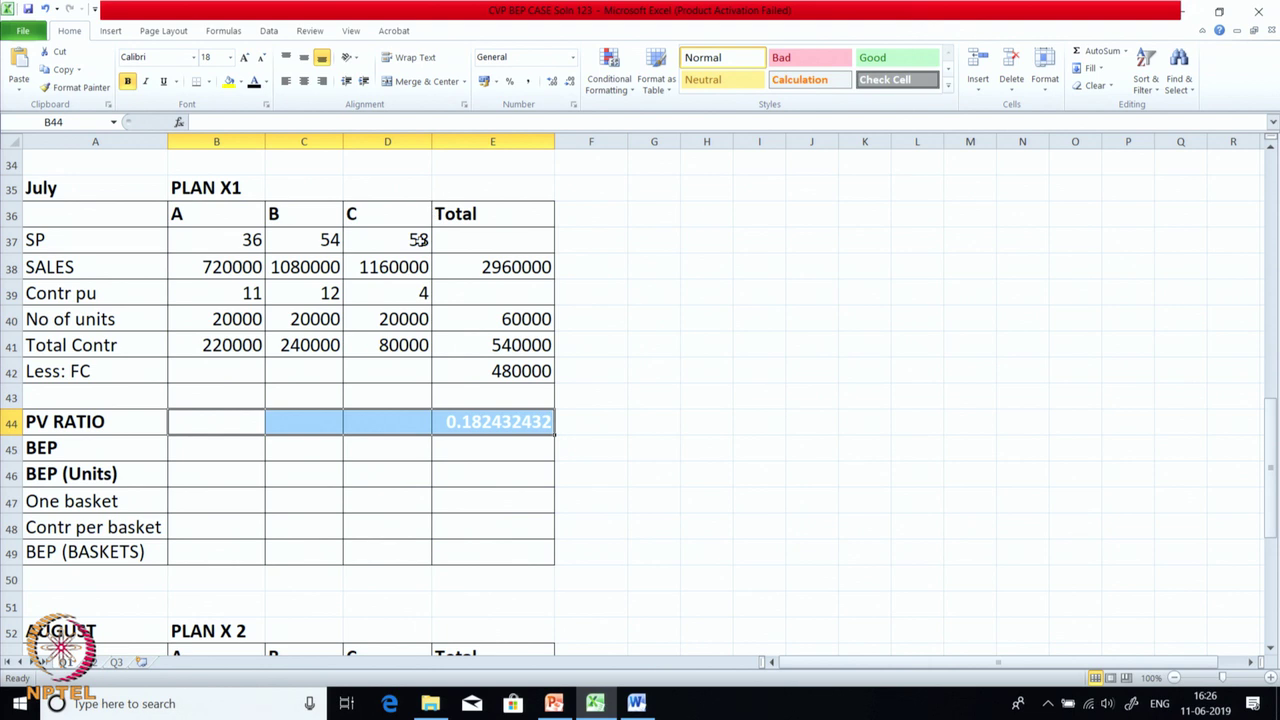
left_click(254, 84)
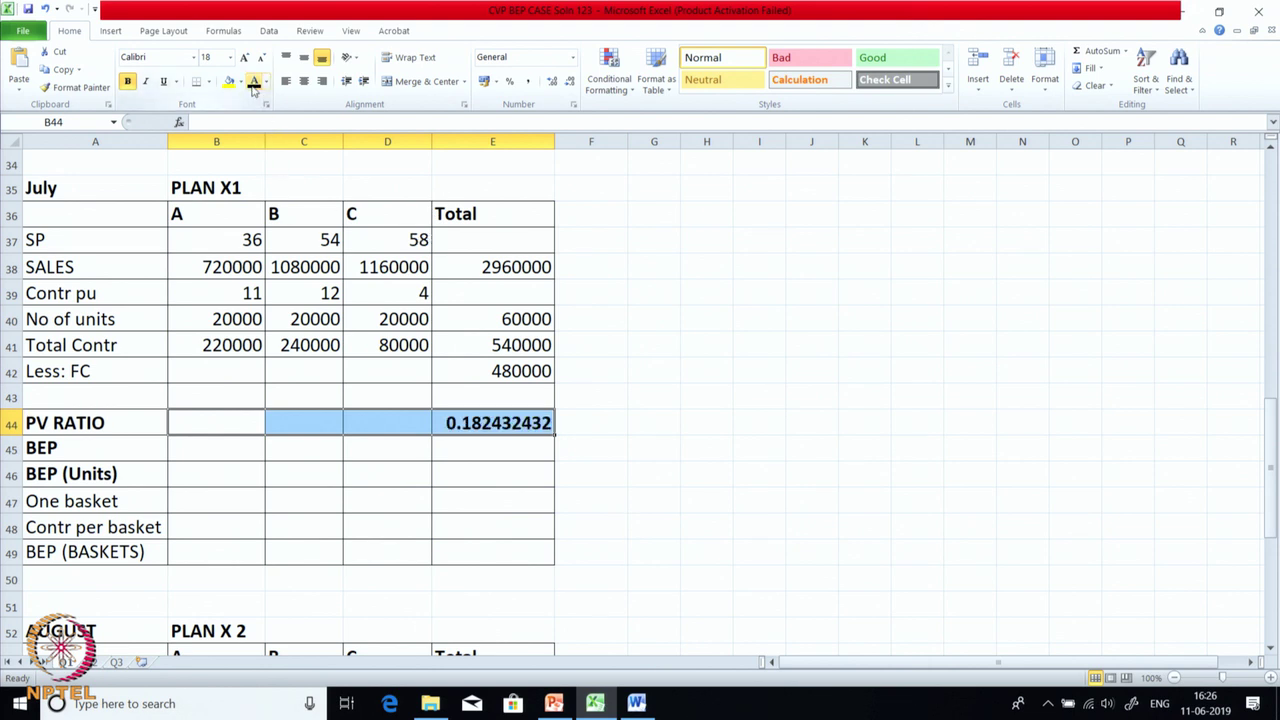
left_click(641, 418)
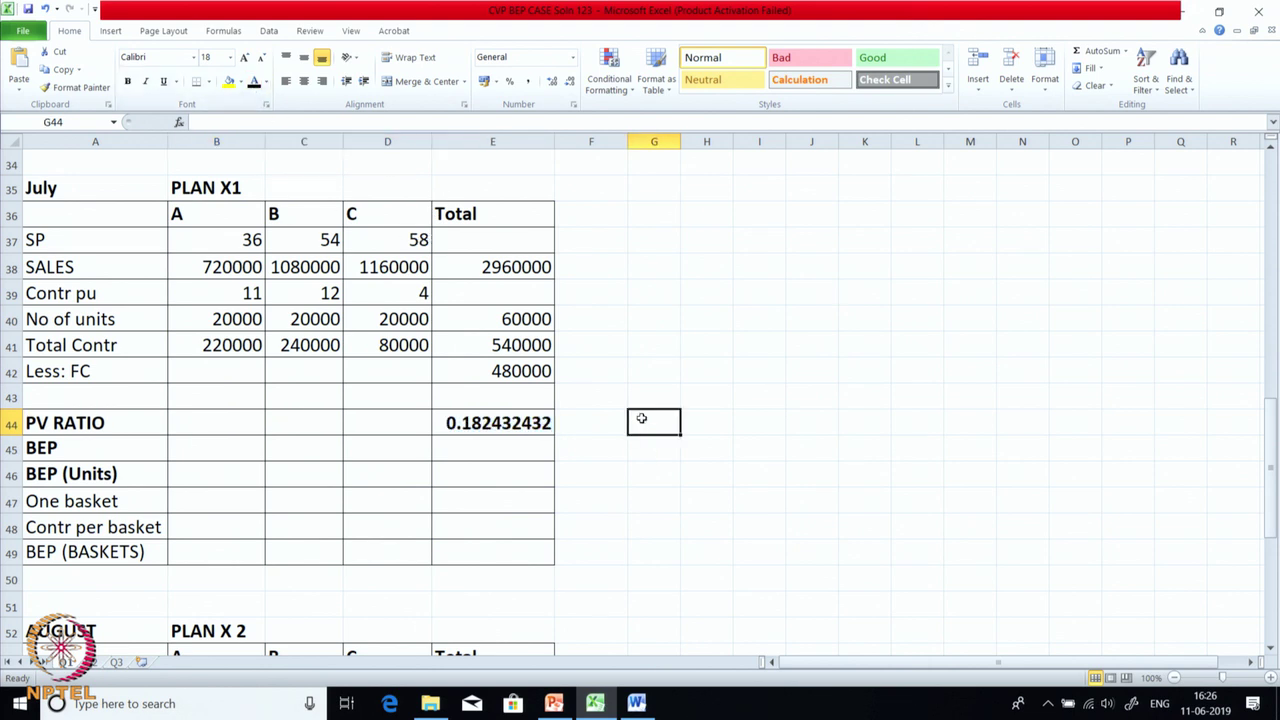
Compare PLAN X1's PV RATIO row with the individual PV ratios of products A, B and C in the unit cost table.
left_click_drag(186, 425, 279, 425)
left_click(279, 425)
left_click(366, 422)
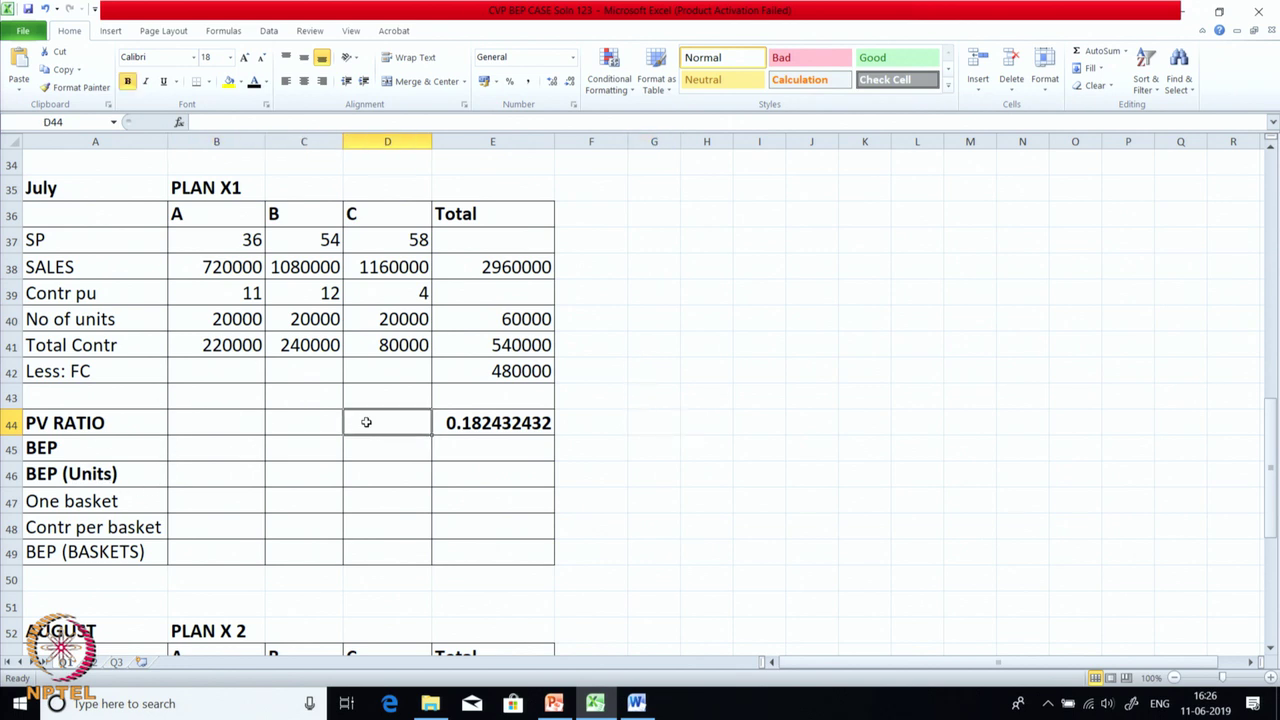
scroll(350, 478, "up", 3)
scroll(348, 478, "up", 7)
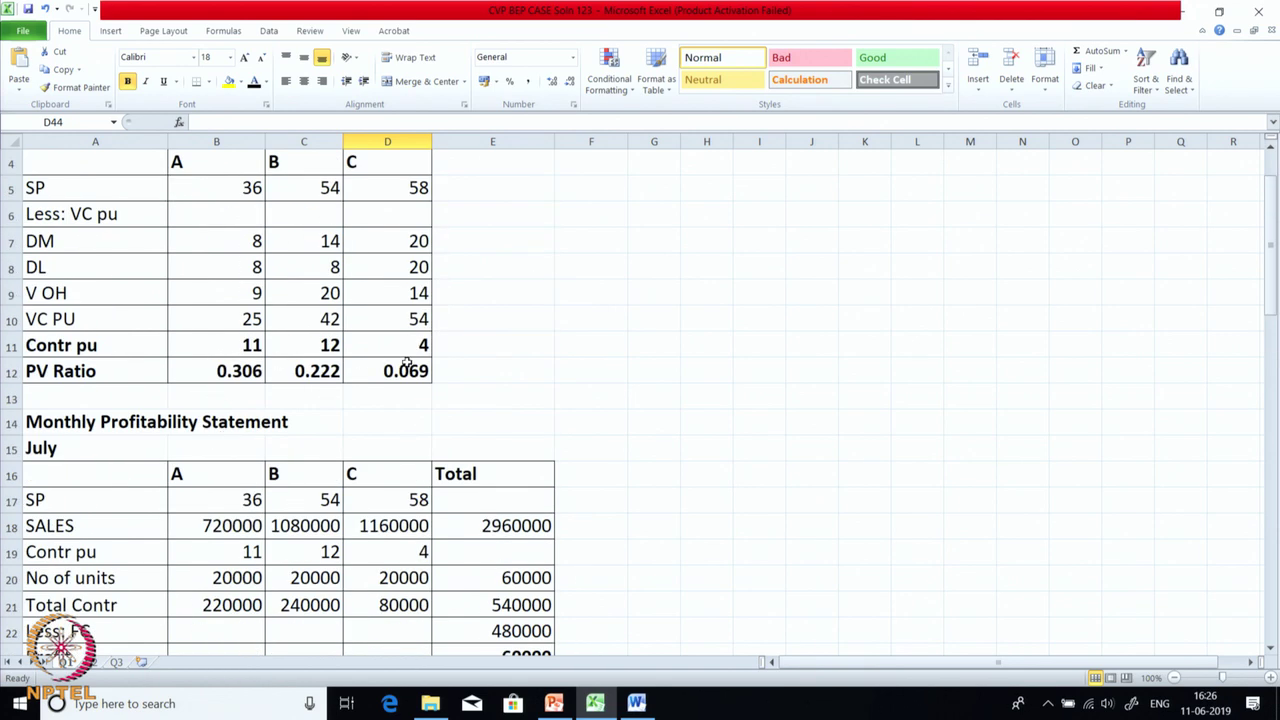
scroll(365, 440, "down", 6)
scroll(340, 471, "down", 3)
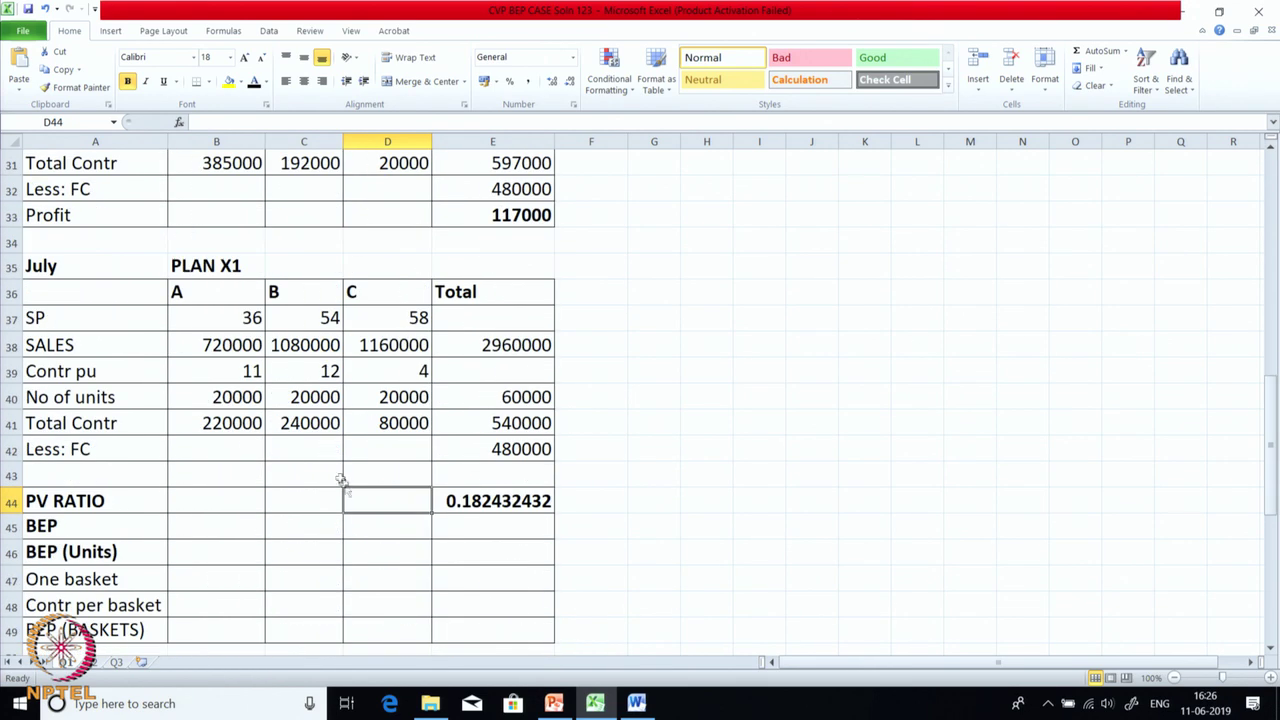
Examine how PLAN X1's overall PV ratio in E44 derives from total contribution in E41 and total sales in E38.
left_click(483, 503)
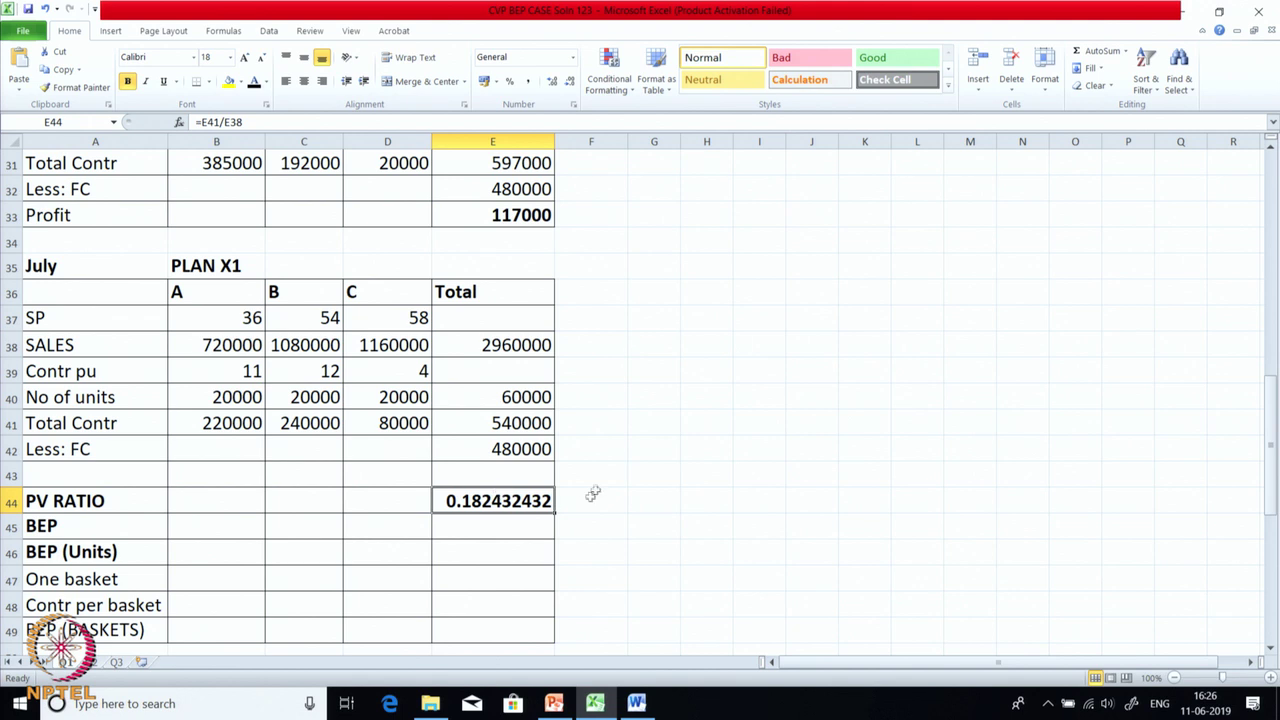
left_click(502, 423)
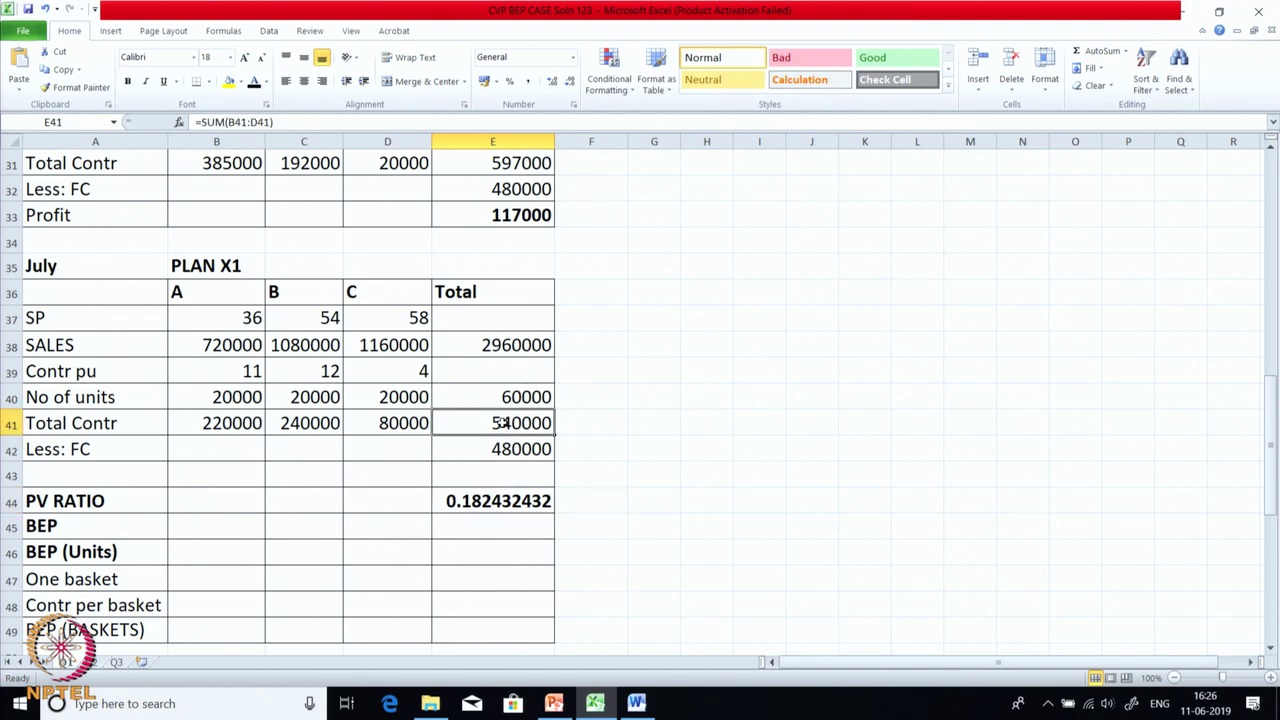
left_click(511, 347)
left_click(492, 503)
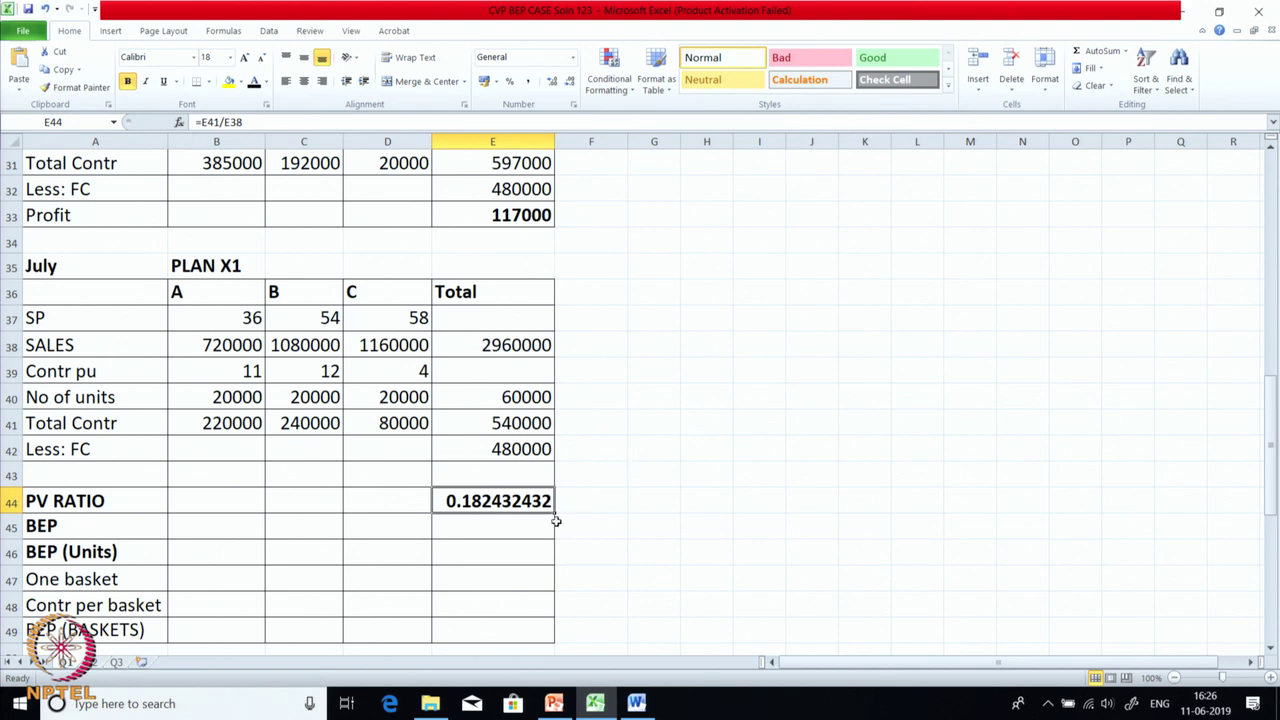
scroll(557, 520, "down", 1)
left_click_drag(214, 474, 454, 508)
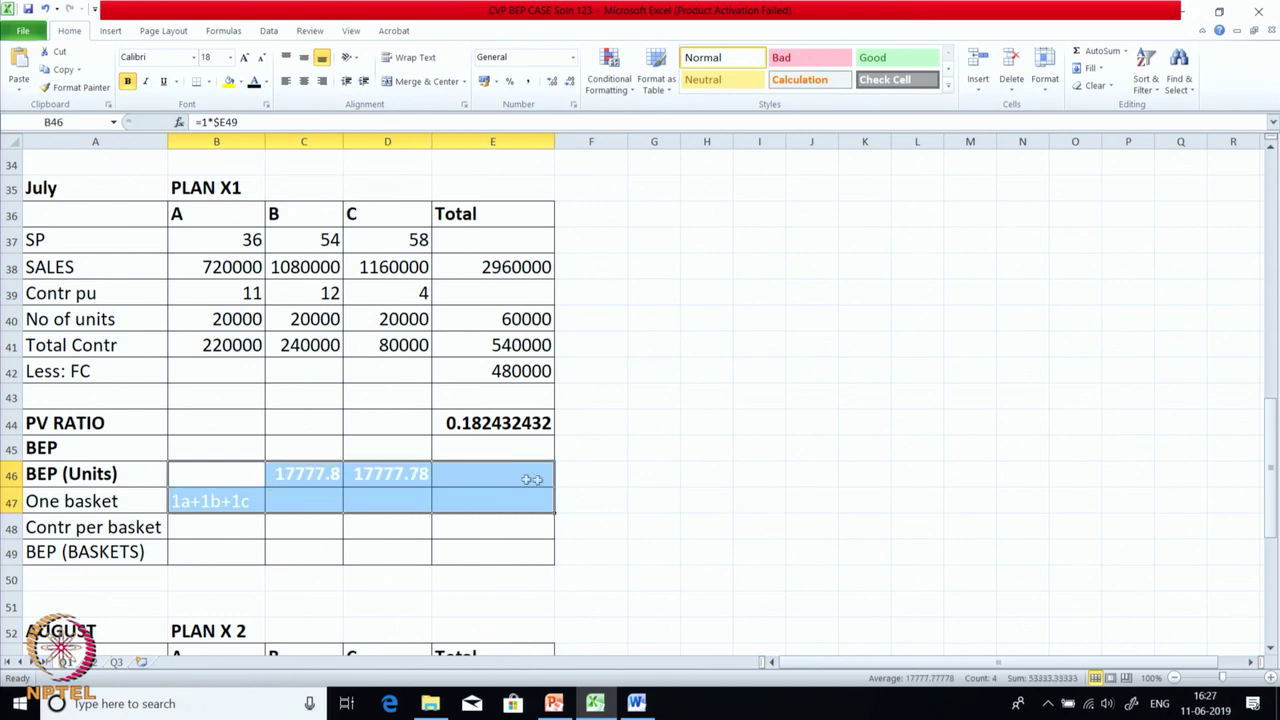
key("Delete")
left_click(622, 491)
Reveal PLAN X1's One basket composition by applying a black font colour to B47.
left_click(230, 503)
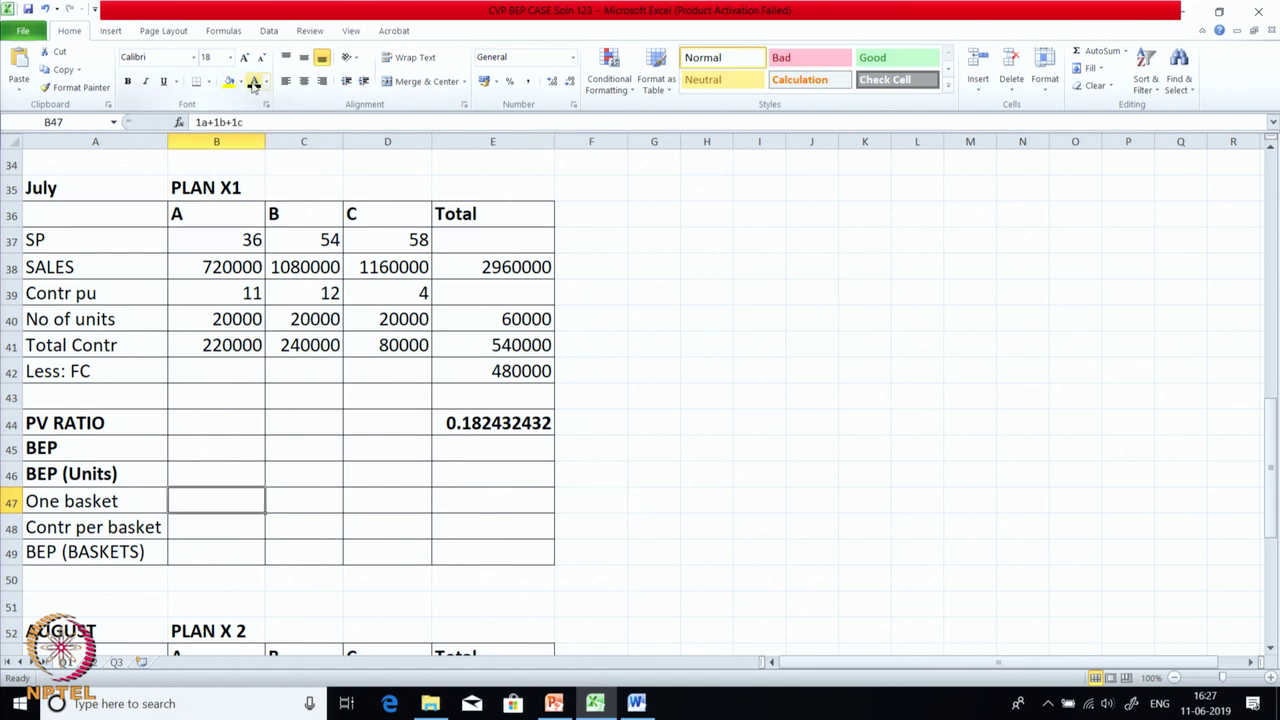
left_click(254, 82)
left_click(692, 481)
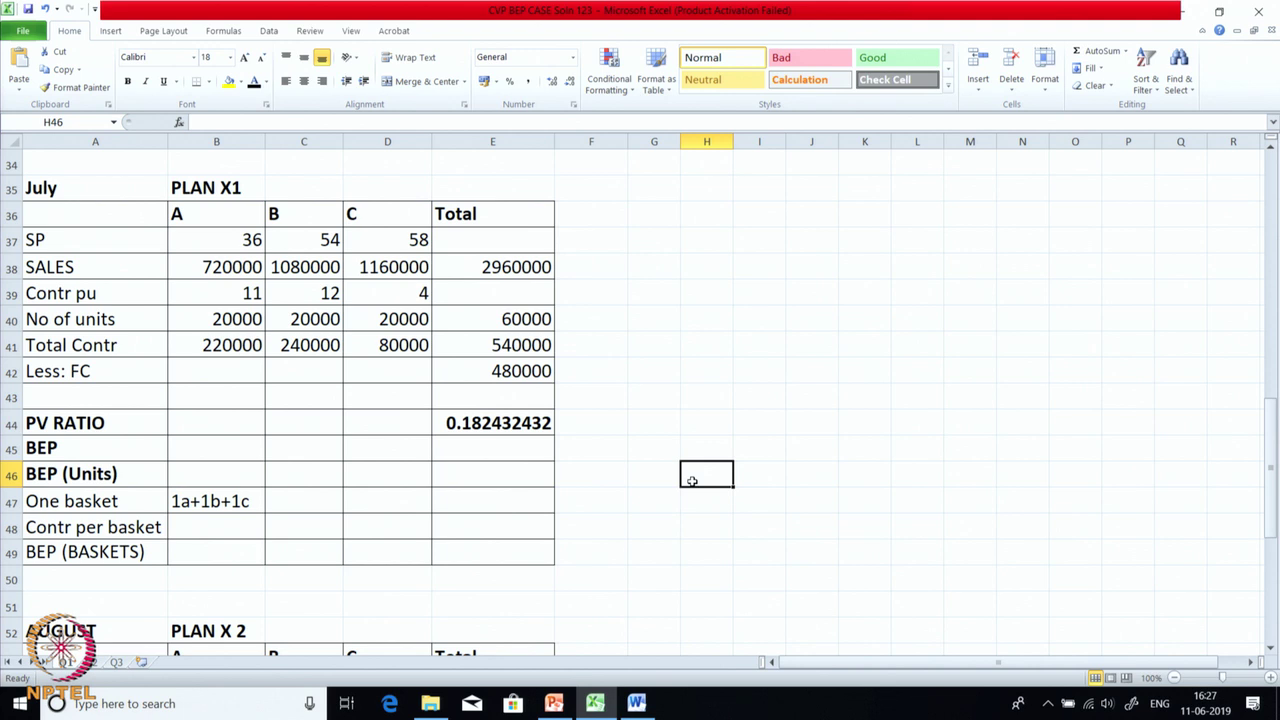
Highlight PLAN X1's numbers of units for products A, B and C in B40:D40 to examine the mix proportion.
left_click(202, 322)
left_click_drag(202, 322, 410, 326)
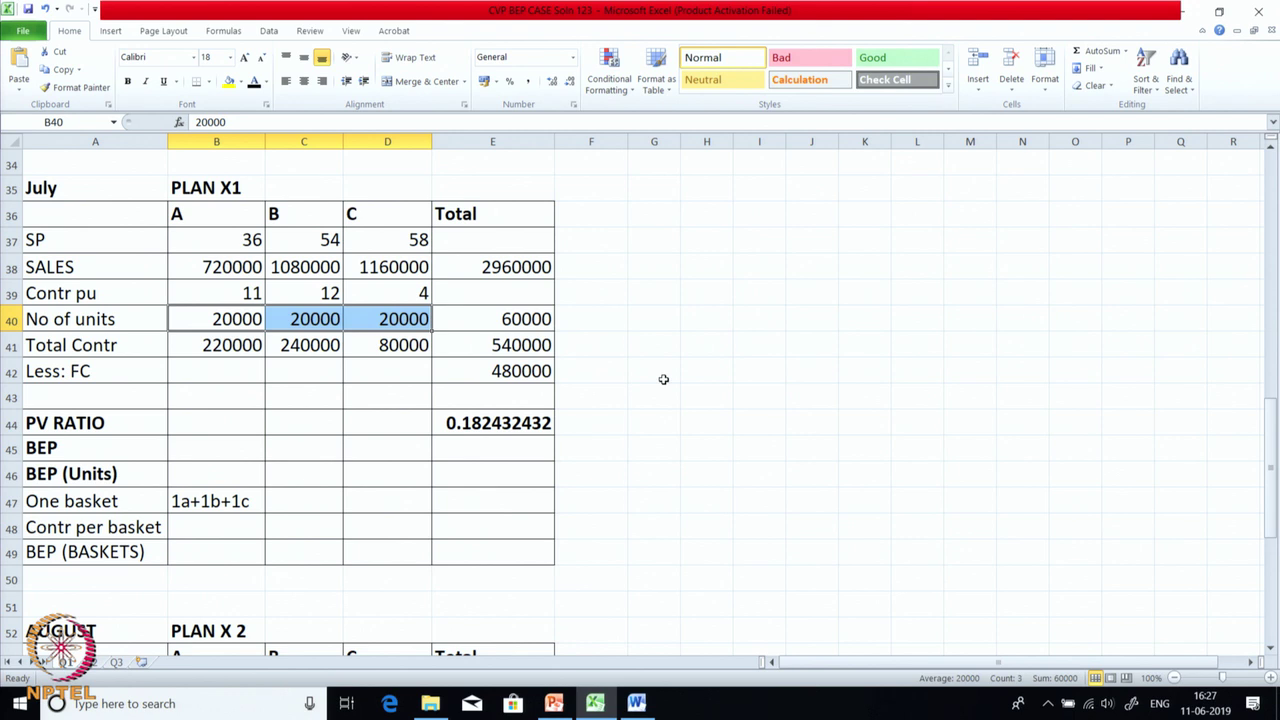
Reveal PLAN X1's contribution per basket by applying a black font colour to B48:E48.
left_click(241, 501)
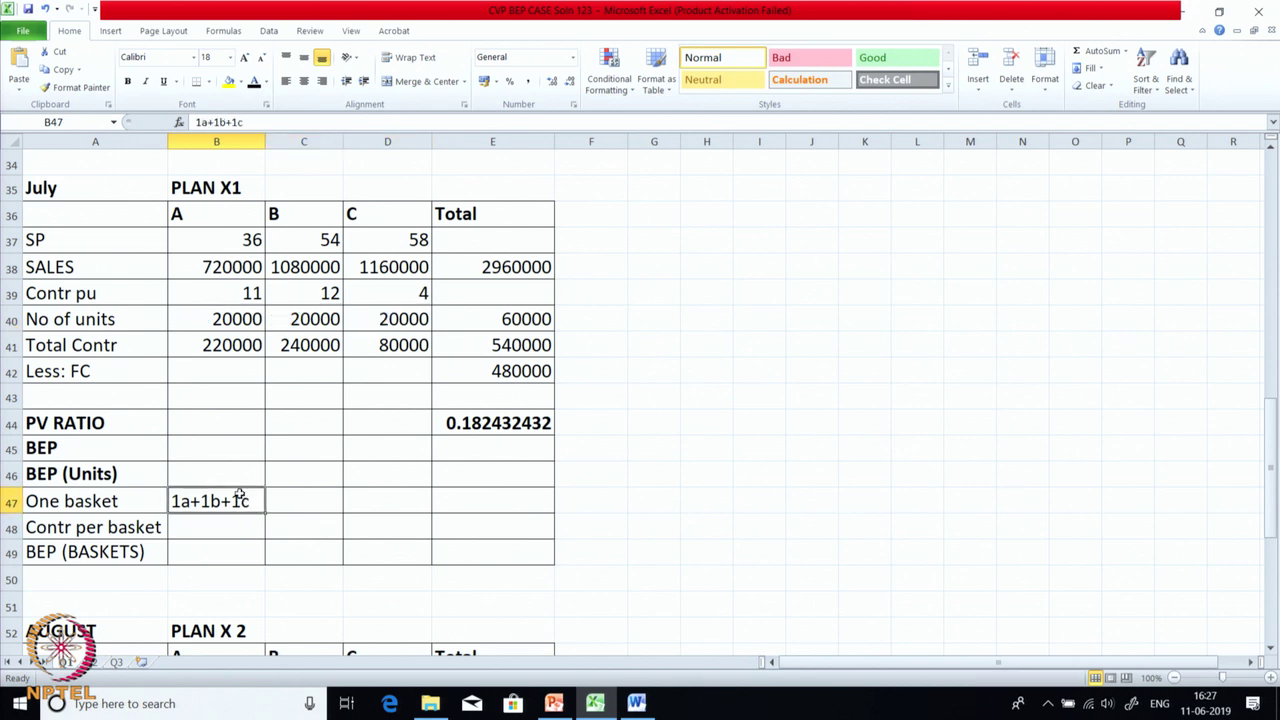
left_click_drag(225, 527, 531, 526)
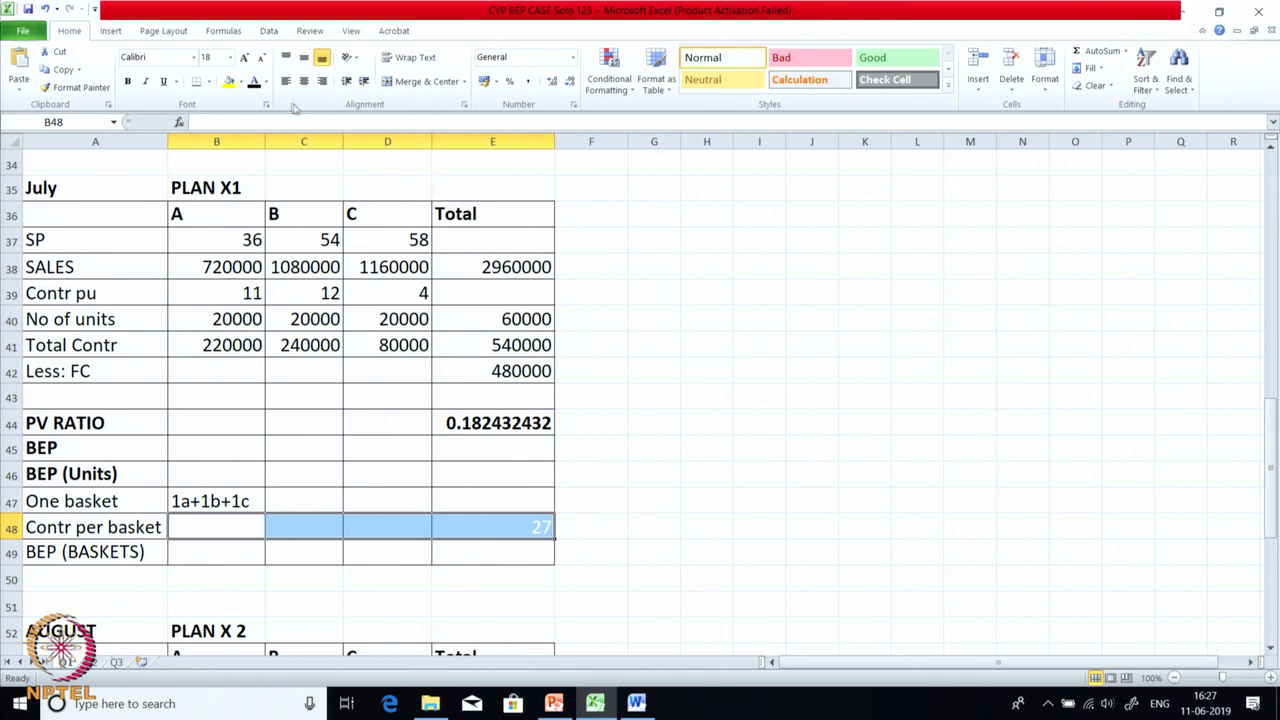
left_click(254, 84)
left_click(653, 519)
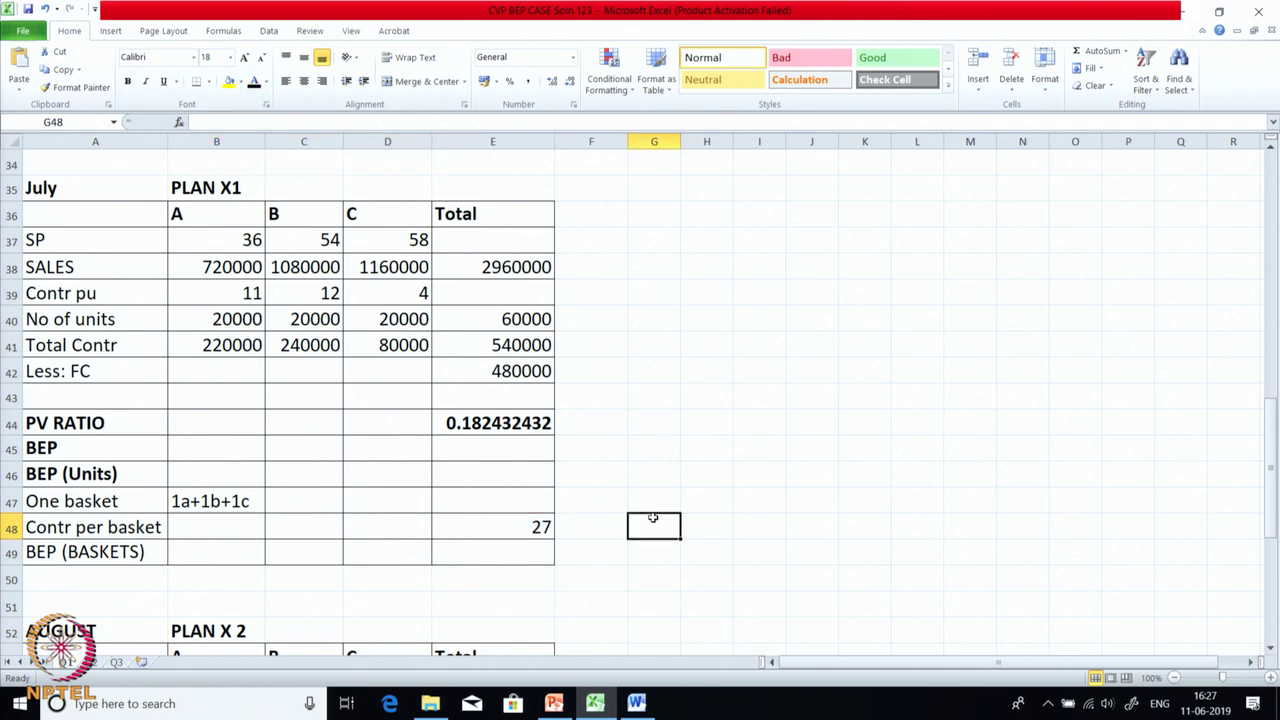
Examine how the contribution per basket in E48 adds up from the unit contributions of products A, B and C in B39:D39.
left_click(240, 293)
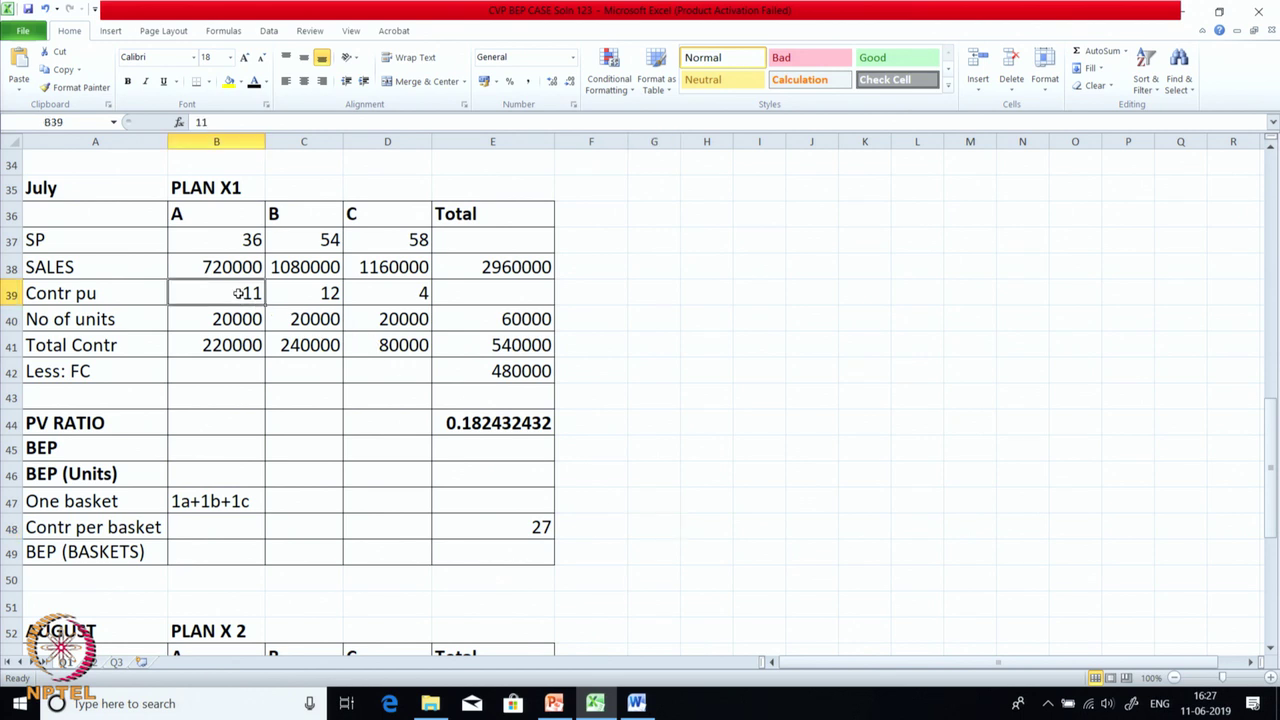
left_click(310, 298)
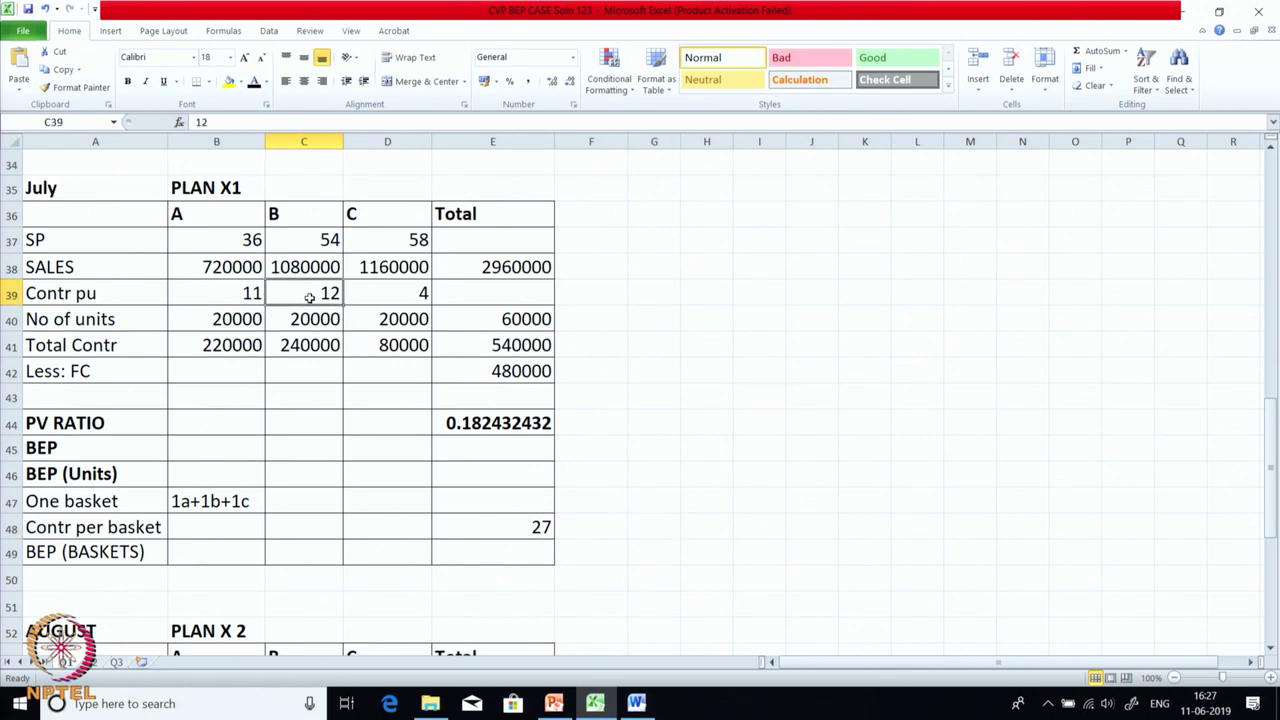
left_click(395, 298)
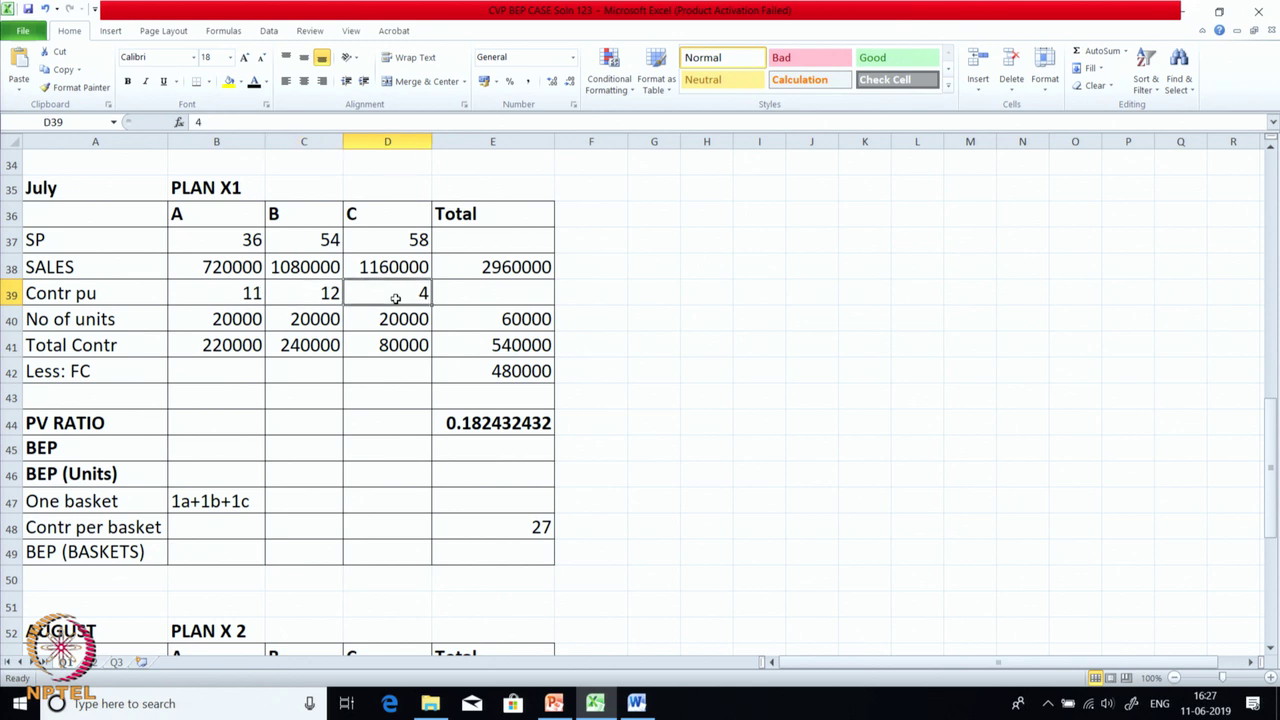
left_click(524, 526)
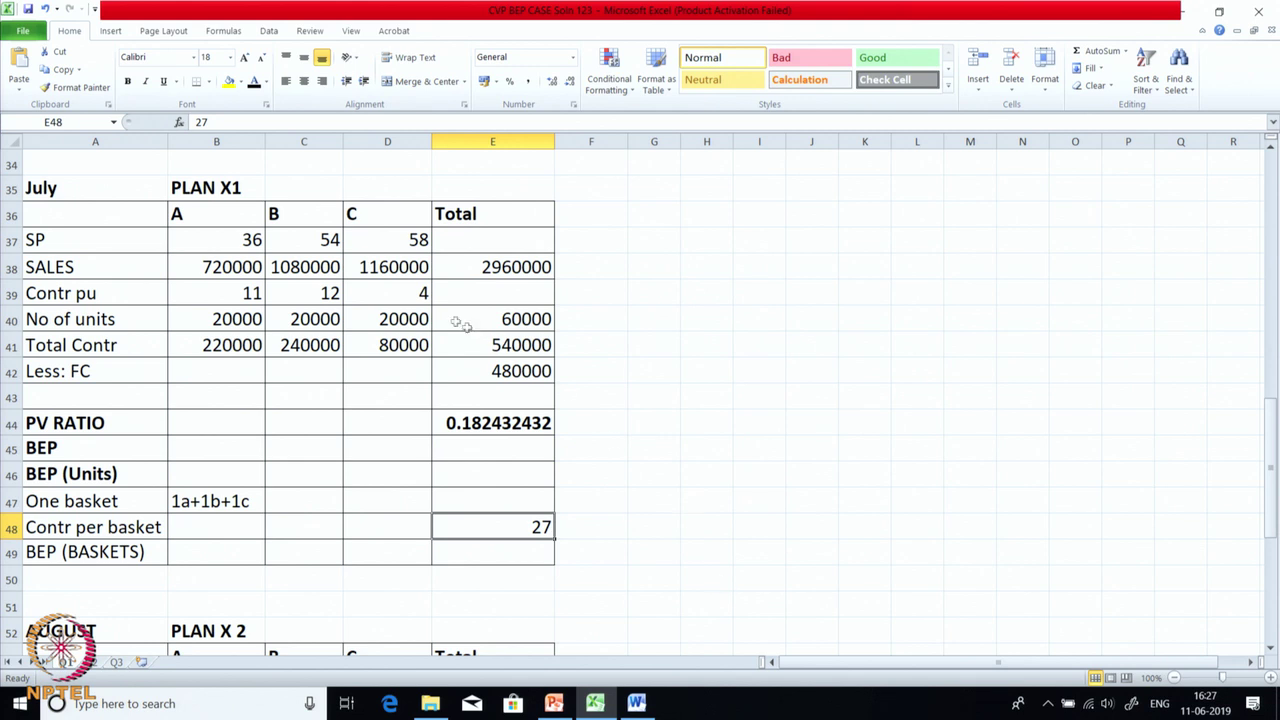
Relate PLAN X1's fixed cost in E42 to the contribution per basket in E48.
left_click(513, 366)
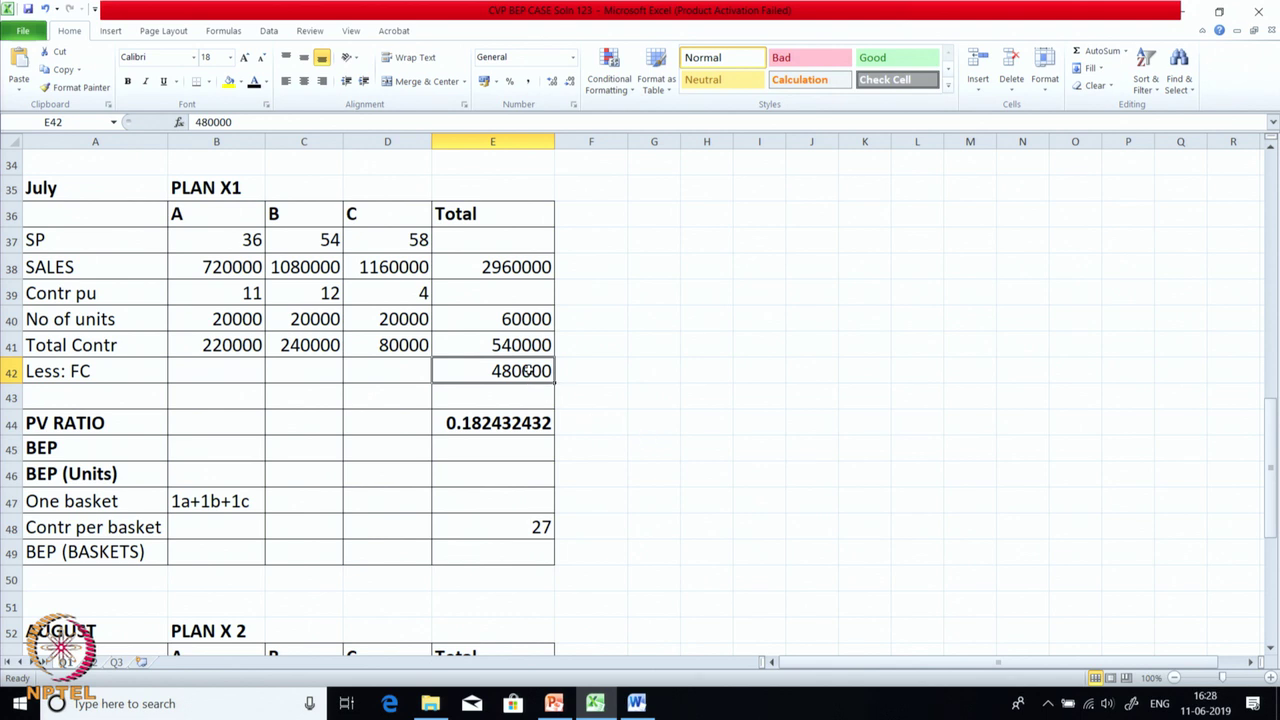
left_click(526, 524)
left_click(518, 372)
left_click(504, 524)
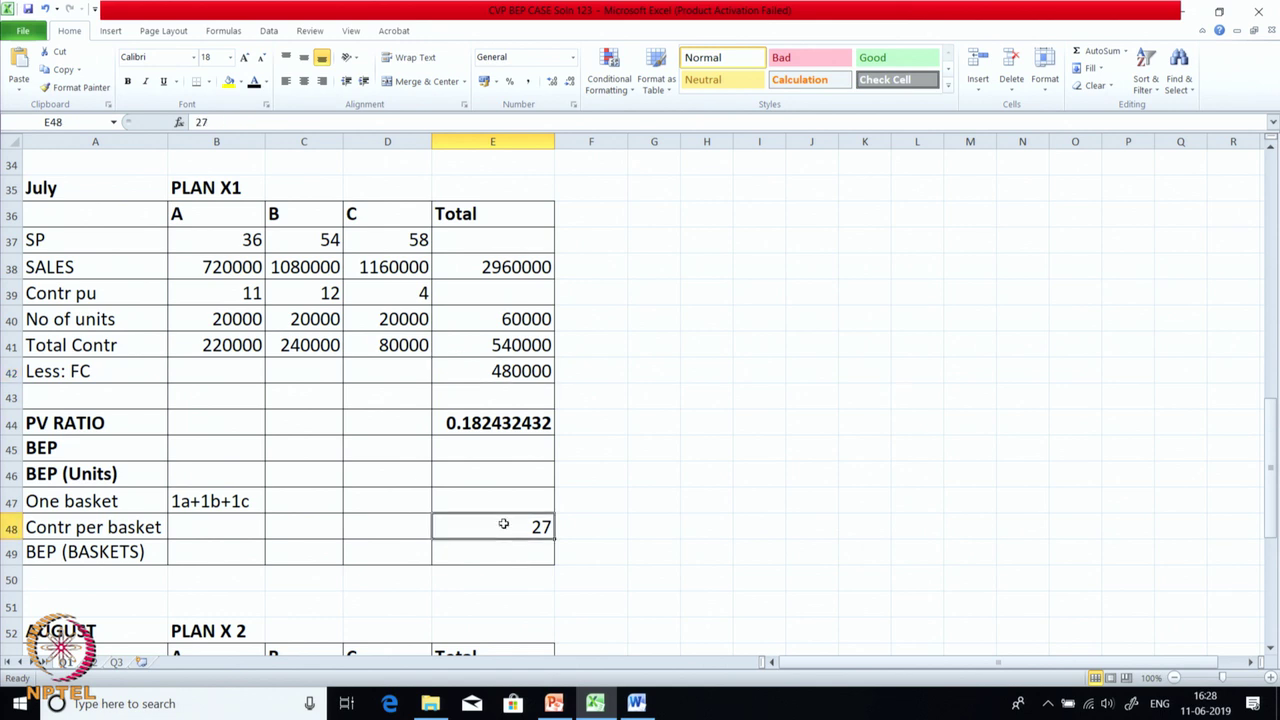
left_click(534, 372)
left_click(522, 525)
Reveal PLAN X1's BEP (BASKETS) by applying a black font colour to E49.
left_click(515, 556)
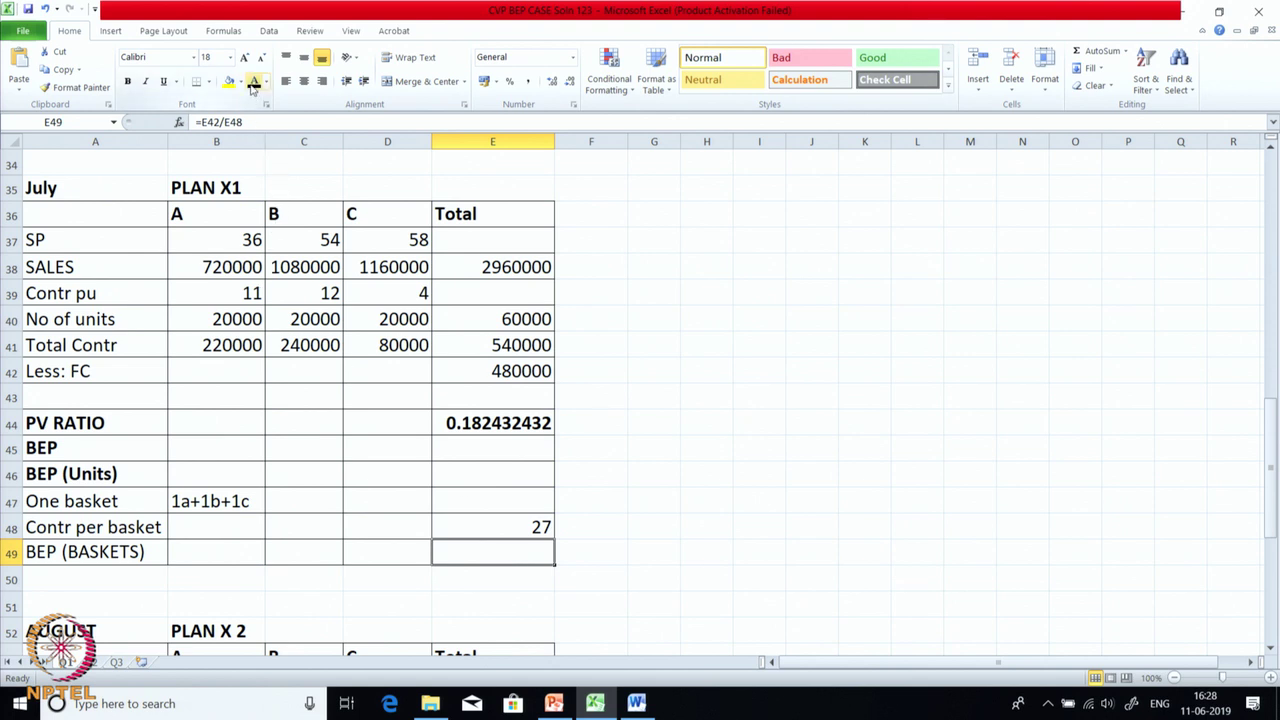
left_click(654, 532)
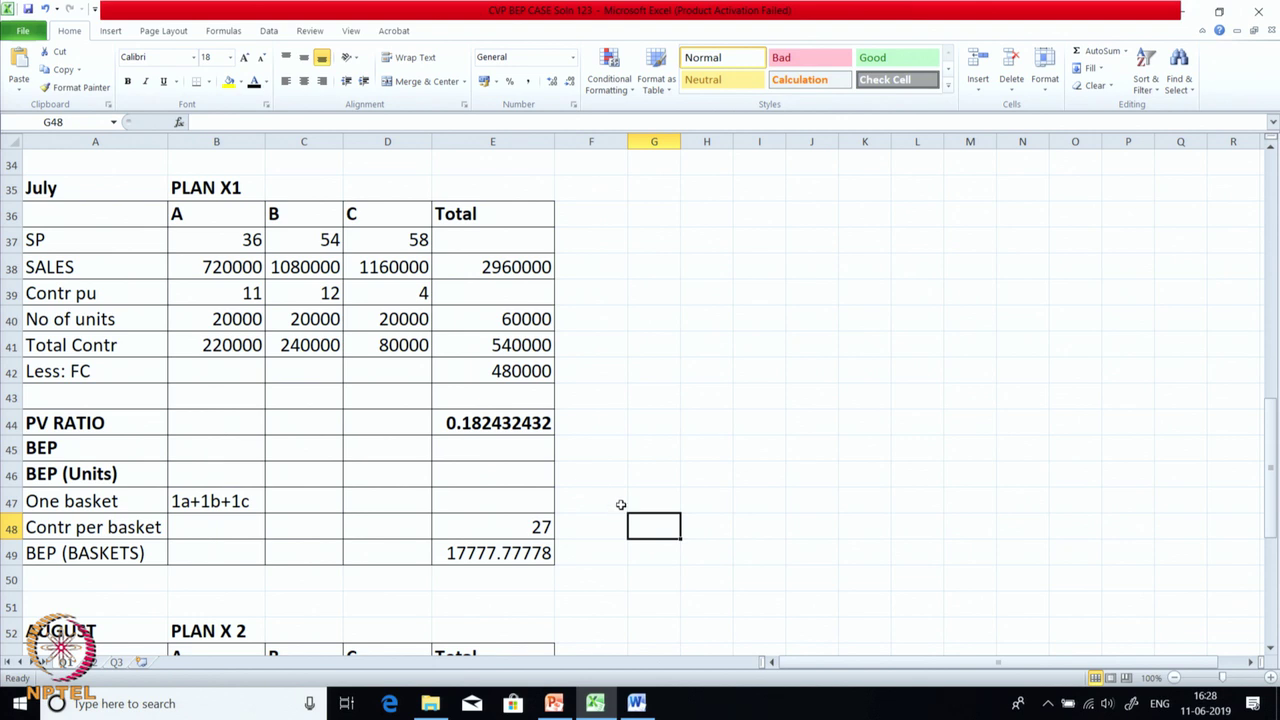
left_click(479, 564)
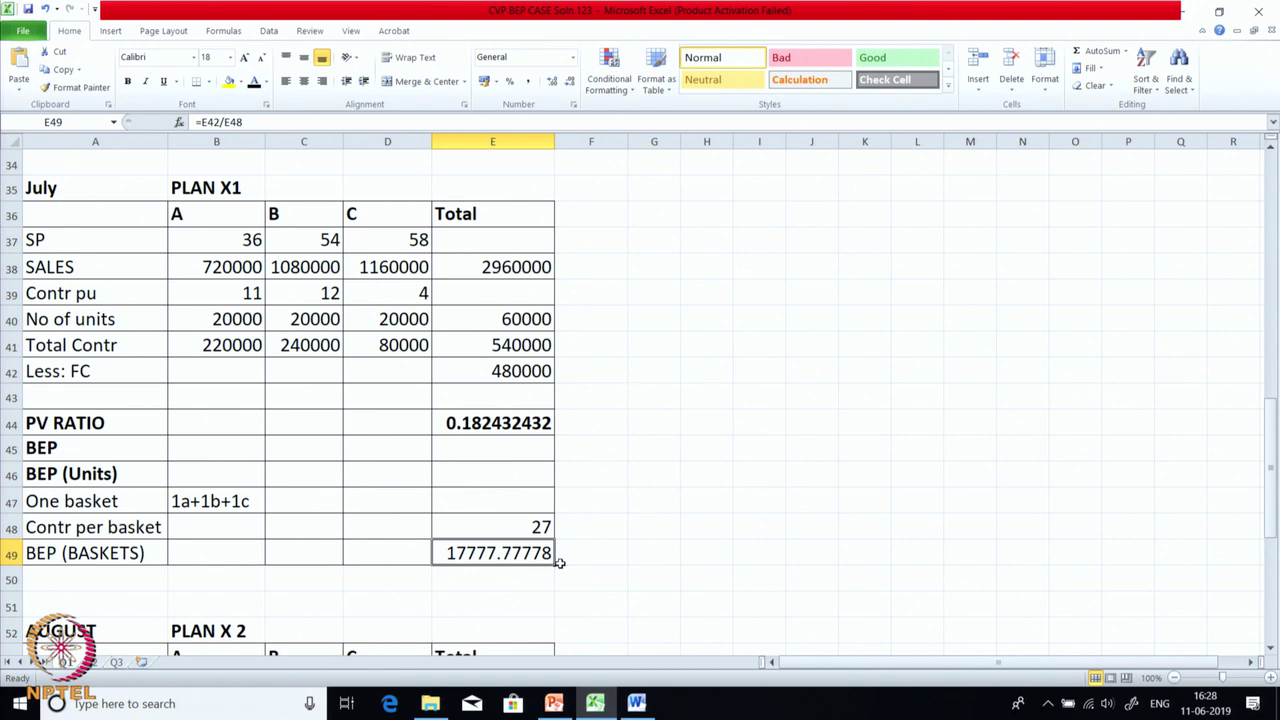
Reveal PLAN X1's BEP (Units) for products A, B and C by applying a black font colour to B46:D46.
left_click_drag(216, 474, 376, 476)
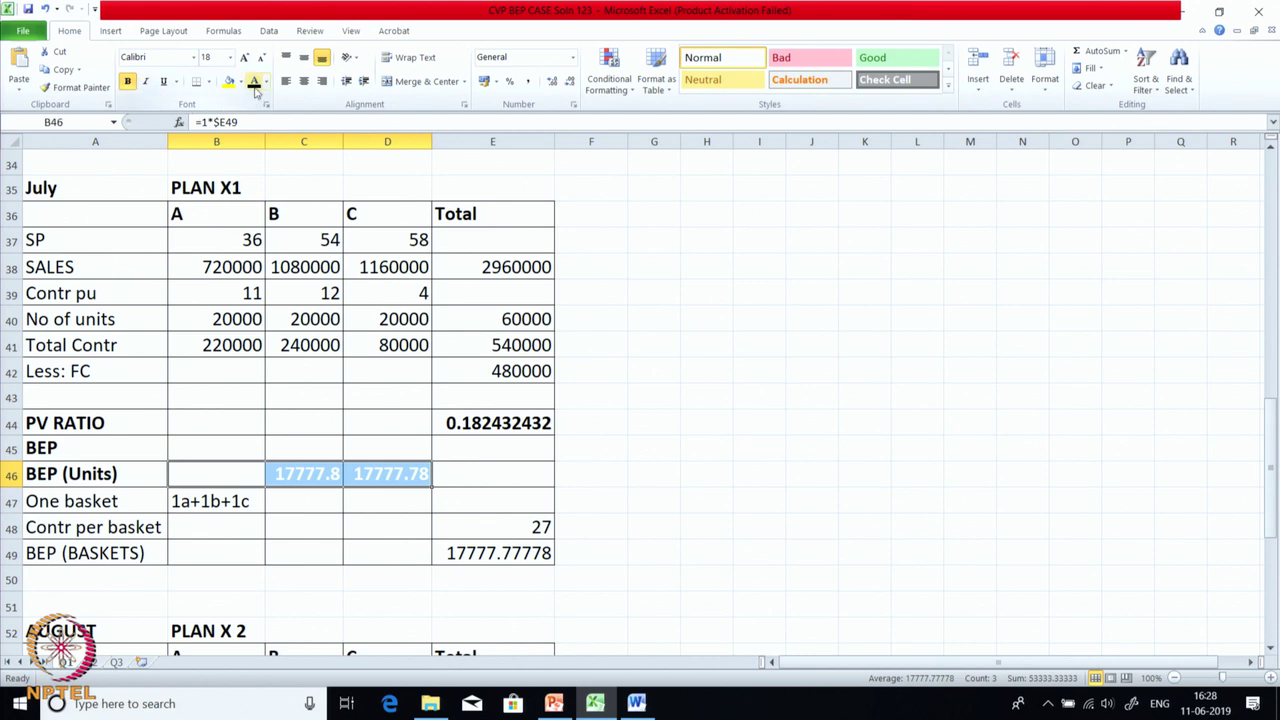
left_click(254, 82)
left_click(627, 472)
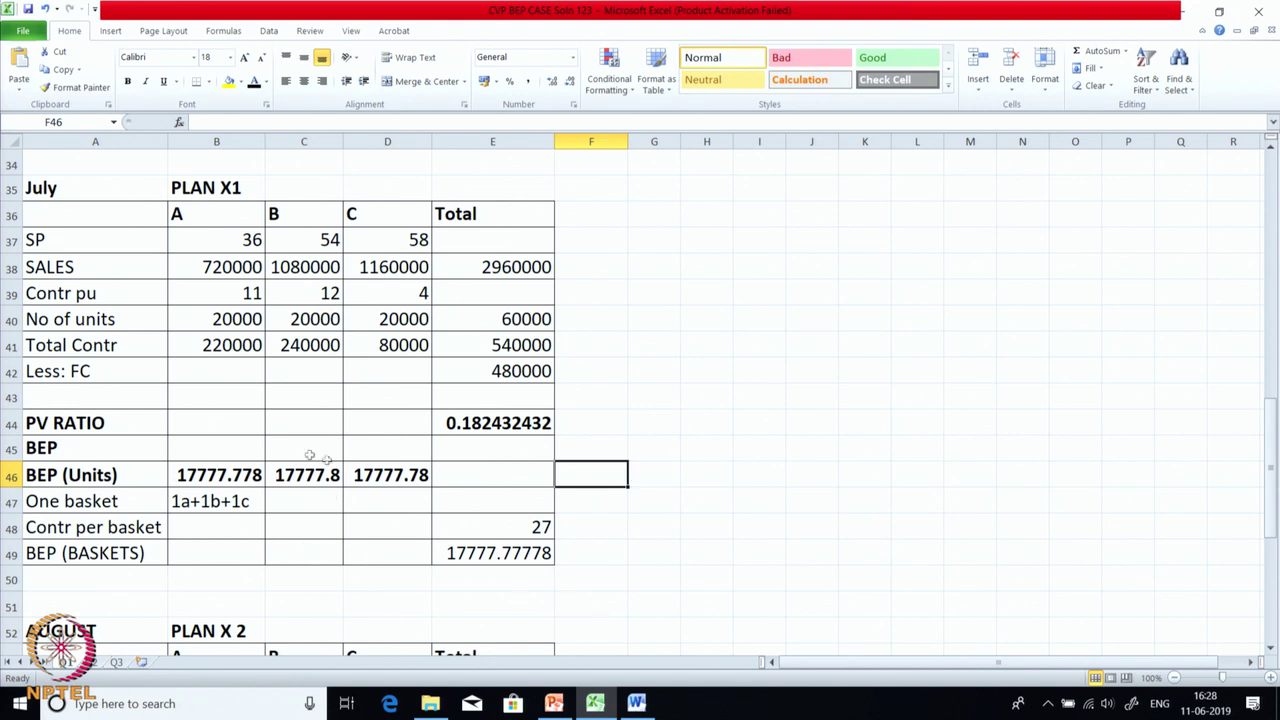
left_click(127, 477)
left_click(212, 478)
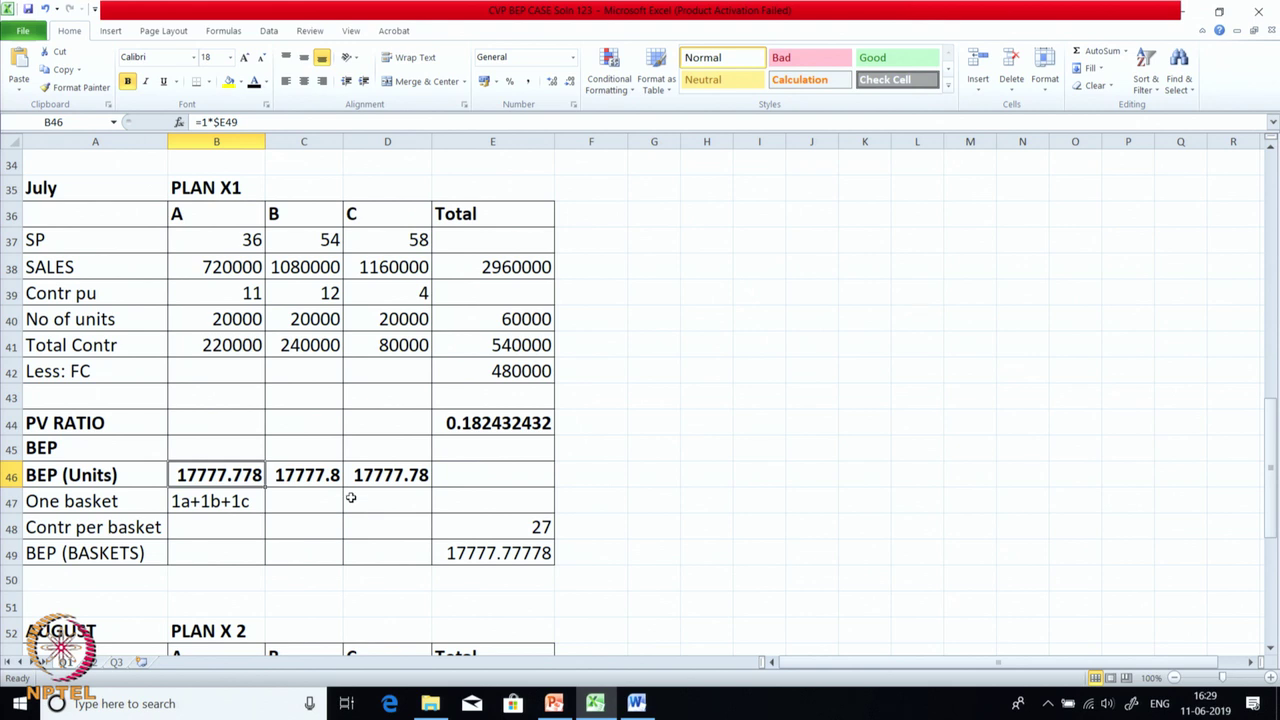
Reveal PLAN X1's overall BEP by applying a black font colour to E45.
left_click(480, 450)
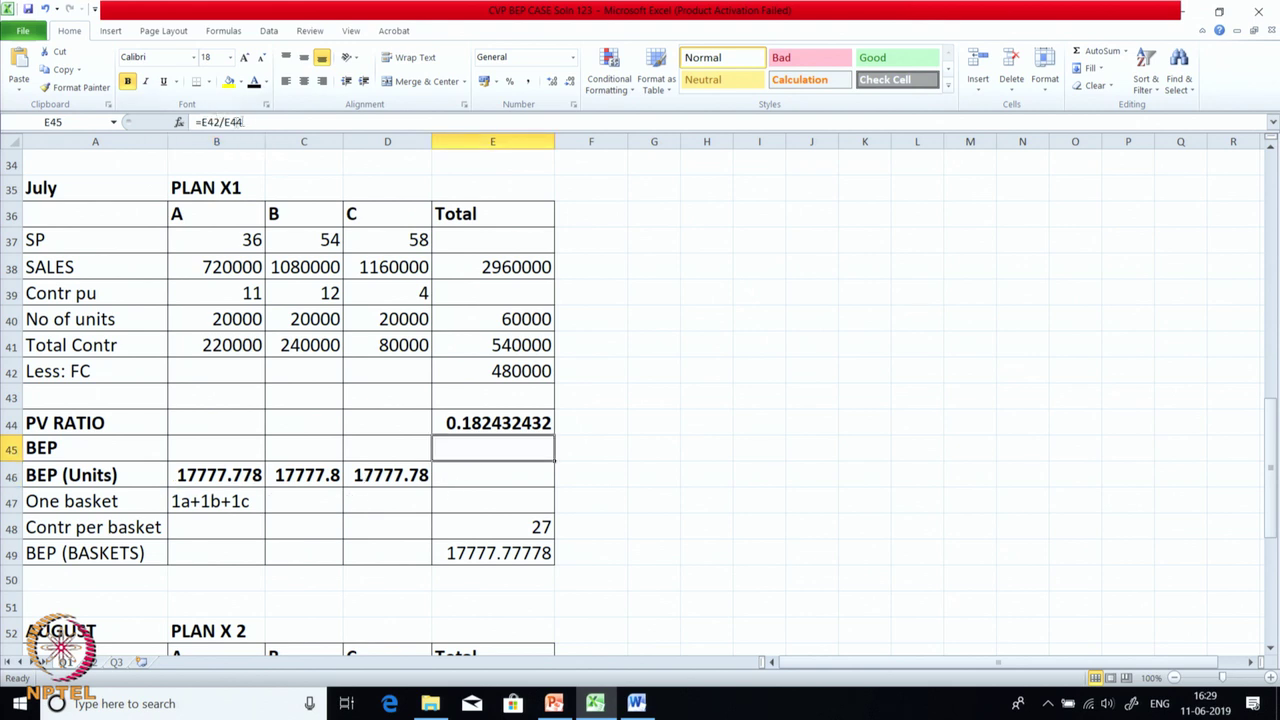
key("ctrl+Return")
left_click(610, 464)
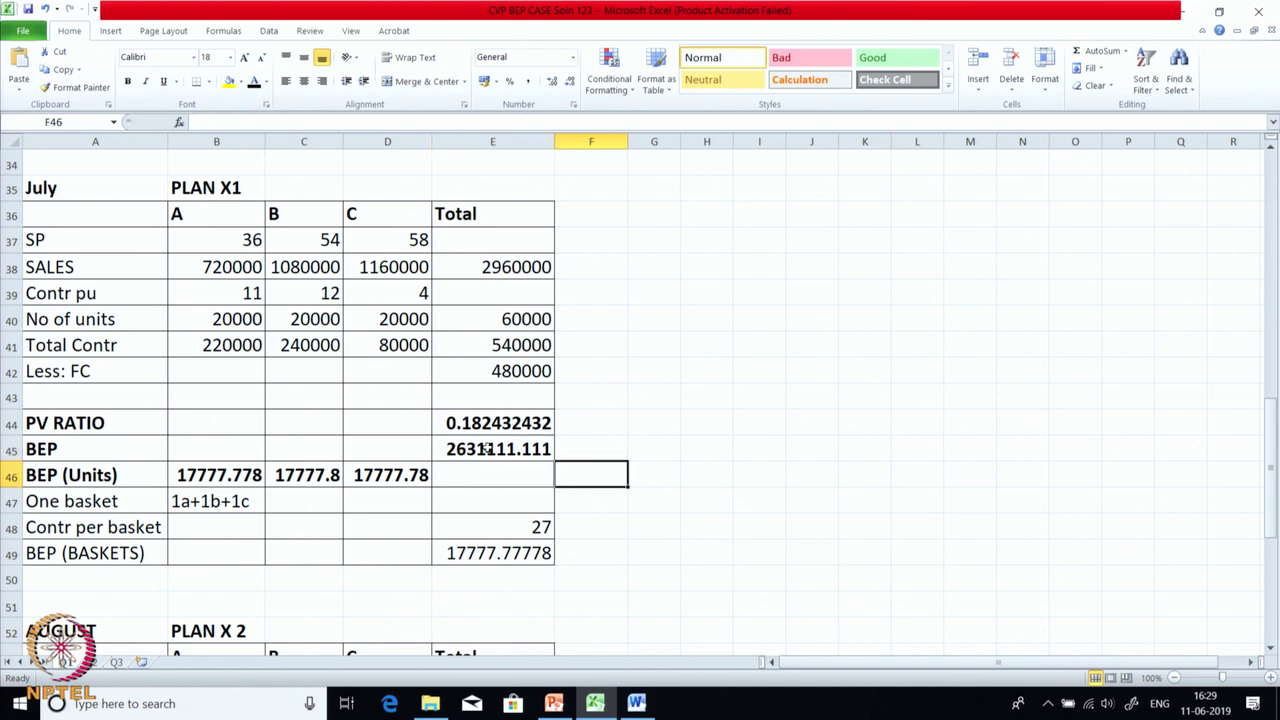
Examine how PLAN X1's BEP in E45 derives from the fixed cost in E42 and the PV ratio in E44.
left_click(497, 370)
left_click(464, 430)
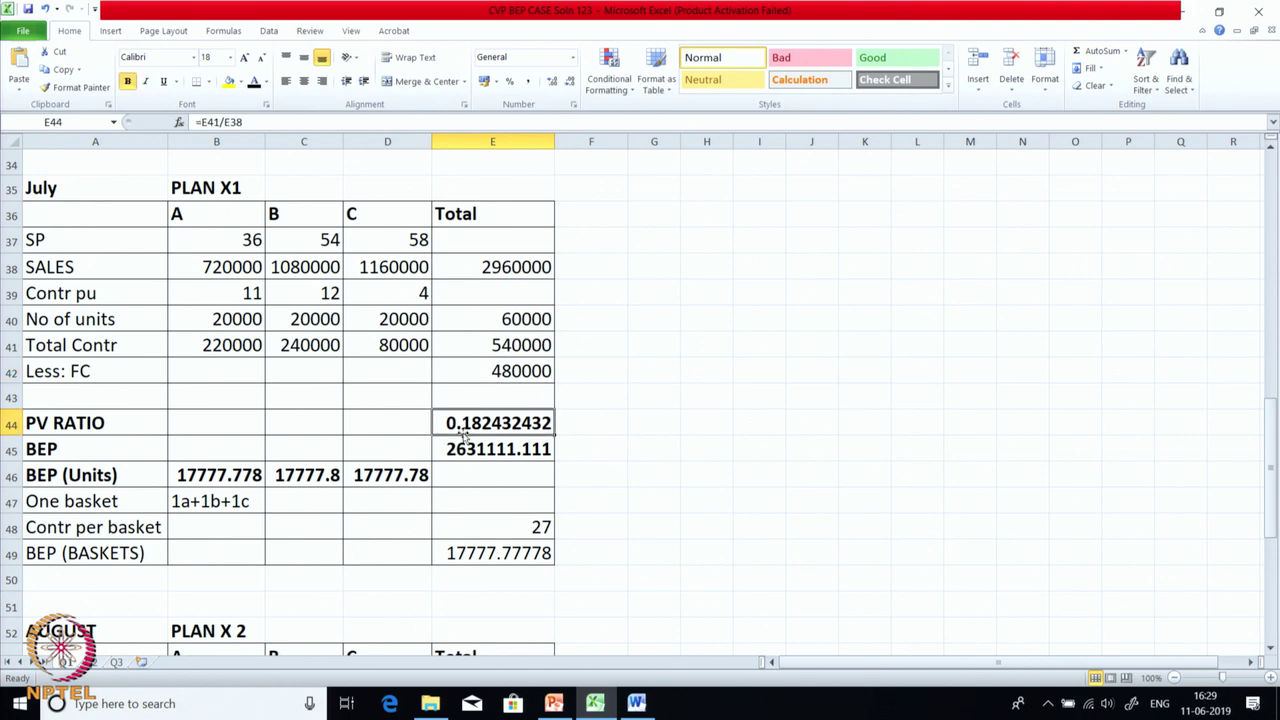
left_click(466, 449)
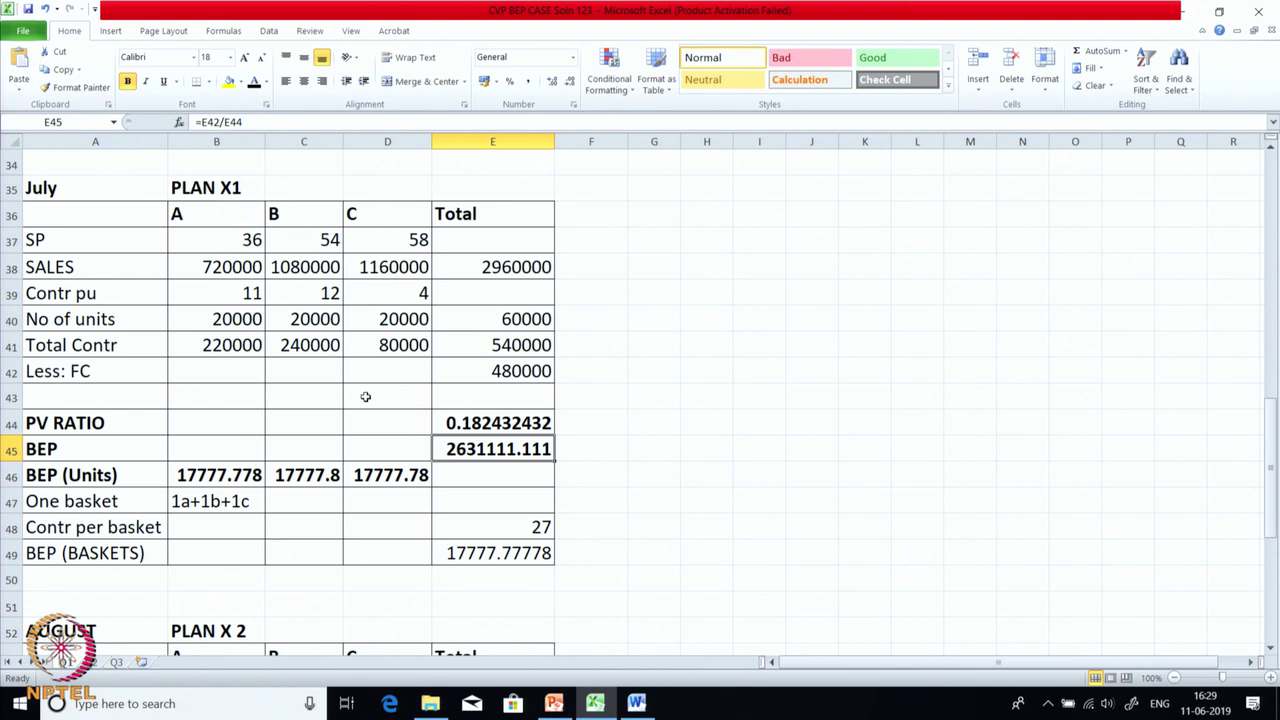
left_click(537, 423)
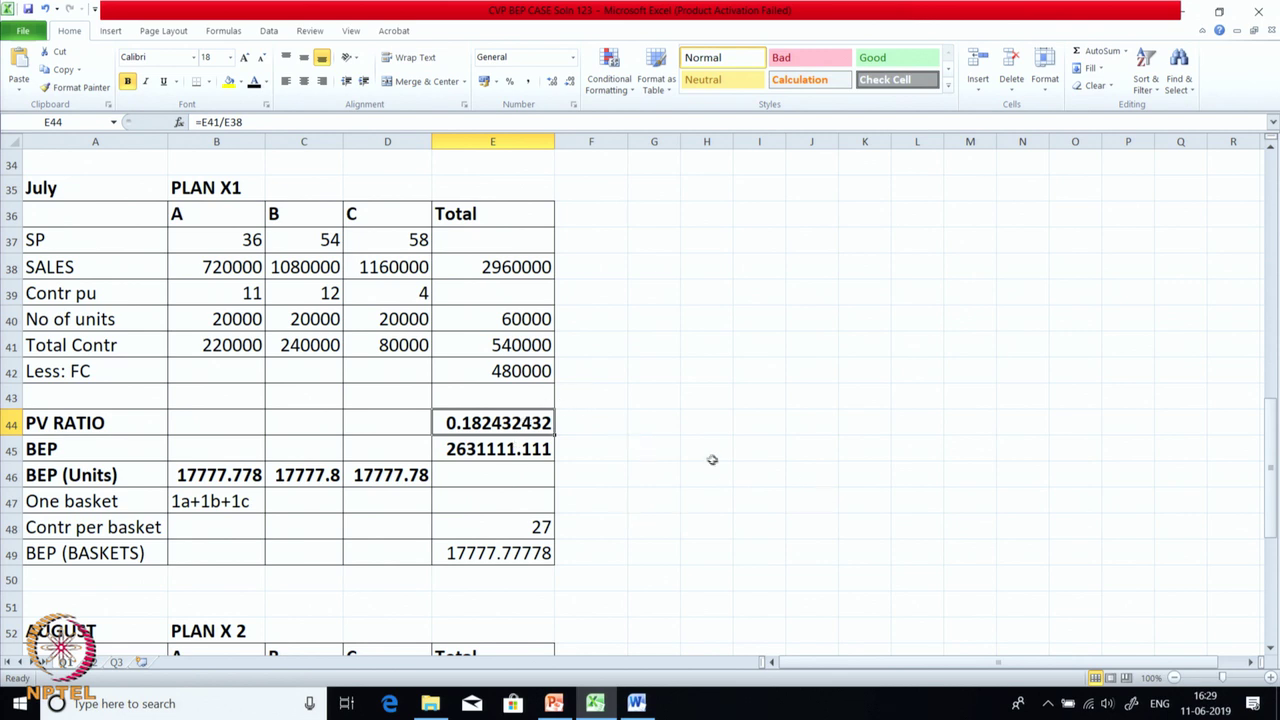
Review the unit cost and monthly profitability tables, then compare PLAN X1's BEP in E45 with its BEP (BASKETS) in E49.
scroll(706, 456, "up", 3)
scroll(706, 456, "up", 7)
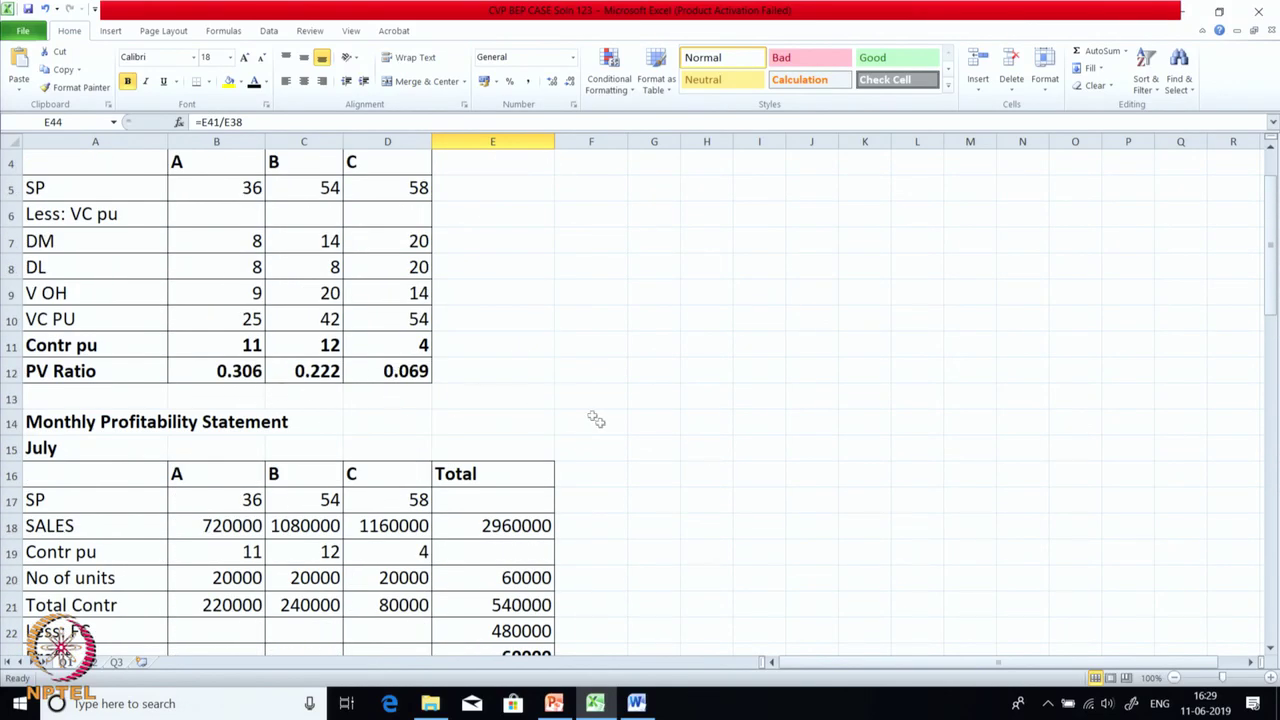
scroll(603, 473, "down", 7)
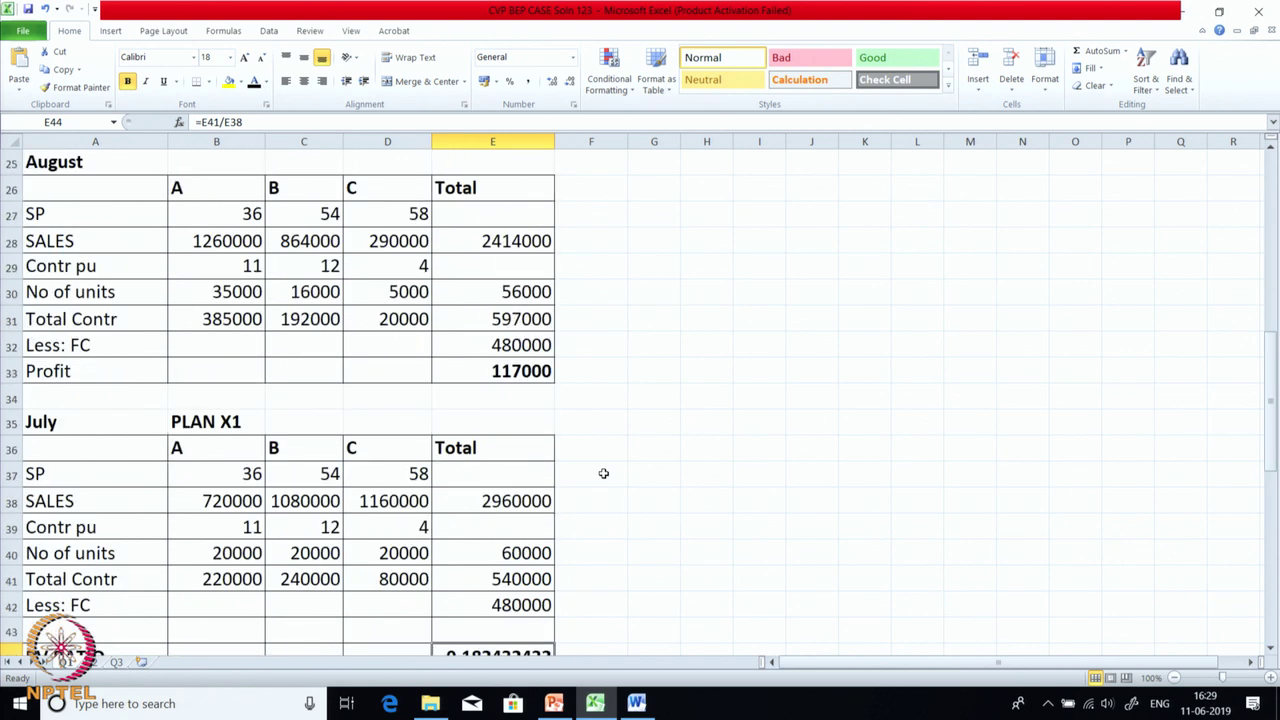
scroll(603, 470, "down", 1)
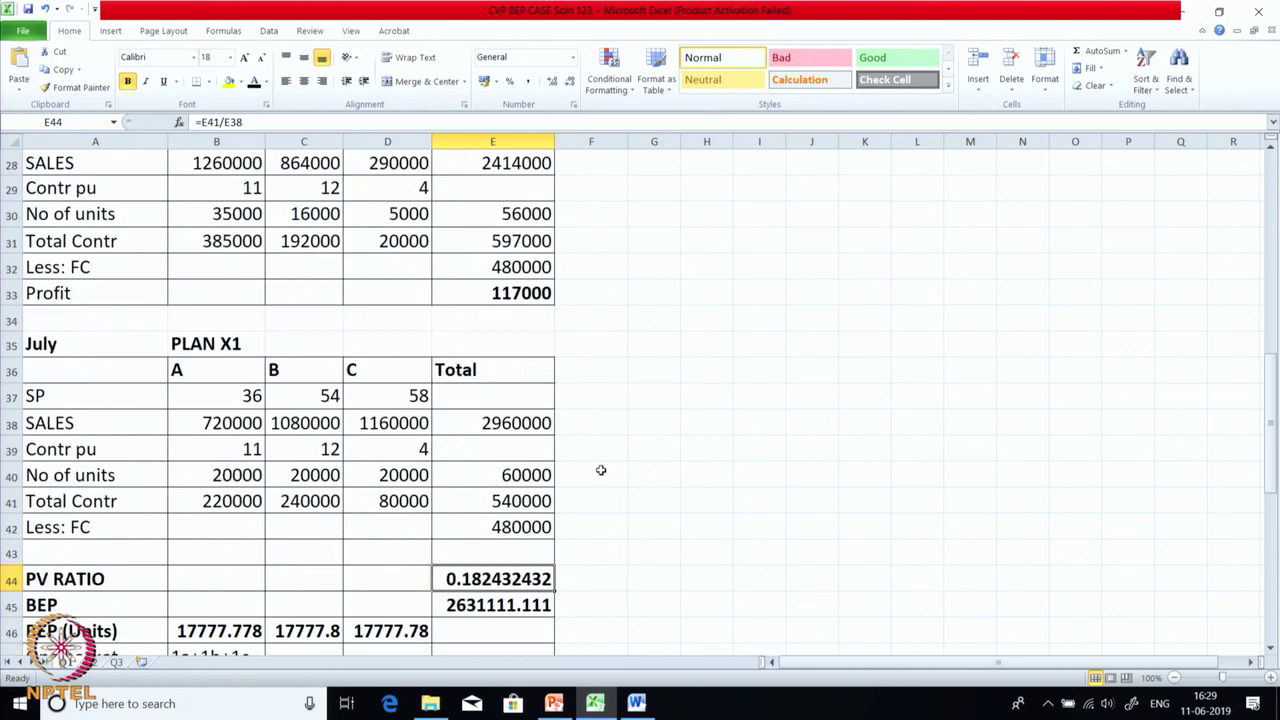
scroll(601, 468, "down", 1)
left_click(587, 521)
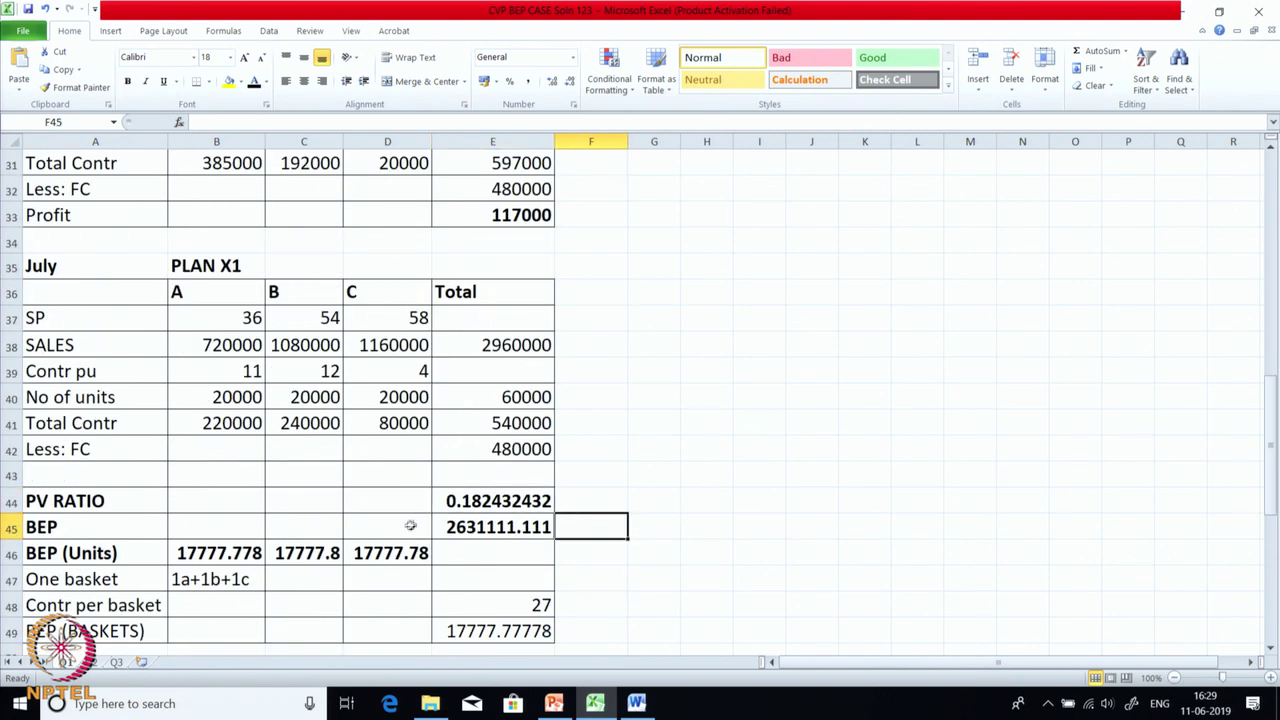
left_click(444, 523)
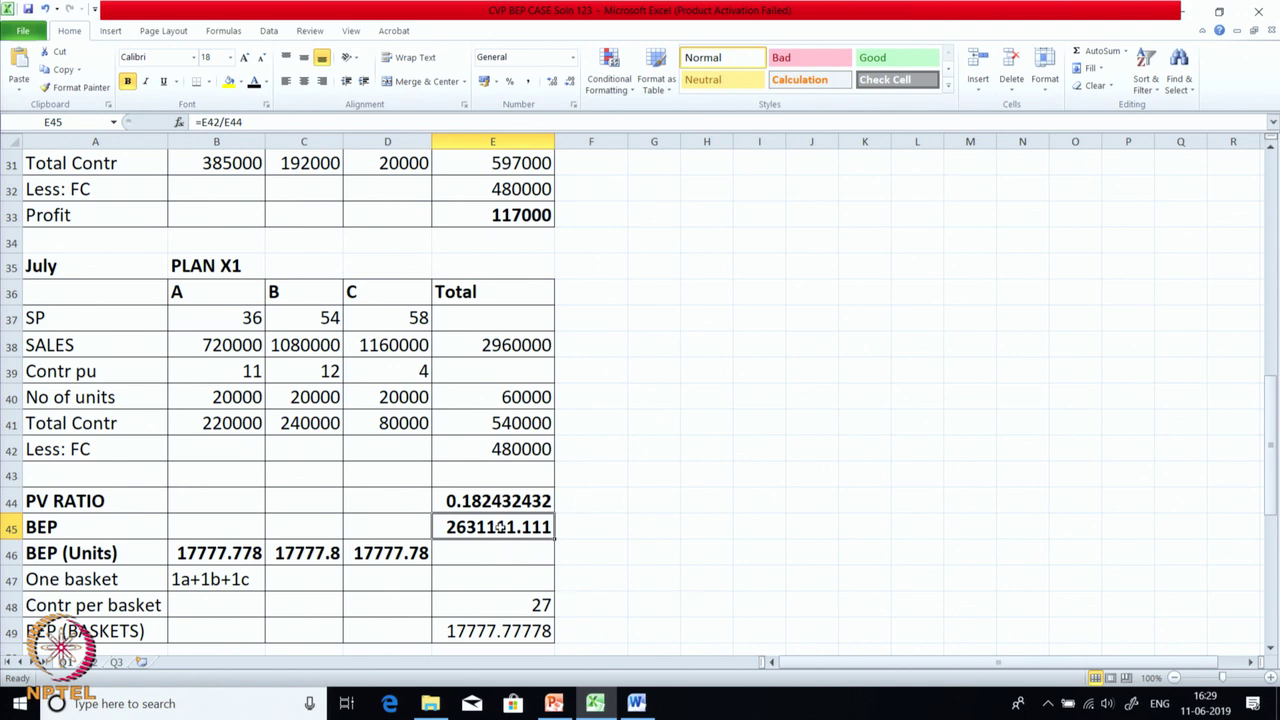
left_click(498, 638)
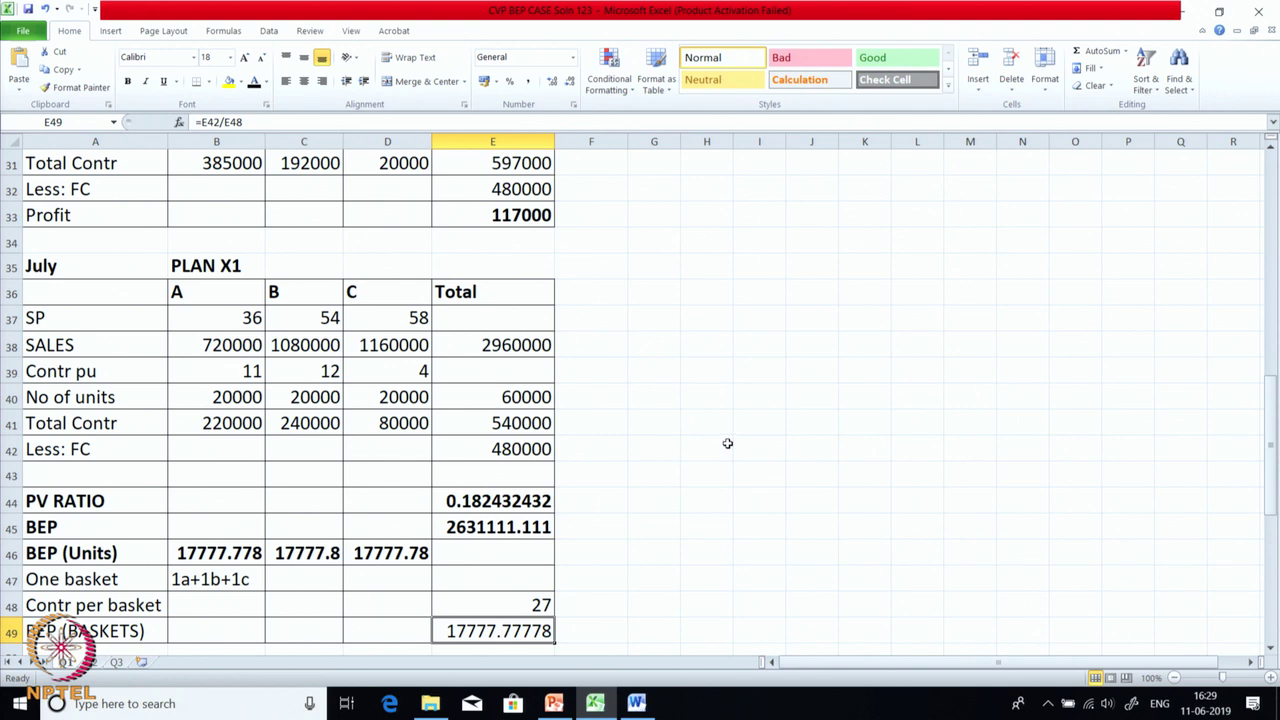
Hide PLAN X2's One basket composition by applying a white font colour to B64.
scroll(727, 443, "down", 3)
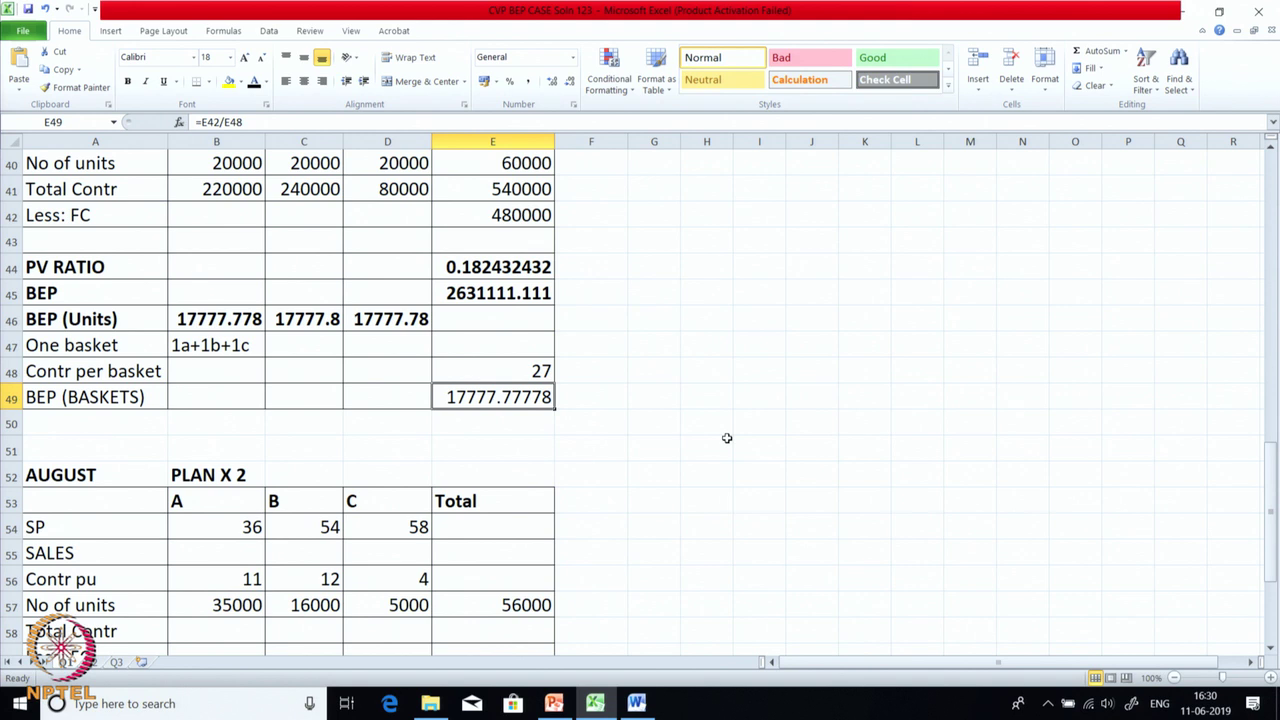
scroll(727, 438, "down", 2)
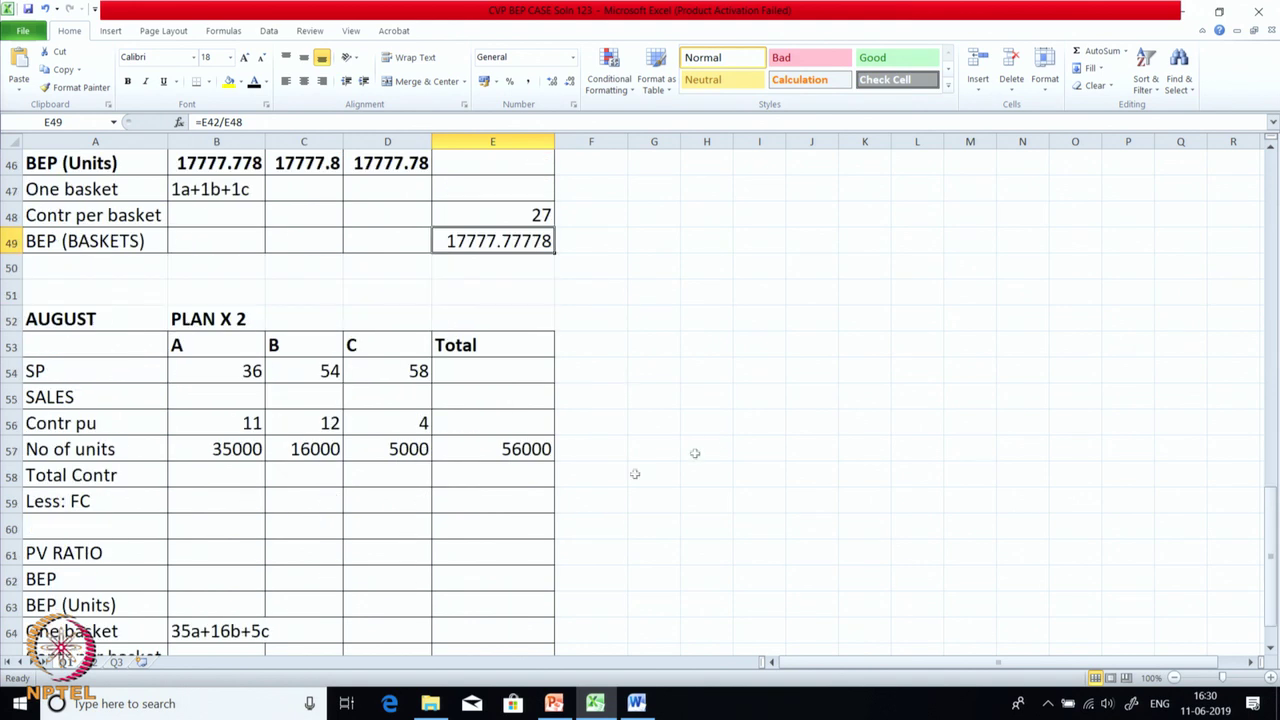
left_click(231, 632)
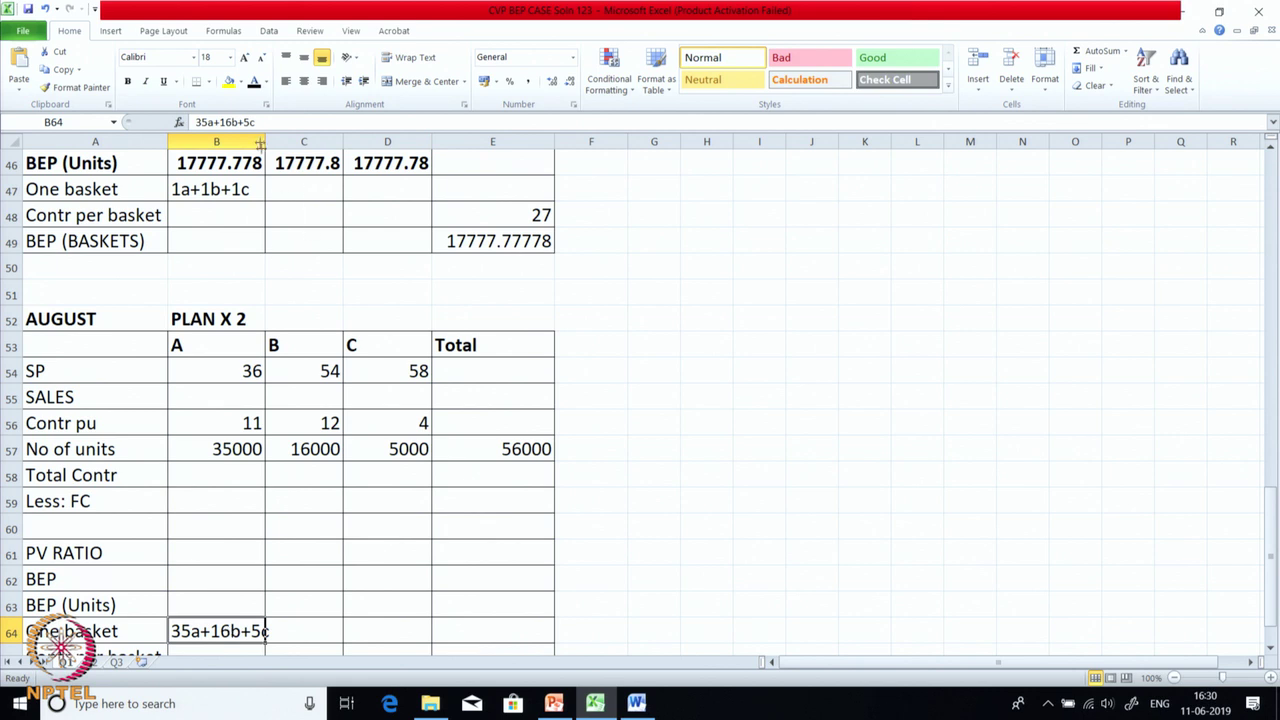
left_click(267, 83)
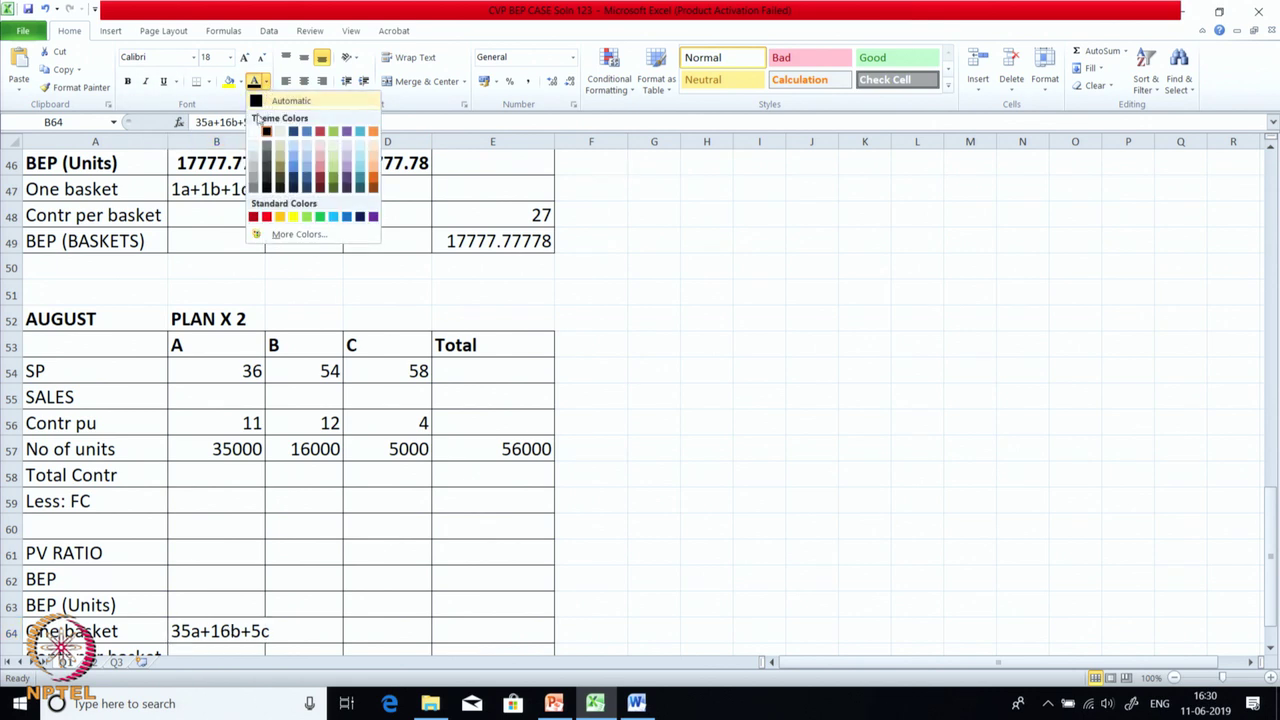
left_click(253, 136)
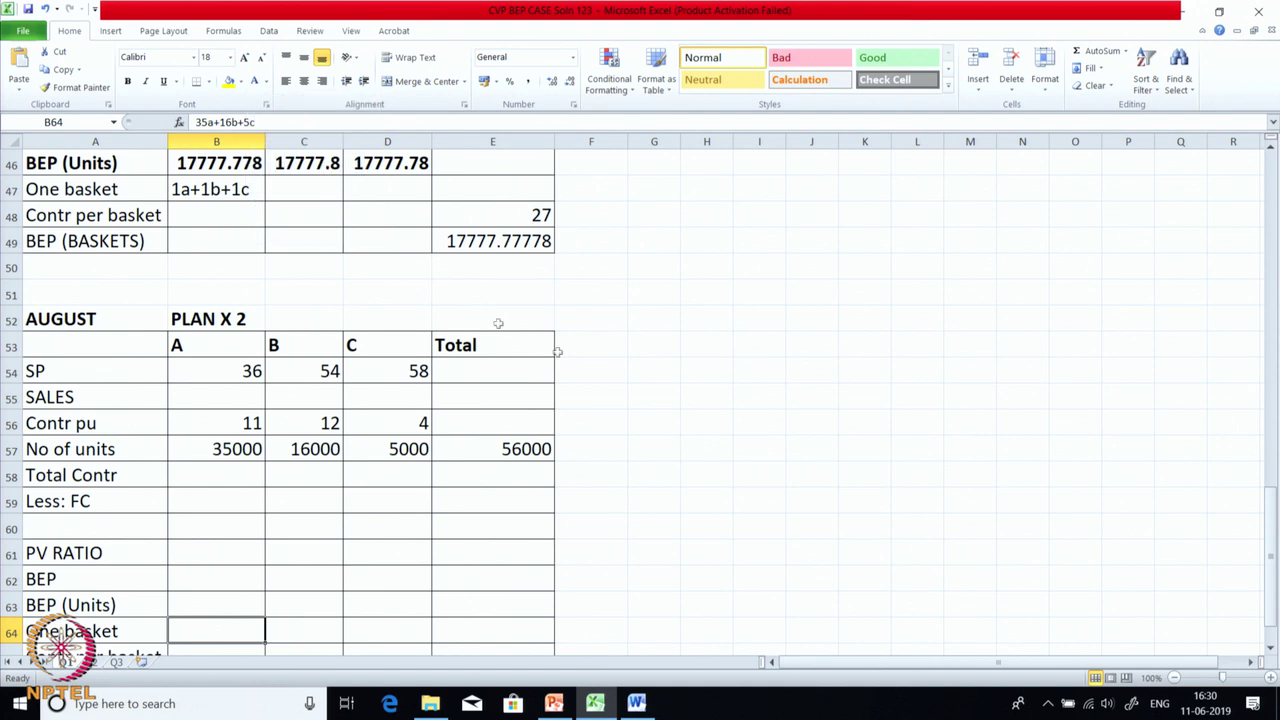
left_click(655, 345)
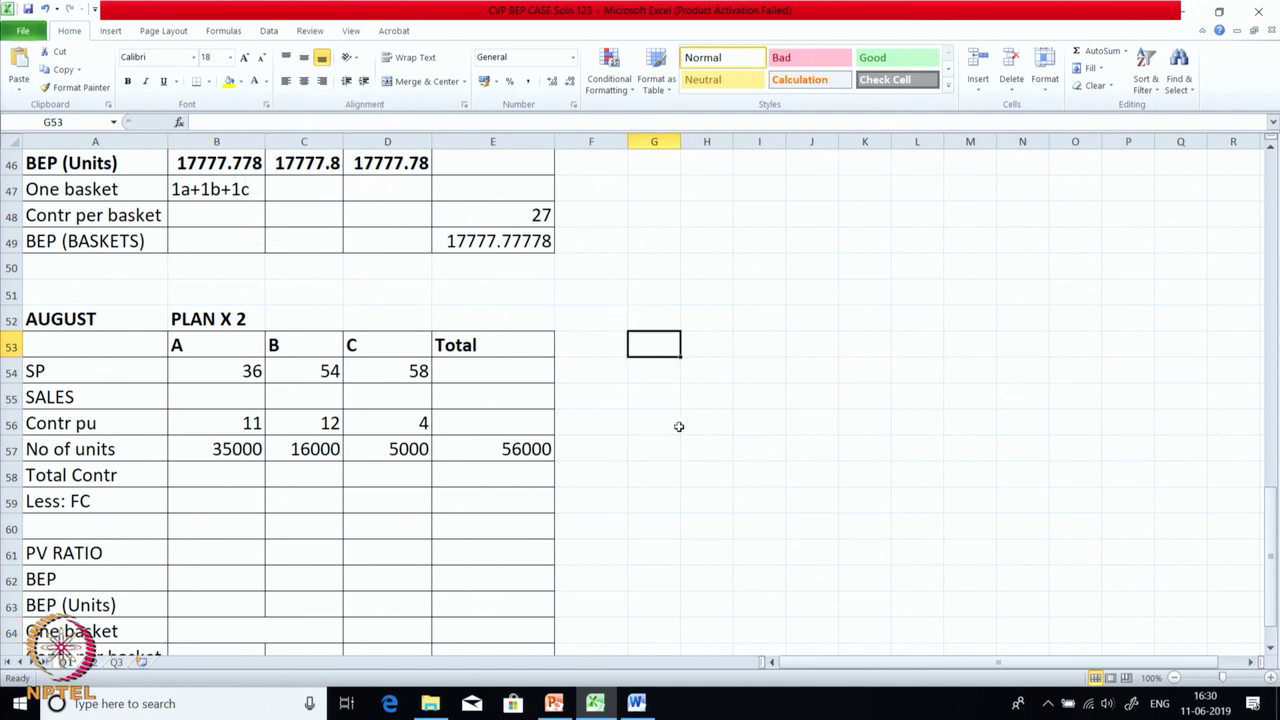
Reveal PLAN X2's hidden sales, total contribution, fixed cost and profit by applying the Automatic font colour to B55:E60.
scroll(679, 427, "down", 2)
scroll(679, 427, "up", 3)
scroll(679, 427, "up", 3)
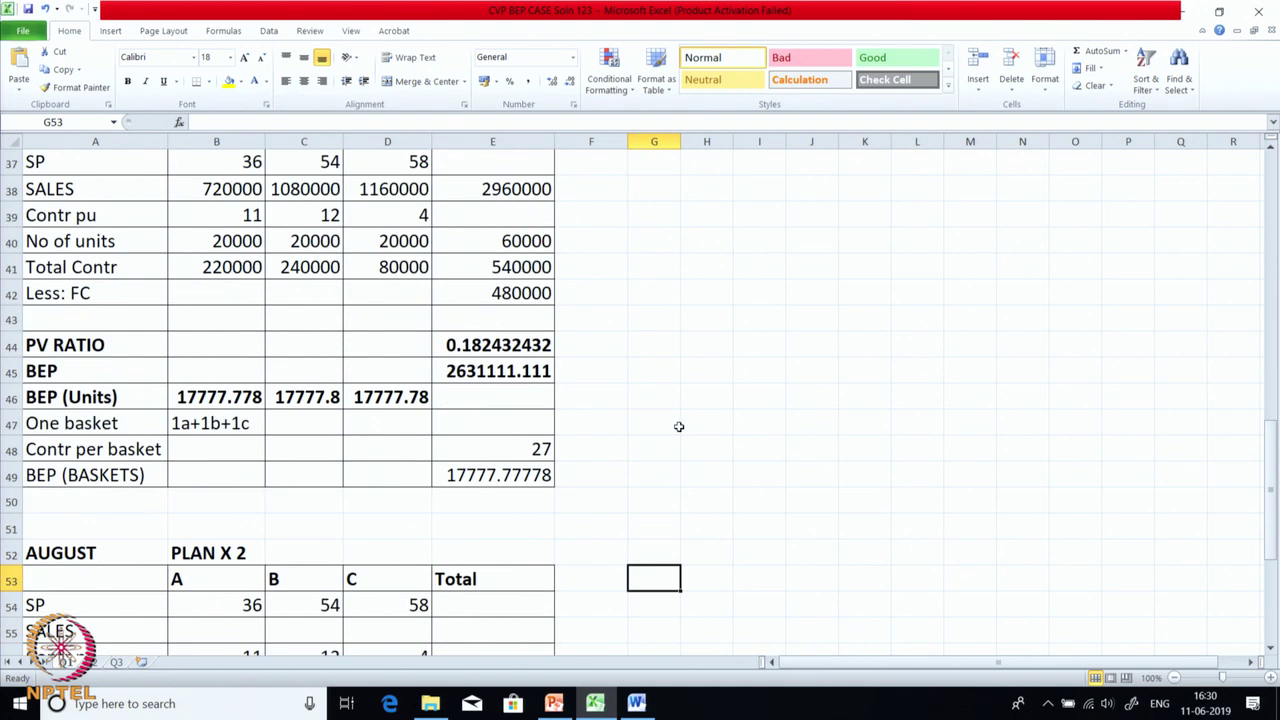
scroll(694, 403, "down", 5)
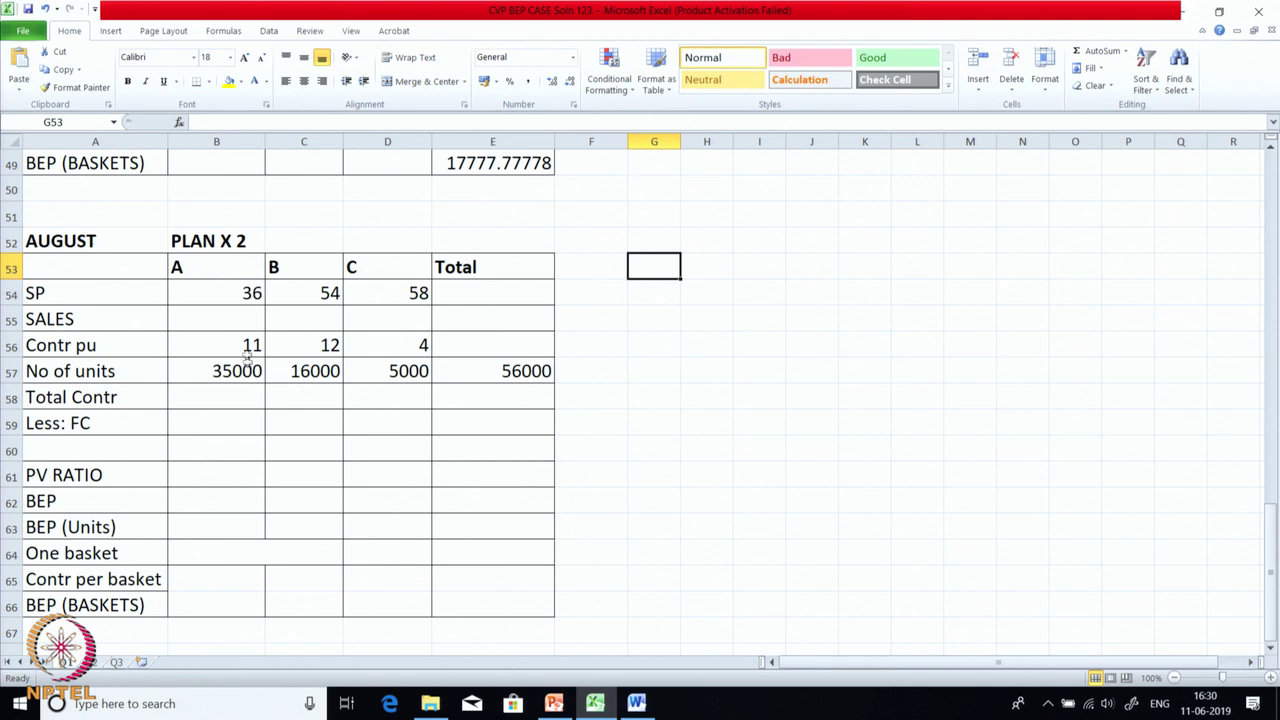
left_click_drag(235, 315, 503, 446)
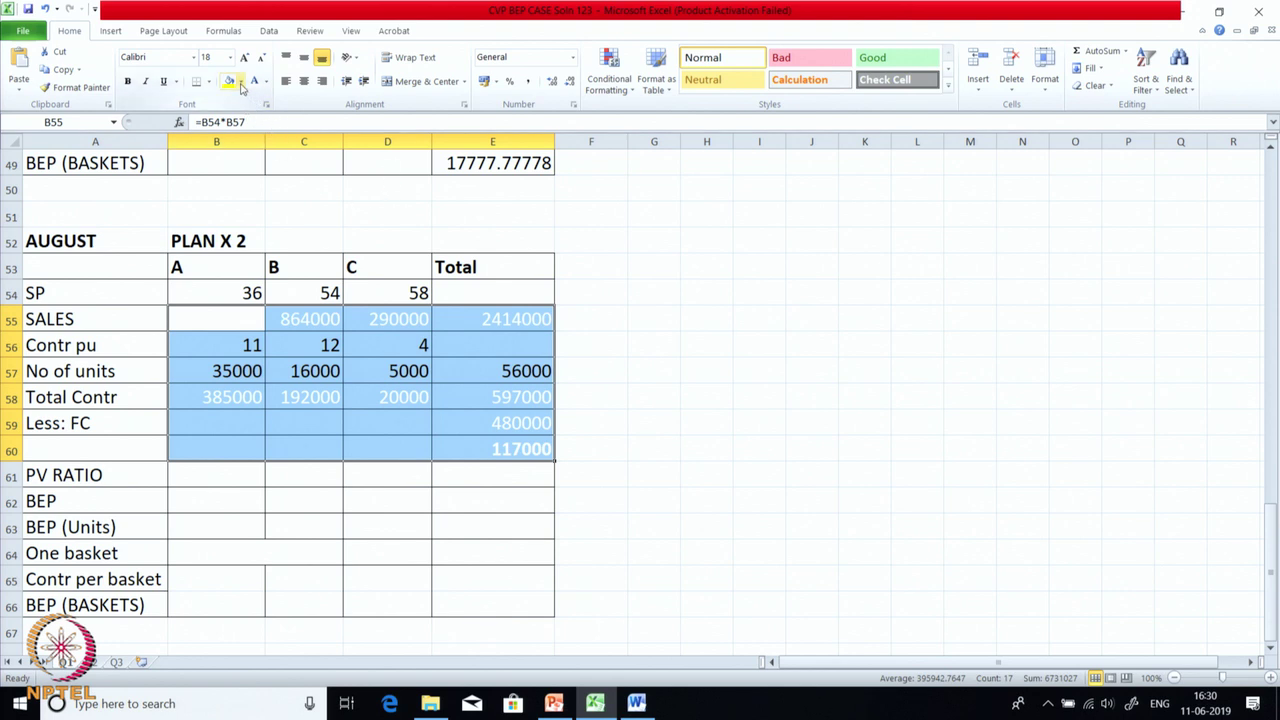
left_click(266, 83)
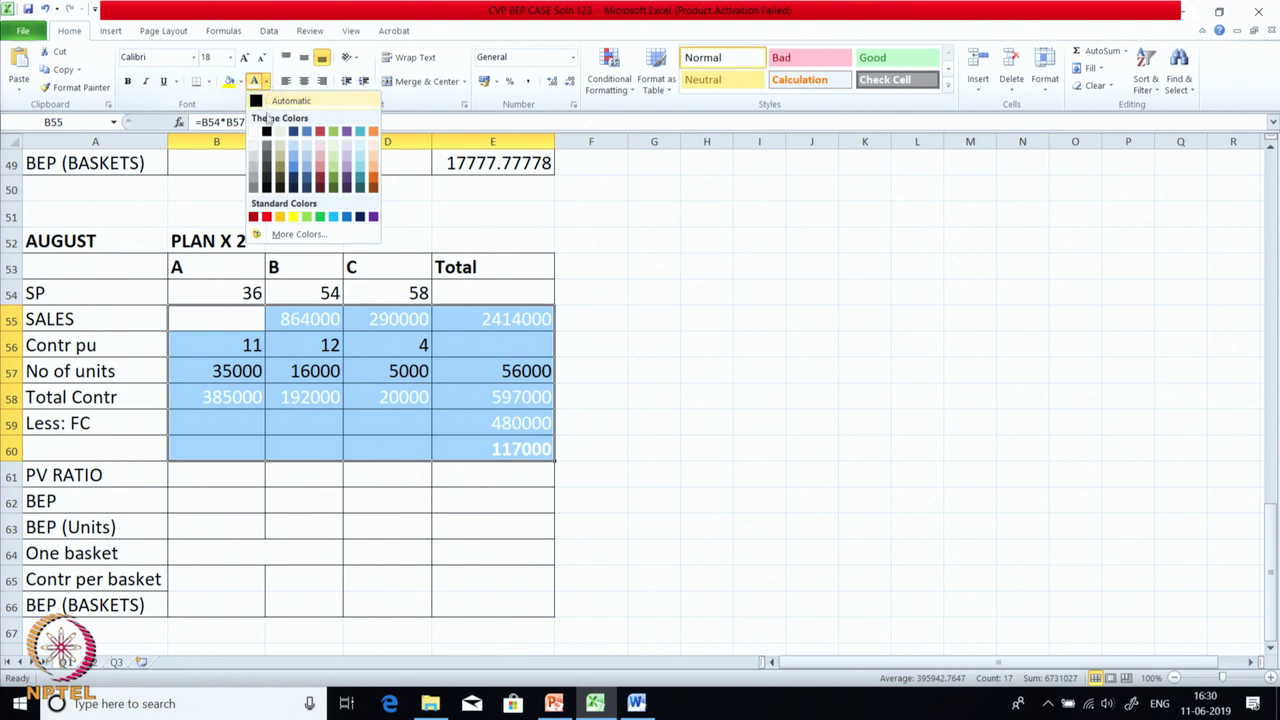
left_click(256, 101)
left_click(577, 391)
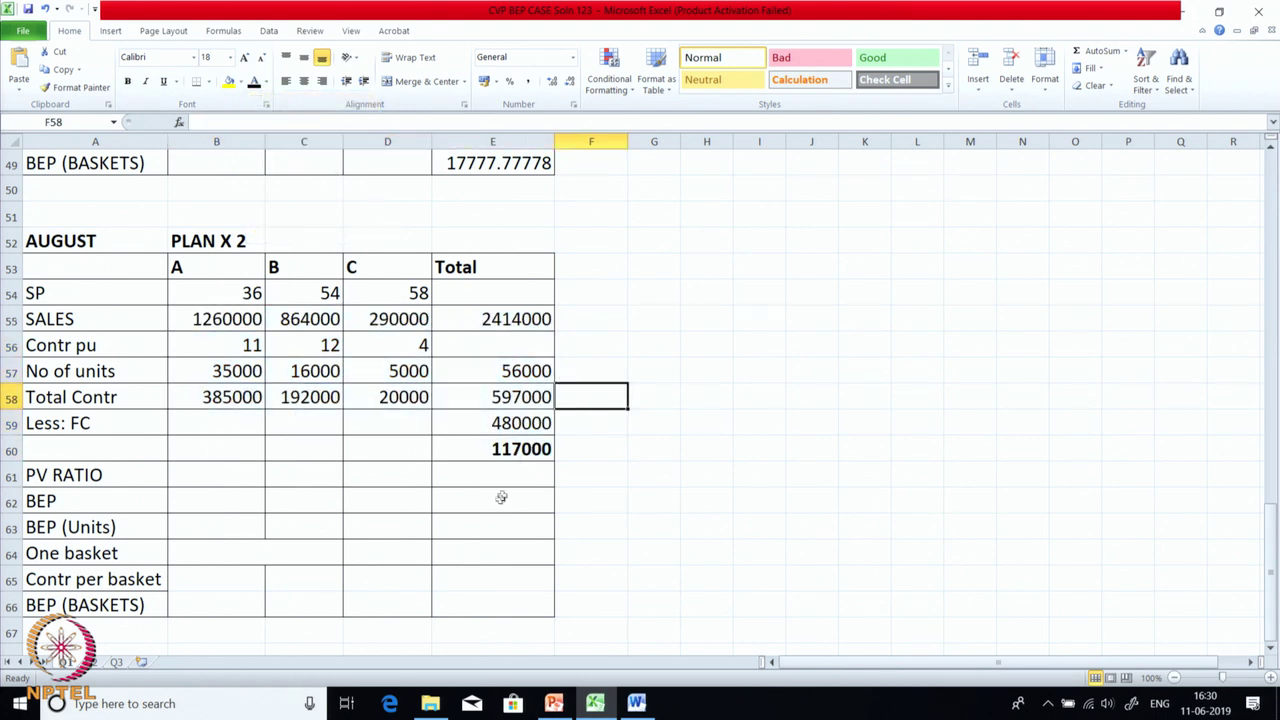
left_click(502, 456)
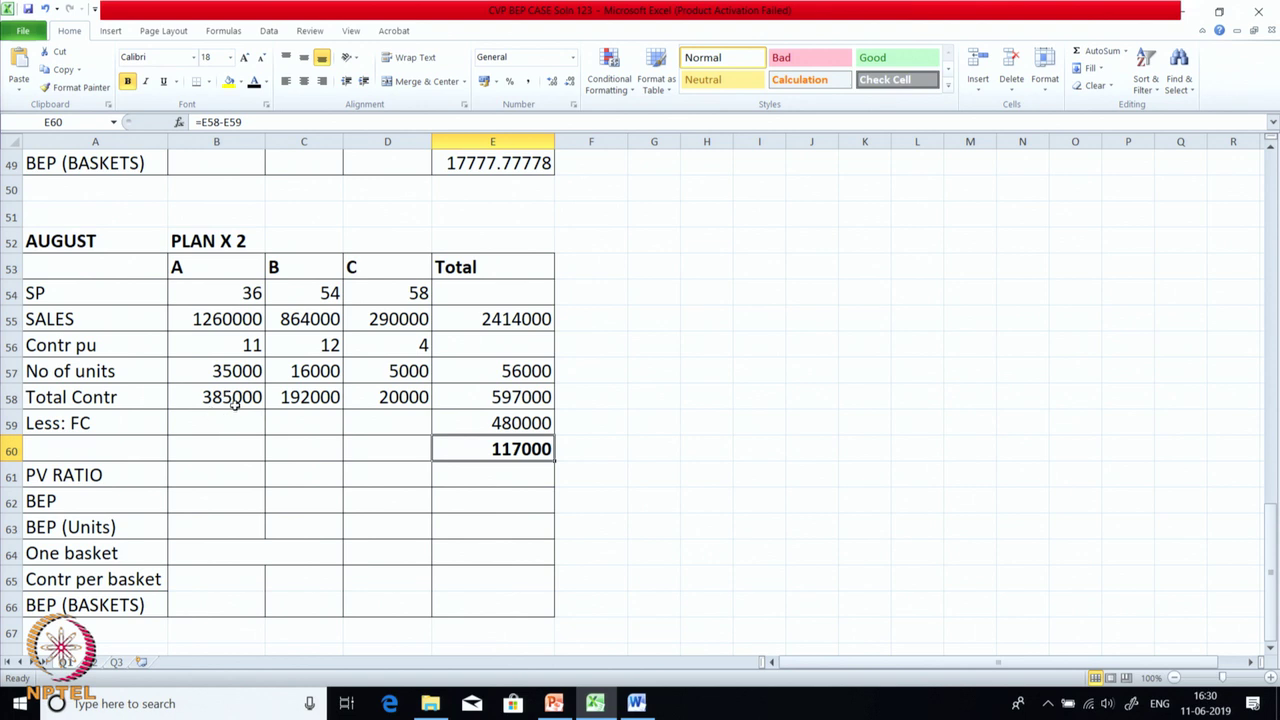
Check PLAN X2's unit mix in B57:D57 and reveal its One basket composition by applying a black font colour to B64.
left_click(232, 369)
left_click(328, 370)
left_click(418, 372)
left_click(200, 553)
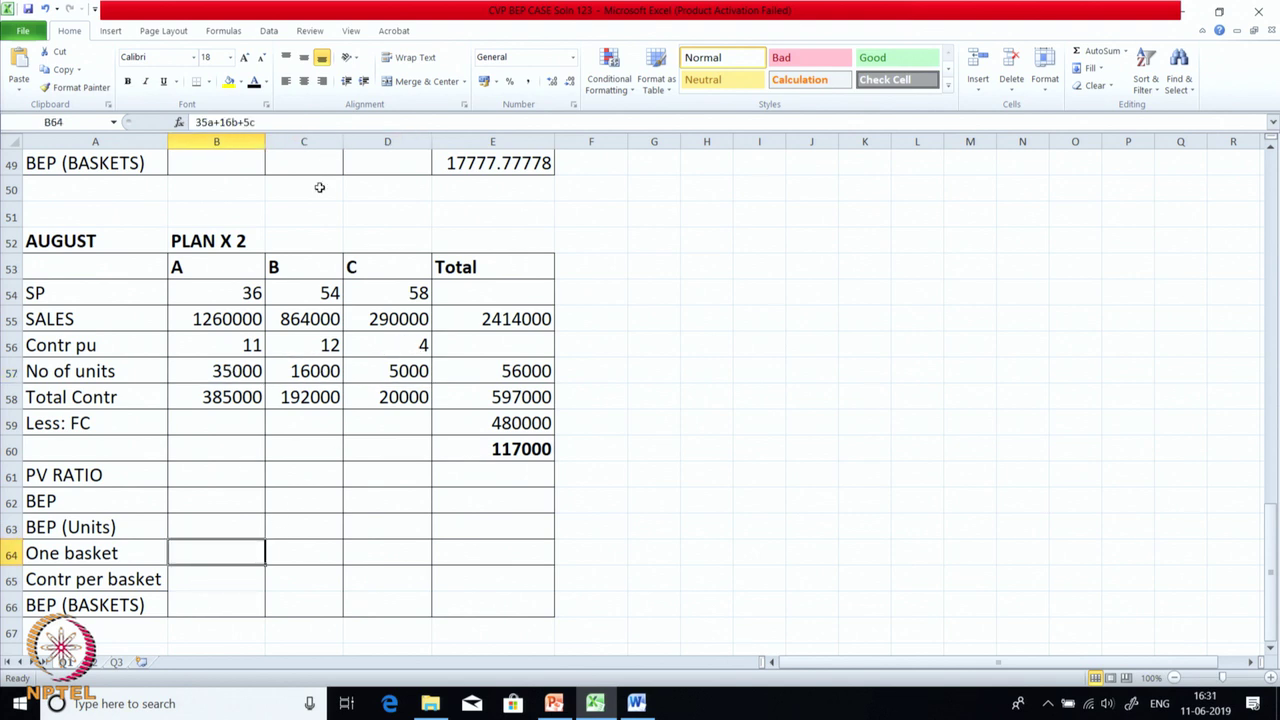
left_click(254, 82)
left_click(657, 397)
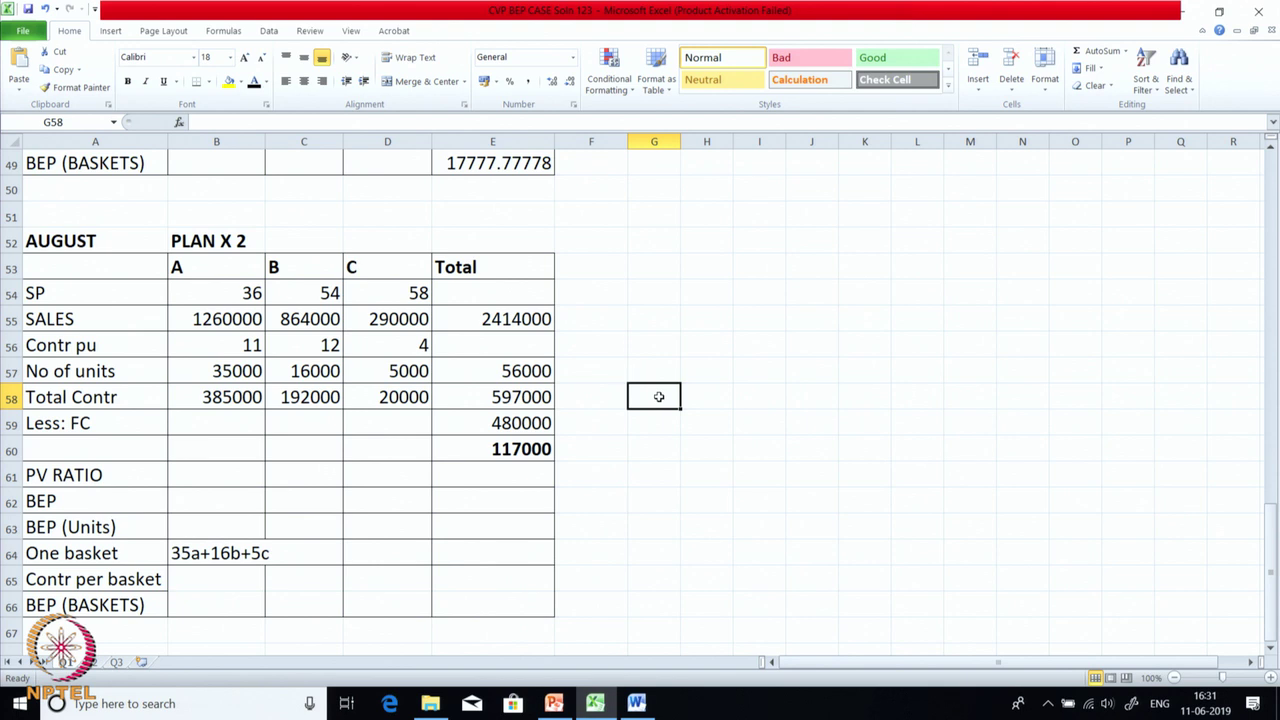
Reveal PLAN X2's Contr per basket row by applying a black font colour to B65:E65, and check each cell's formula.
left_click_drag(226, 580, 486, 585)
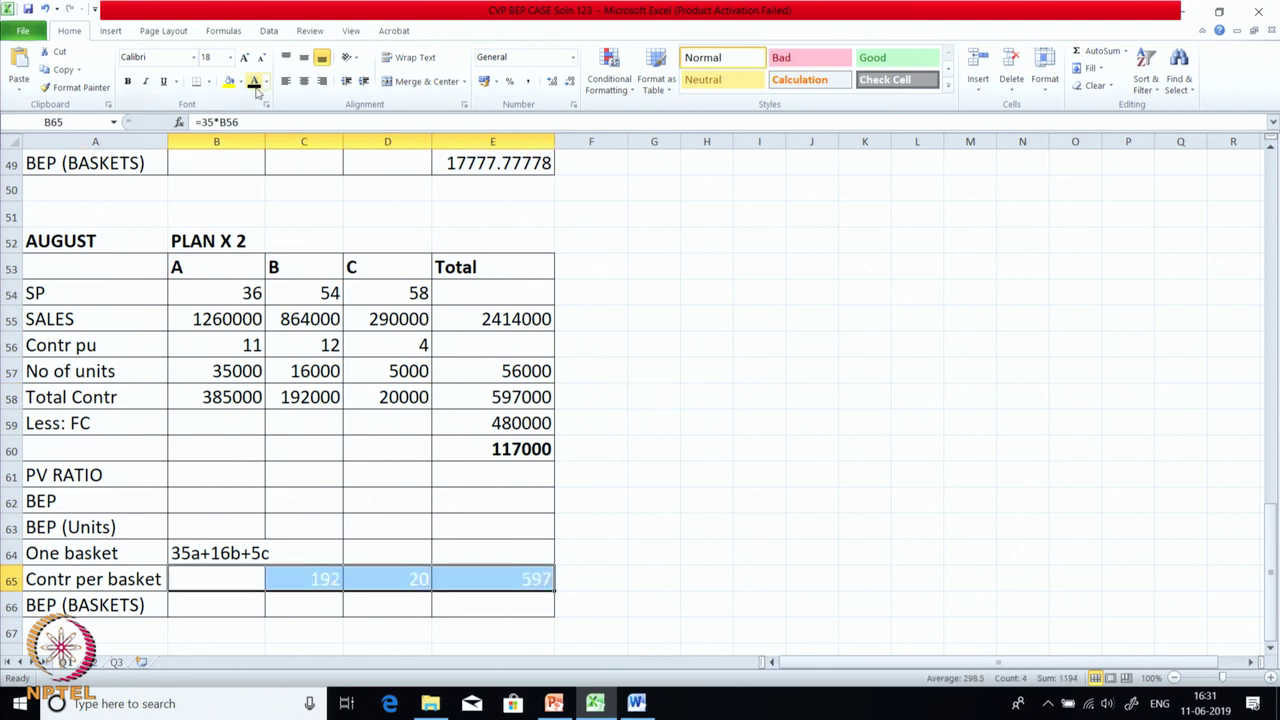
left_click(255, 84)
left_click(623, 424)
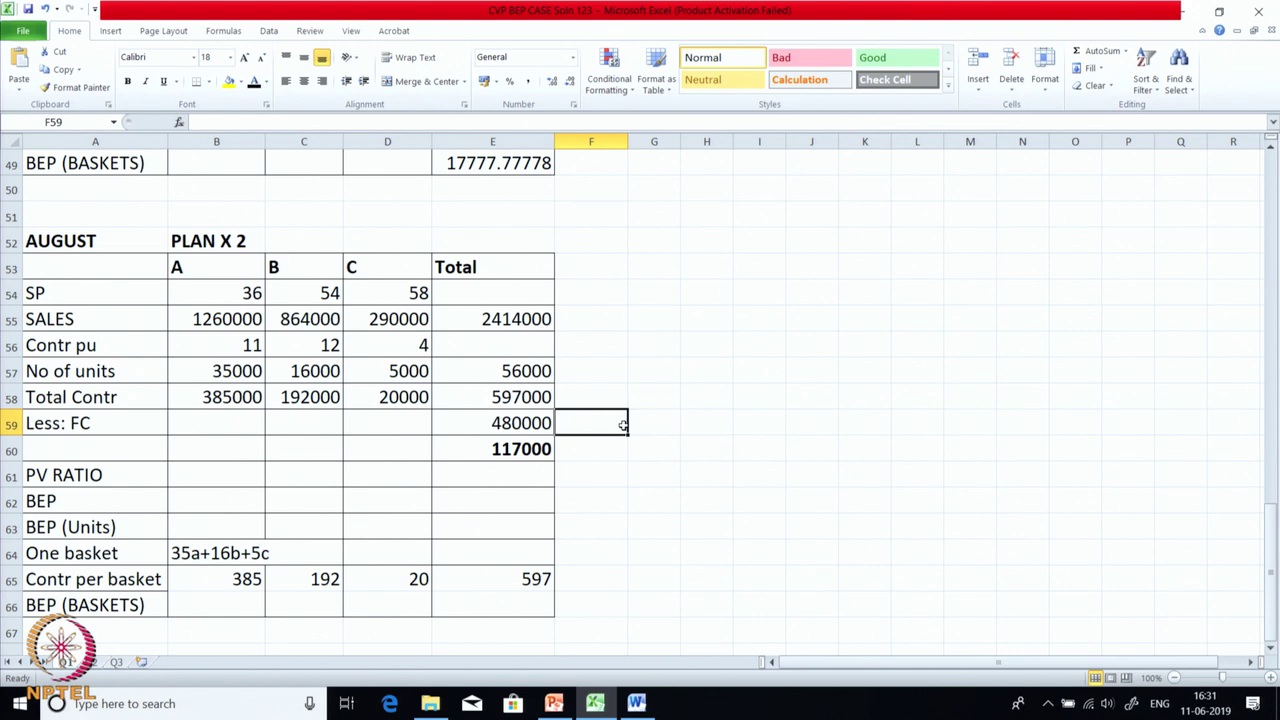
left_click(212, 580)
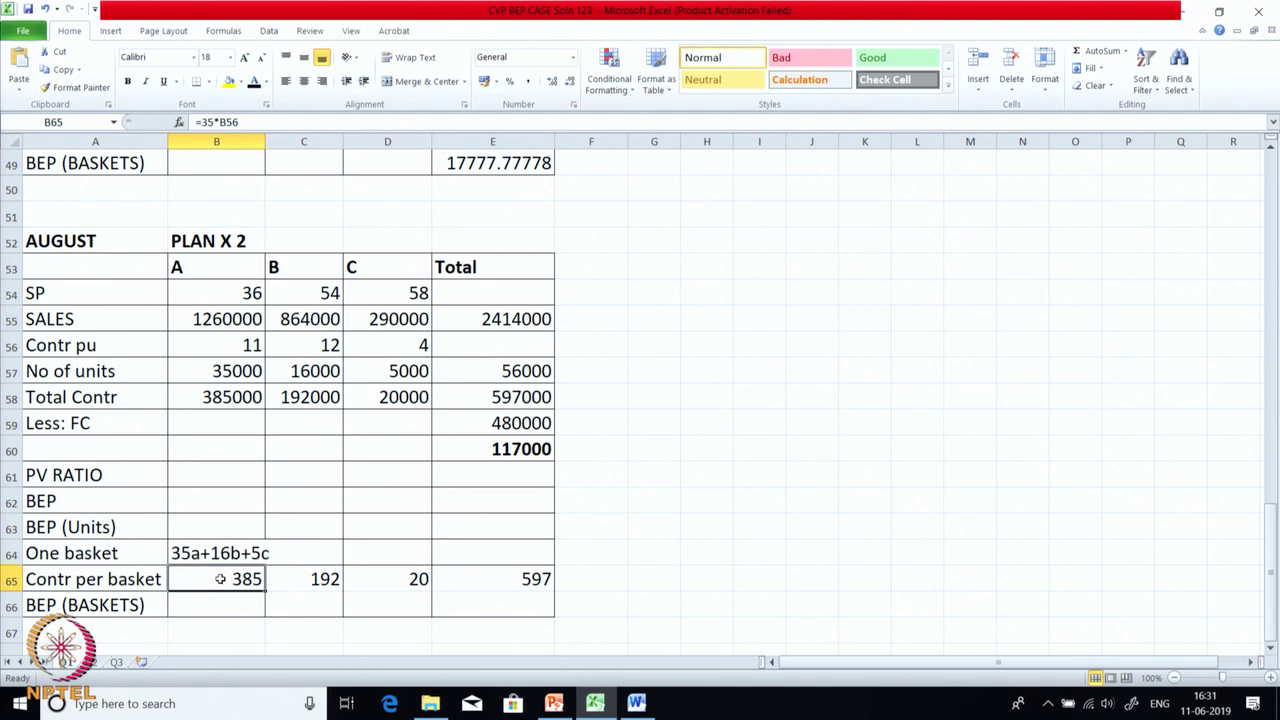
left_click(288, 580)
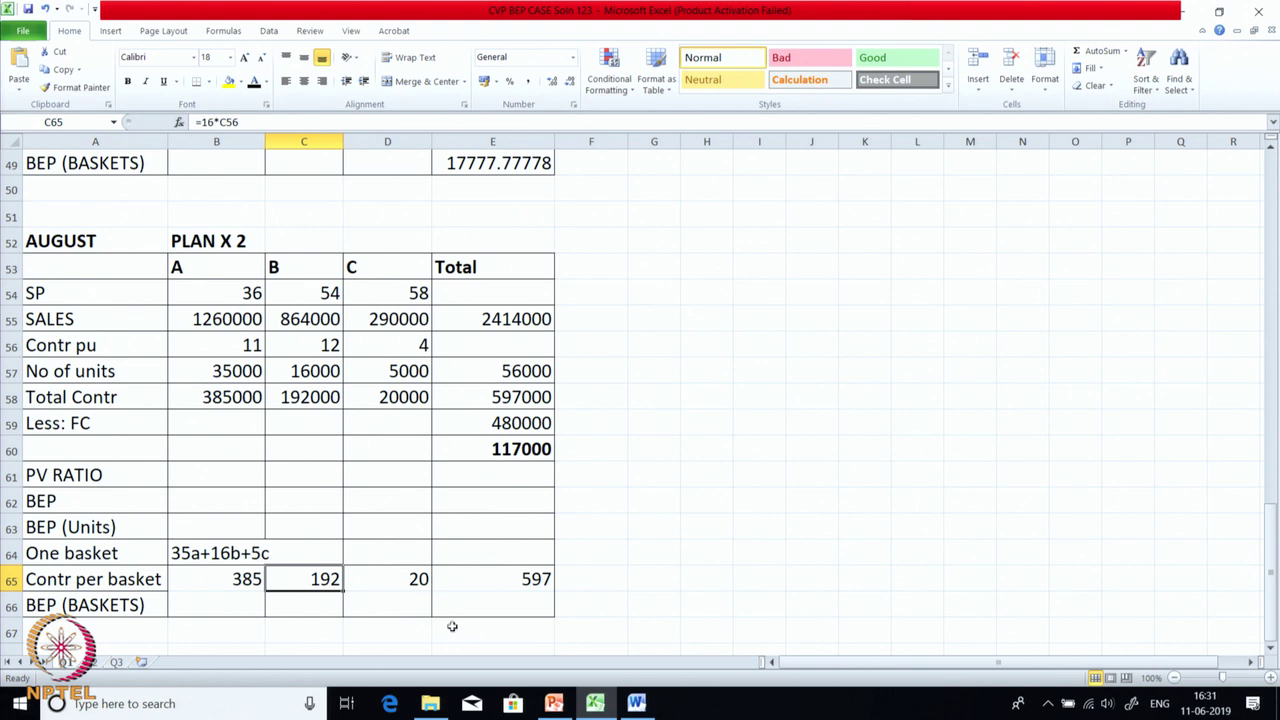
left_click(402, 587)
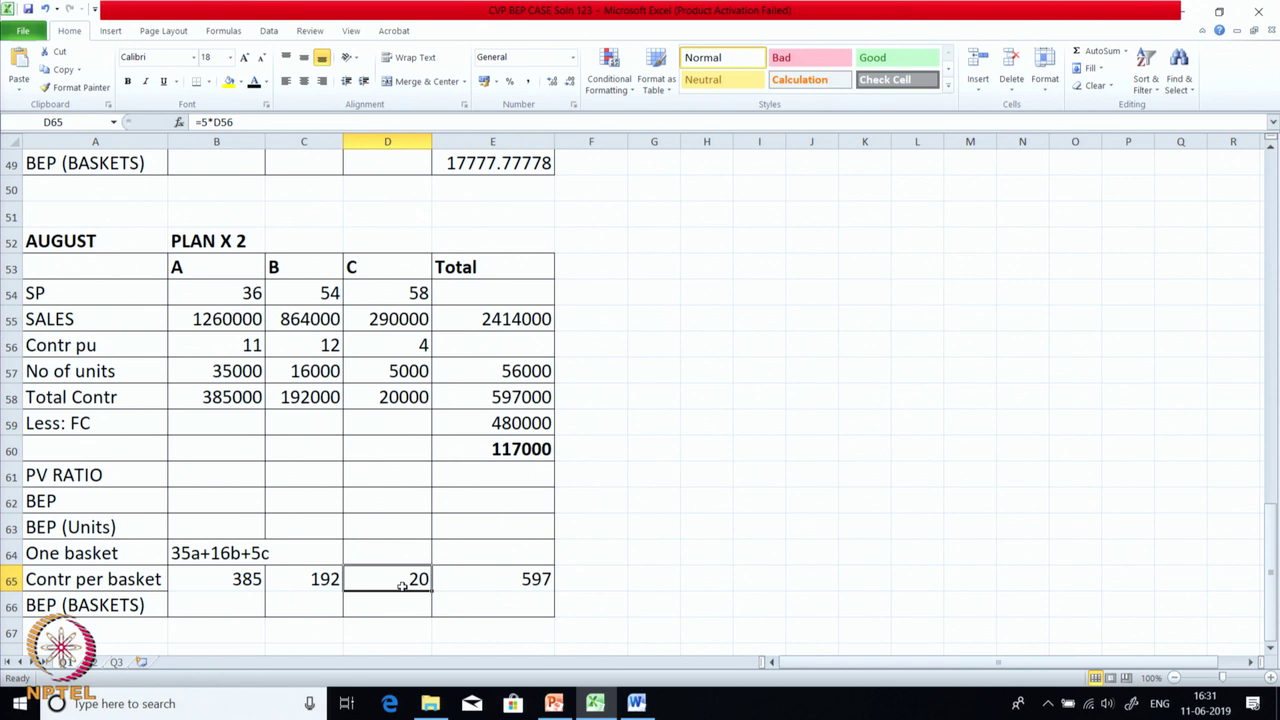
left_click(488, 580)
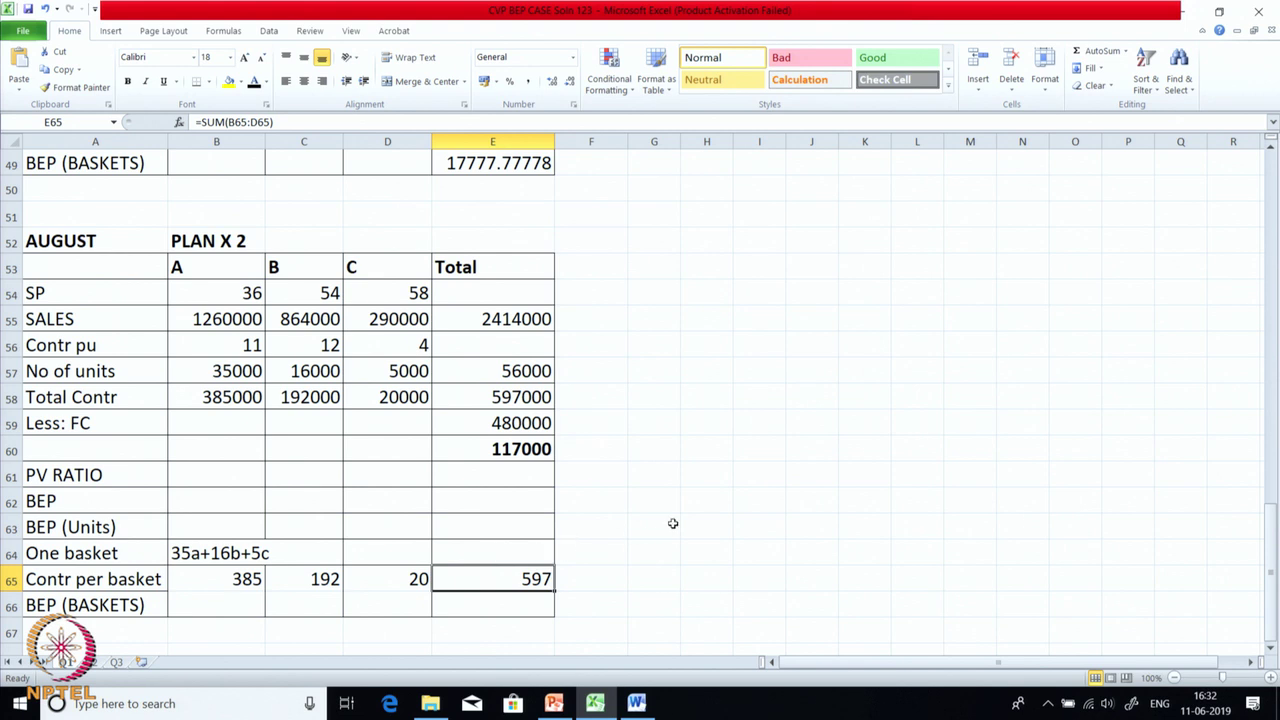
Check the fixed cost in E59 and contribution per basket in E65, and reveal PLAN X2's BEP (BASKETS) in E66 with black font.
scroll(673, 522, "down", 1)
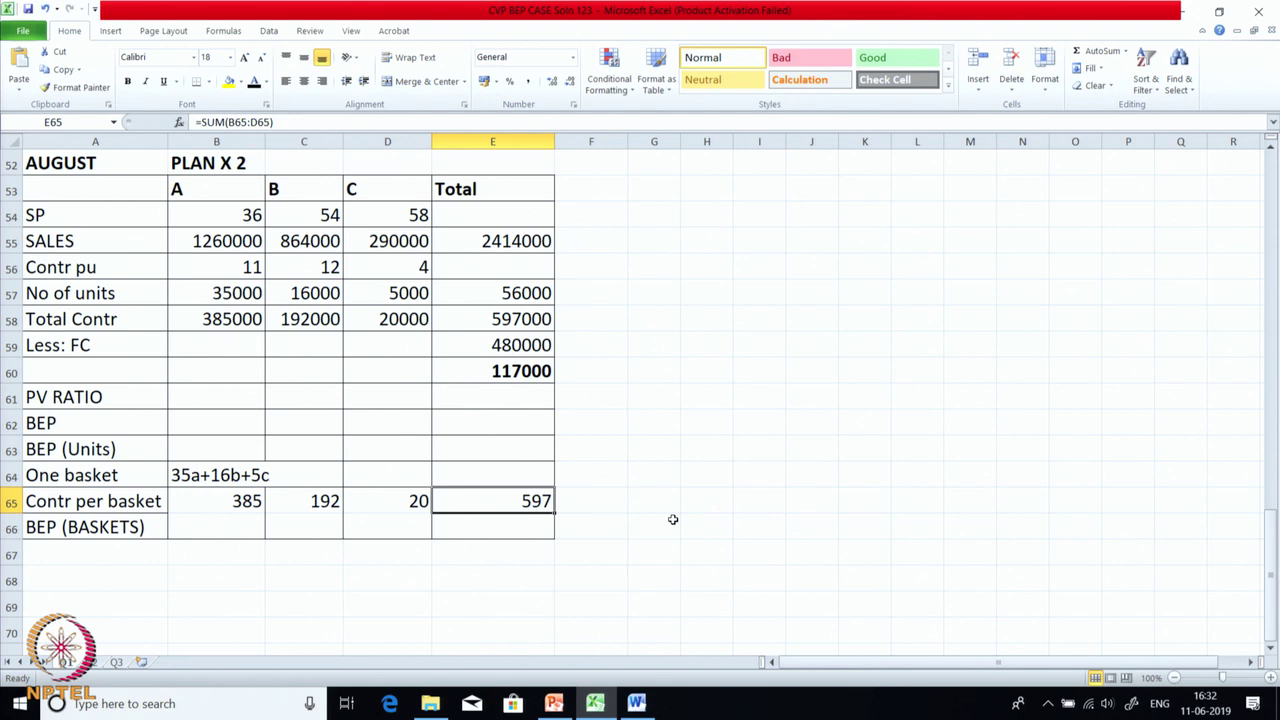
left_click(531, 352)
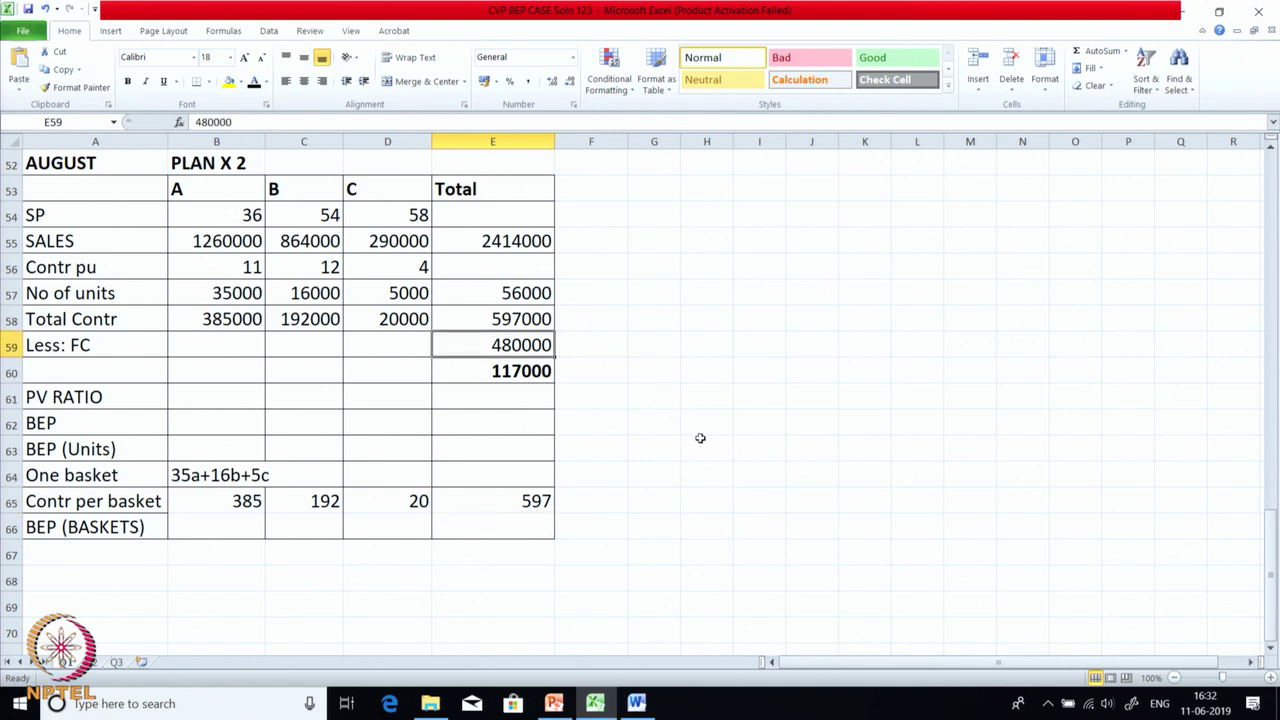
left_click(527, 501)
left_click(508, 534)
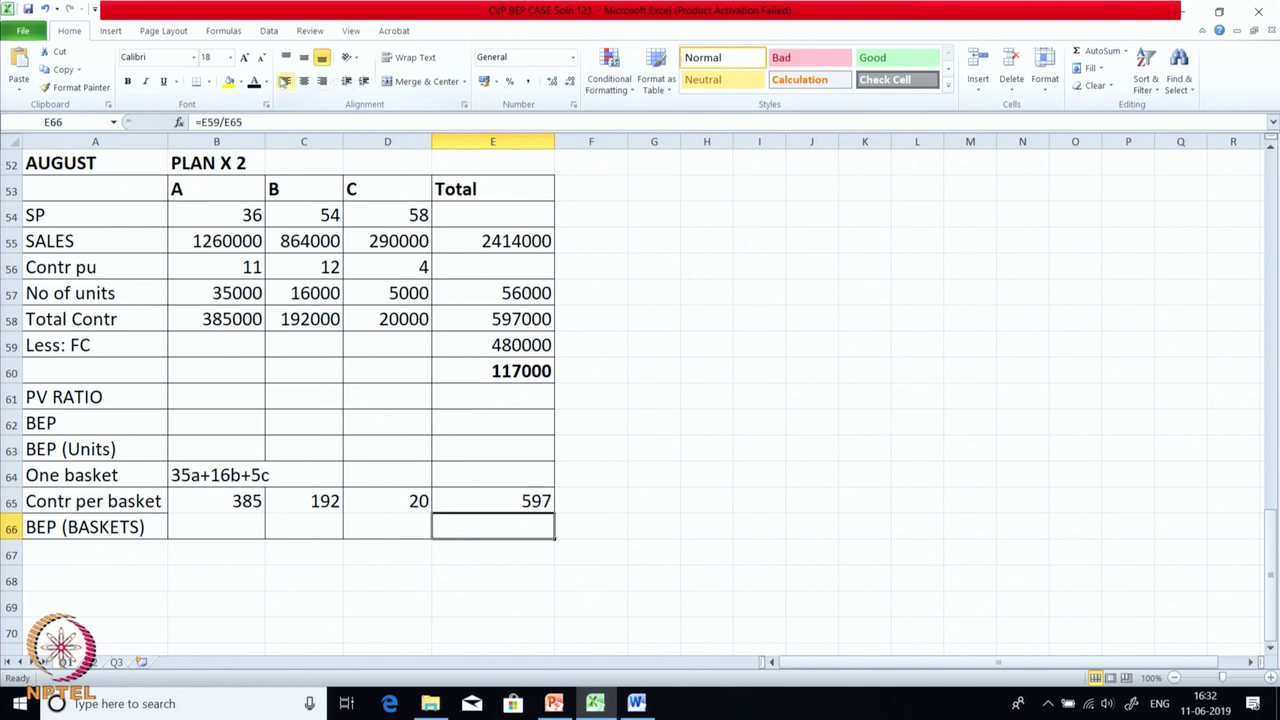
left_click(255, 82)
left_click(639, 428)
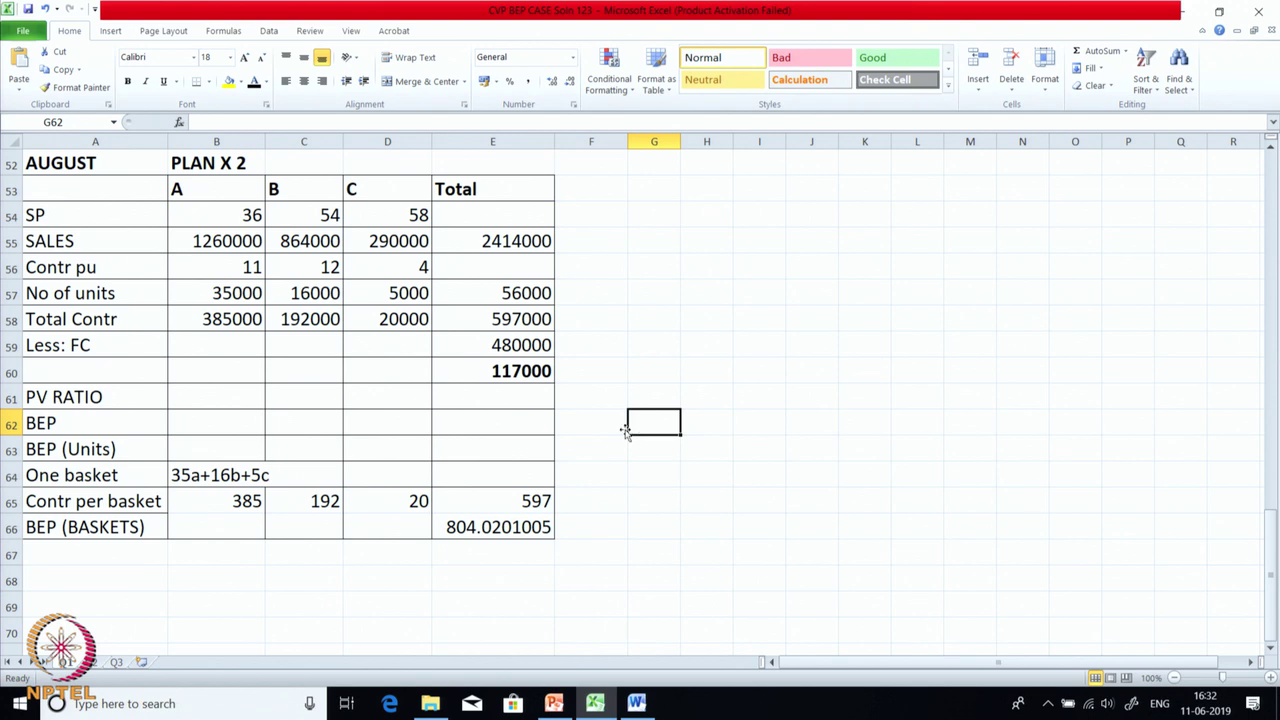
Reveal PLAN X2's BEP (Units) for A, B and C by applying a black font colour to B63:D63, and check their formulas.
left_click_drag(225, 449, 406, 450)
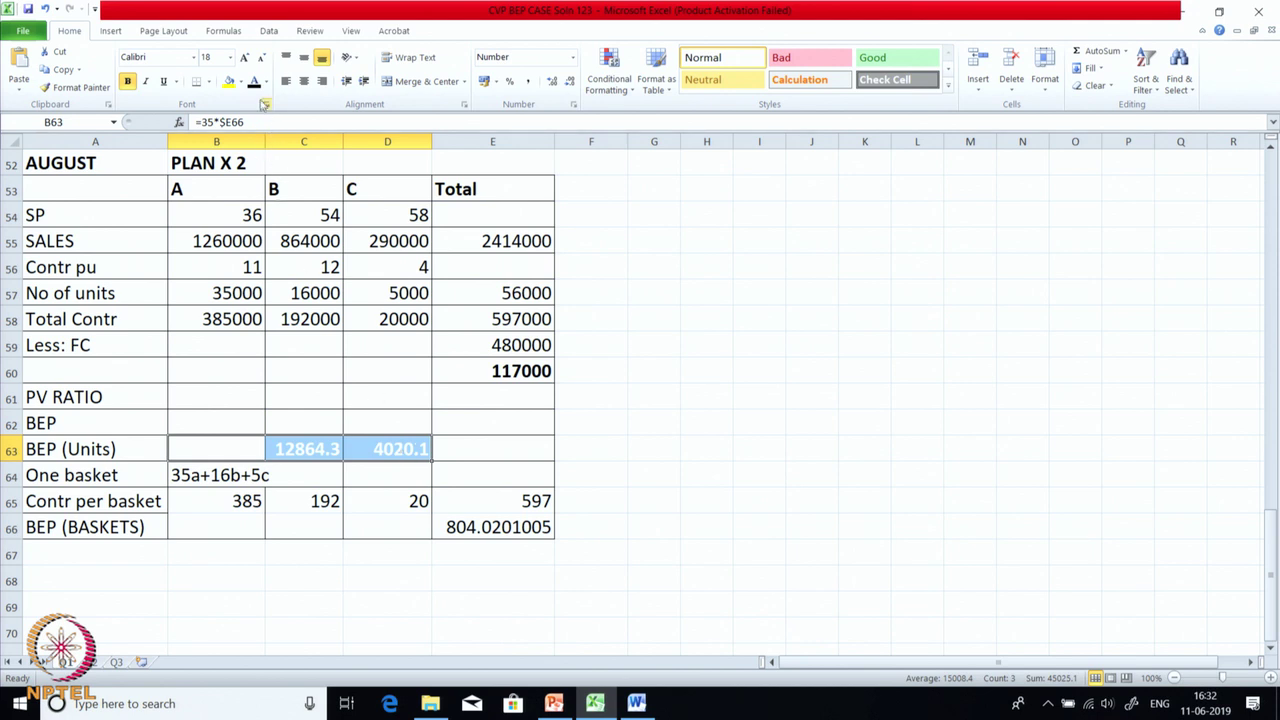
left_click(254, 82)
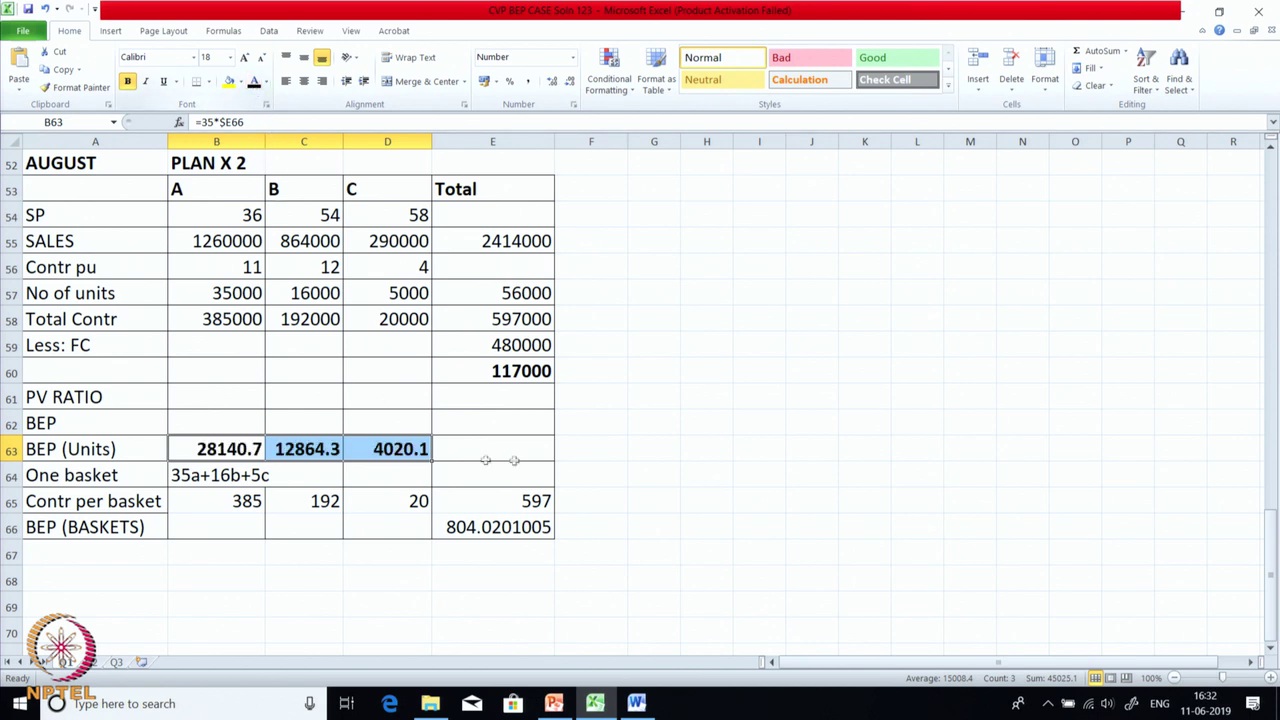
left_click(588, 446)
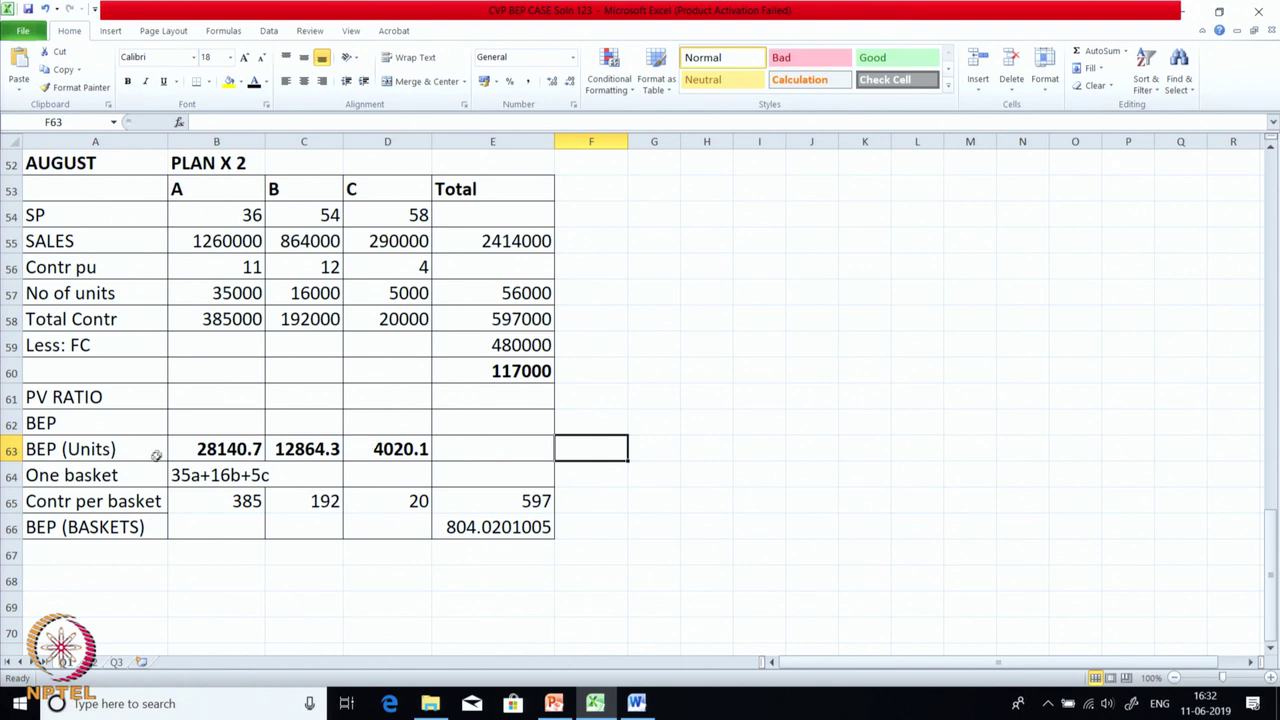
left_click(204, 453)
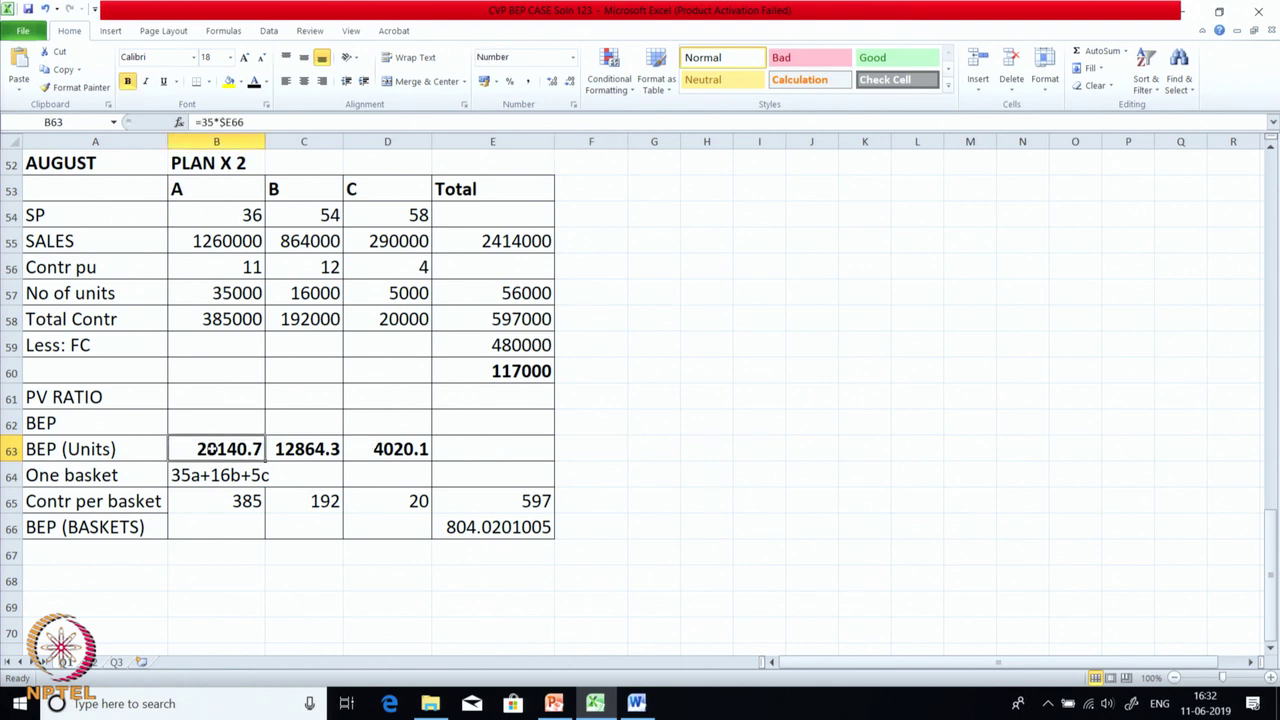
left_click(296, 455)
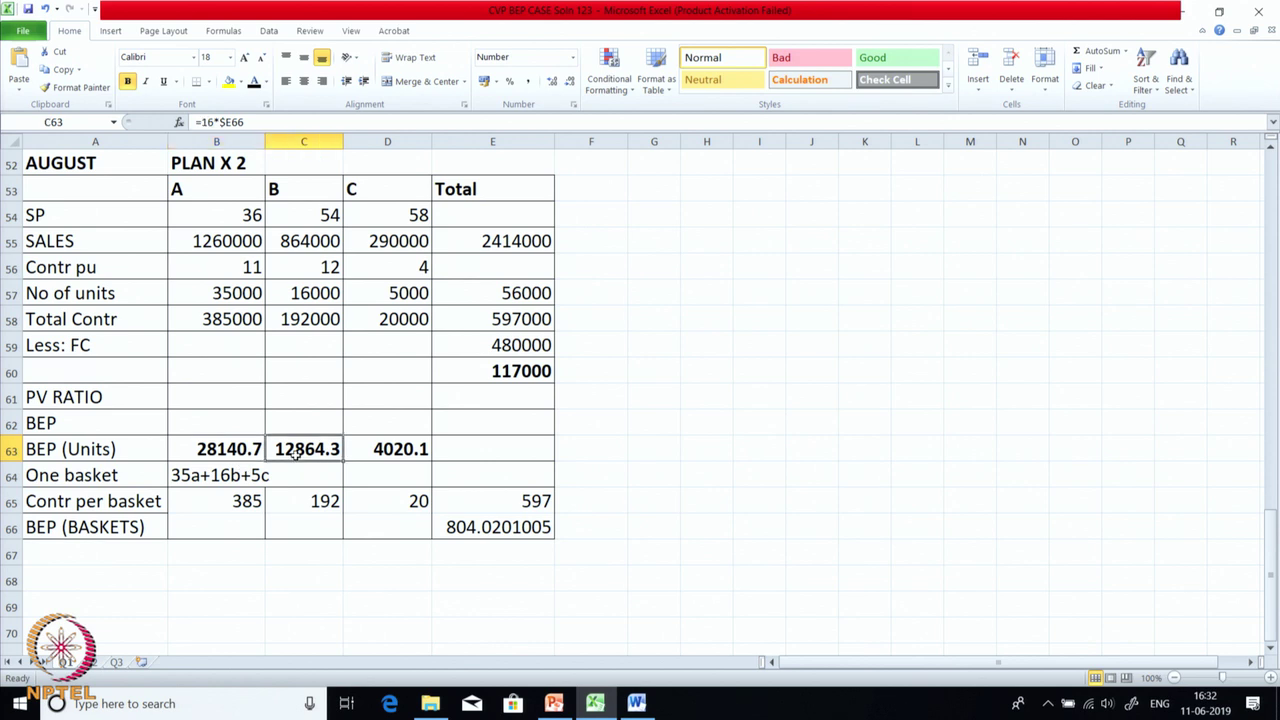
left_click(408, 452)
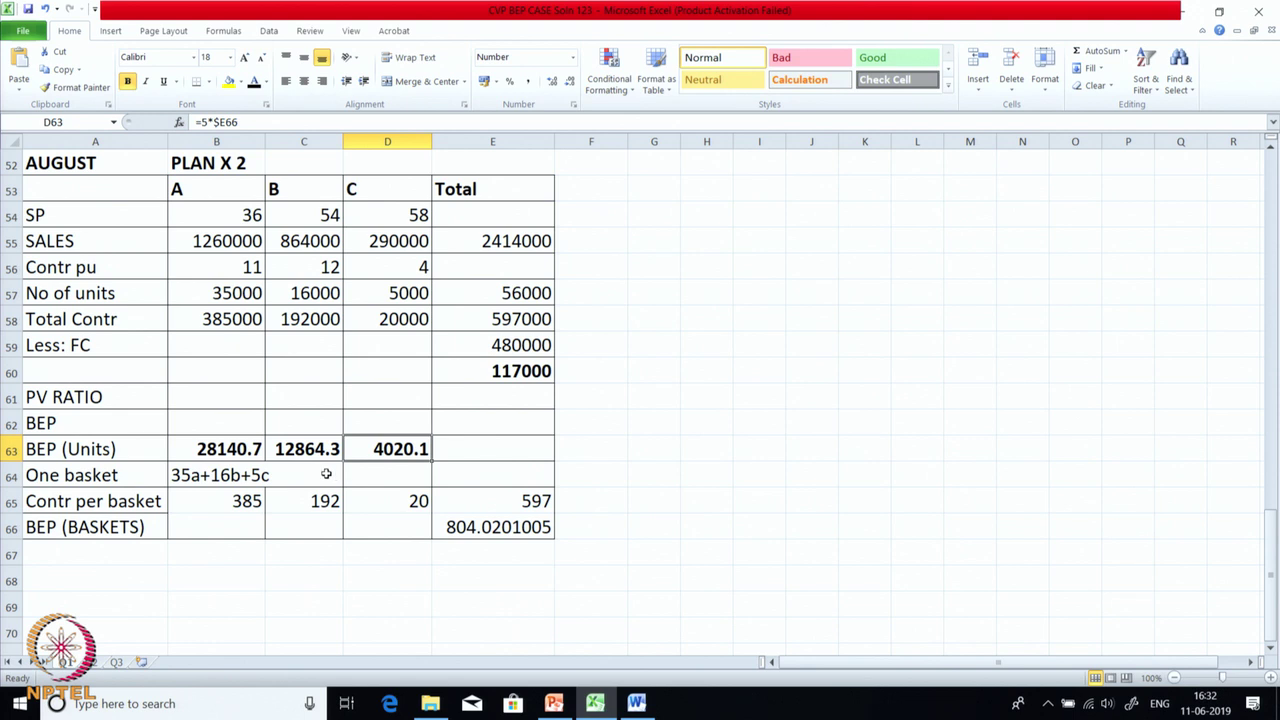
left_click(484, 452)
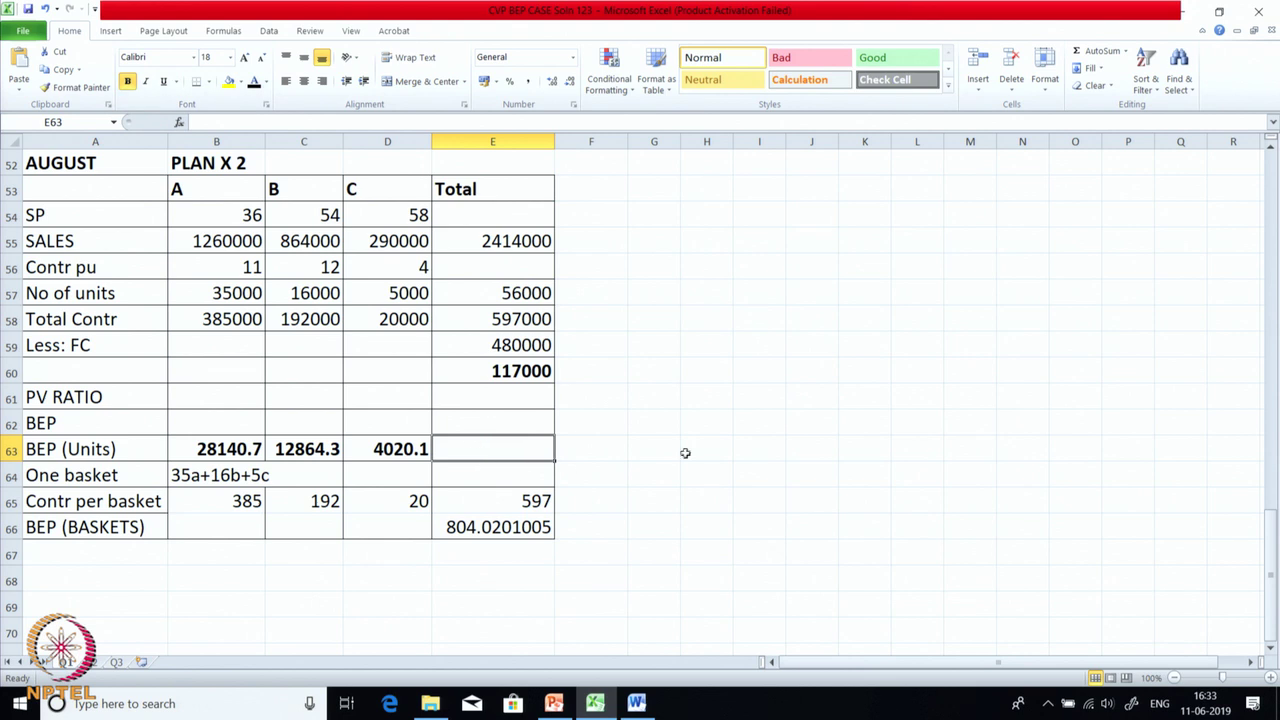
Compare PLAN X1's BEP (Units) in B46:D46 and basket composition in B47 with PLAN X2's BEP (Units) in B63:D63.
scroll(686, 451, "up", 3)
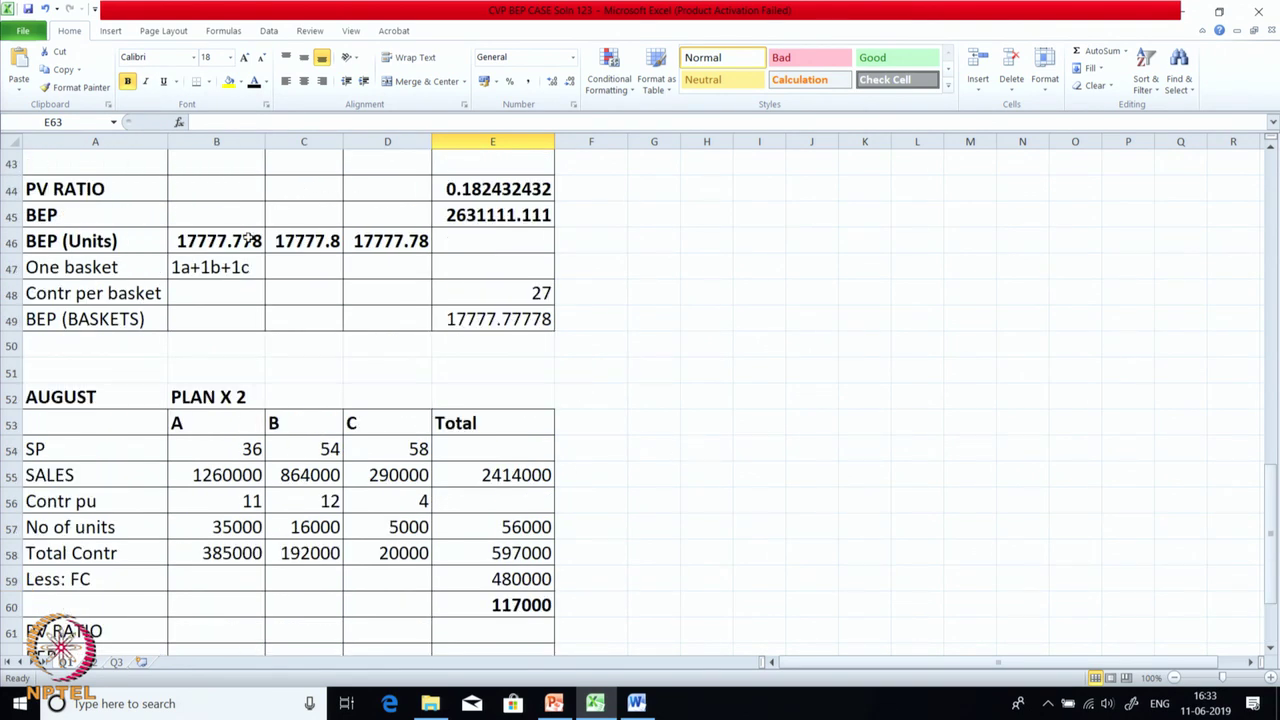
left_click(204, 242)
left_click_drag(204, 242, 382, 243)
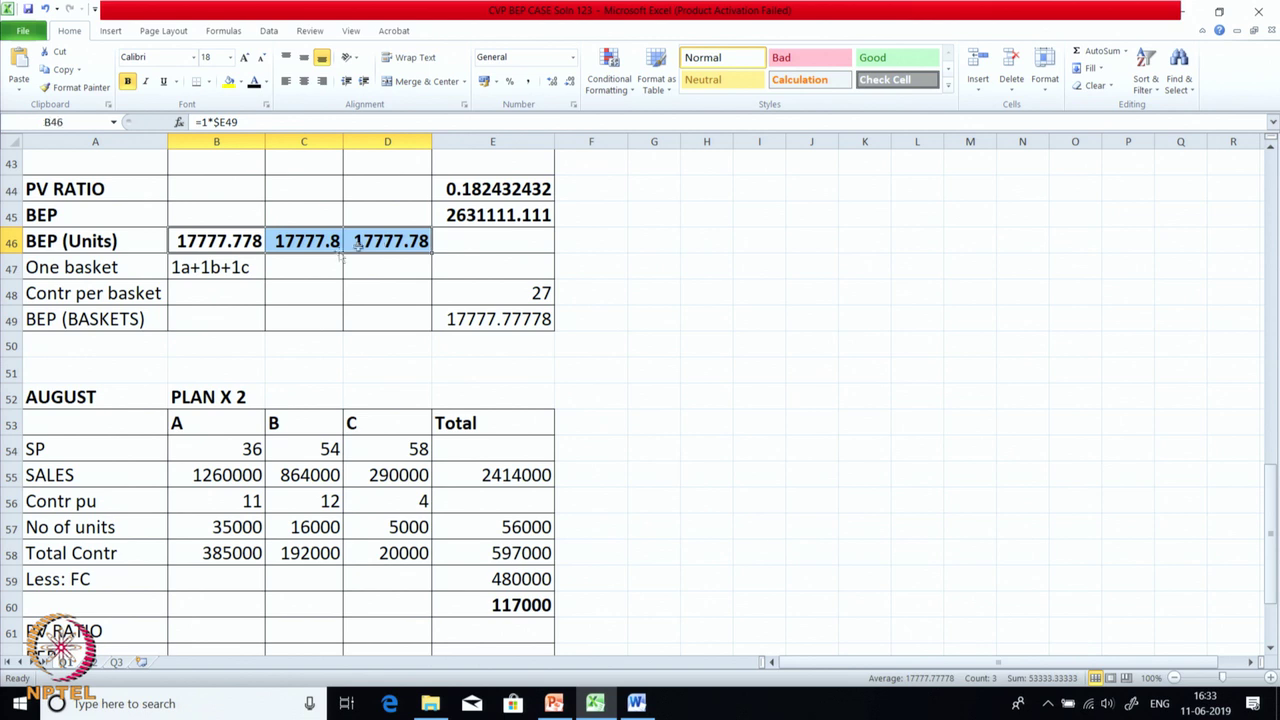
left_click(216, 268)
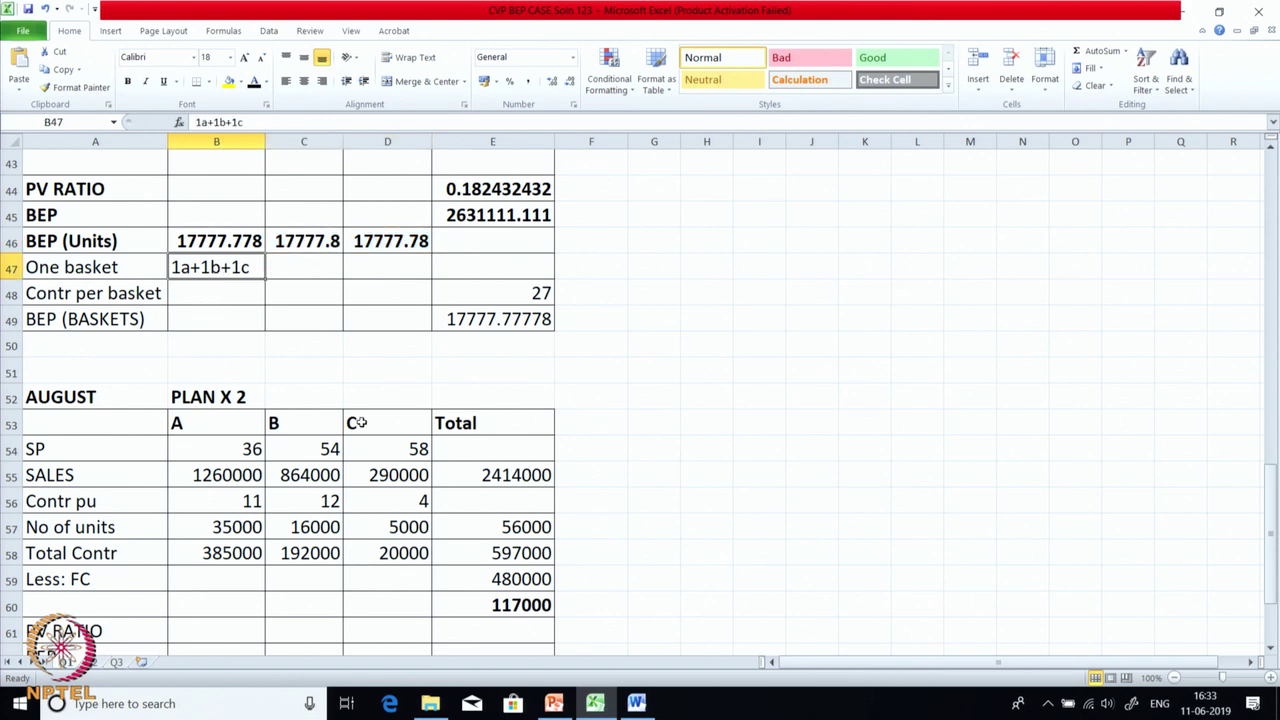
scroll(357, 423, "down", 2)
left_click(227, 532)
left_click(300, 527)
left_click(380, 527)
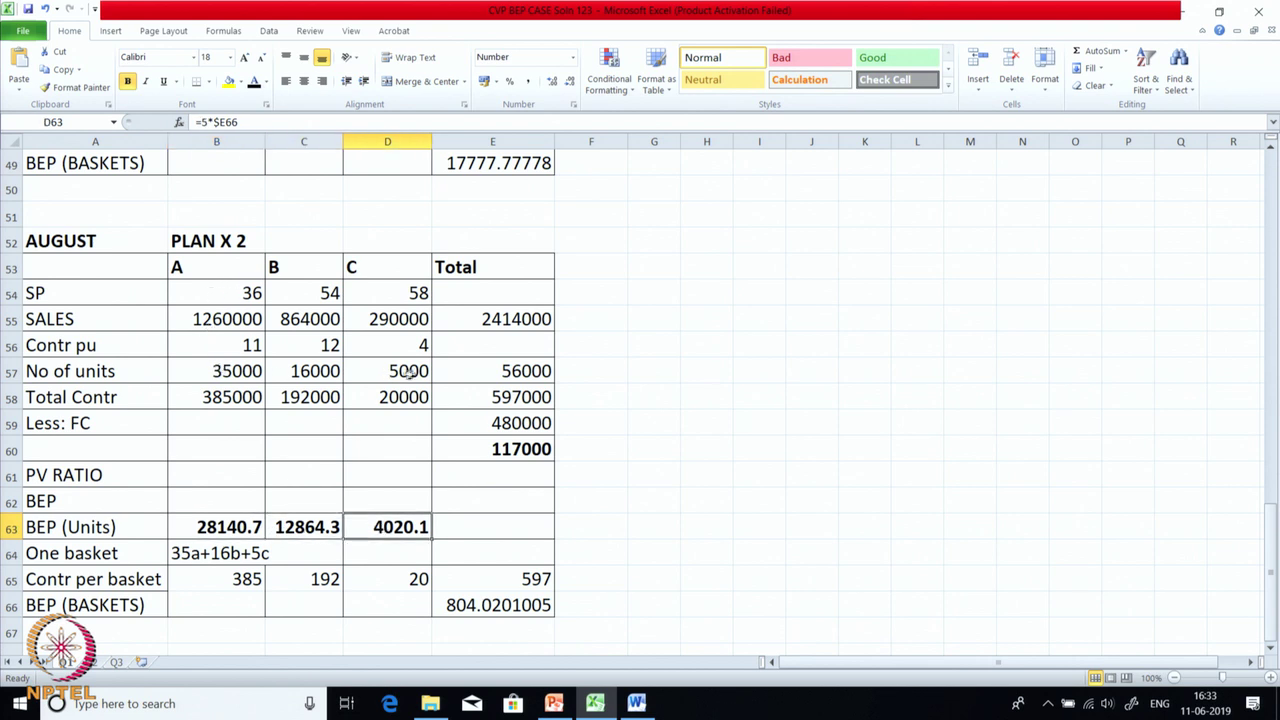
Examine how PLAN X2's BEP (Units) in B63:D63 relates to the number of units in B57:D57 for each product.
left_click(255, 371)
left_click(315, 377)
left_click(393, 390)
left_click(233, 531)
left_click(289, 537)
left_click(372, 535)
left_click(214, 536)
left_click(278, 538)
left_click(357, 532)
left_click(604, 496)
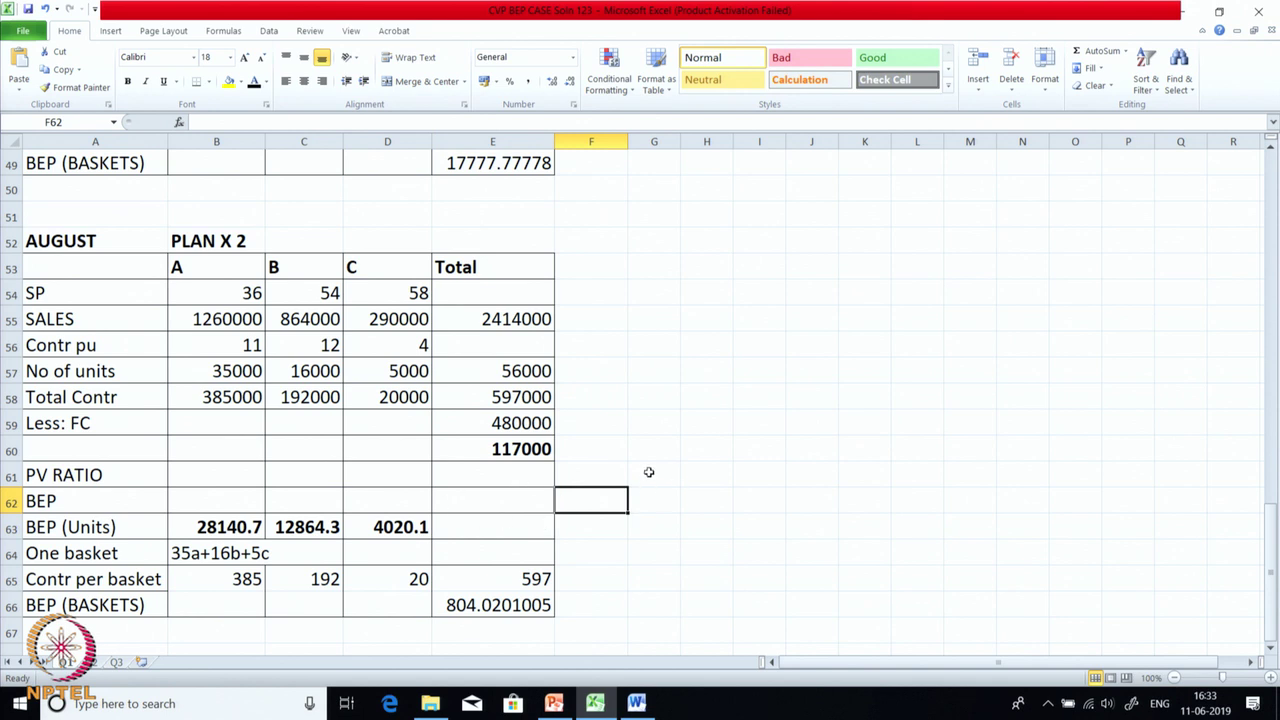
Check the formulas behind PLAN X1's PV RATIO in E44 and BEP in E45.
scroll(666, 466, "up", 3)
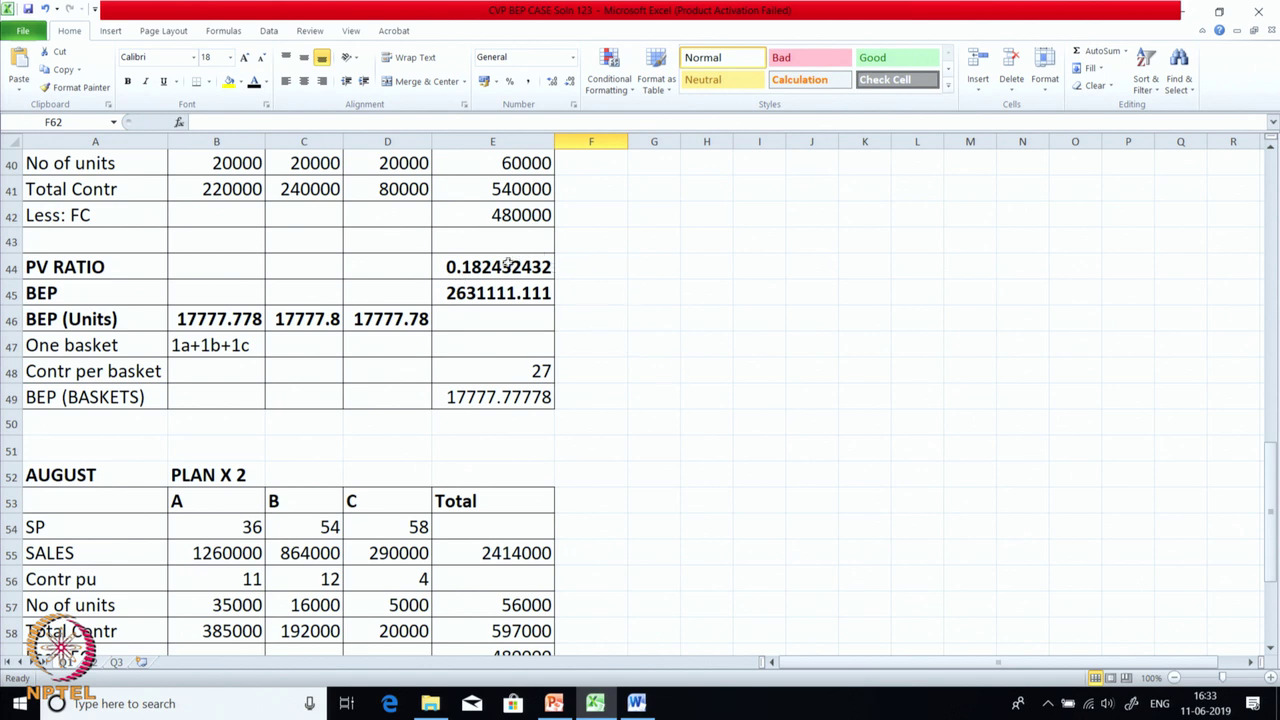
left_click(490, 270)
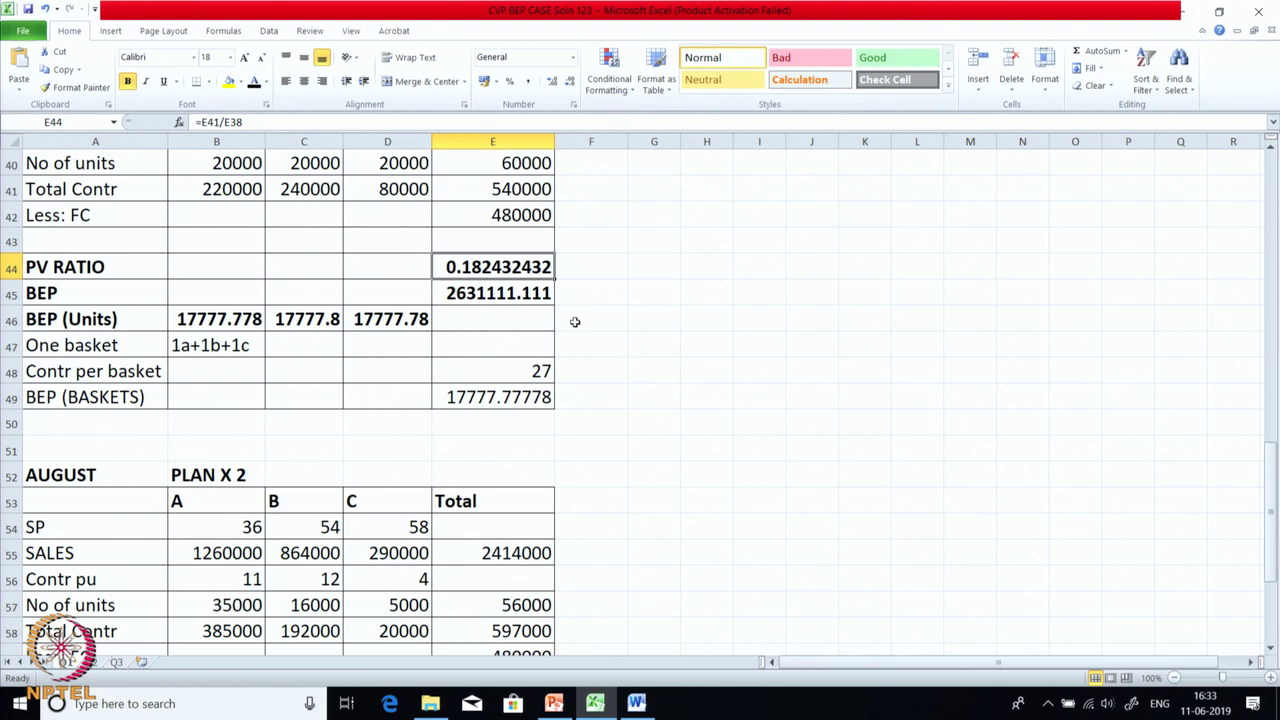
left_click(510, 296)
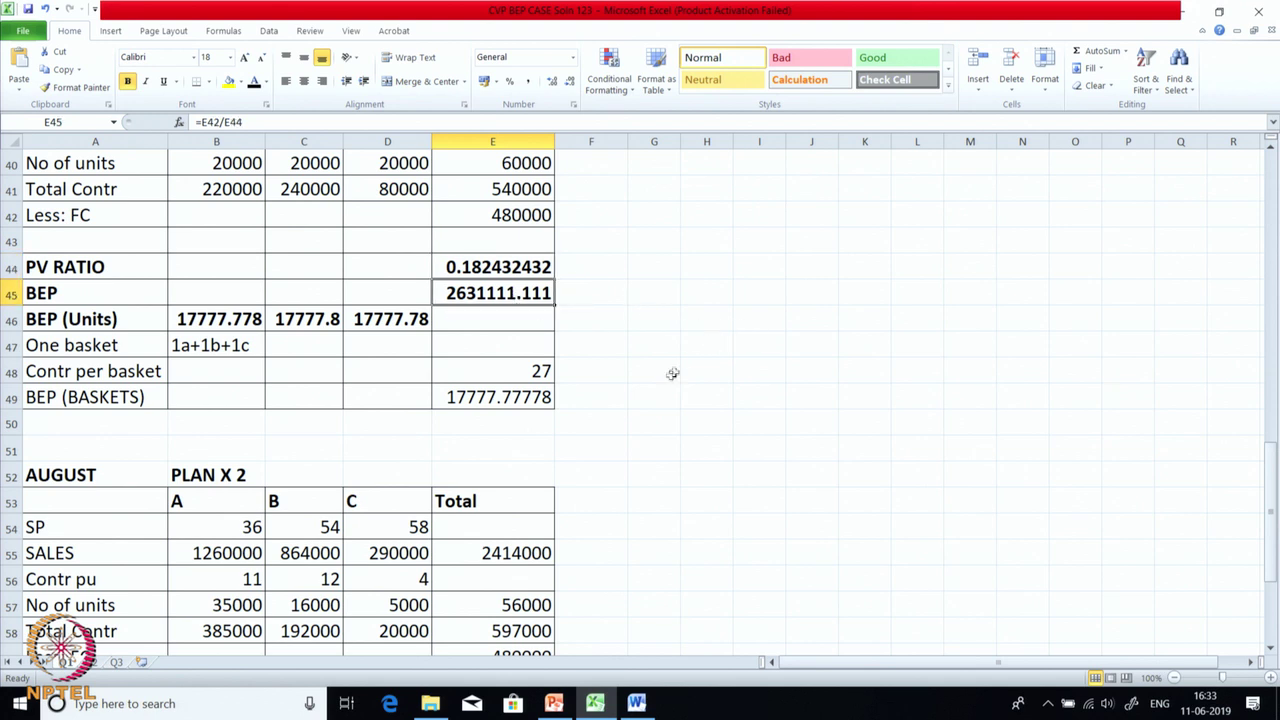
Check PLAN X2's total contribution in E58 and sales in E55, and reveal its PV RATIO in E61 and BEP in E62 with black font.
scroll(675, 372, "down", 2)
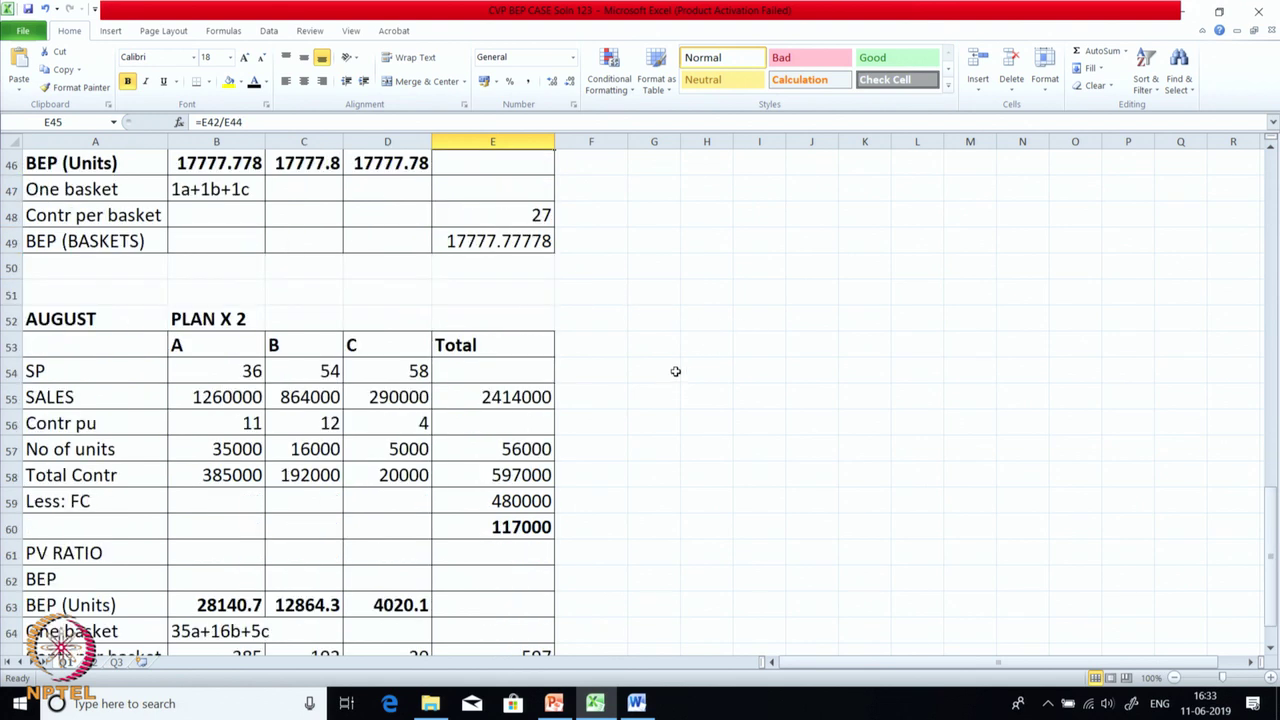
scroll(675, 371, "down", 1)
left_click(511, 507)
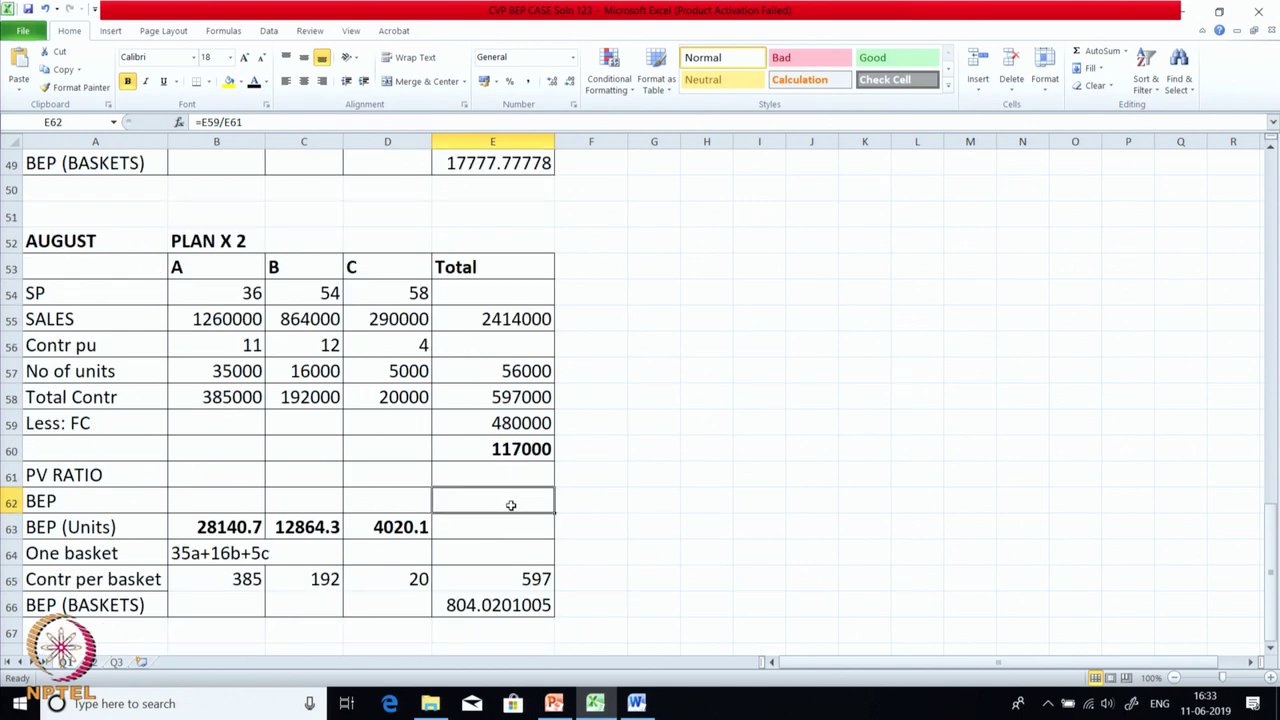
left_click(515, 408)
left_click(515, 318)
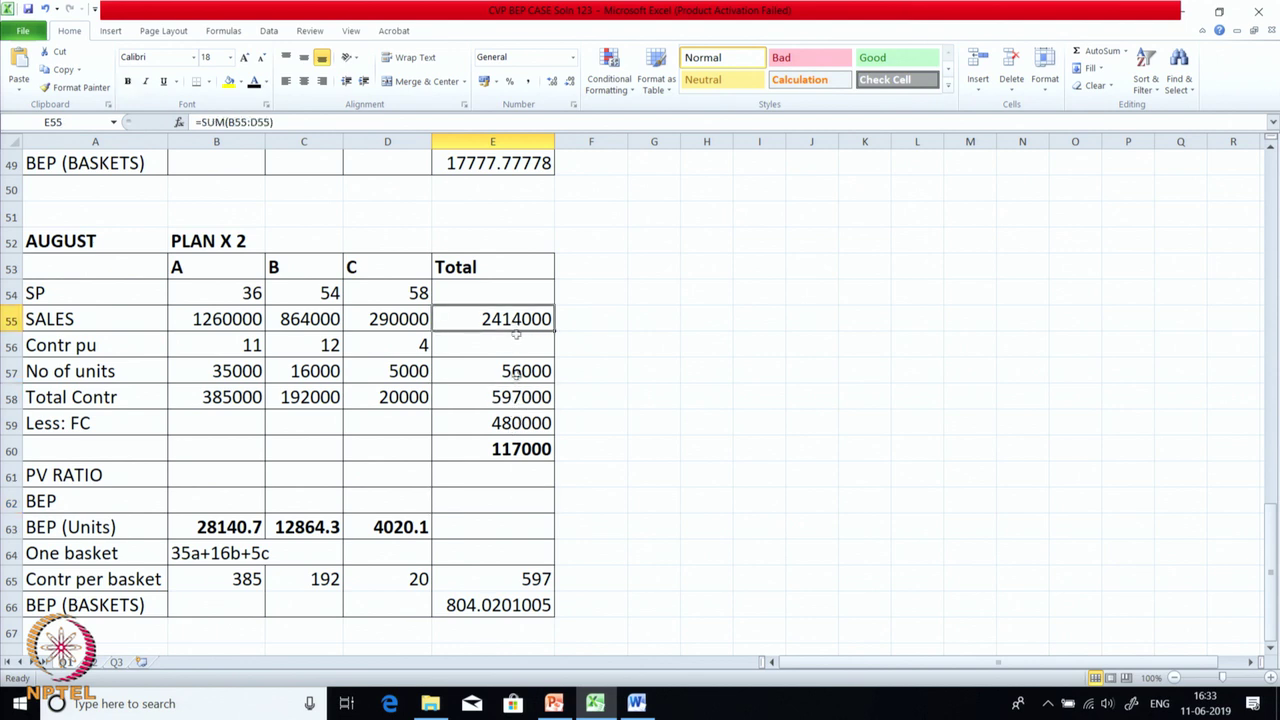
left_click(510, 495)
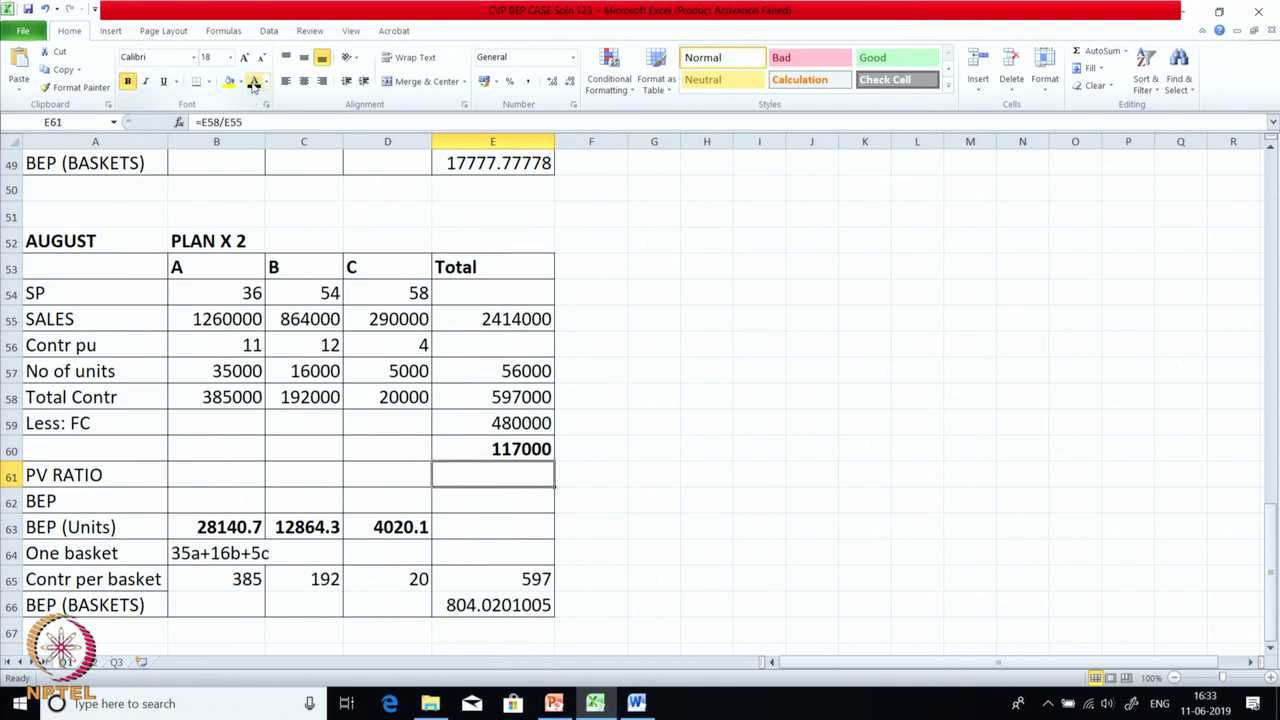
left_click(254, 82)
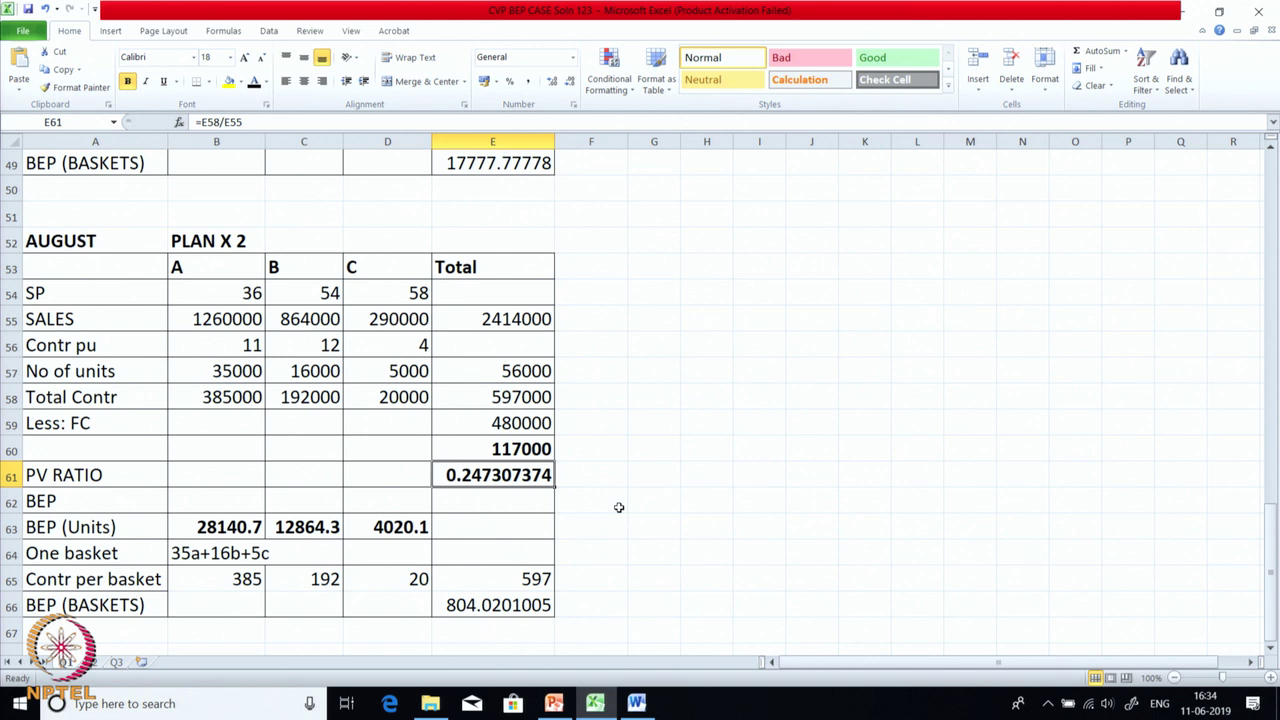
left_click(505, 496)
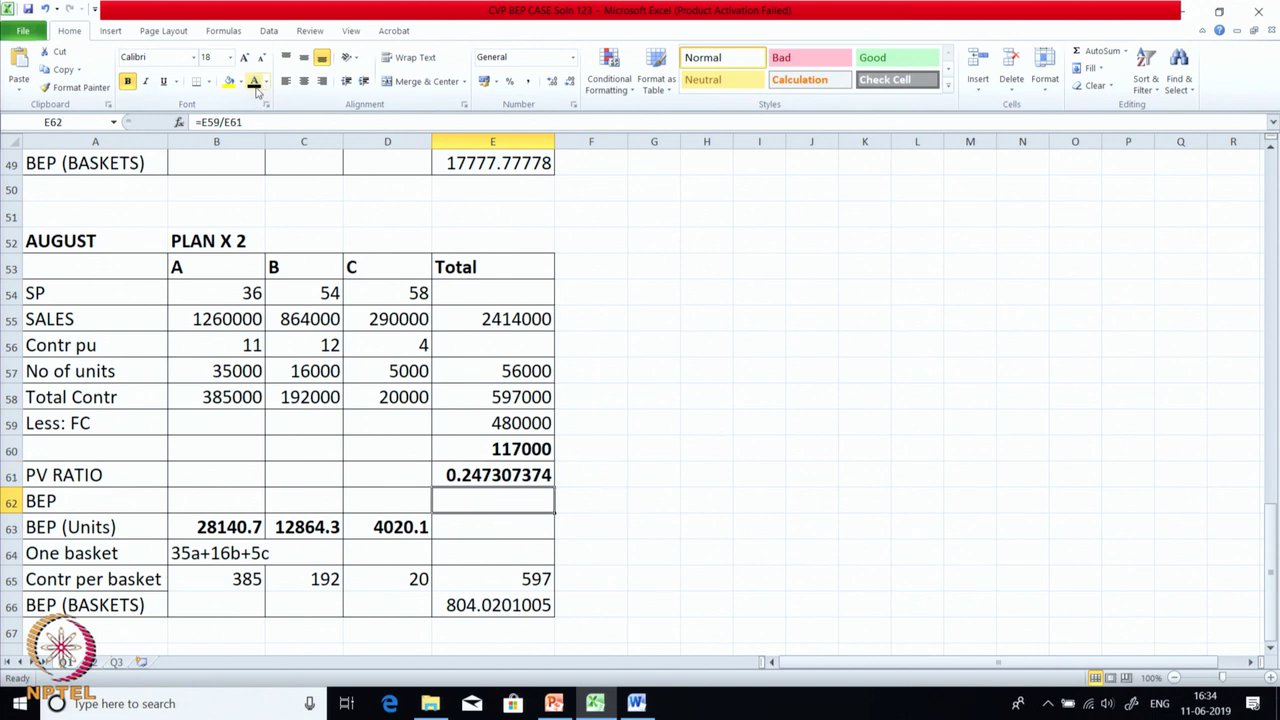
left_click(255, 84)
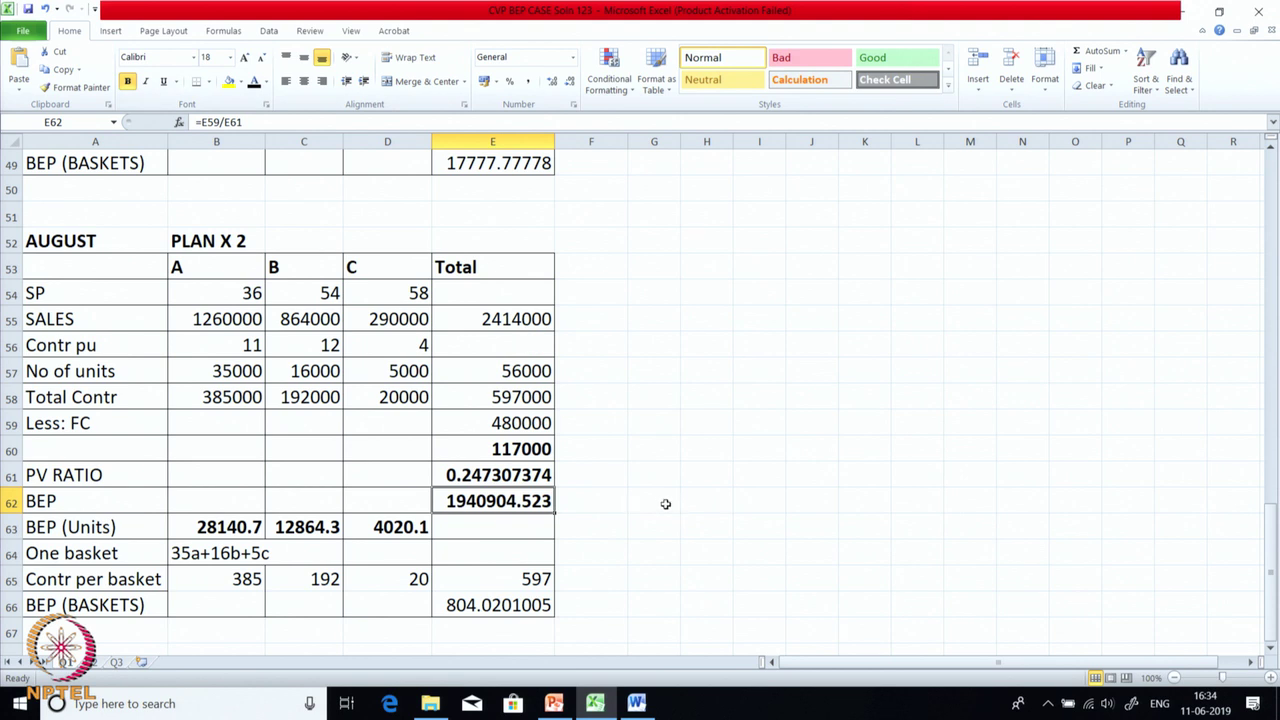
Check how PLAN X2's BEP in E62 derives from the fixed cost in E59 and the PV RATIO in E61.
left_click(660, 502)
scroll(617, 502, "up", 1)
scroll(617, 502, "down", 3)
left_click(507, 421)
left_click(487, 479)
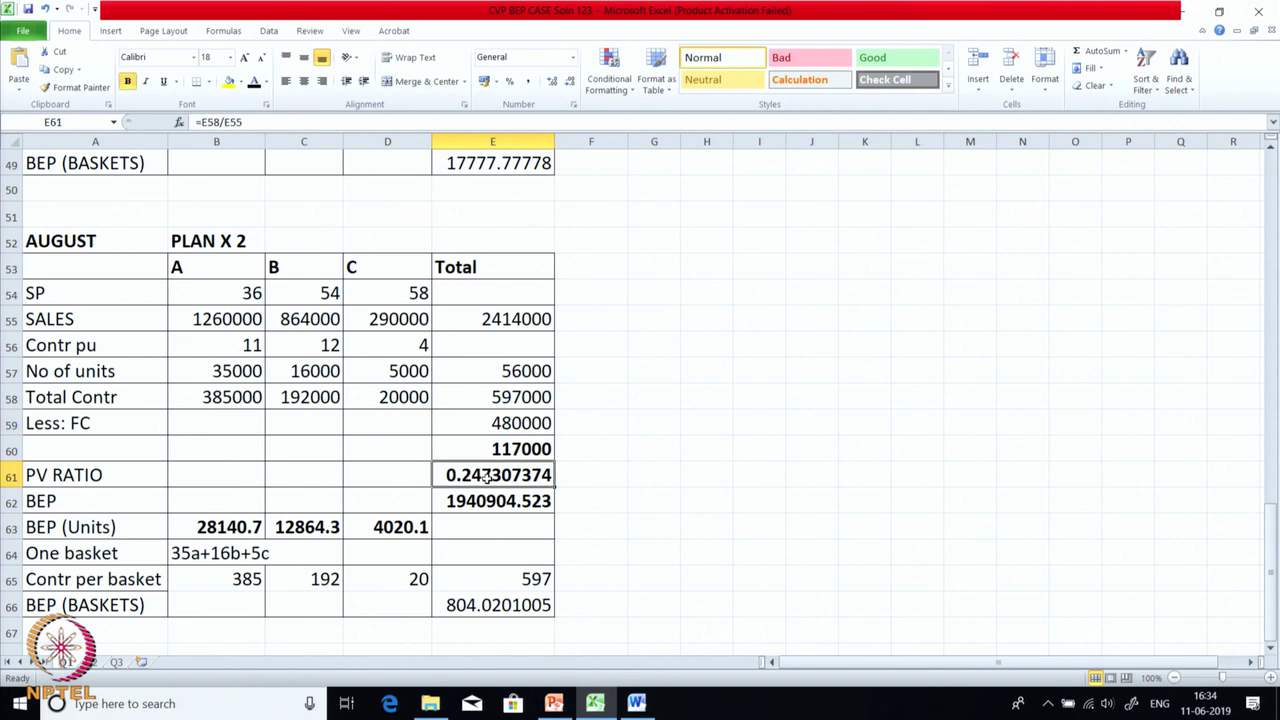
left_click(470, 508)
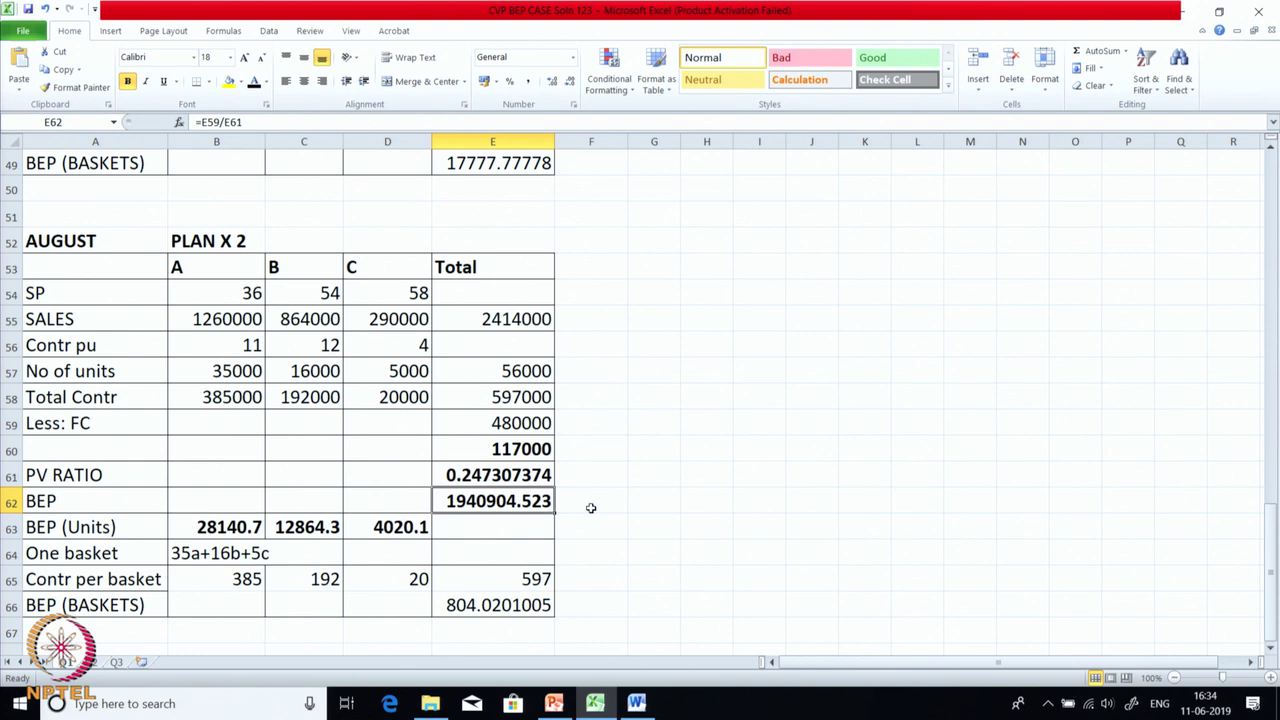
Compare PLAN X1's BEP in E45 with PLAN X2's BEP in E62.
scroll(585, 507, "up", 3)
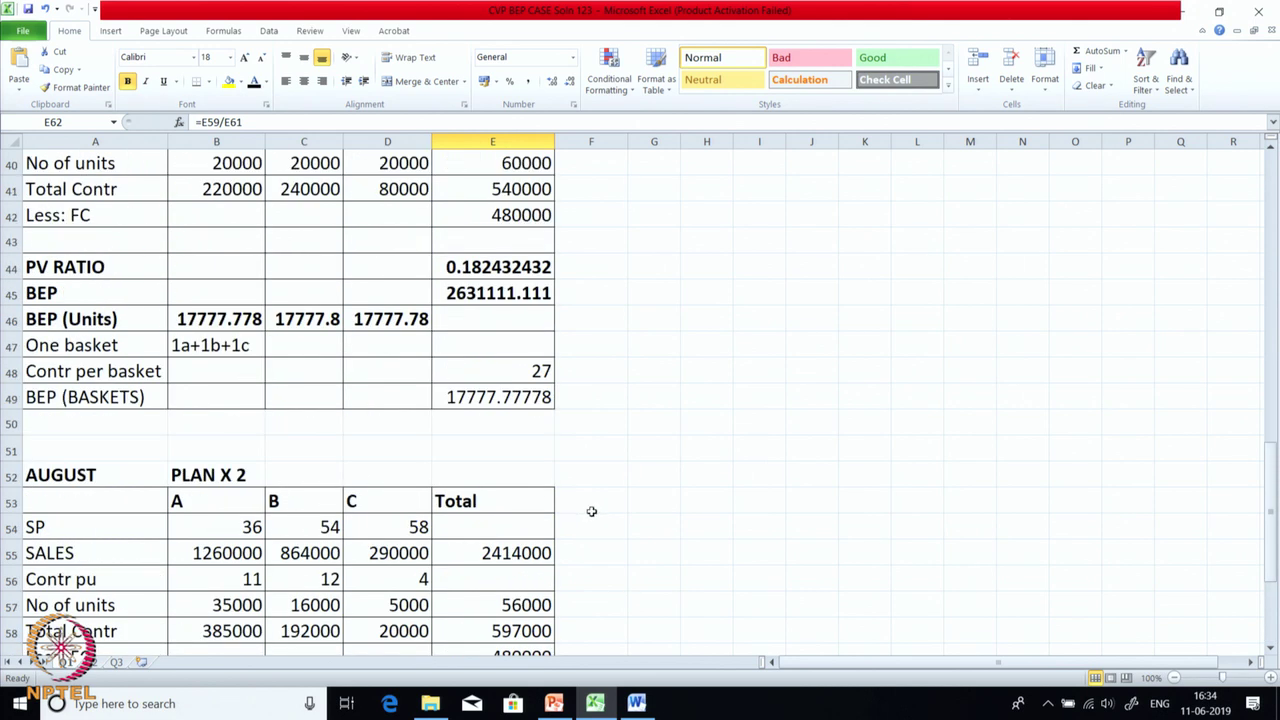
left_click(462, 292)
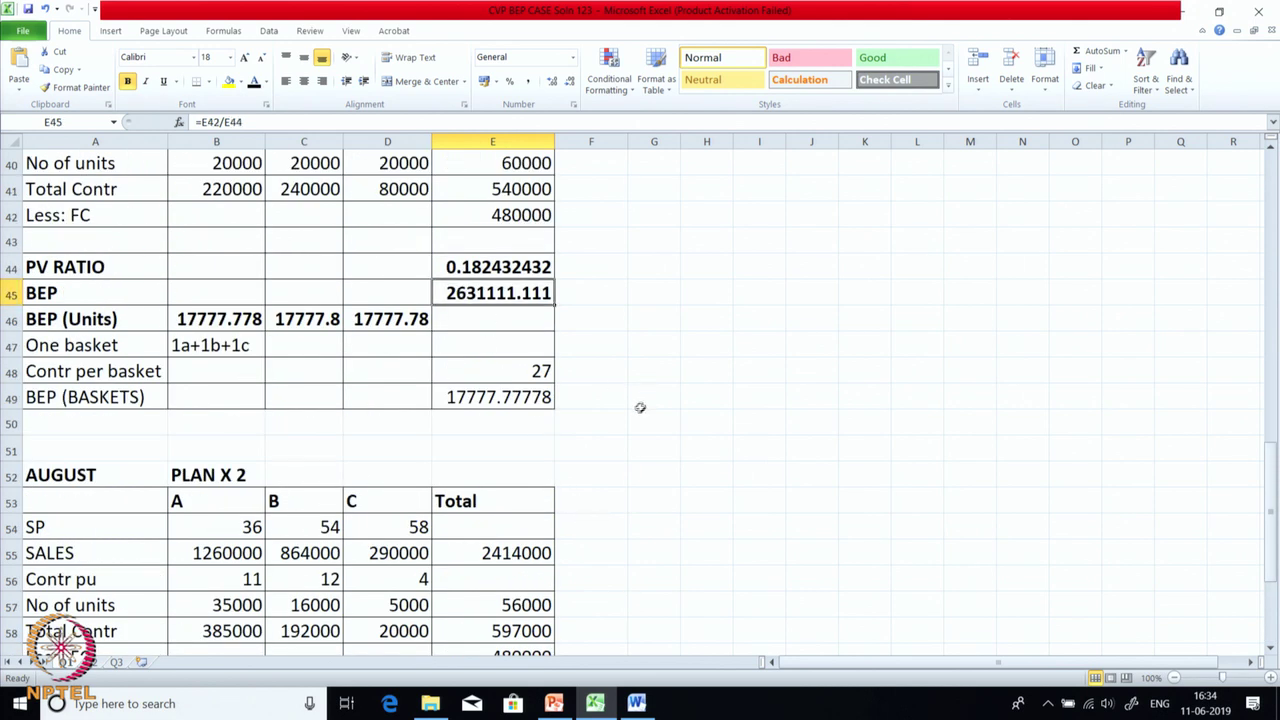
scroll(640, 408, "down", 3)
scroll(640, 408, "down", 1)
left_click(507, 424)
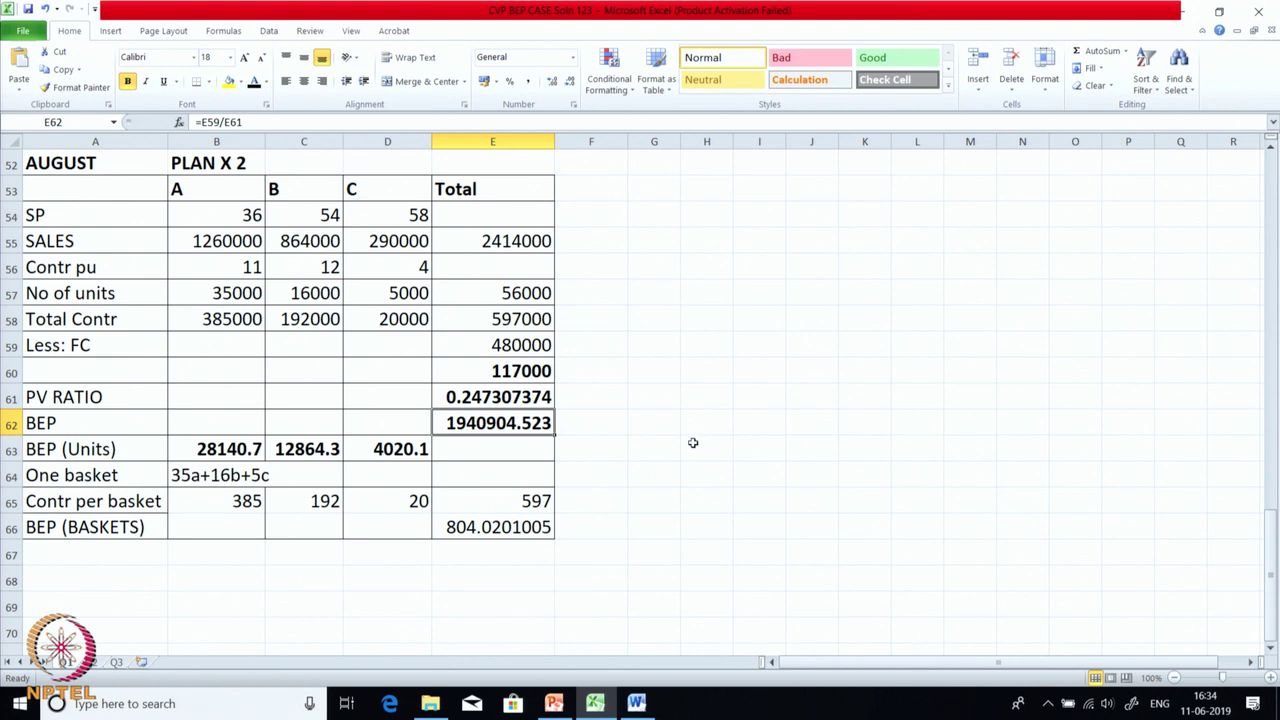
scroll(692, 442, "up", 1)
left_click(624, 527)
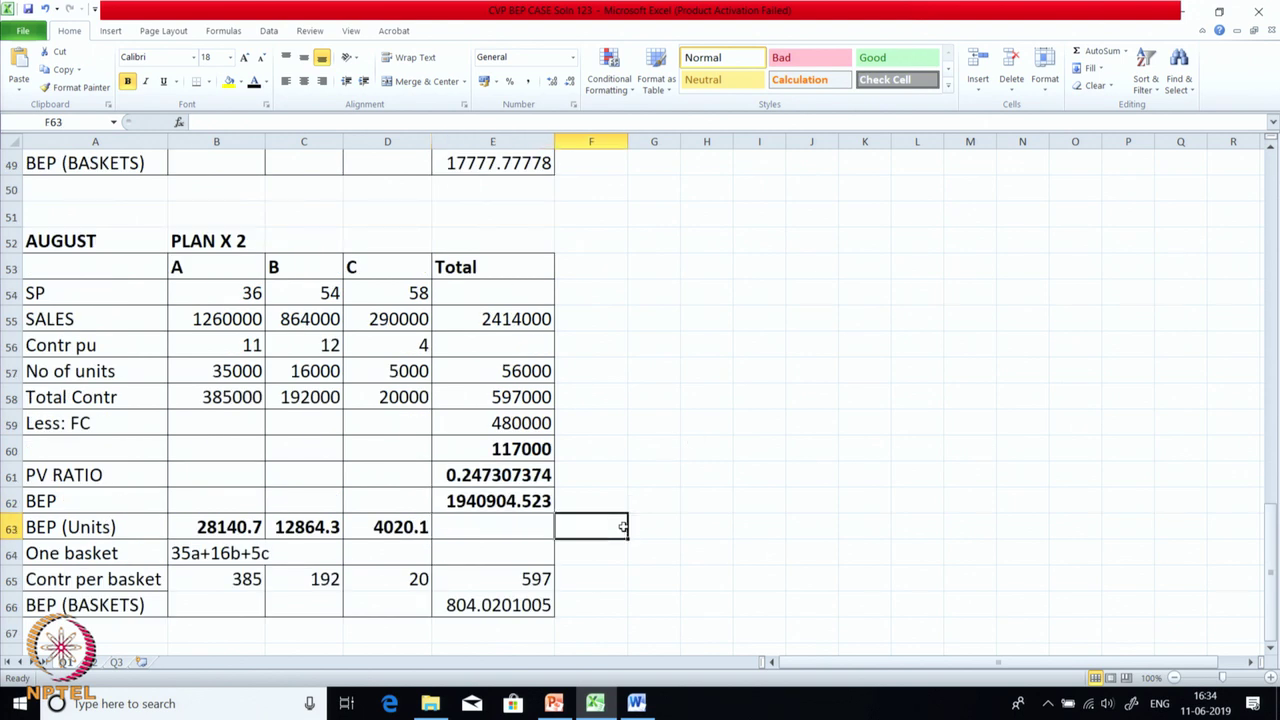
left_click(538, 501)
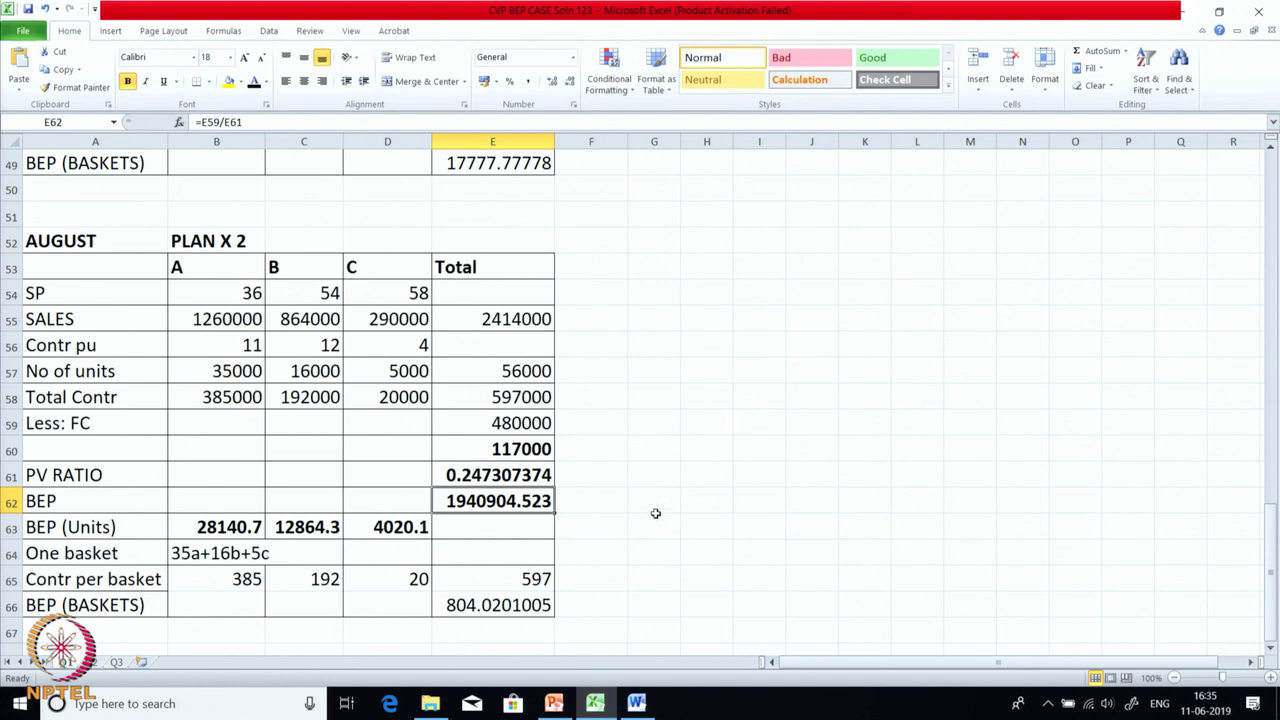
Compare PLAN X1's PV RATIO in E44 with PLAN X2's PV RATIO in E61.
scroll(652, 511, "up", 4)
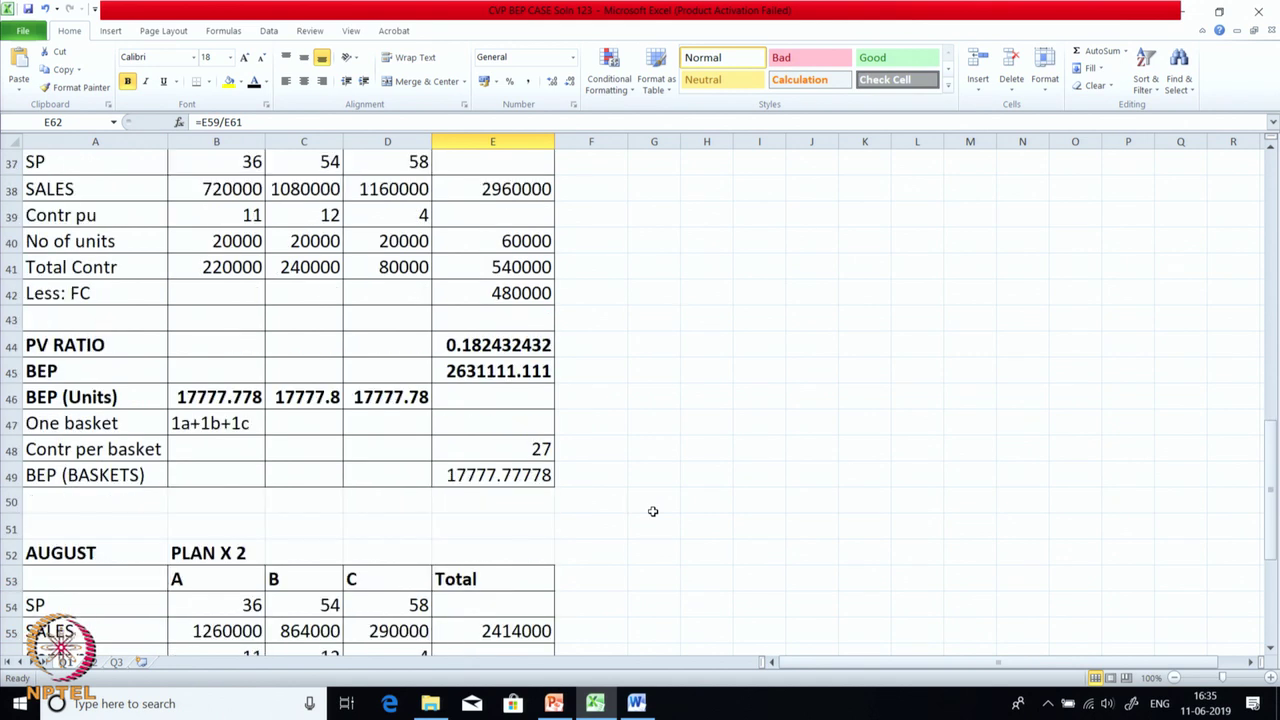
scroll(652, 511, "down", 1)
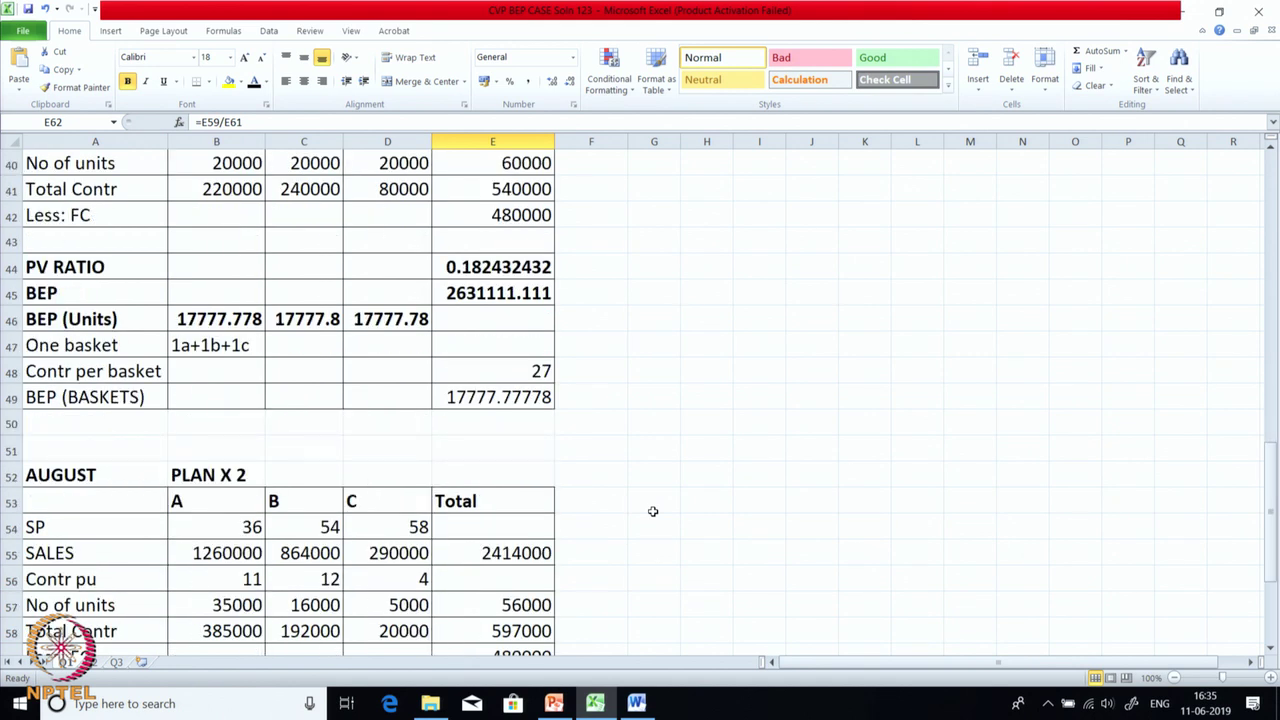
scroll(652, 511, "down", 1)
left_click(440, 189)
left_click(527, 636)
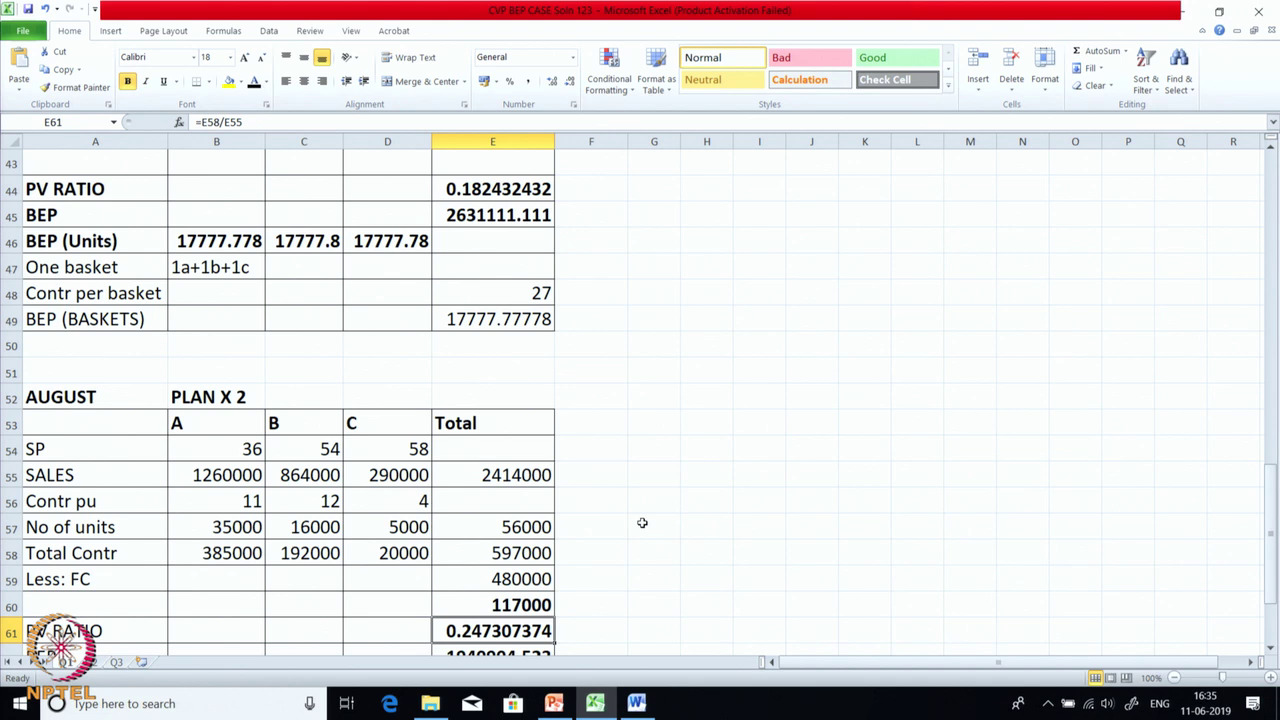
scroll(642, 523, "down", 2)
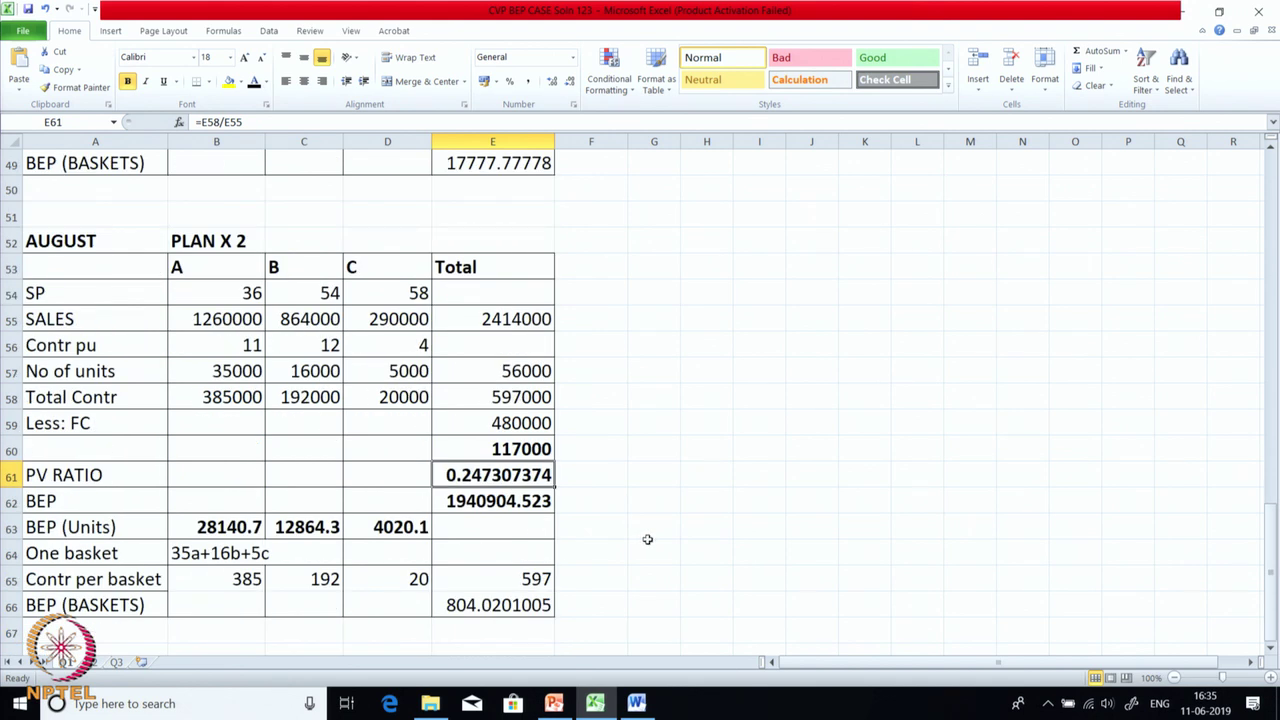
Examine the contribution per unit of products A, B and C in B11:D11 of Working Note1.
scroll(647, 539, "up", 5)
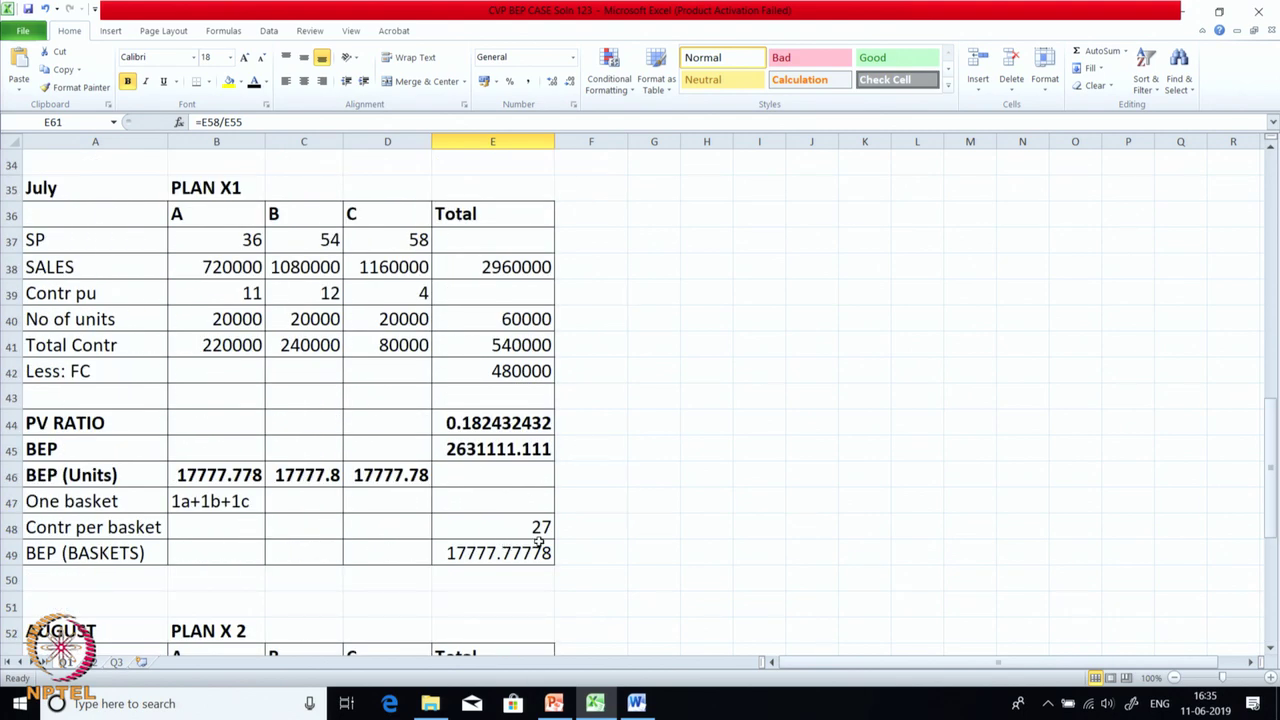
scroll(539, 543, "up", 2)
scroll(538, 537, "up", 9)
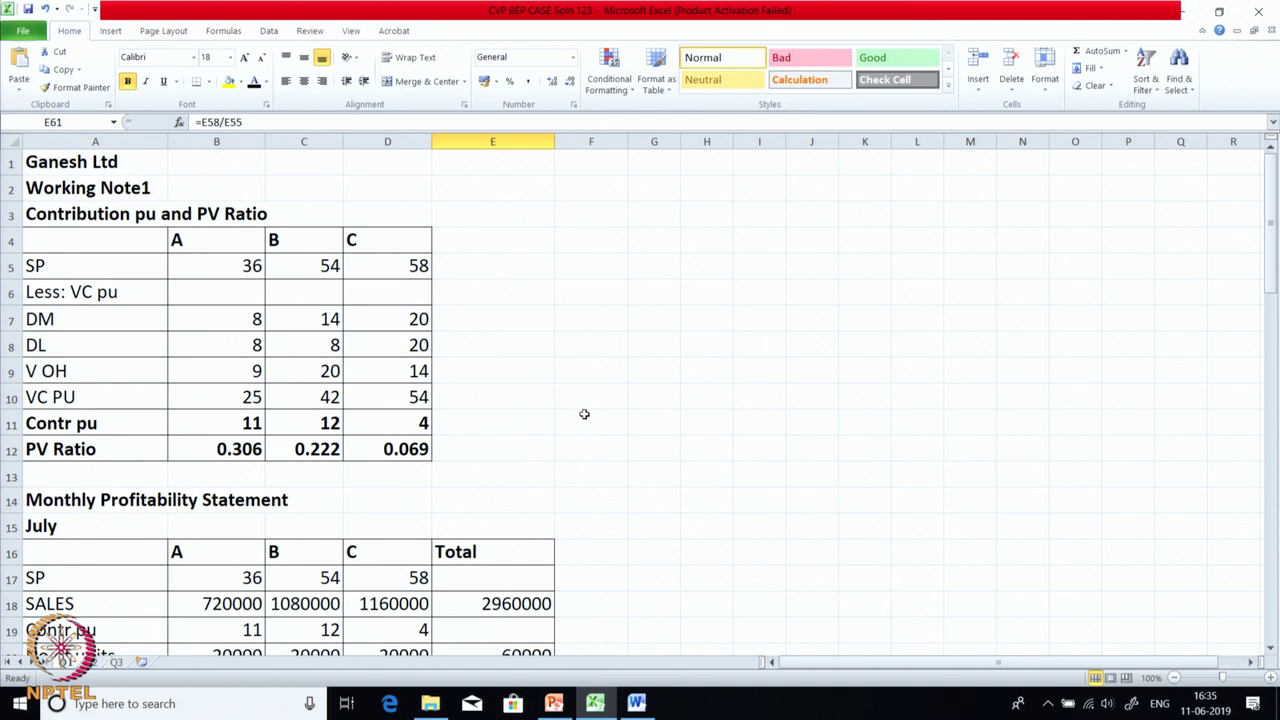
left_click(244, 421)
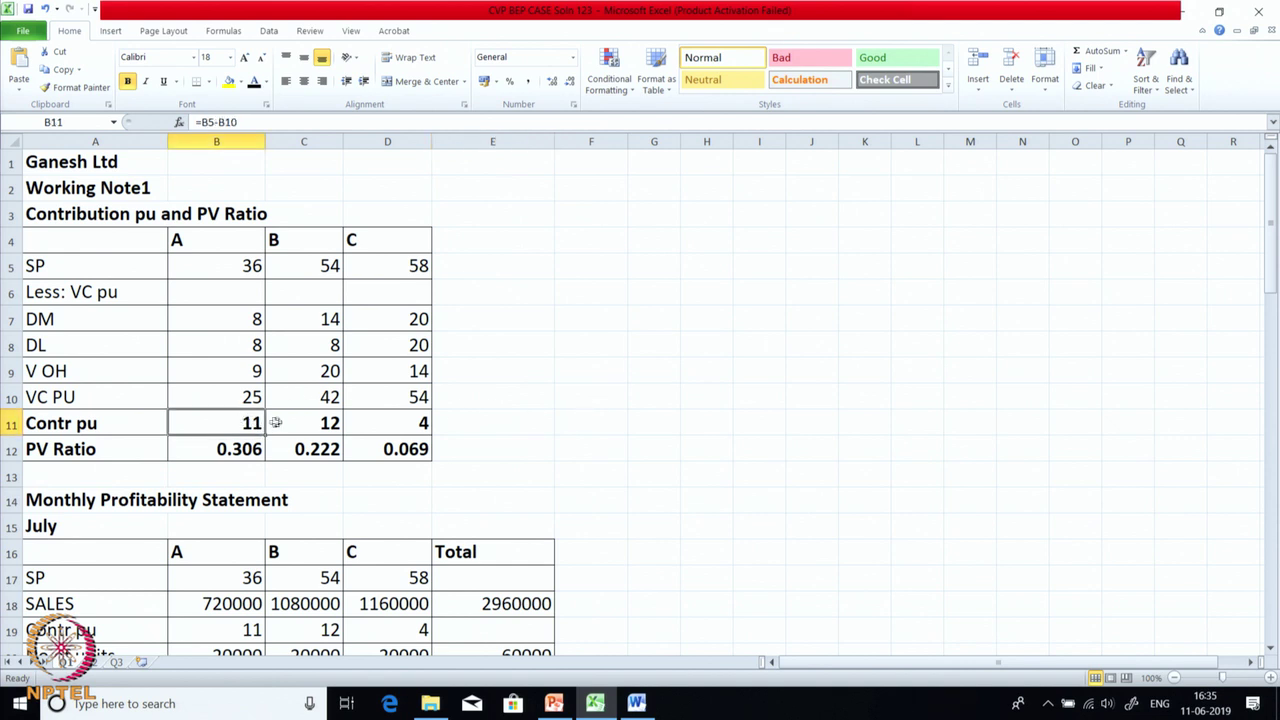
left_click(306, 418)
left_click(241, 425)
left_click(297, 424)
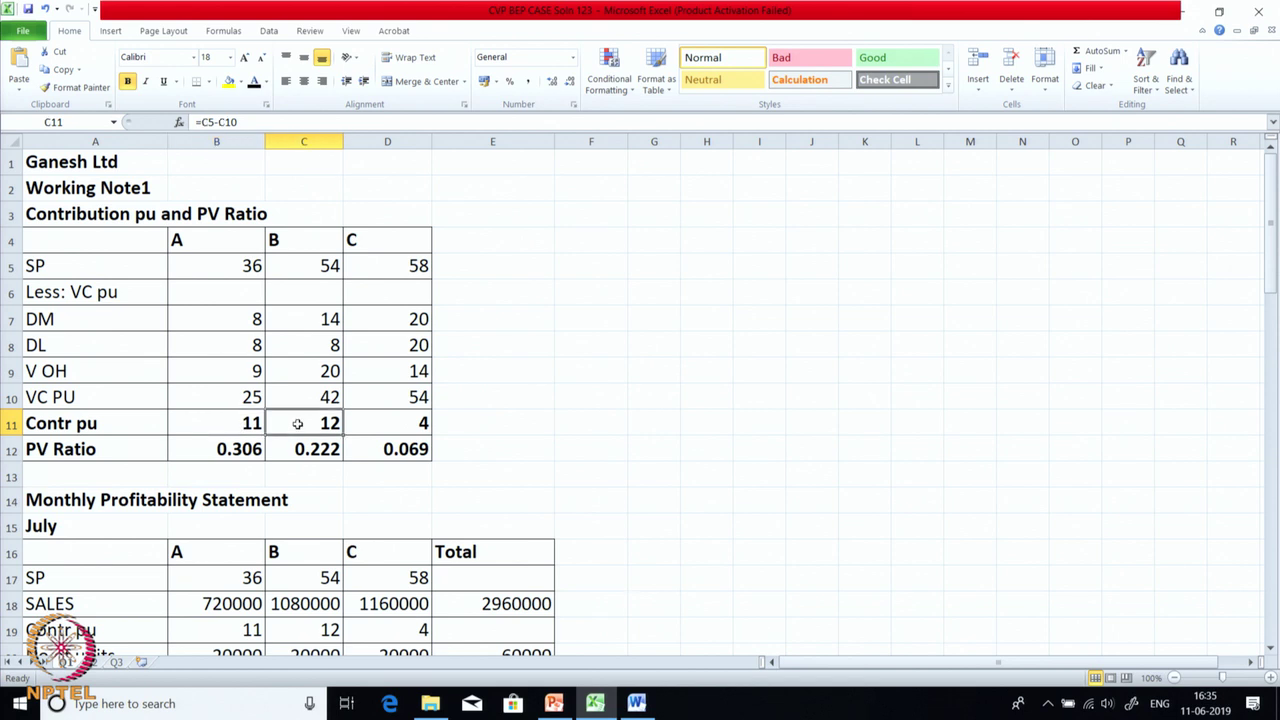
left_click(406, 423)
left_click(205, 425)
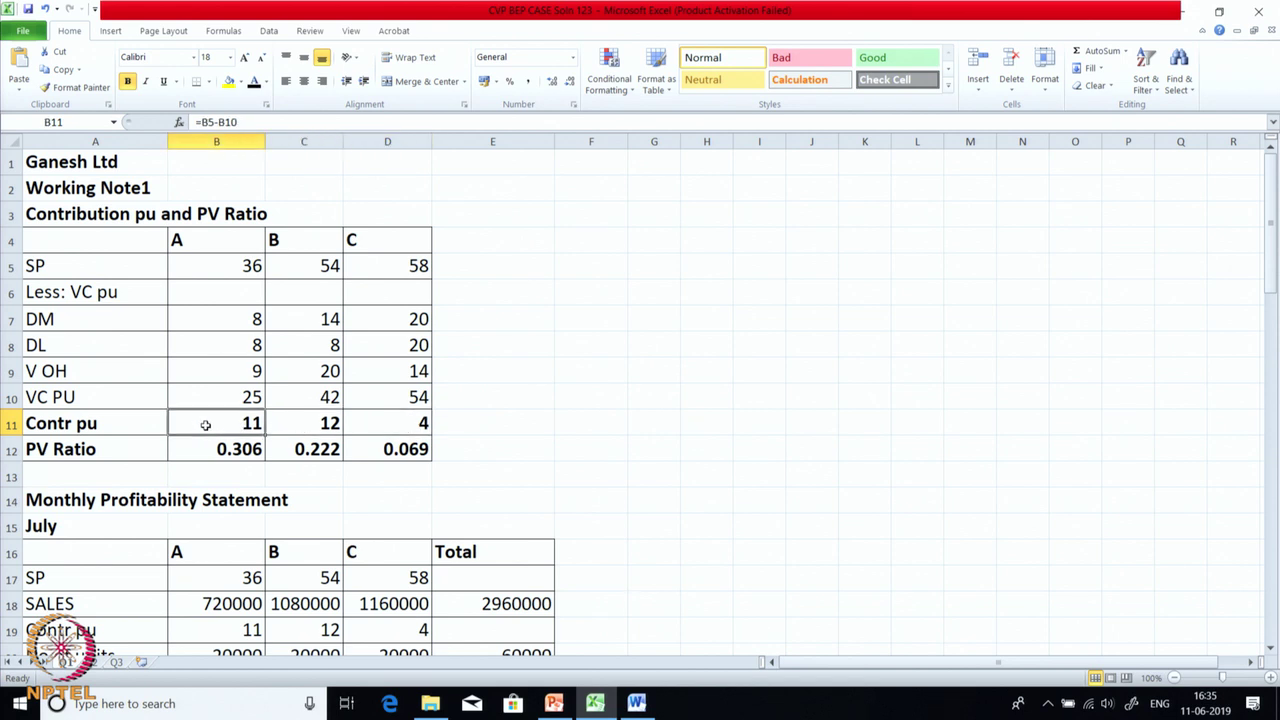
left_click(291, 423)
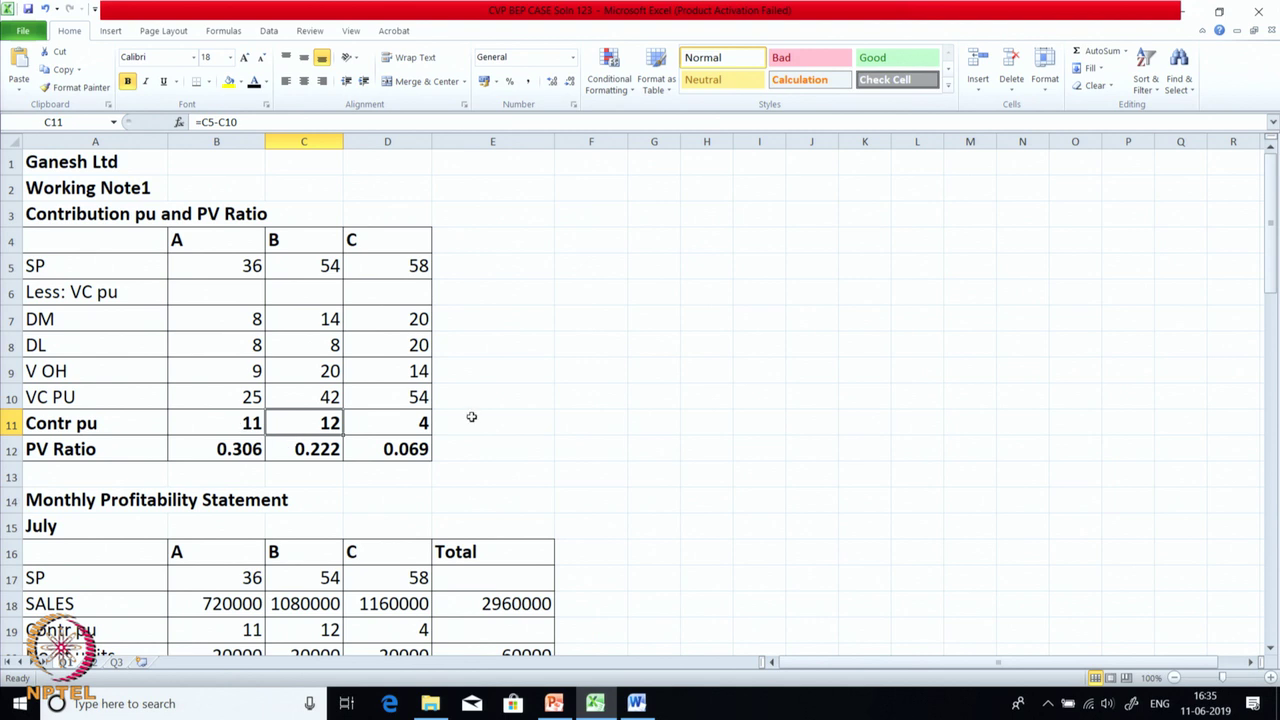
left_click(385, 417)
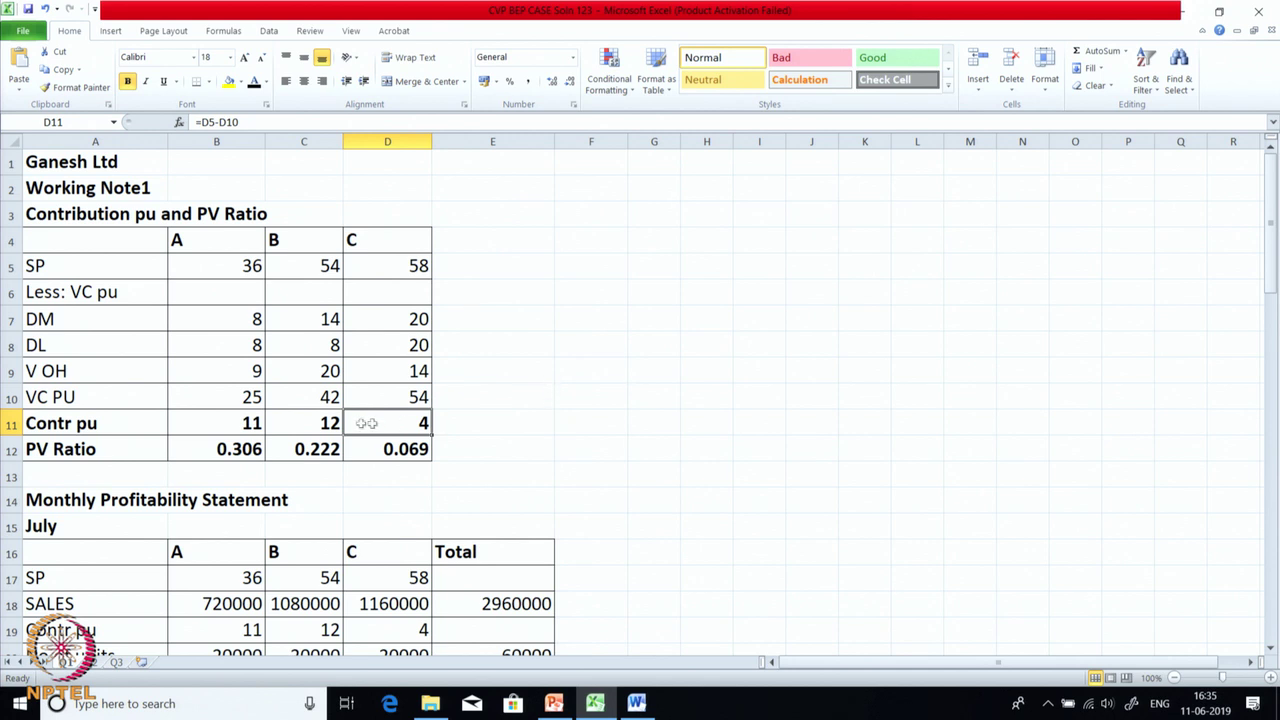
left_click(249, 428)
left_click(302, 428)
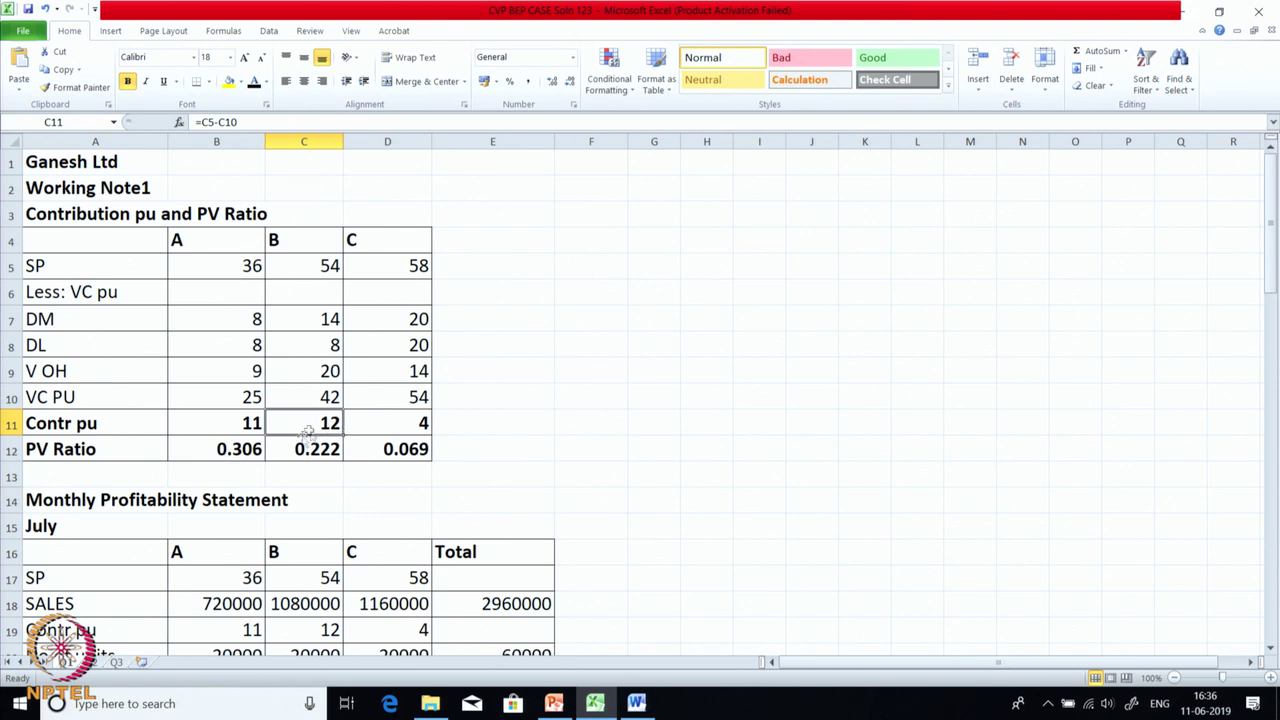
Compare the PV Ratios of products A and B in B12:C12 with B's contribution per unit in C11.
left_click(212, 449)
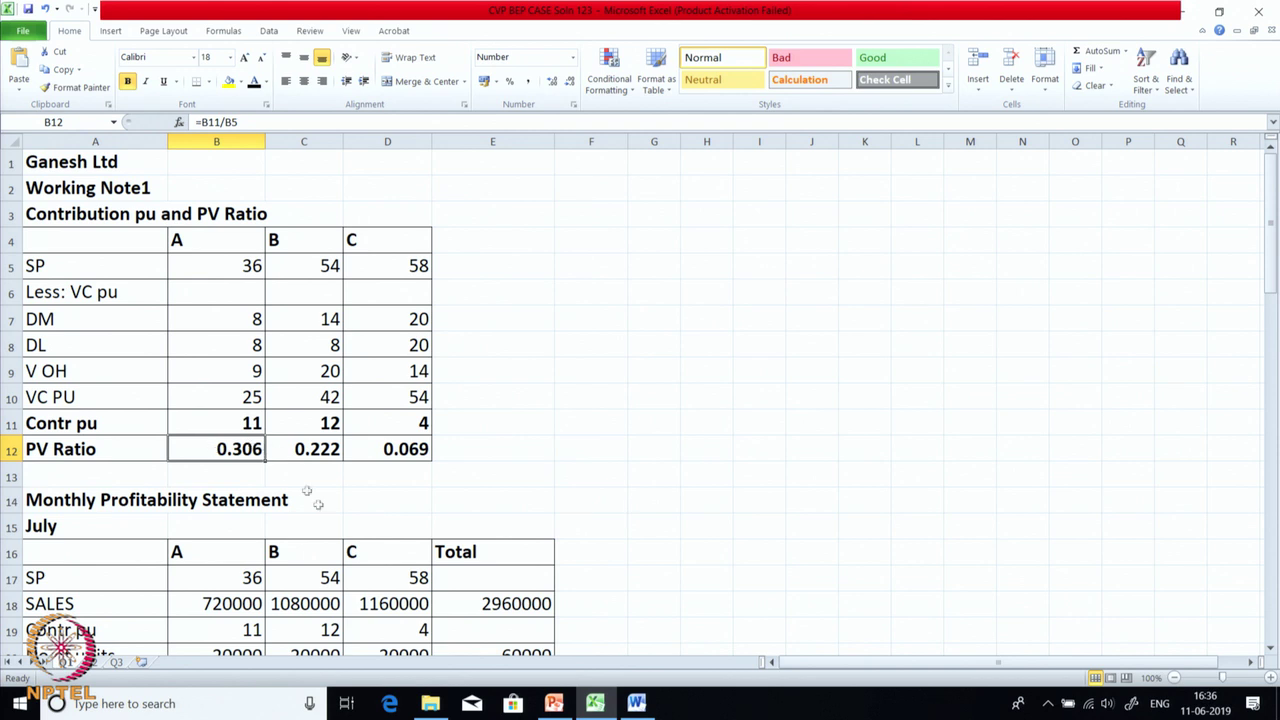
left_click(329, 445)
left_click(328, 425)
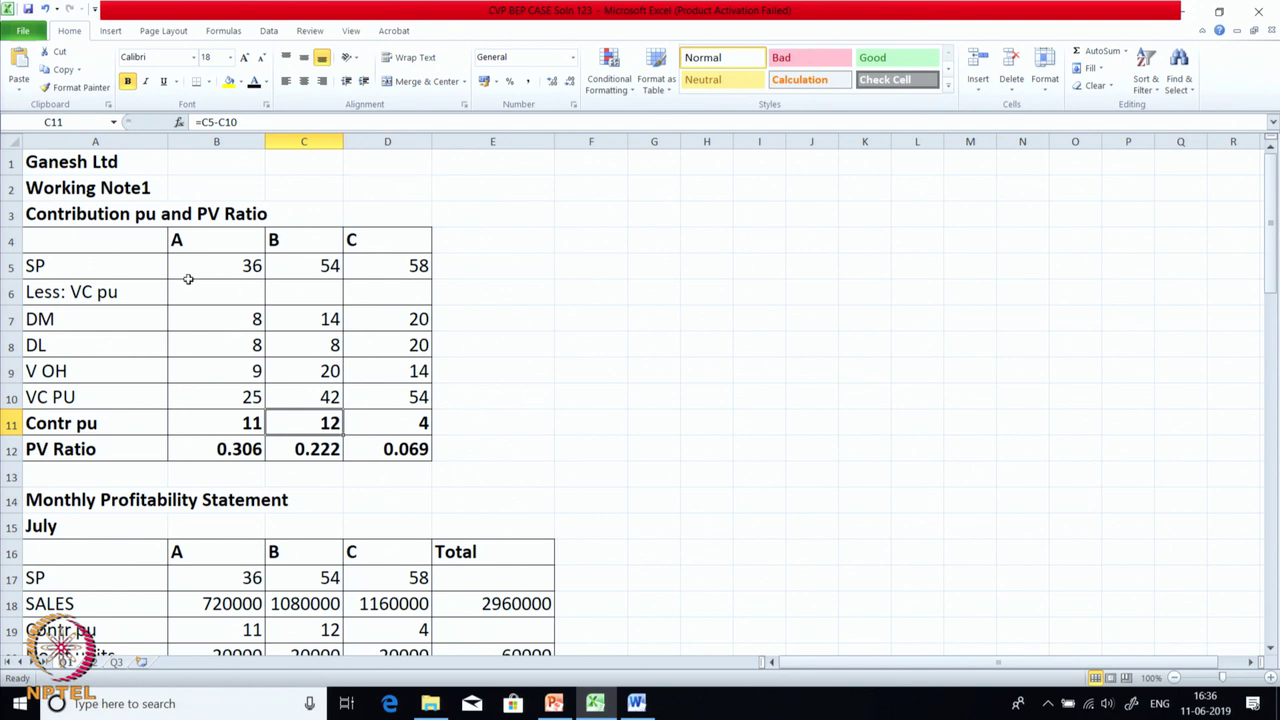
left_click(234, 456)
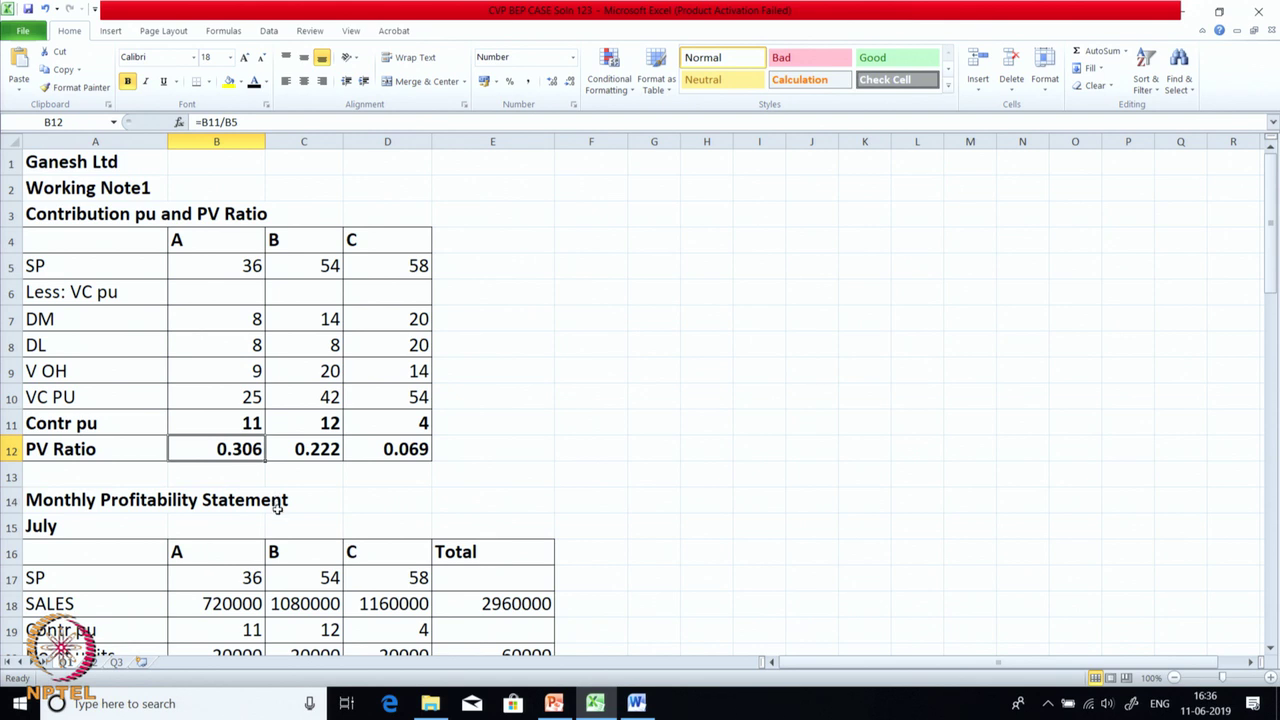
left_click(506, 455)
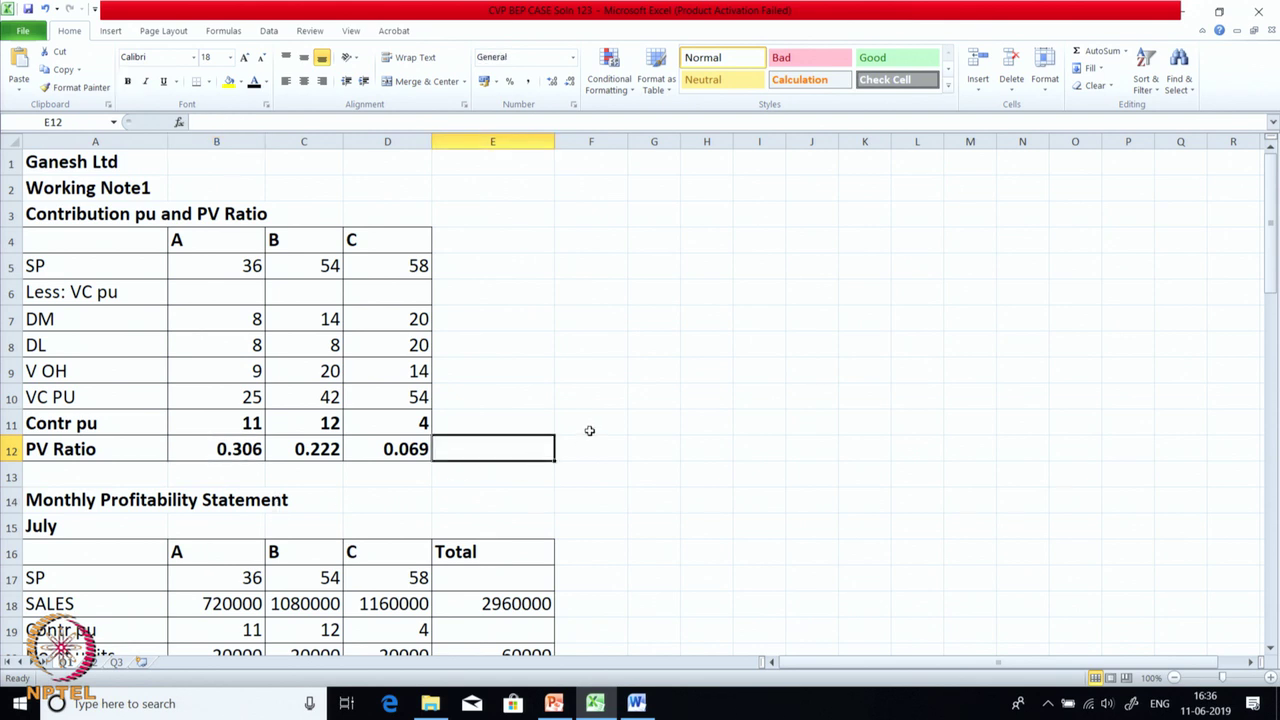
Review PLAN X2's overall PV RATIO in E61 again.
scroll(580, 431, "down", 8)
scroll(565, 431, "down", 5)
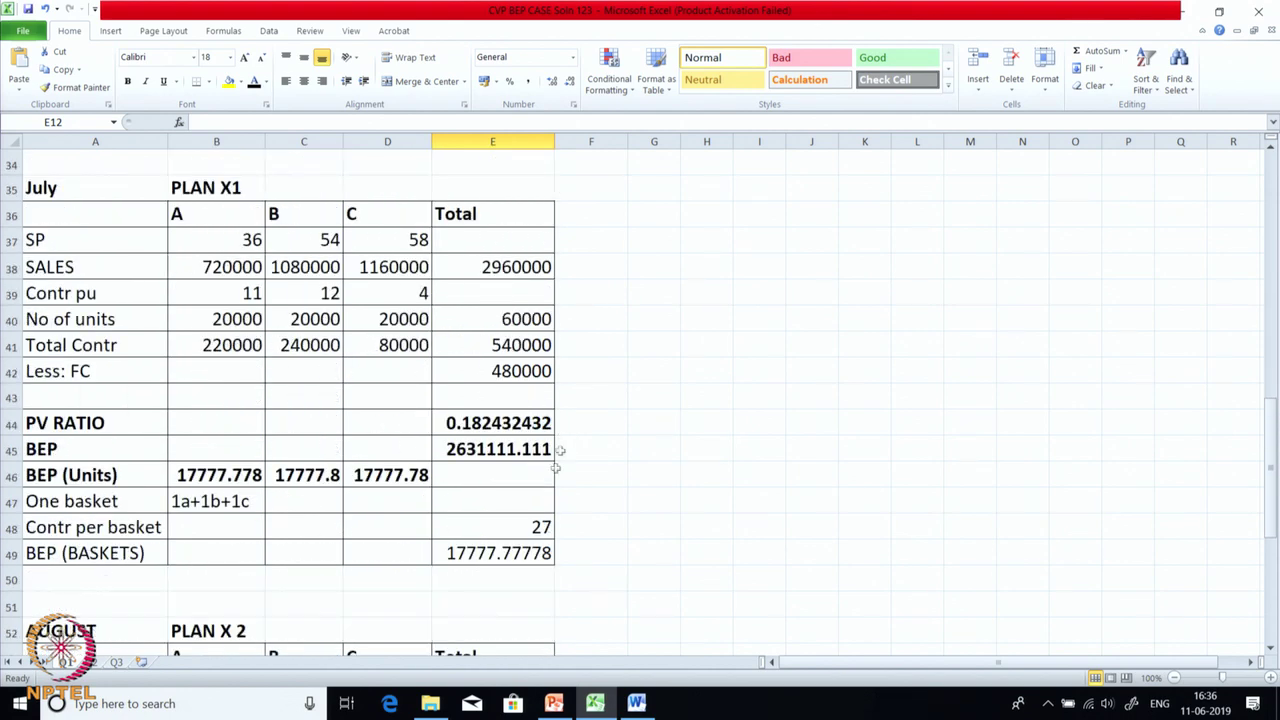
scroll(499, 518, "down", 3)
left_click(490, 477)
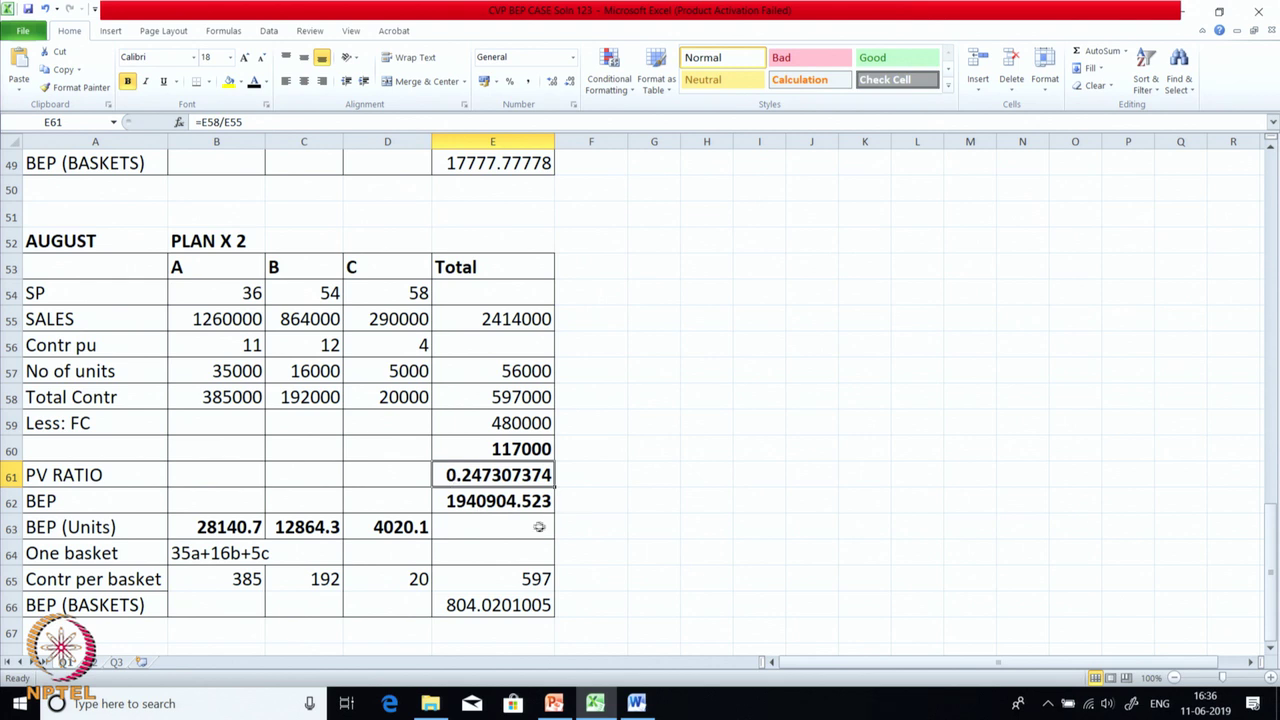
Recheck the Q.1 requirements in the Word document, and review PLAN X2's PV RATIO and BEP in E61:E62 in Excel.
left_click(636, 703)
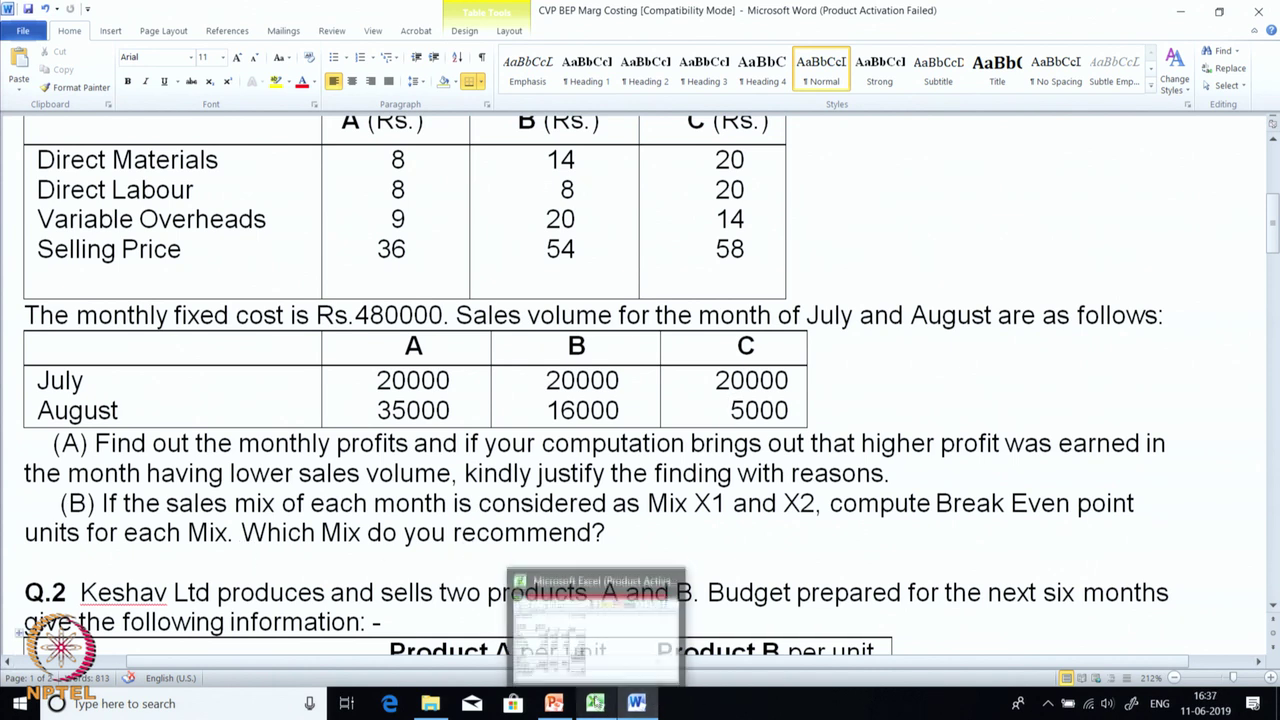
left_click(596, 705)
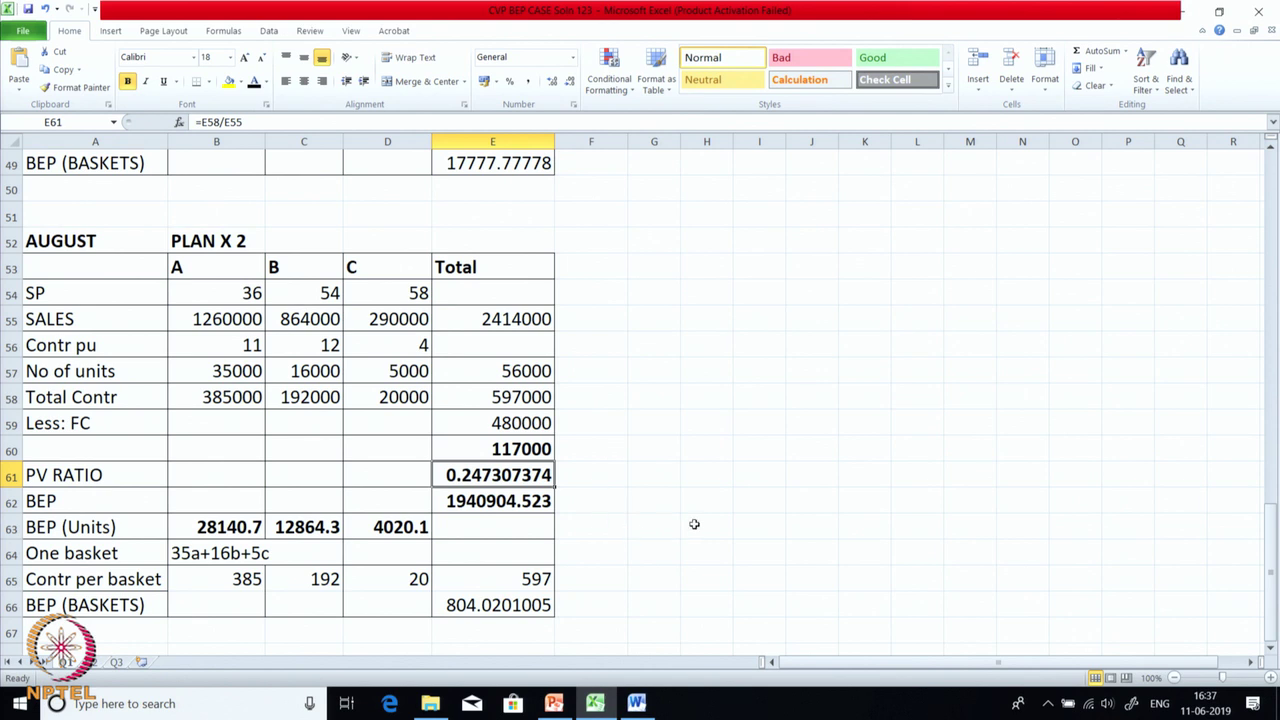
scroll(674, 497, "down", 2)
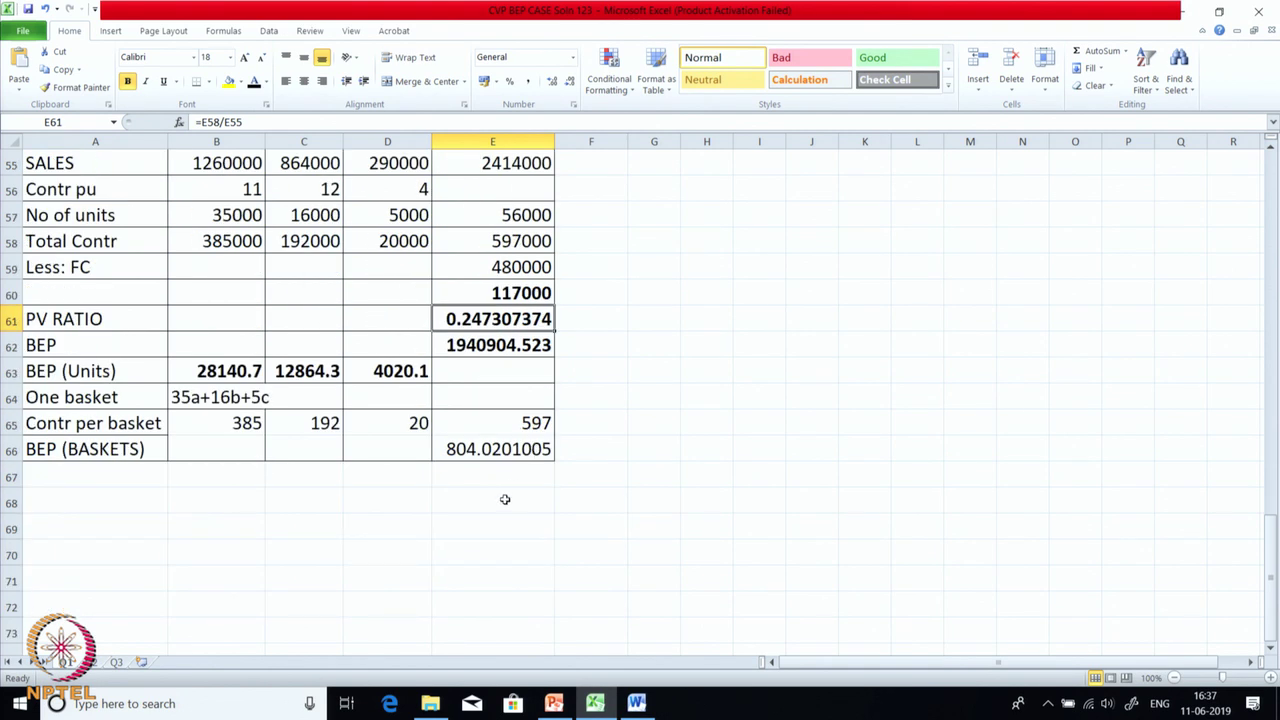
scroll(503, 500, "up", 2)
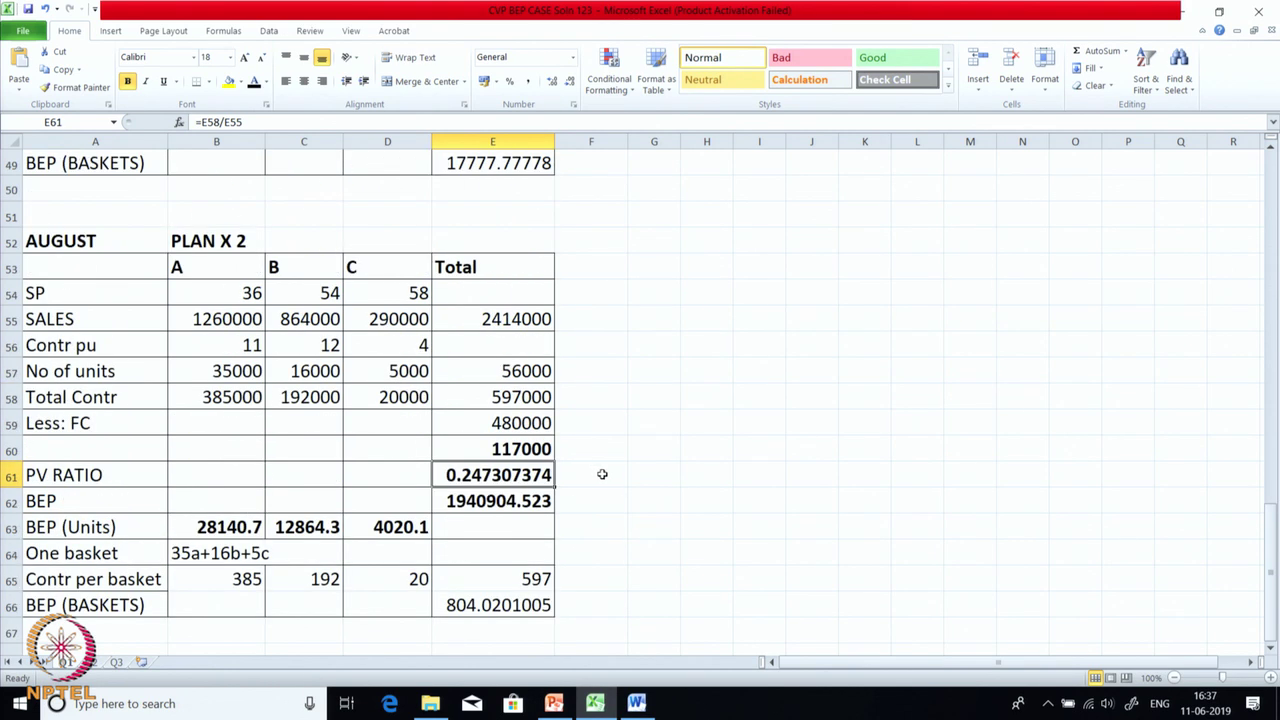
left_click(495, 522)
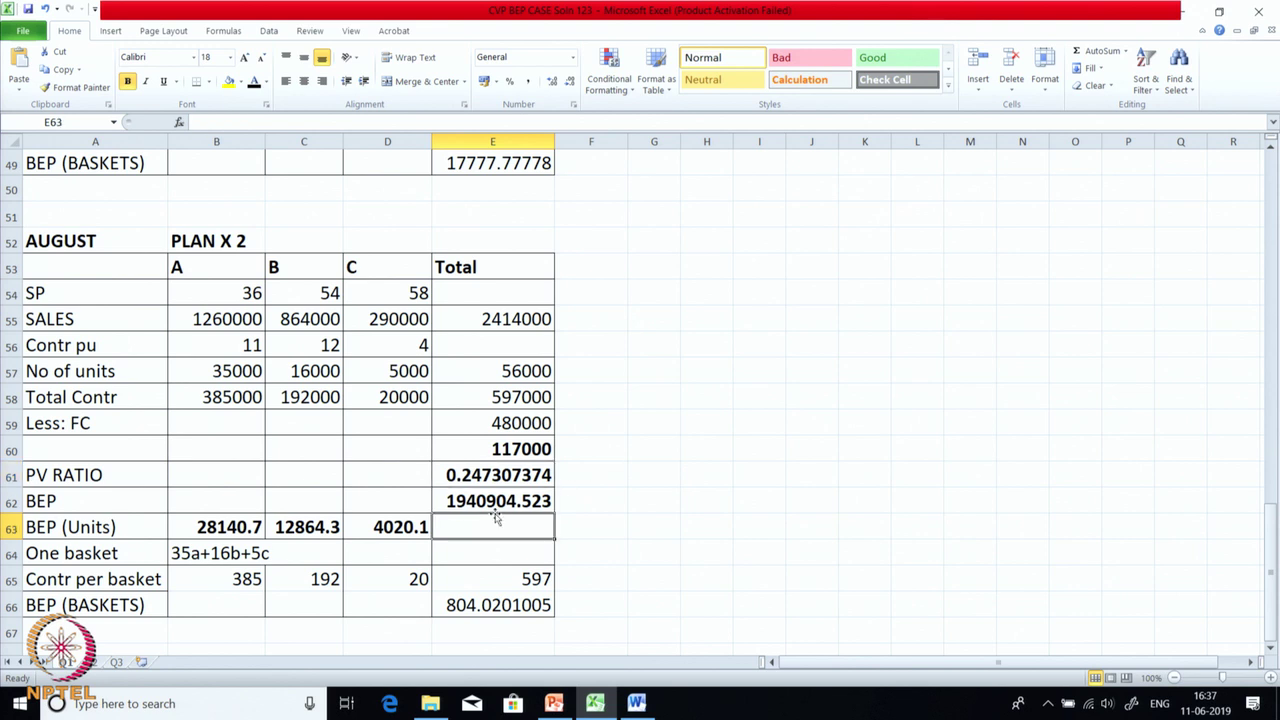
left_click(496, 502)
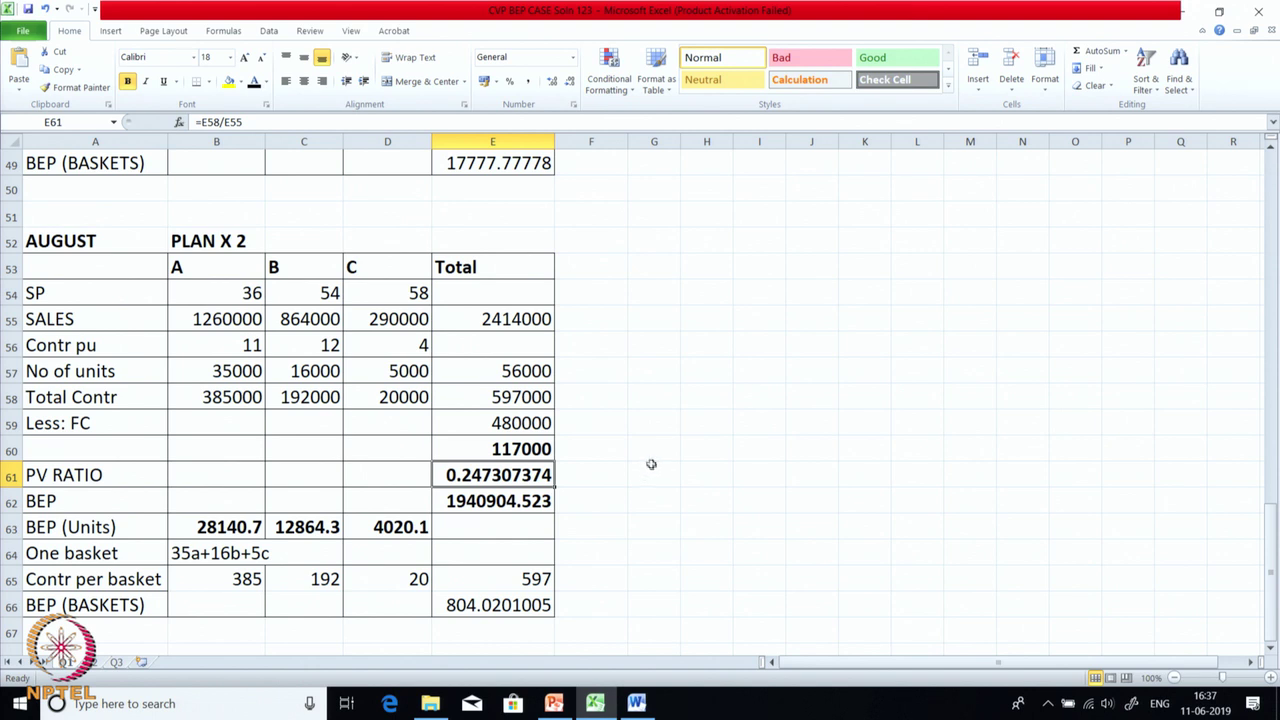
Switch to the Word document and read Q.2 on Keshav Ltd, covering its cost data and the 4A:3B and 4A to 4B sales mixes.
left_click(634, 705)
scroll(682, 455, "down", 5)
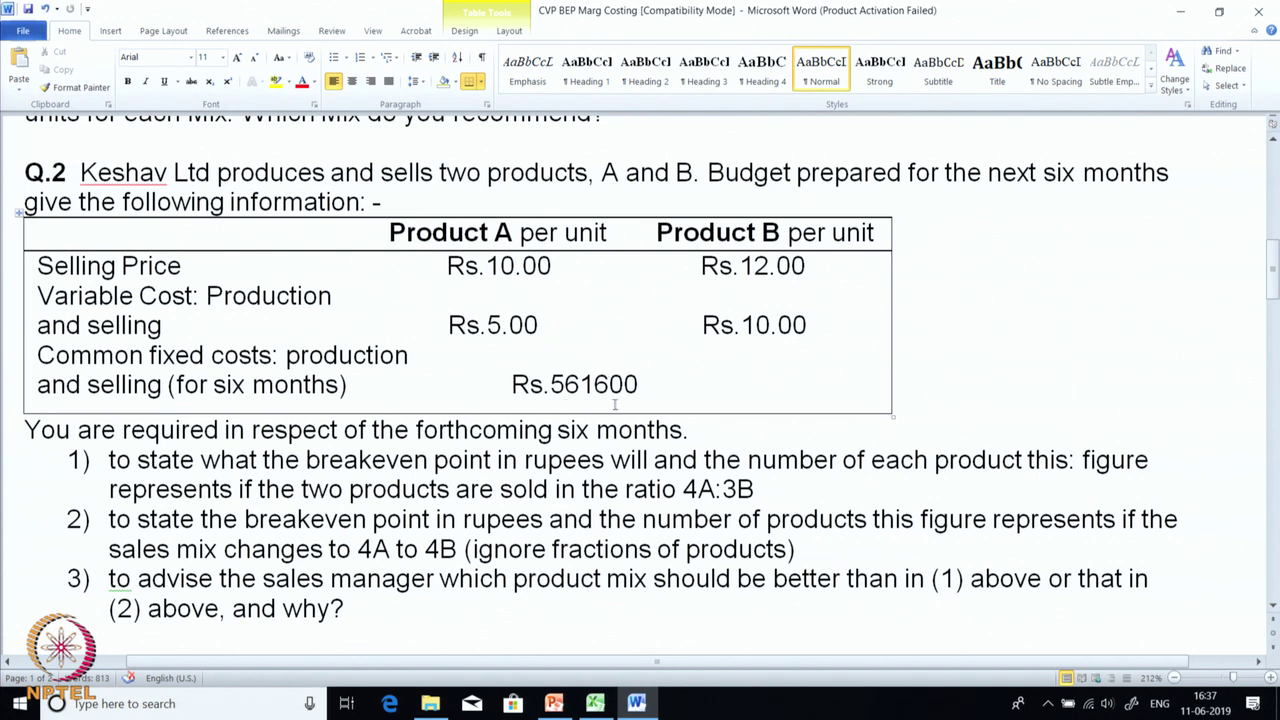
scroll(612, 405, "down", 1)
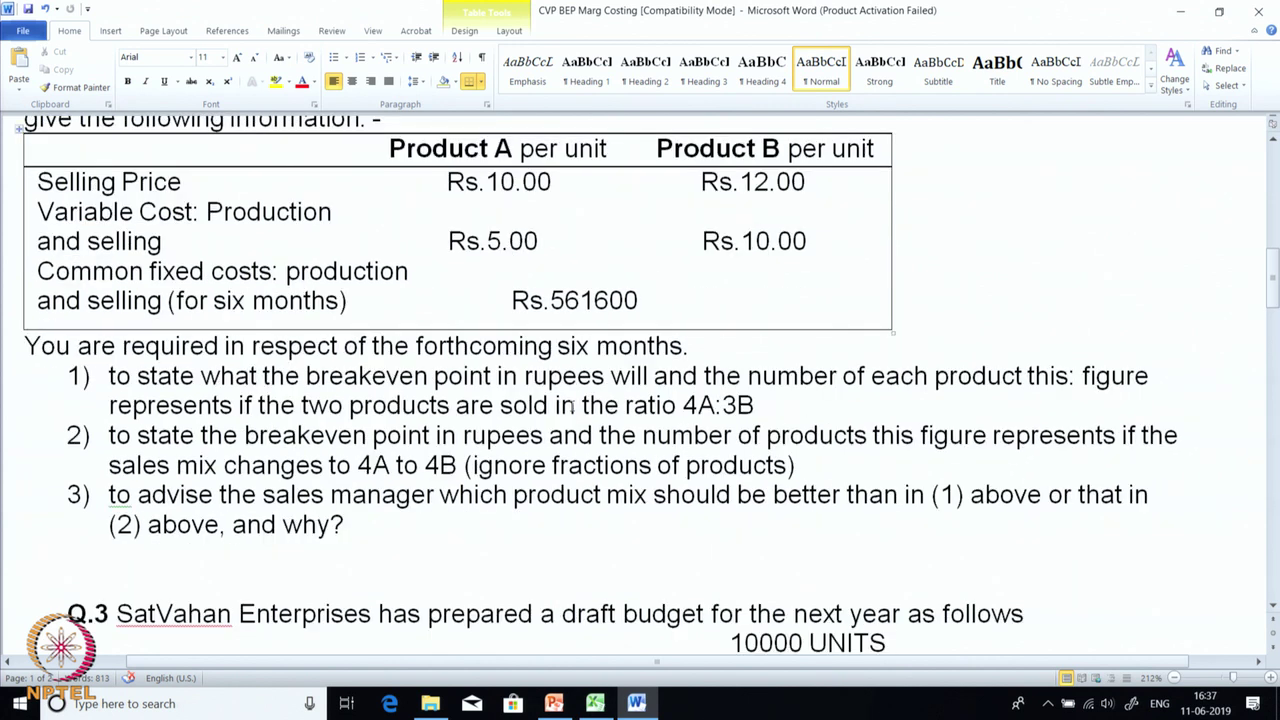
scroll(573, 406, "up", 1)
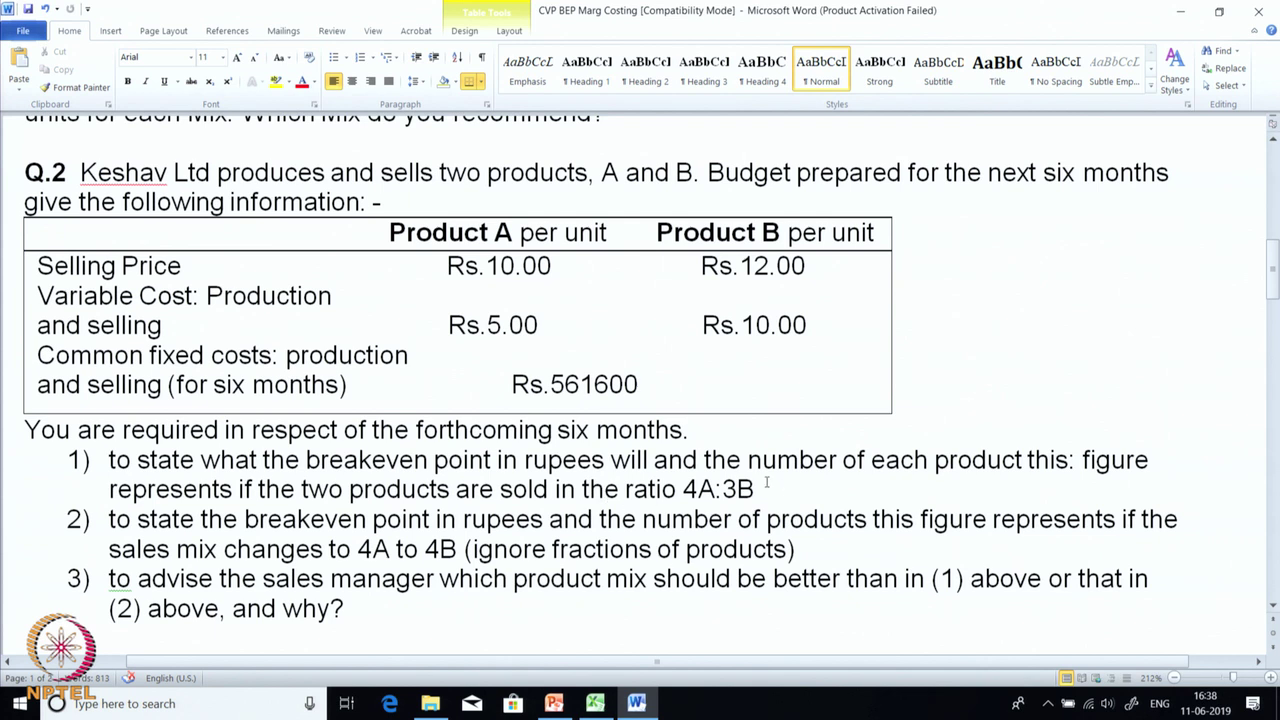
left_click(697, 489)
left_click(769, 495)
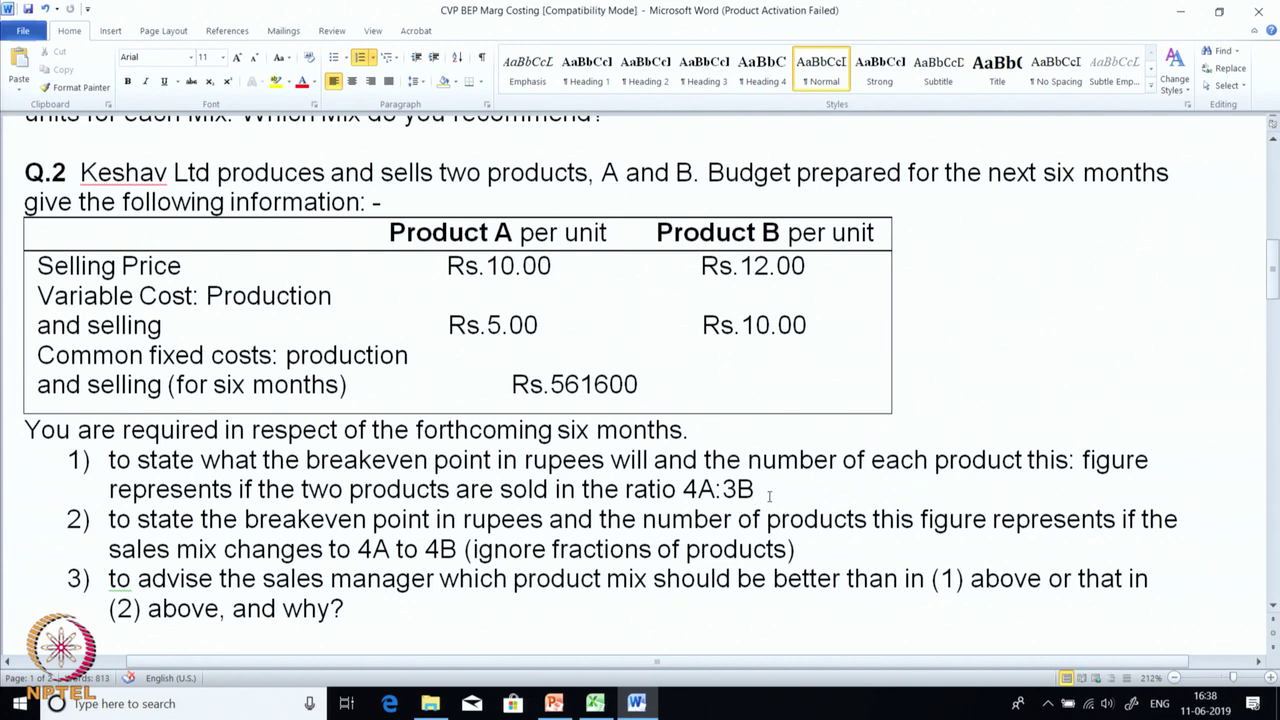
scroll(769, 496, "down", 1)
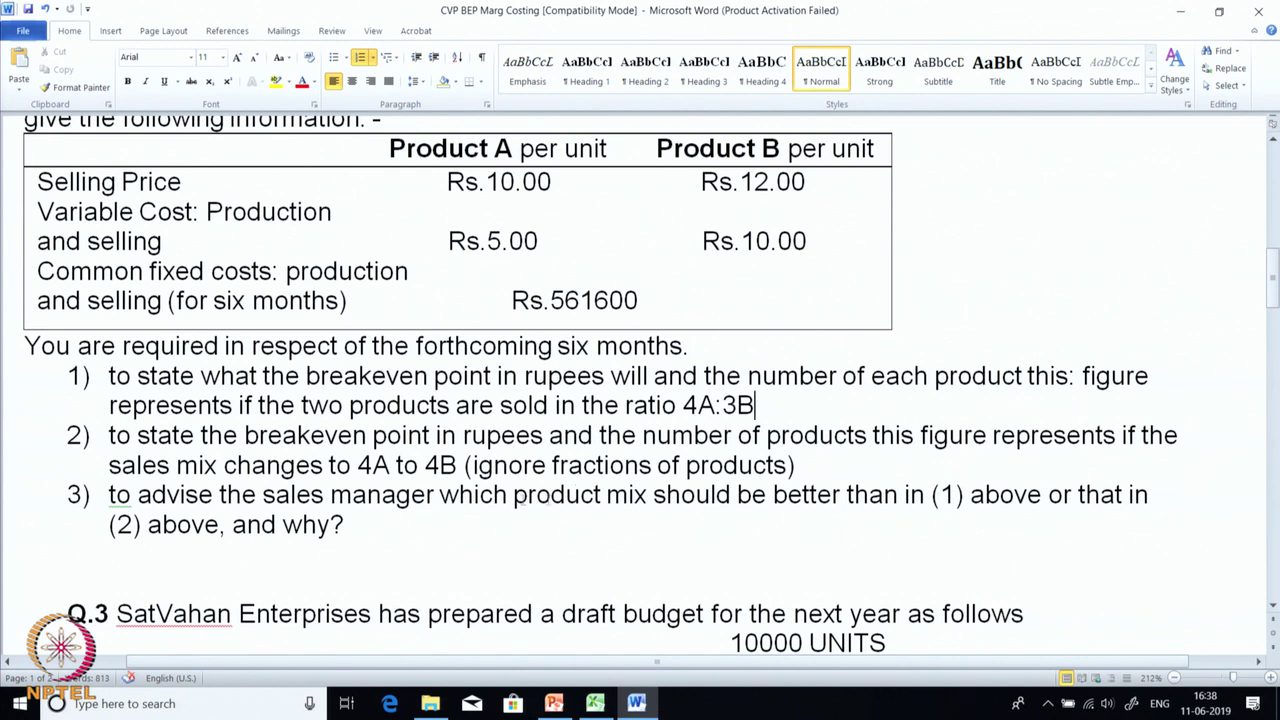
left_click(395, 468)
left_click(465, 468)
left_click(657, 528)
Switch to Excel and open the Q2 sheet at the start of the Keshav Ltd table.
left_click(596, 703)
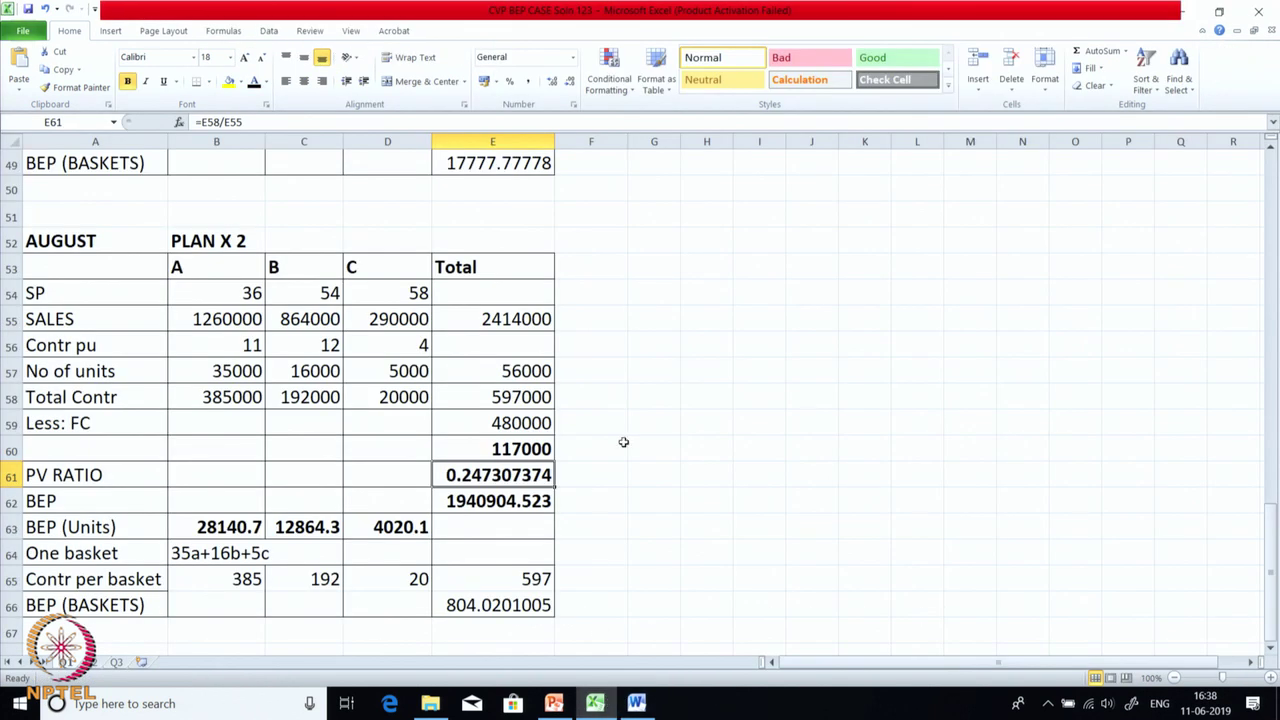
left_click(92, 669)
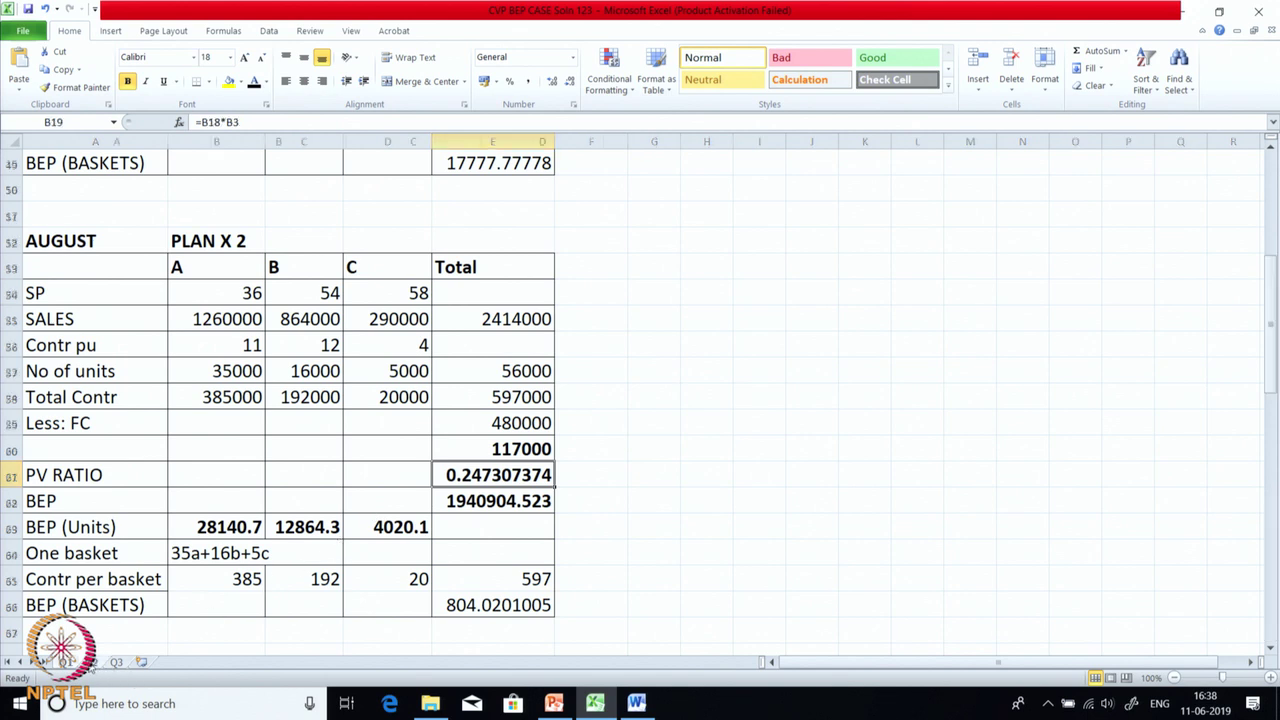
scroll(347, 512, "up", 5)
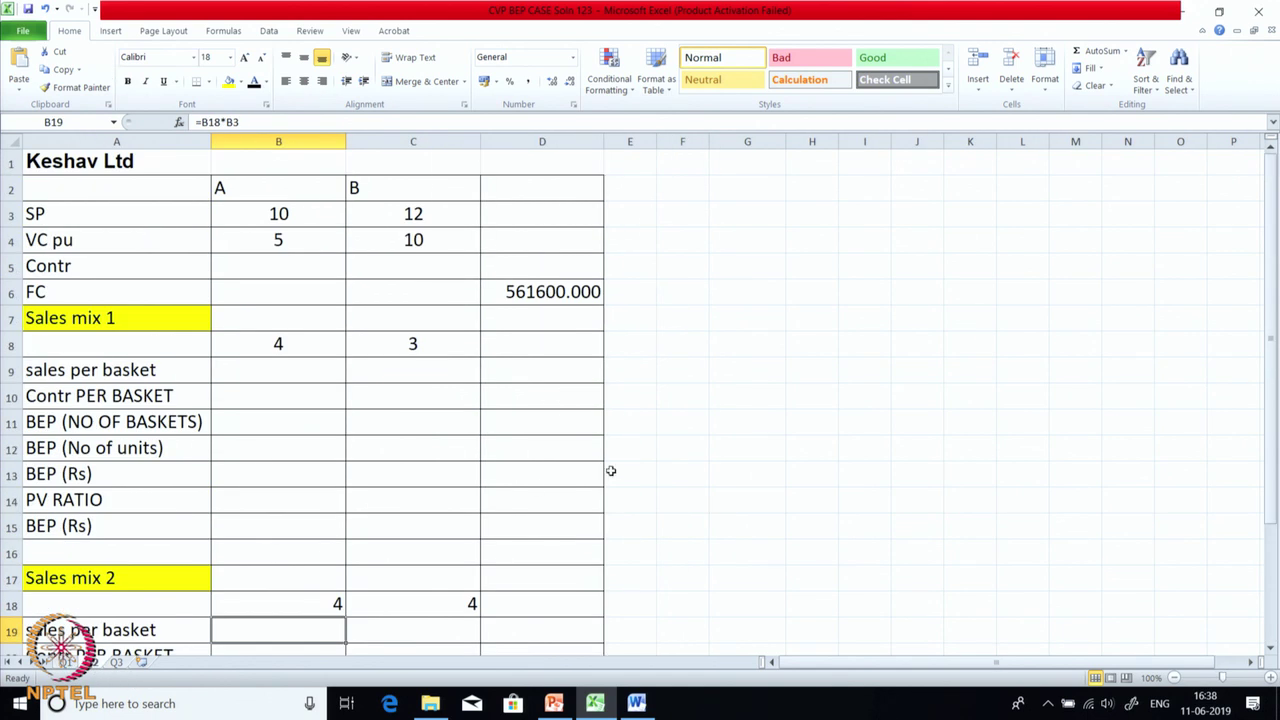
left_click(666, 462)
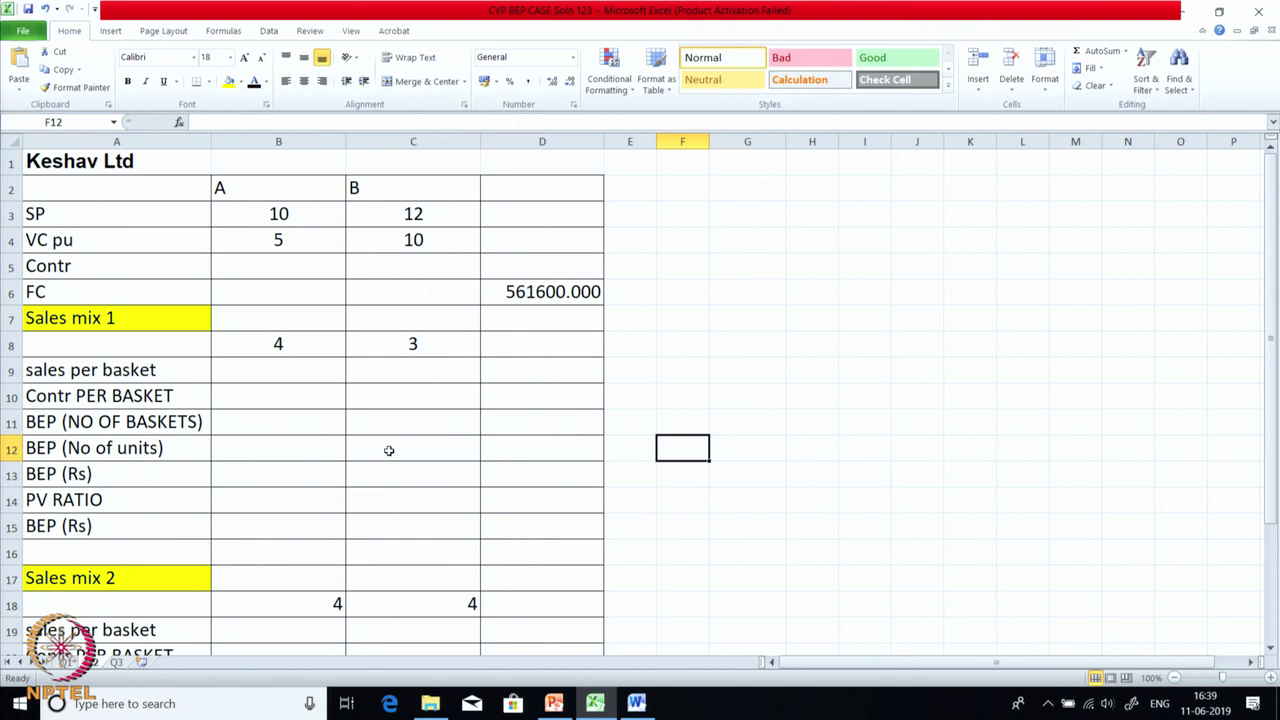
Centre the product headings A and B in B2:C2.
left_click_drag(285, 180, 414, 204)
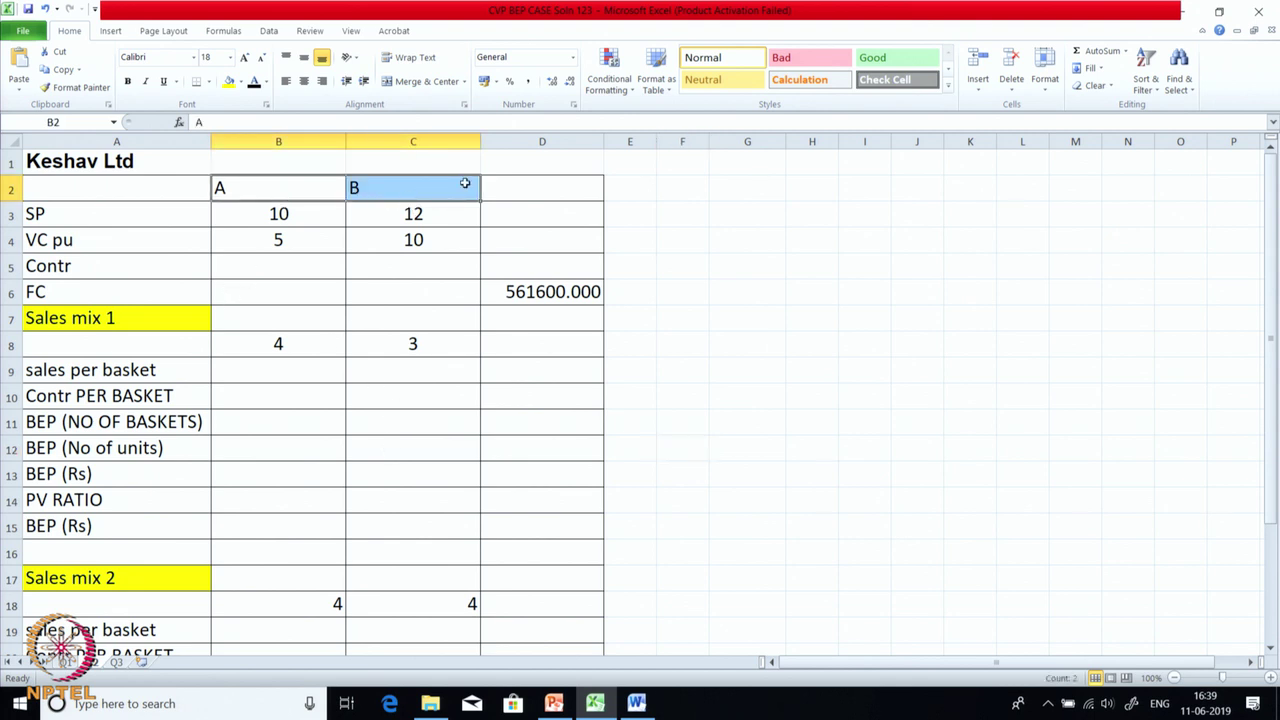
left_click(304, 81)
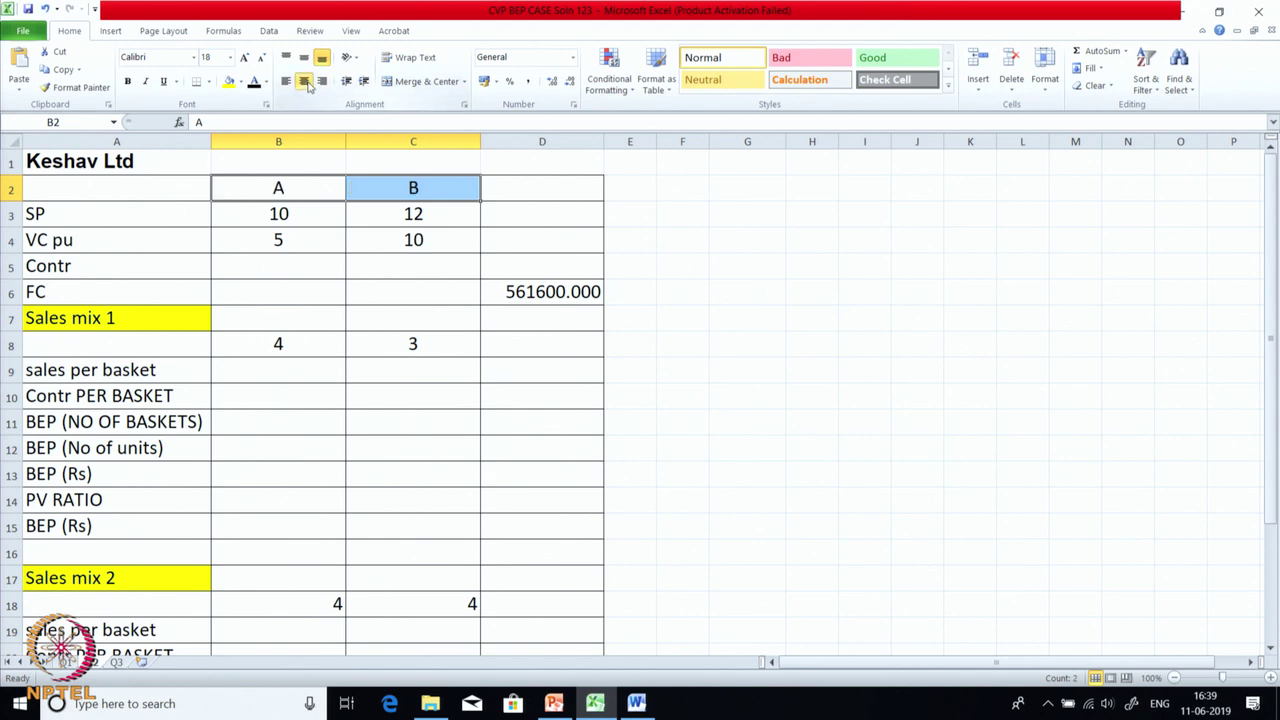
left_click(754, 291)
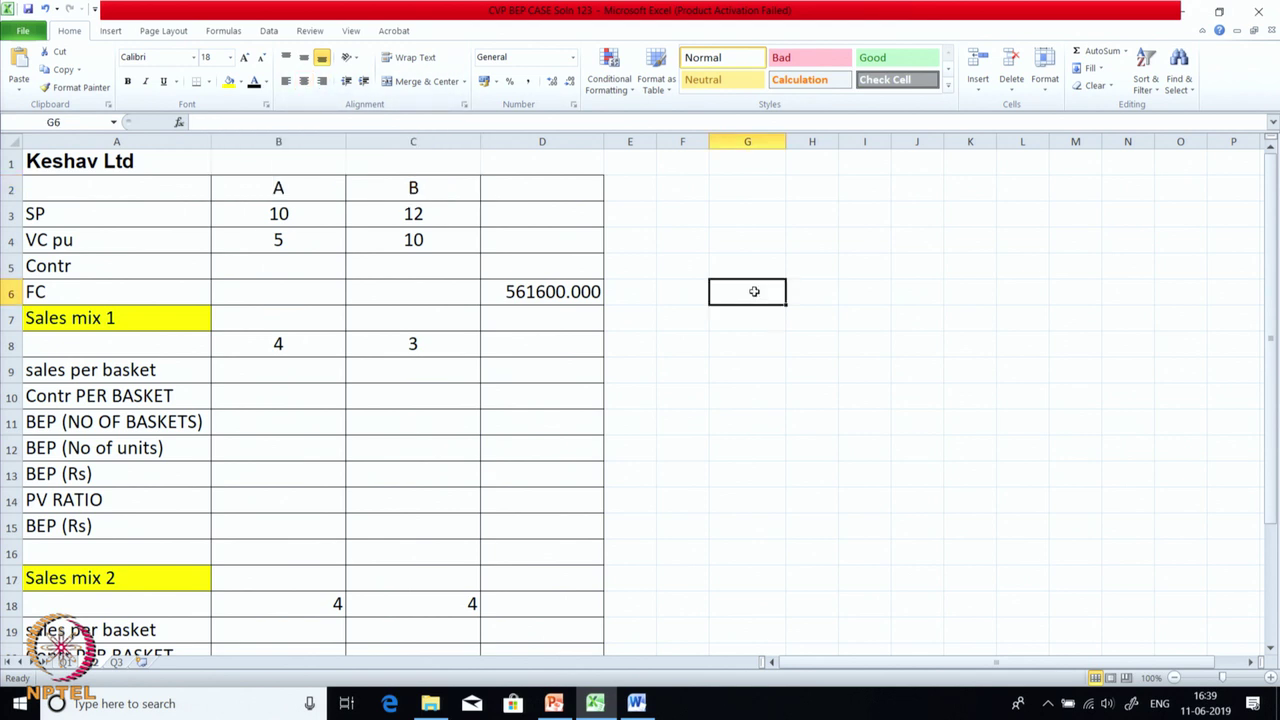
Reveal the contribution per unit of products A and B in B5:C5 by making the font black.
left_click(286, 266)
left_click(254, 82)
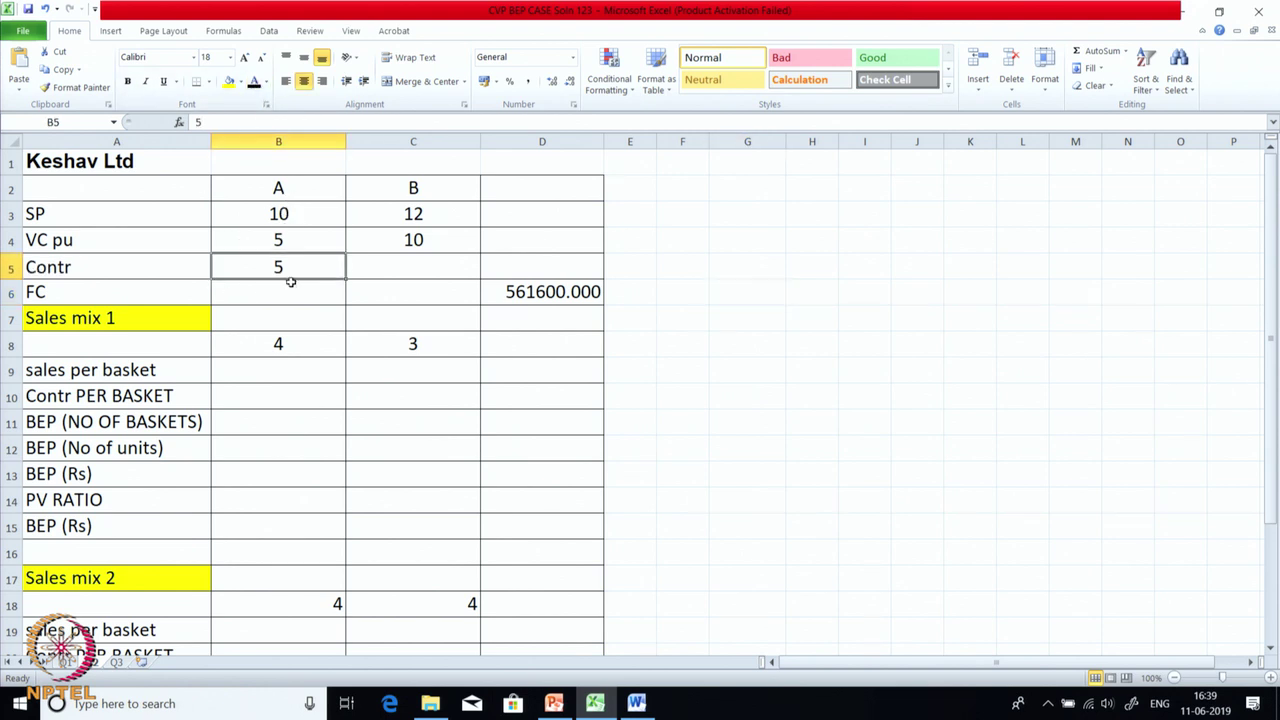
left_click(391, 262)
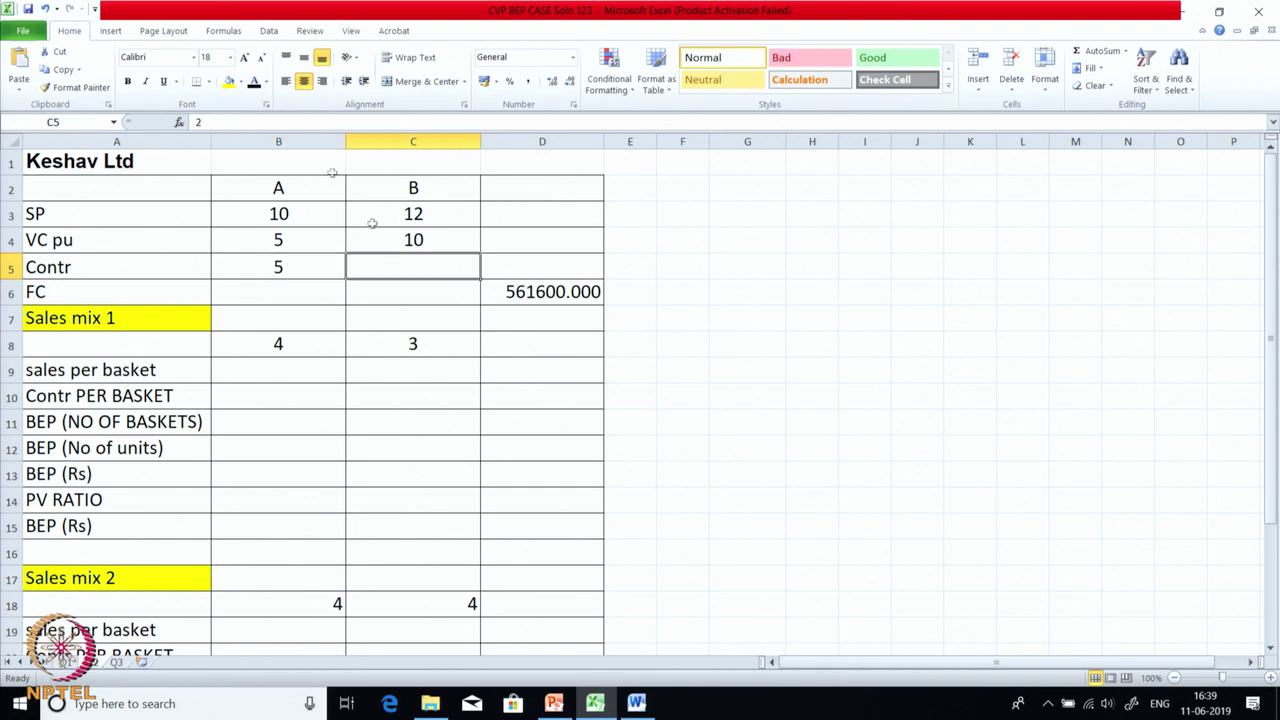
left_click(252, 84)
left_click(697, 288)
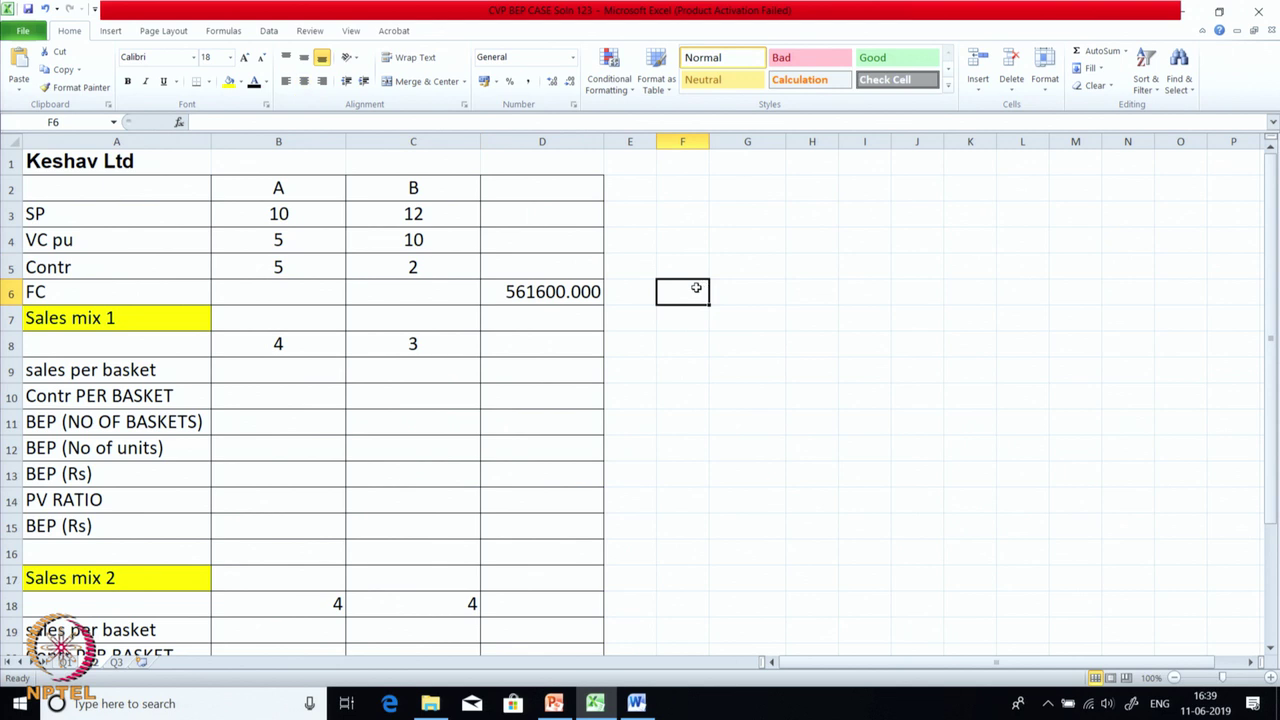
Check the fixed cost and Sales mix 1 ratio, and reveal the sales per basket with its total in B9:D9 in black font.
left_click(548, 296)
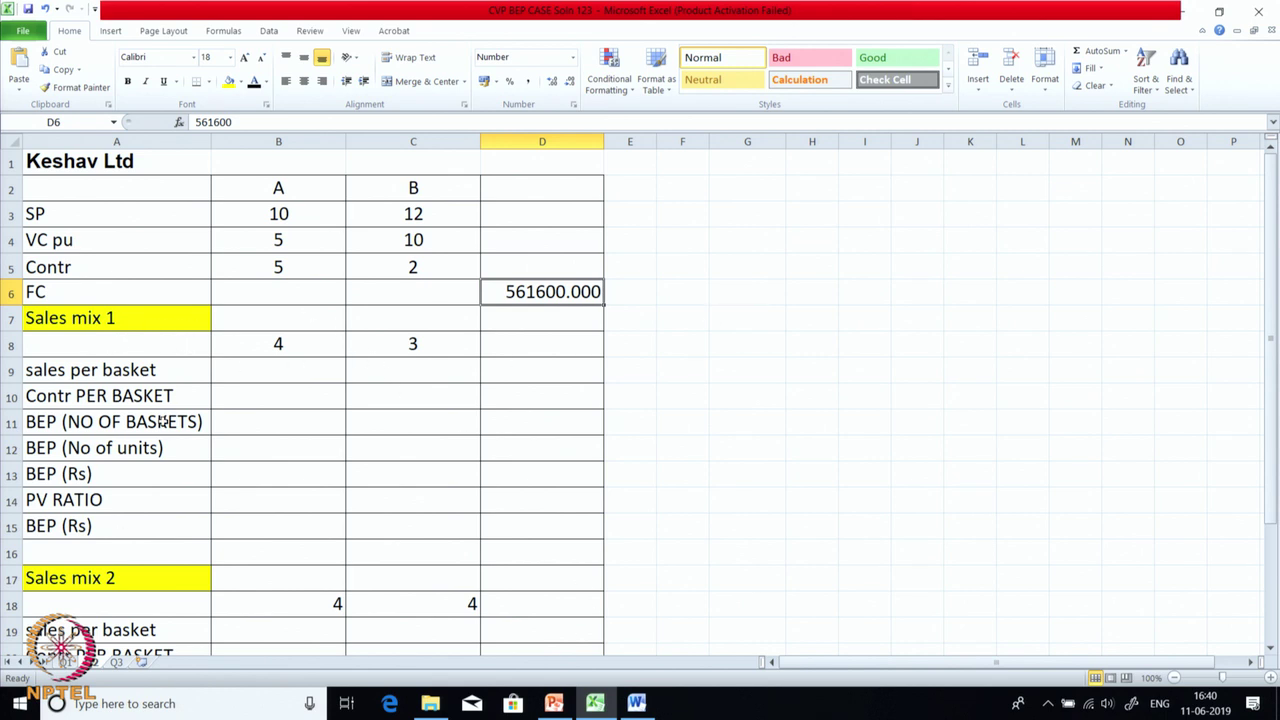
left_click(281, 343)
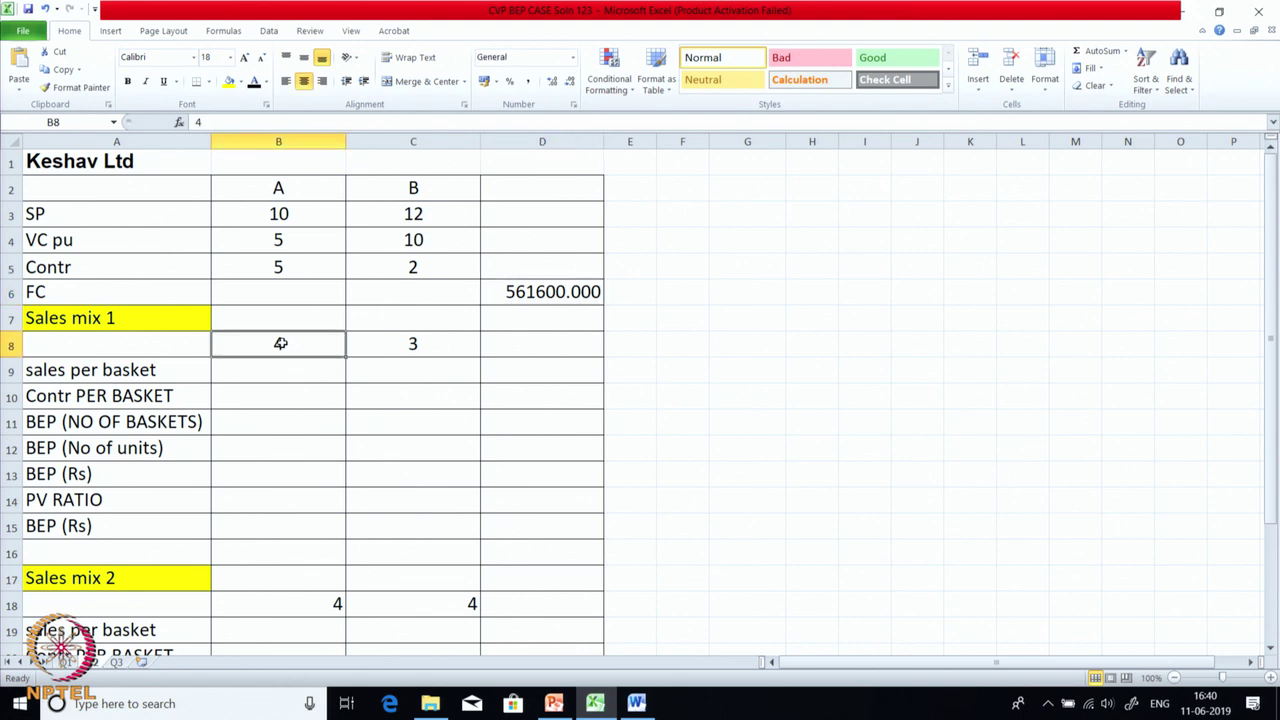
double_click(382, 345)
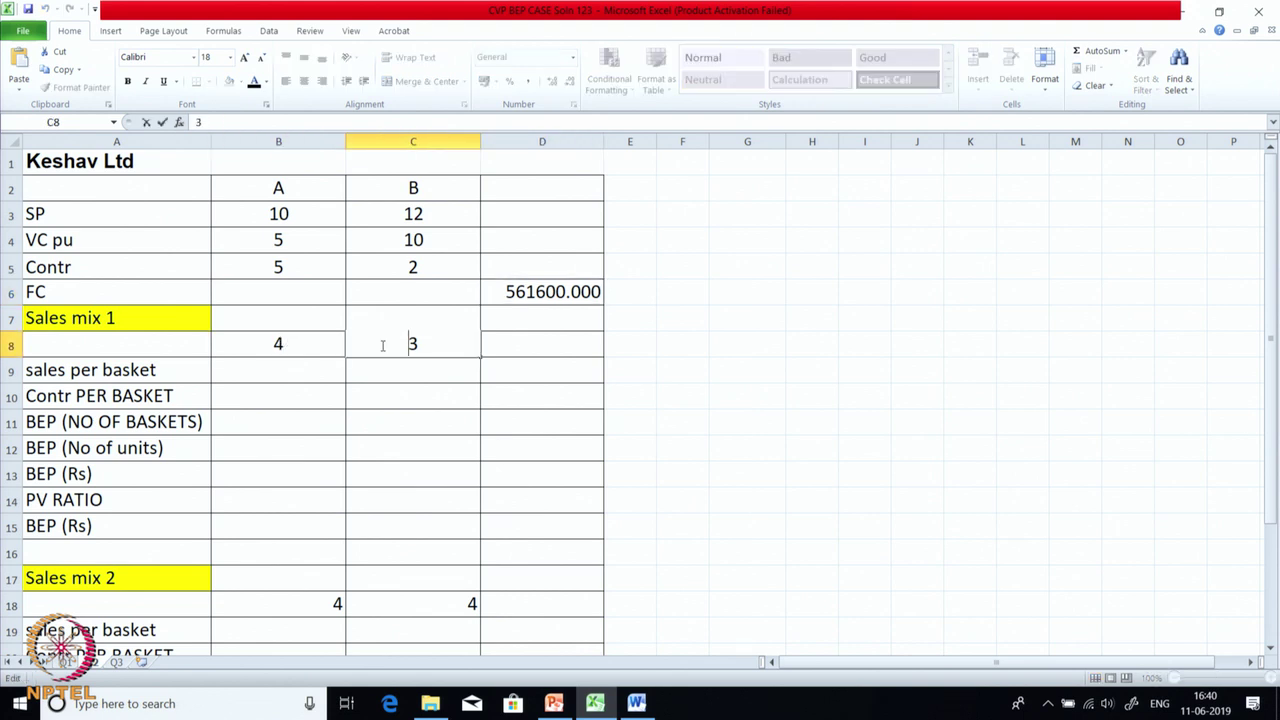
left_click(688, 423)
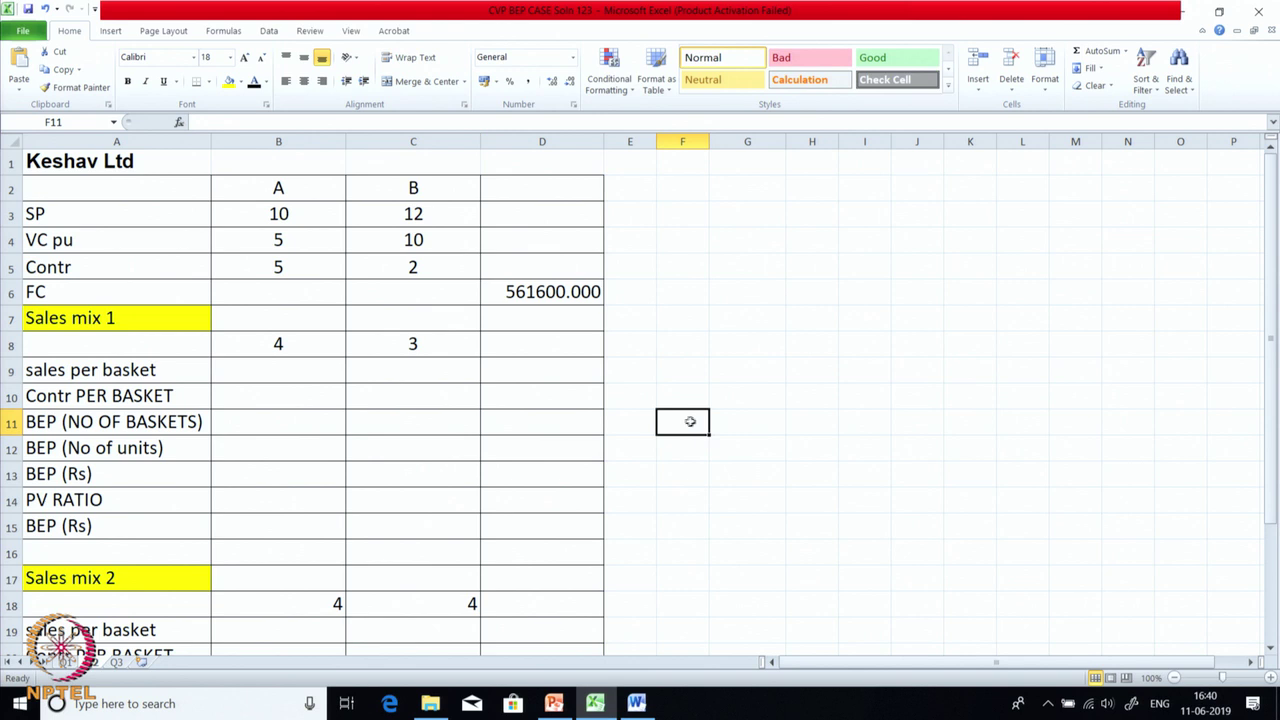
left_click_drag(281, 371, 413, 369)
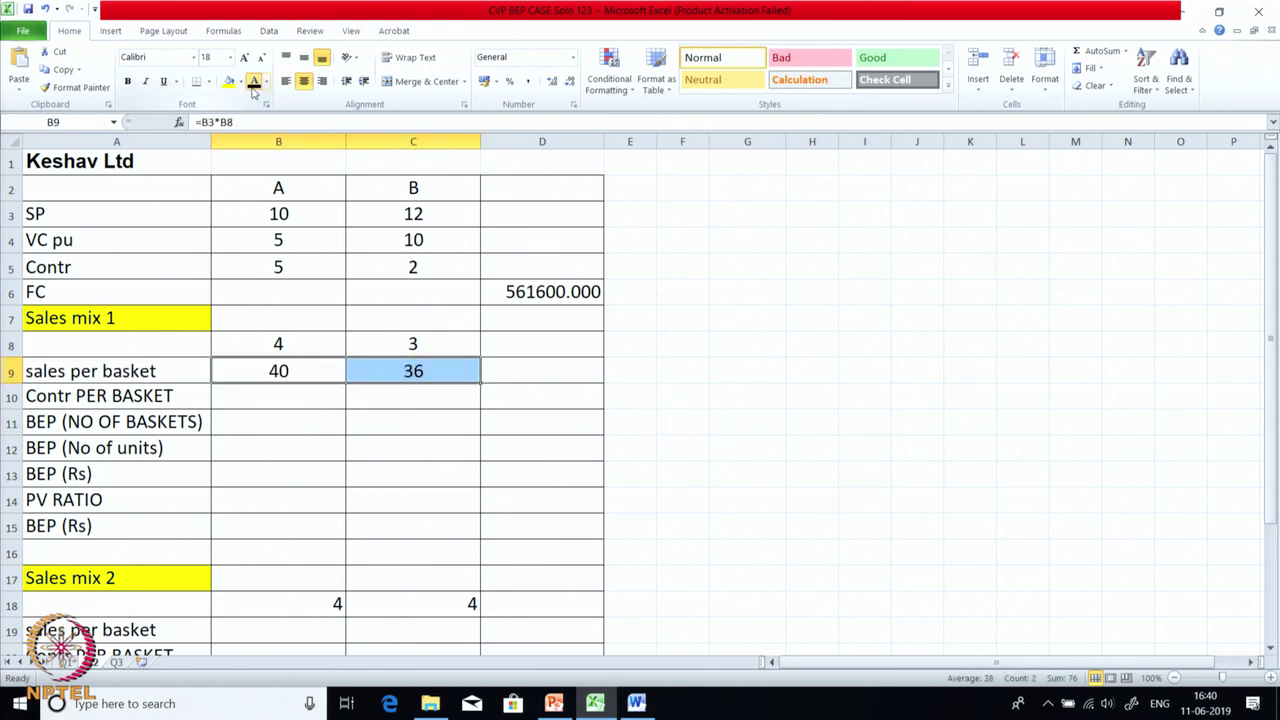
left_click(628, 405)
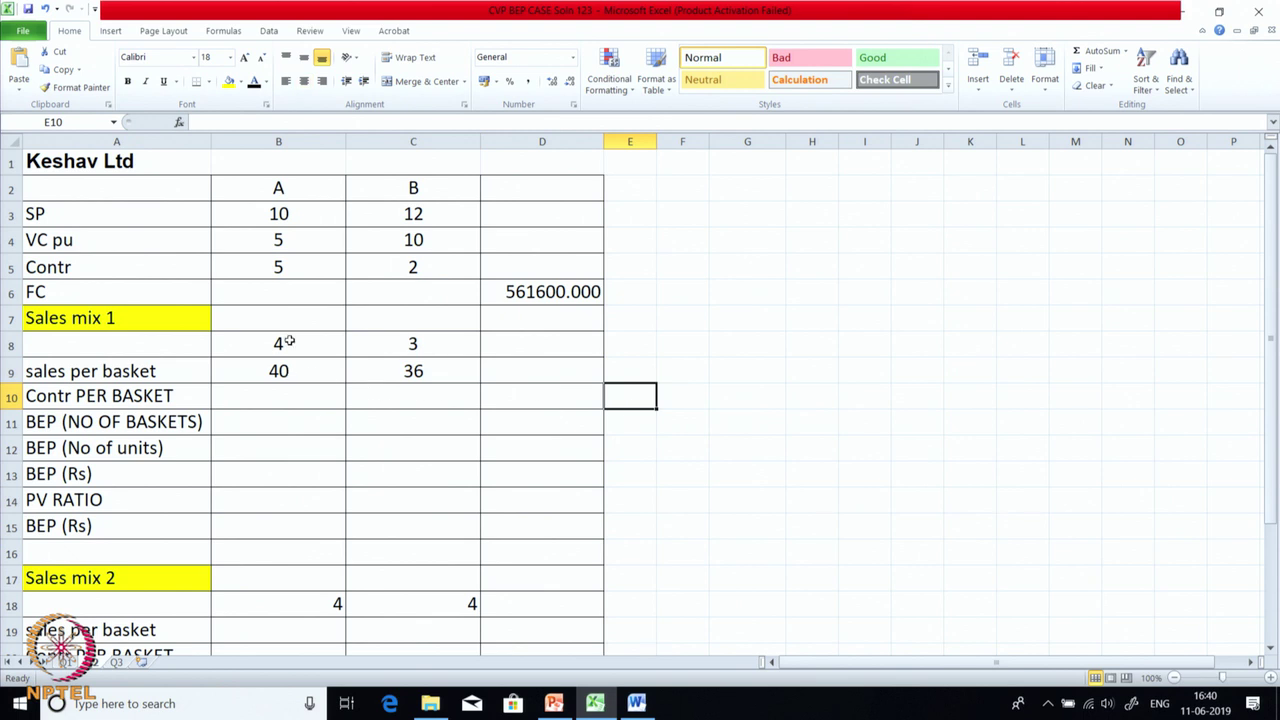
left_click(414, 369)
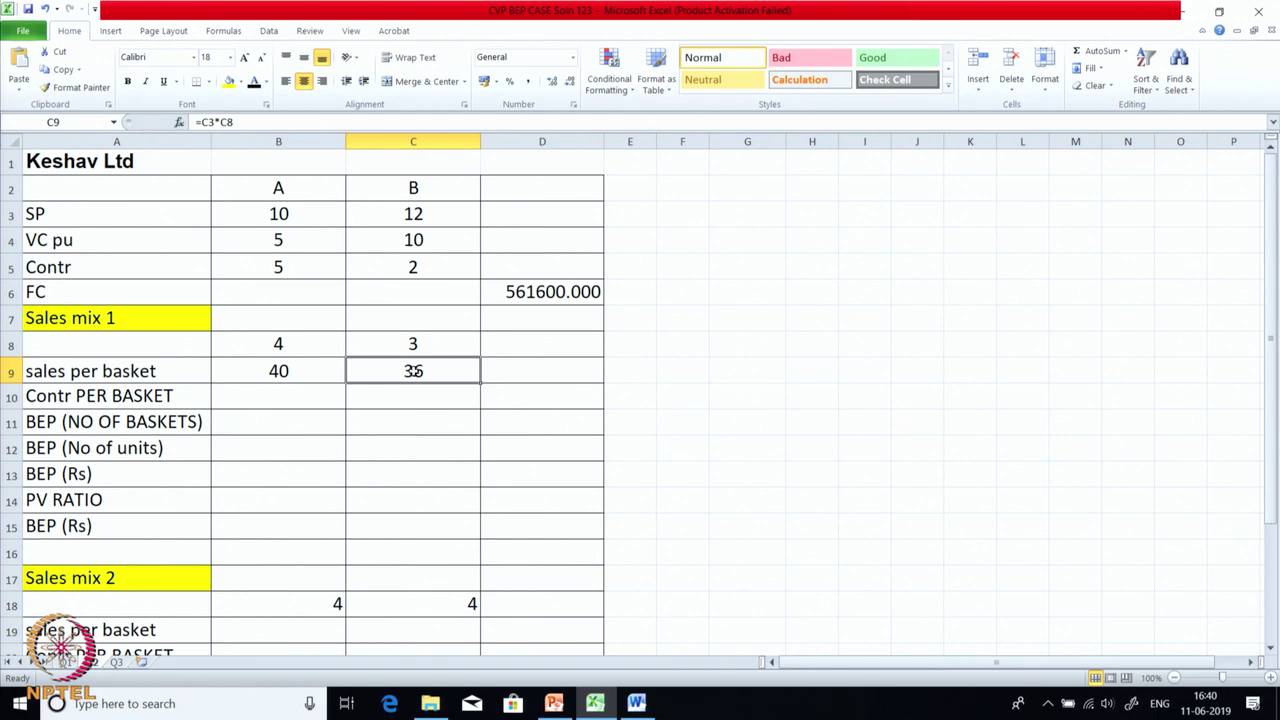
left_click(509, 371)
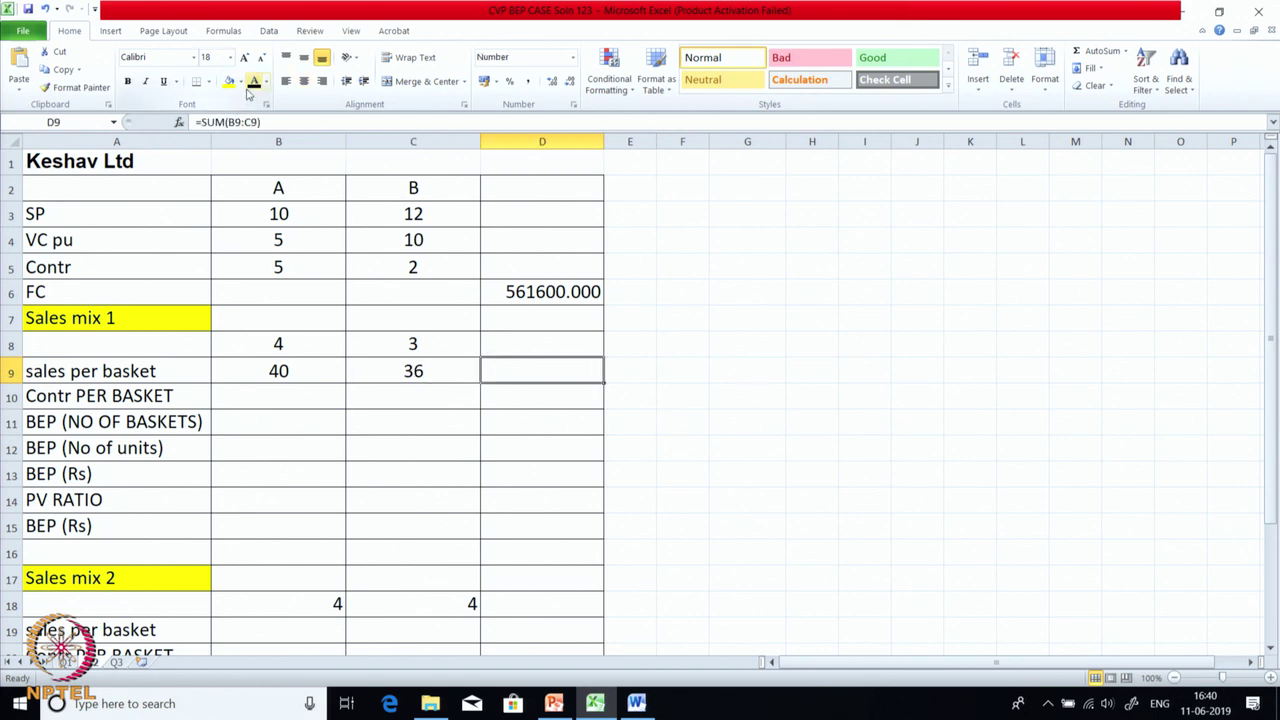
left_click(676, 404)
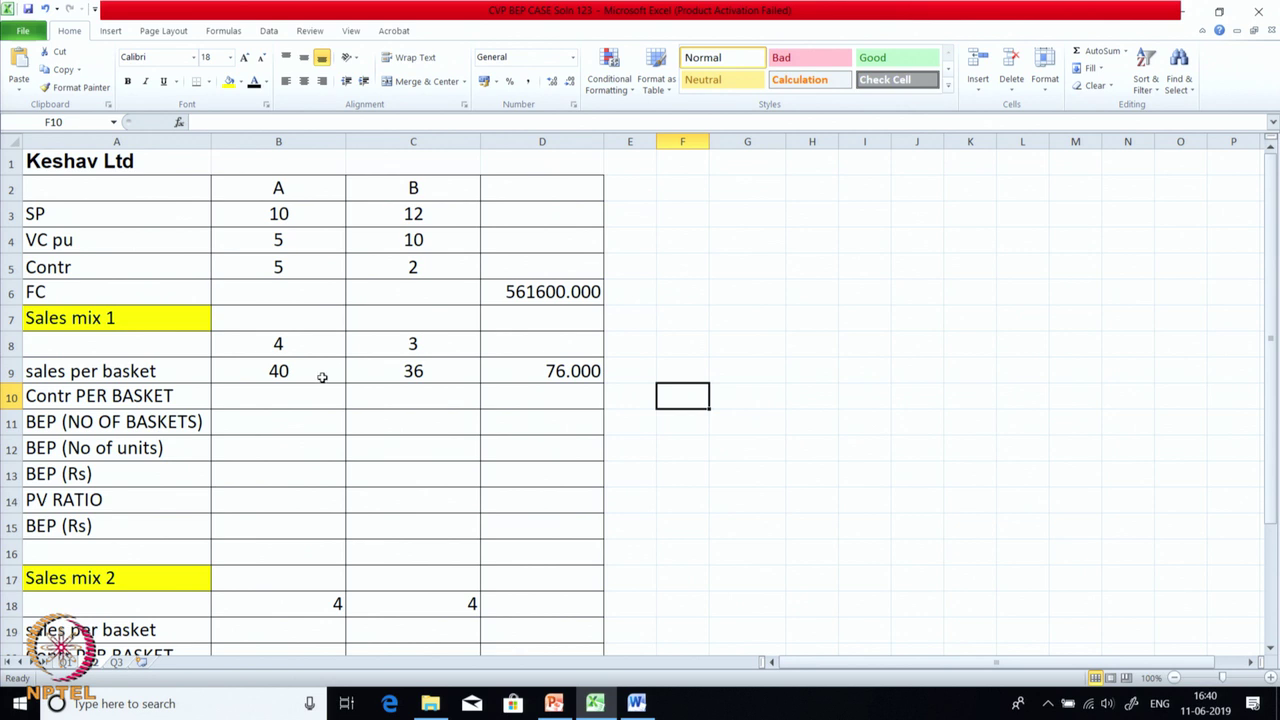
Reveal the Sales mix 1 contribution per basket of both products and its total in B10:D10 in black font.
left_click(292, 390)
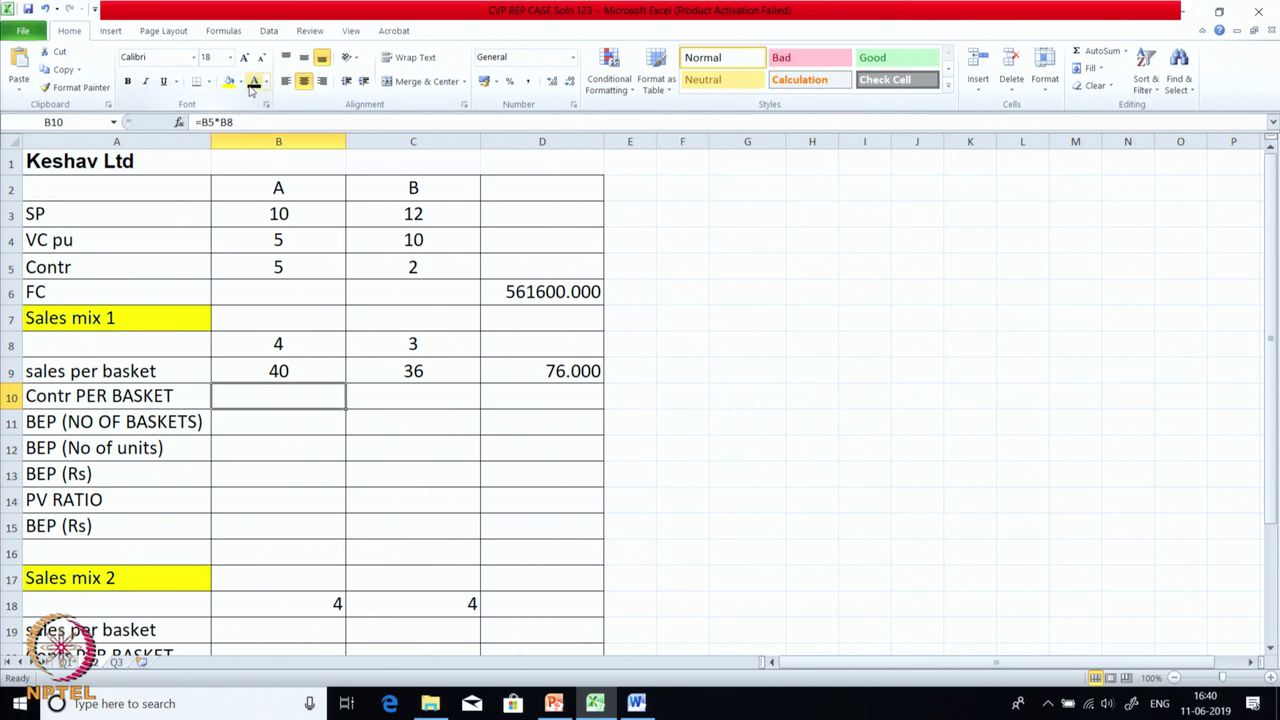
left_click(251, 86)
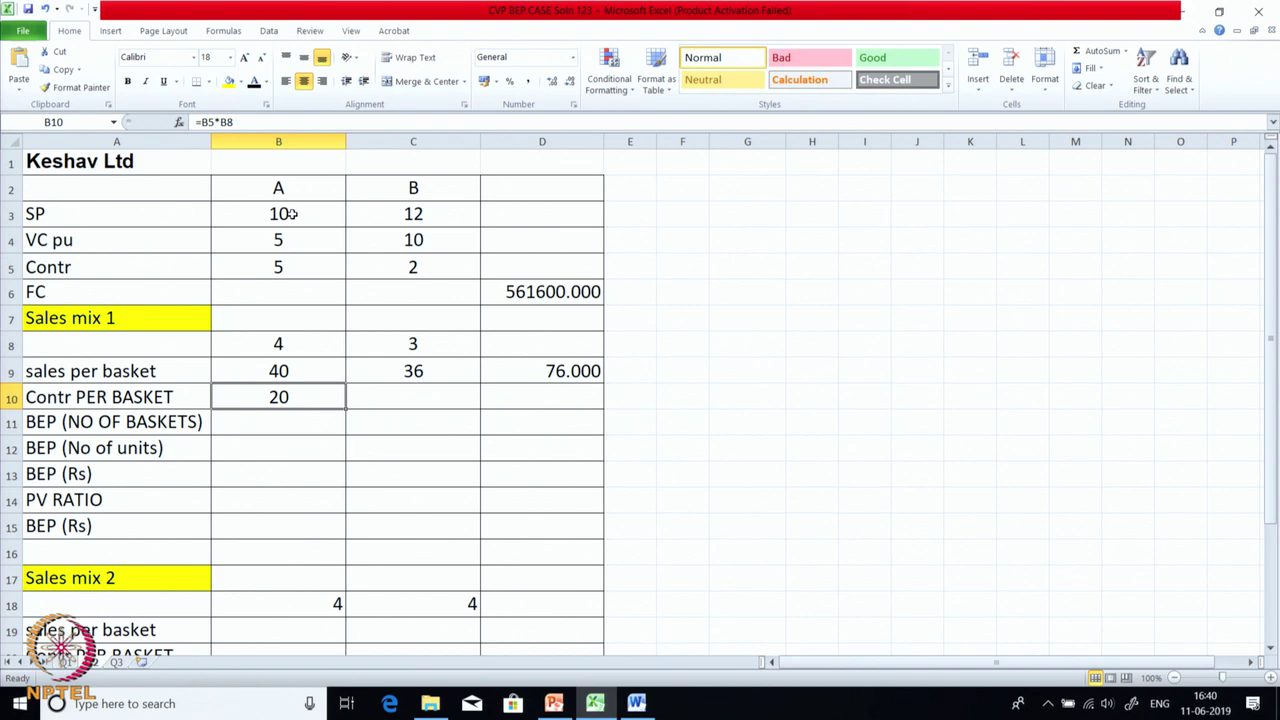
left_click(282, 267)
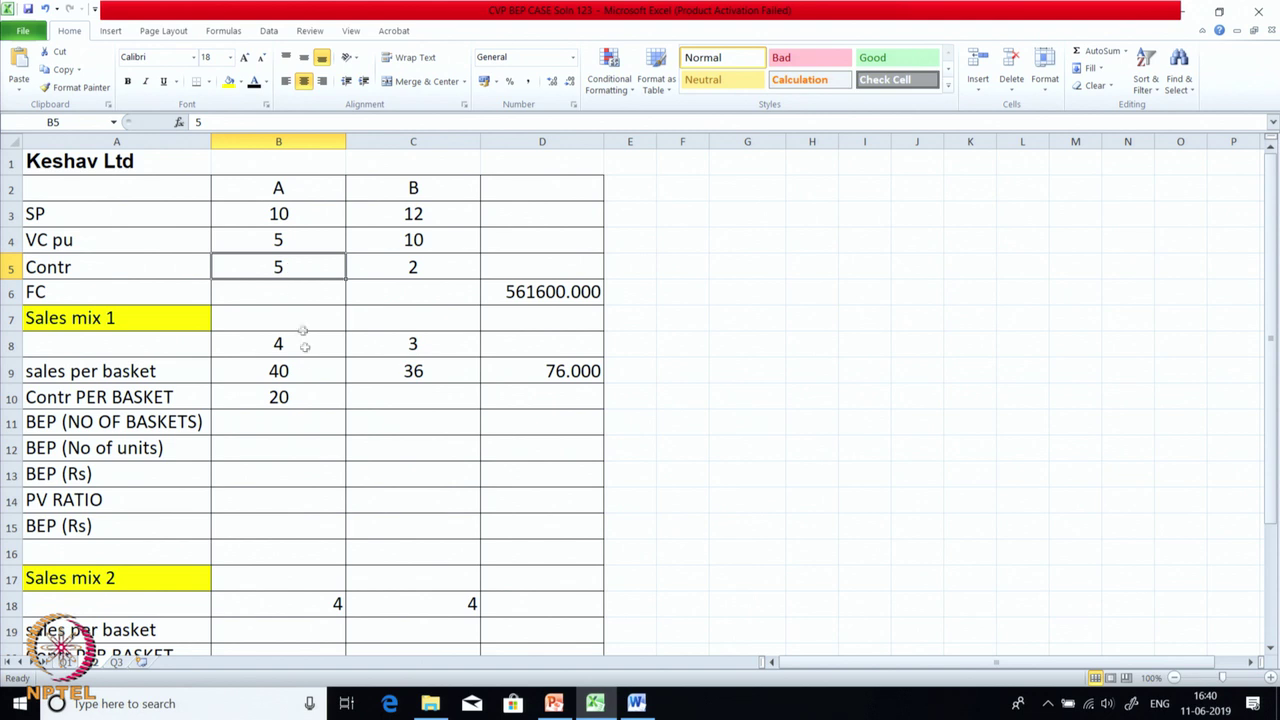
left_click(296, 404)
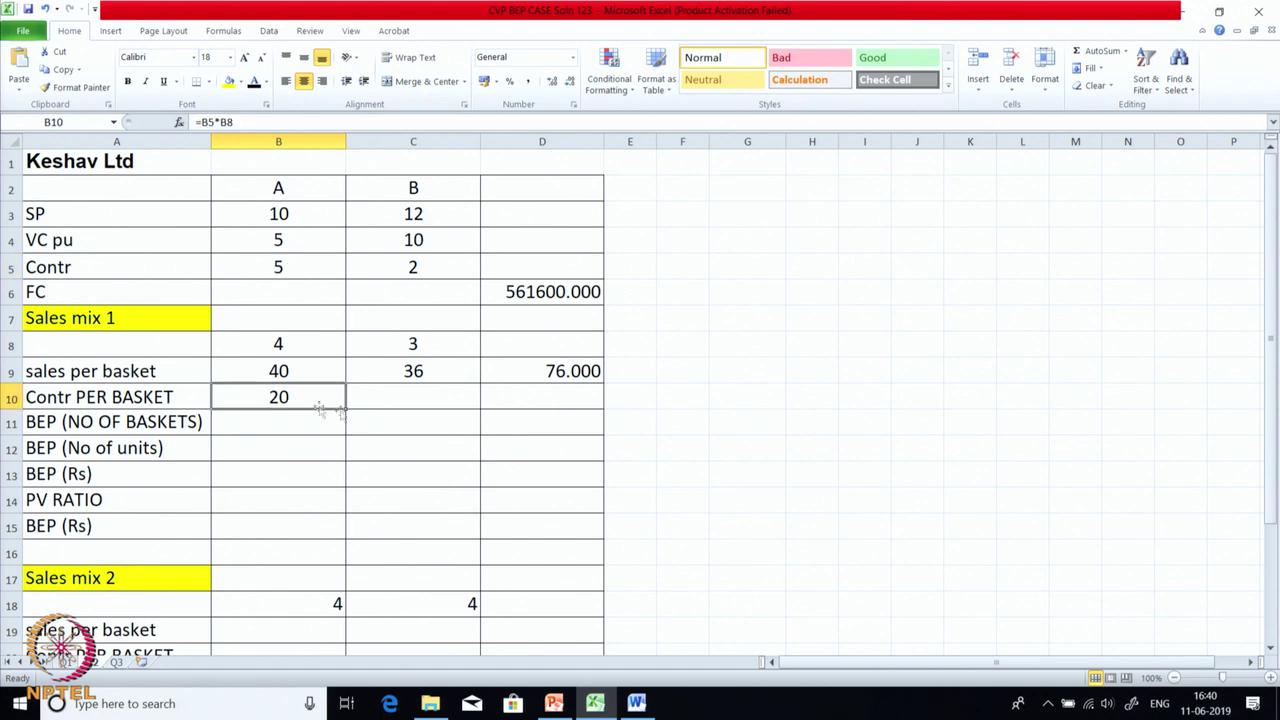
left_click(383, 401)
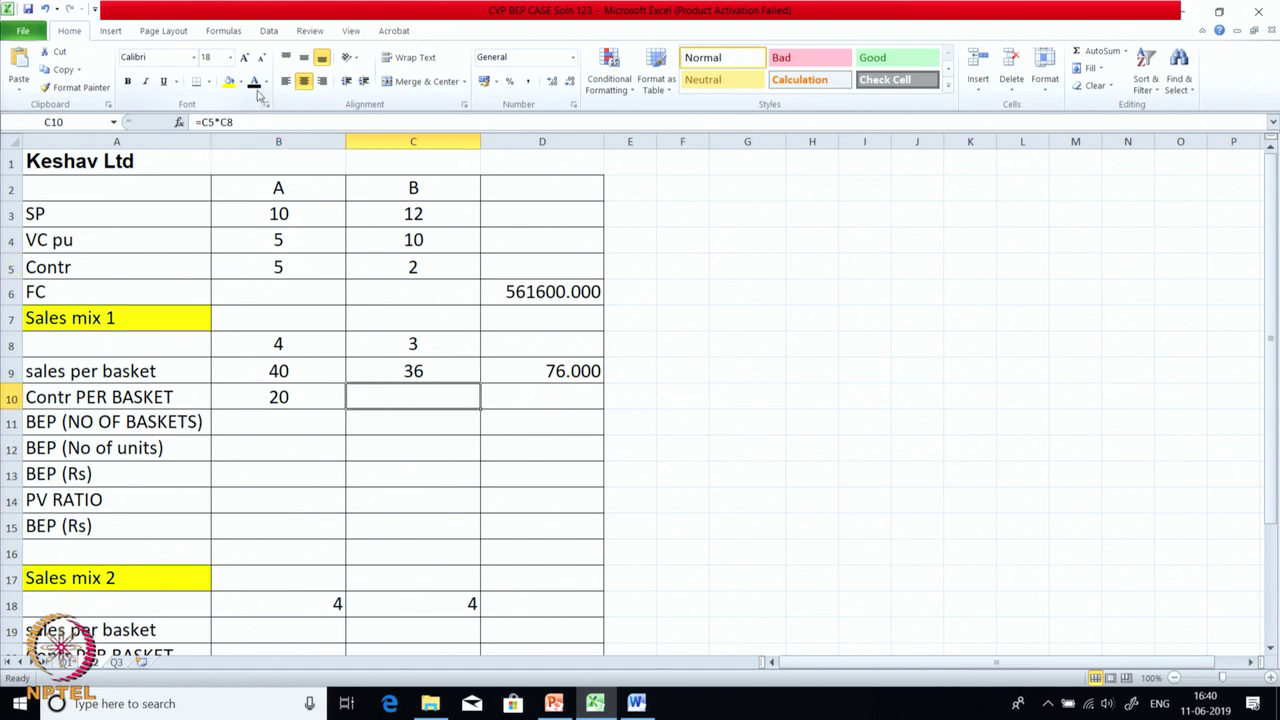
left_click(254, 81)
left_click(571, 407)
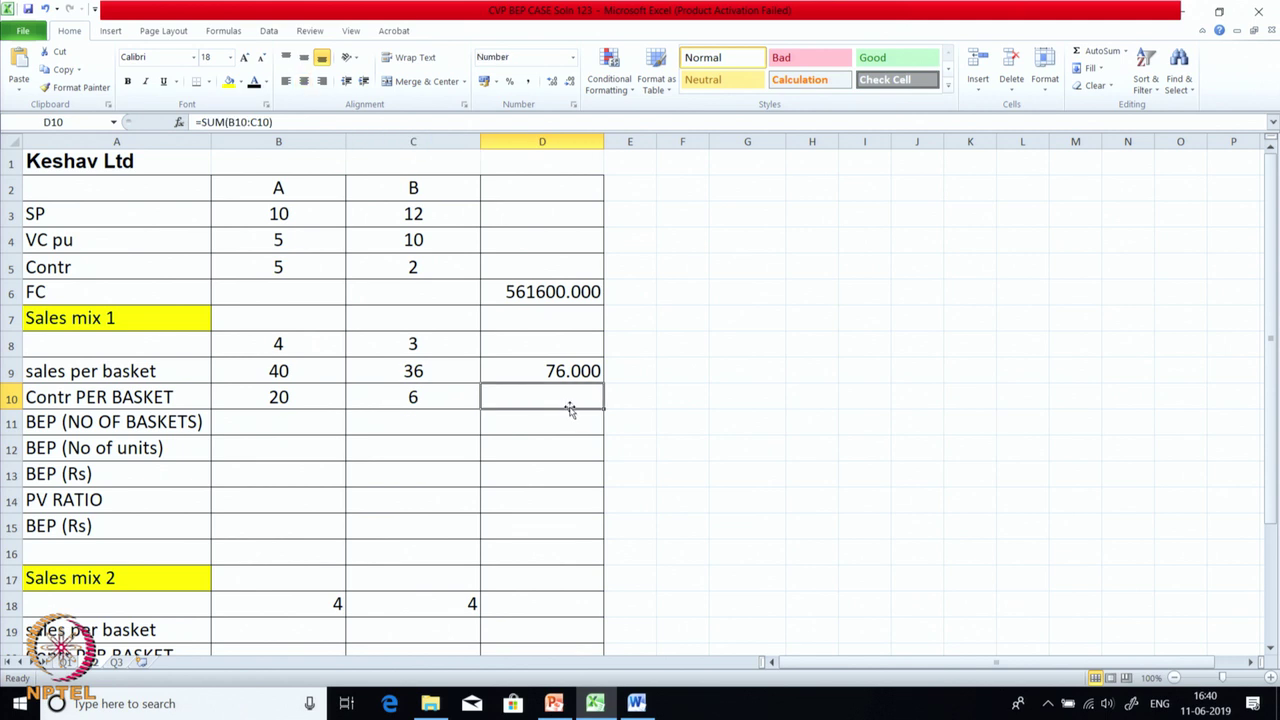
left_click(254, 82)
left_click(620, 418)
Check the total contribution per basket and fixed cost, and reveal the break-even number of baskets in D11 in black font.
left_click(547, 397)
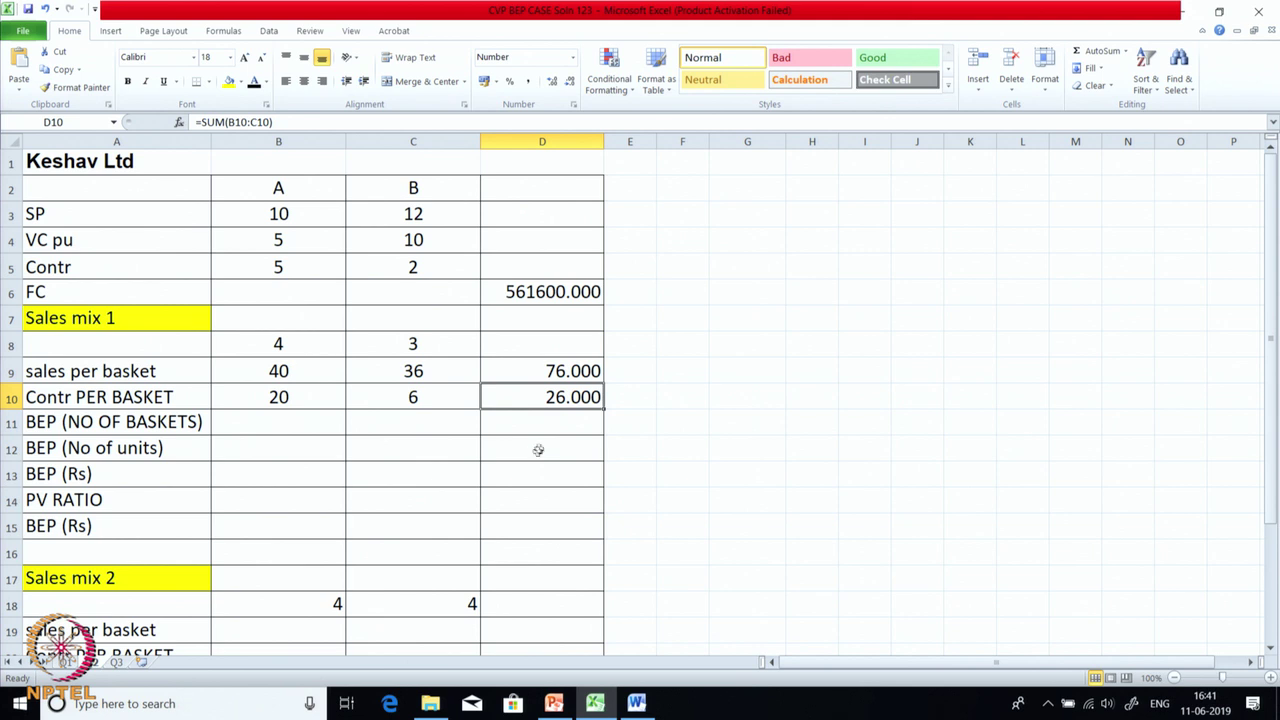
left_click(522, 297)
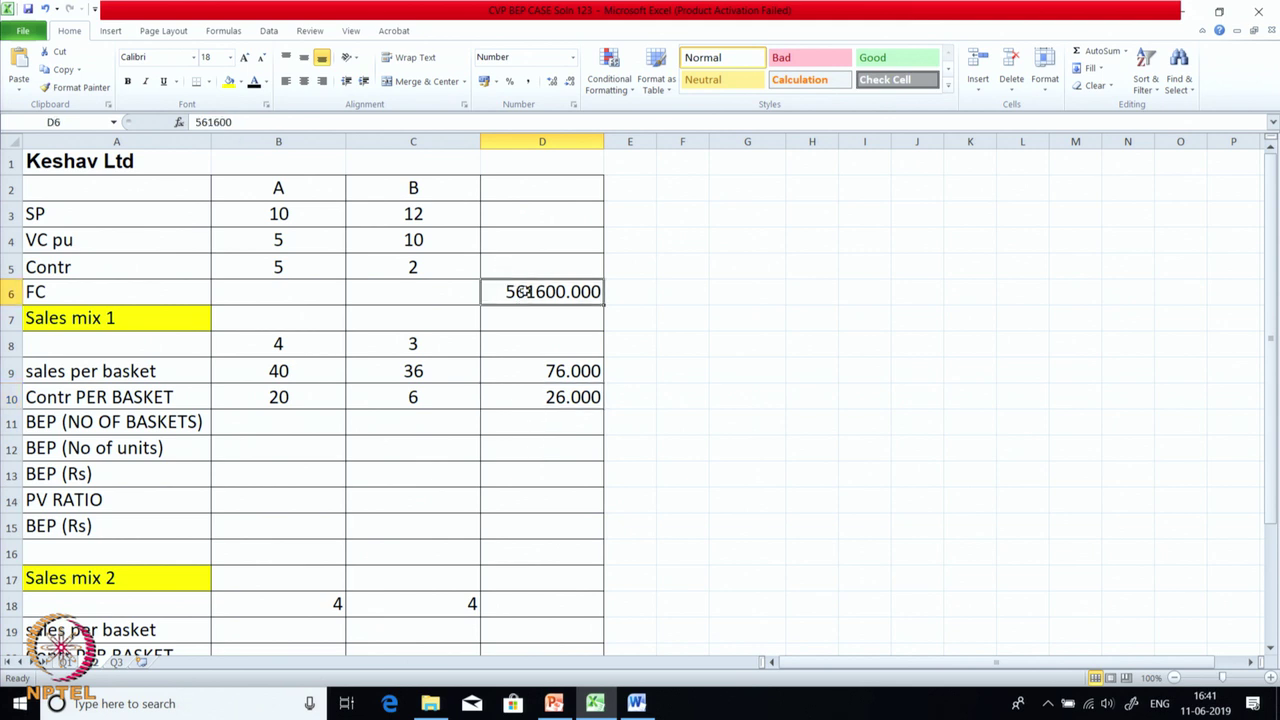
left_click(534, 404)
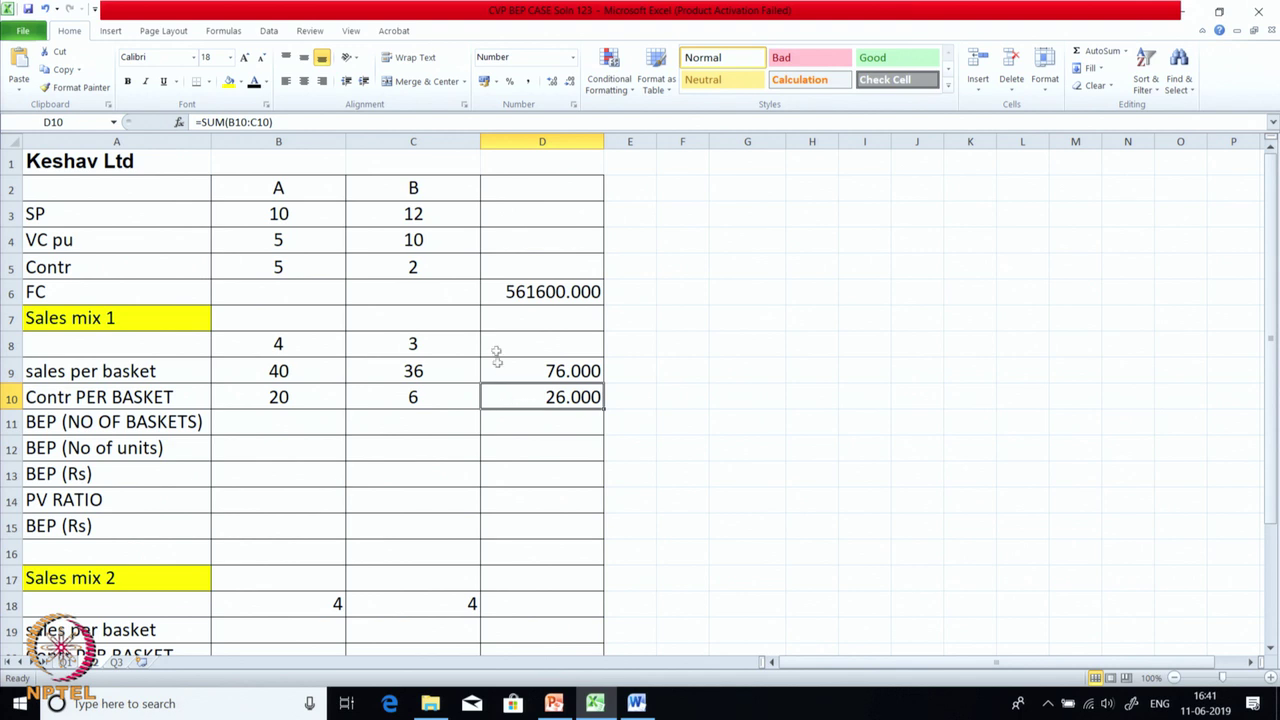
left_click(516, 429)
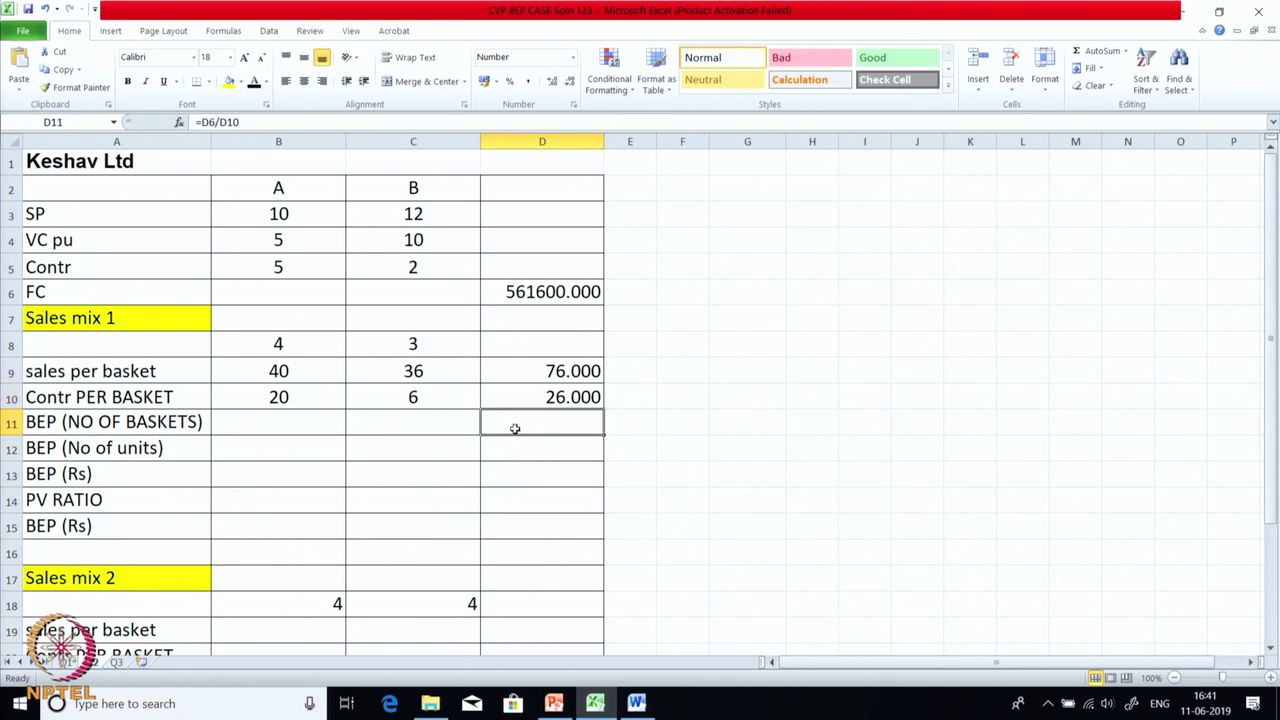
left_click(254, 86)
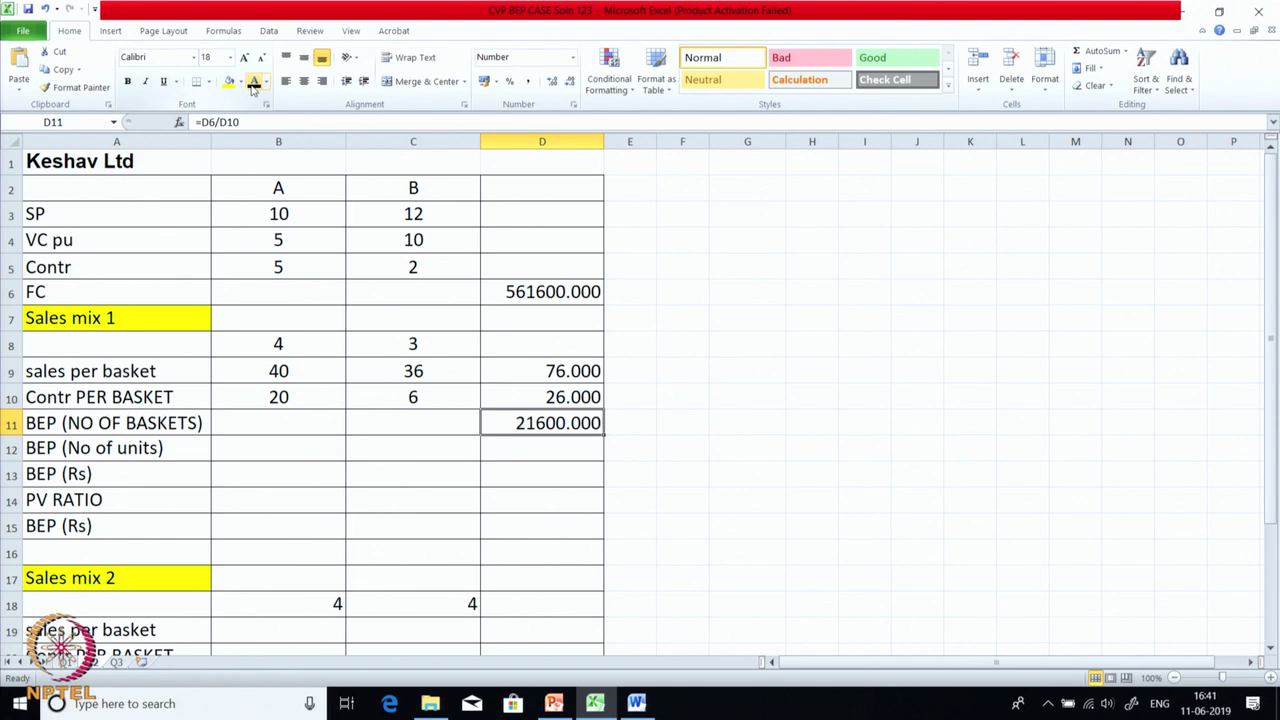
left_click(650, 453)
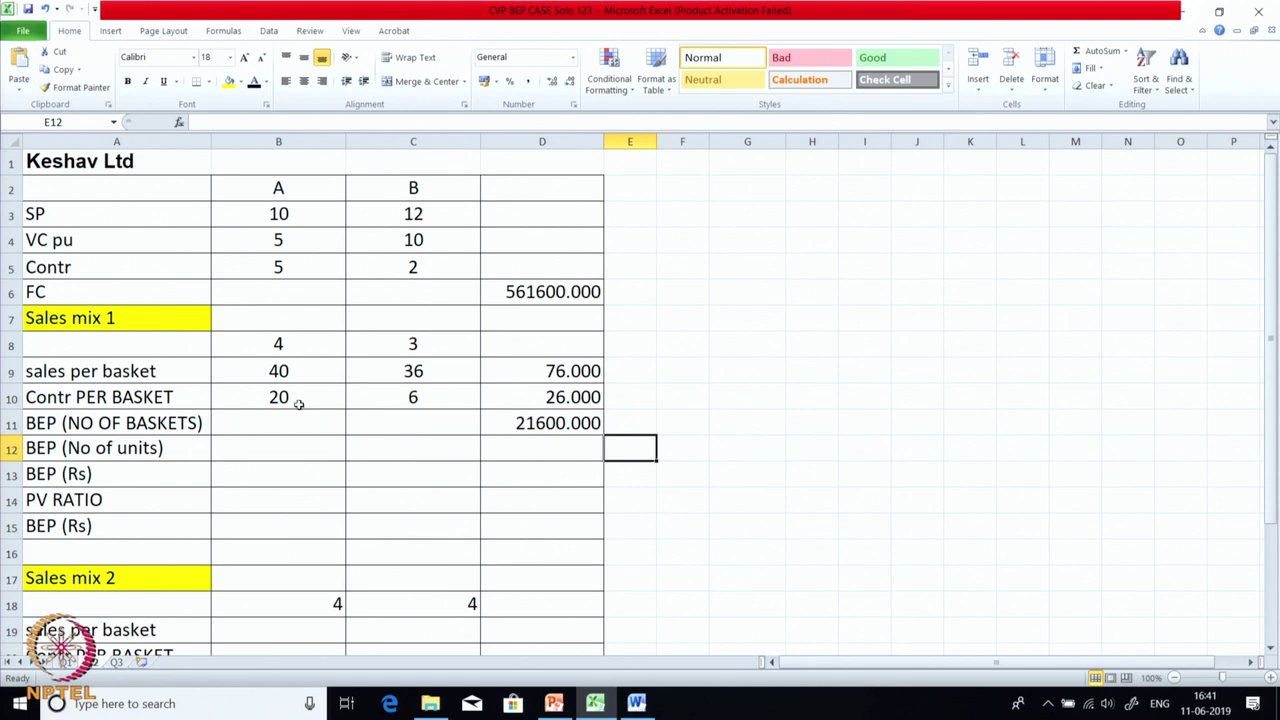
Reveal the Sales mix 1 break-even units of A and B in B12:C12 in black font and check their formulas.
left_click_drag(266, 451, 420, 445)
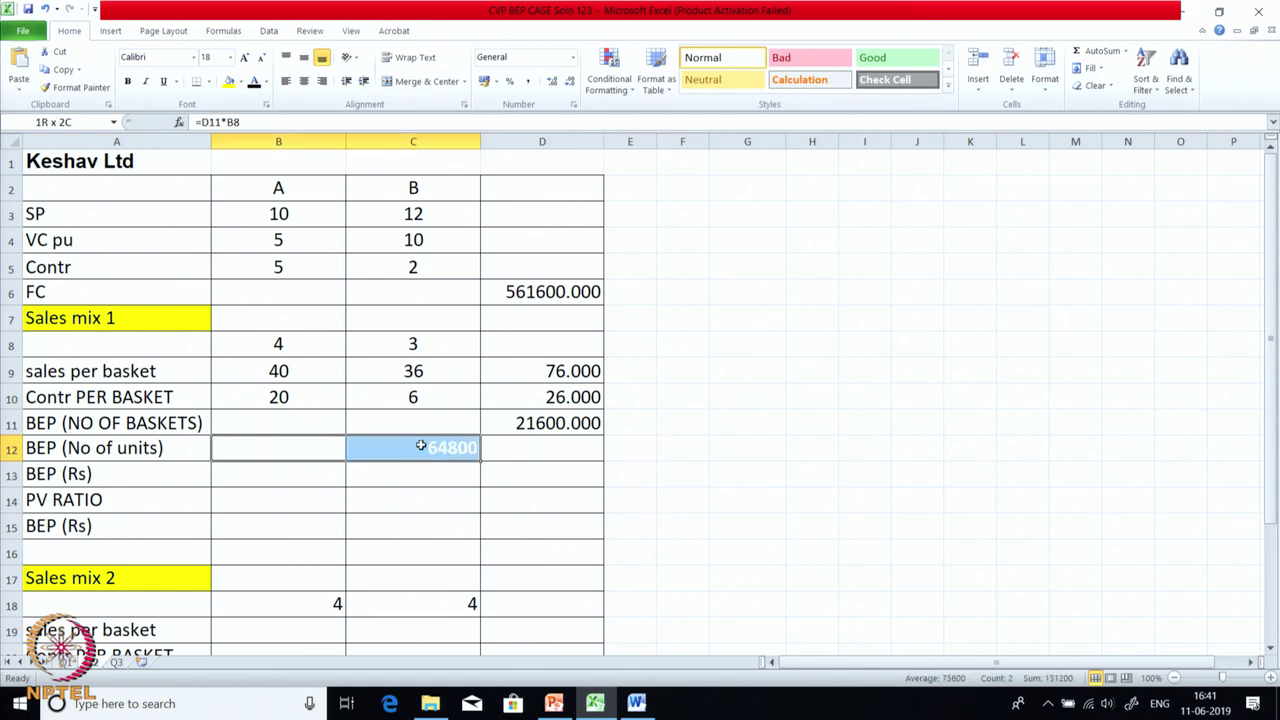
left_click(255, 84)
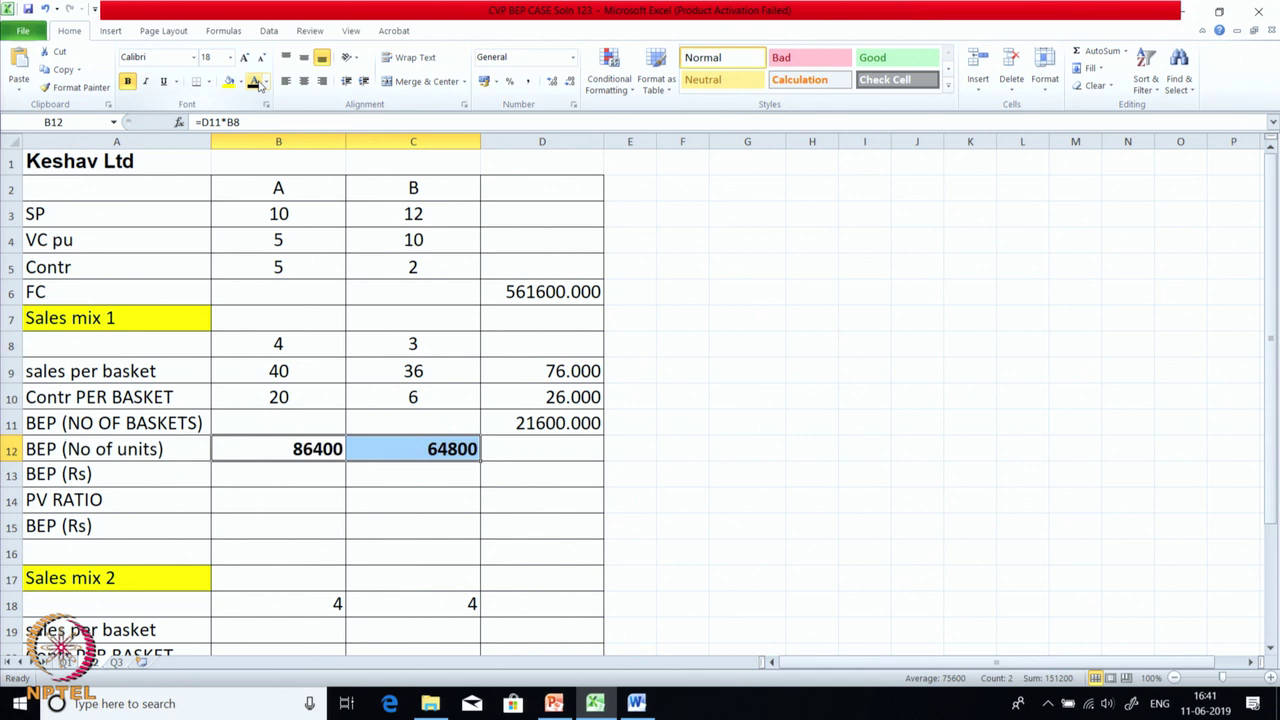
left_click(749, 480)
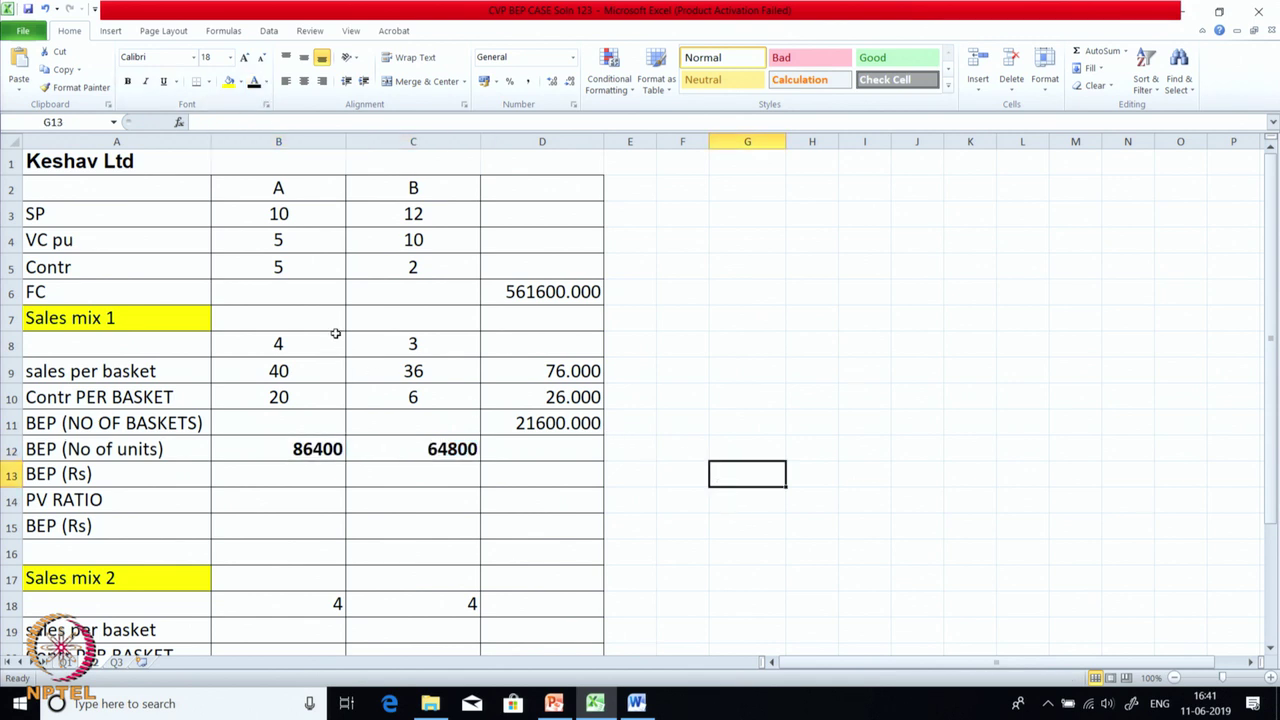
left_click(330, 447)
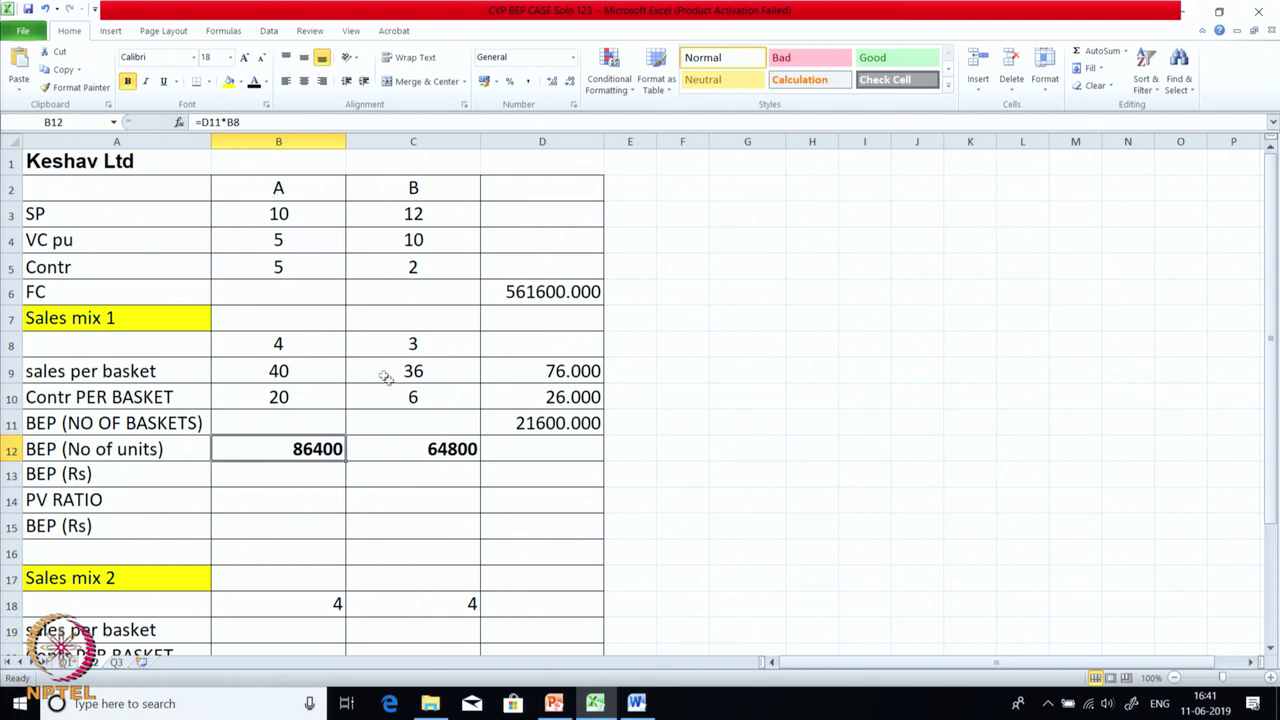
left_click(411, 449)
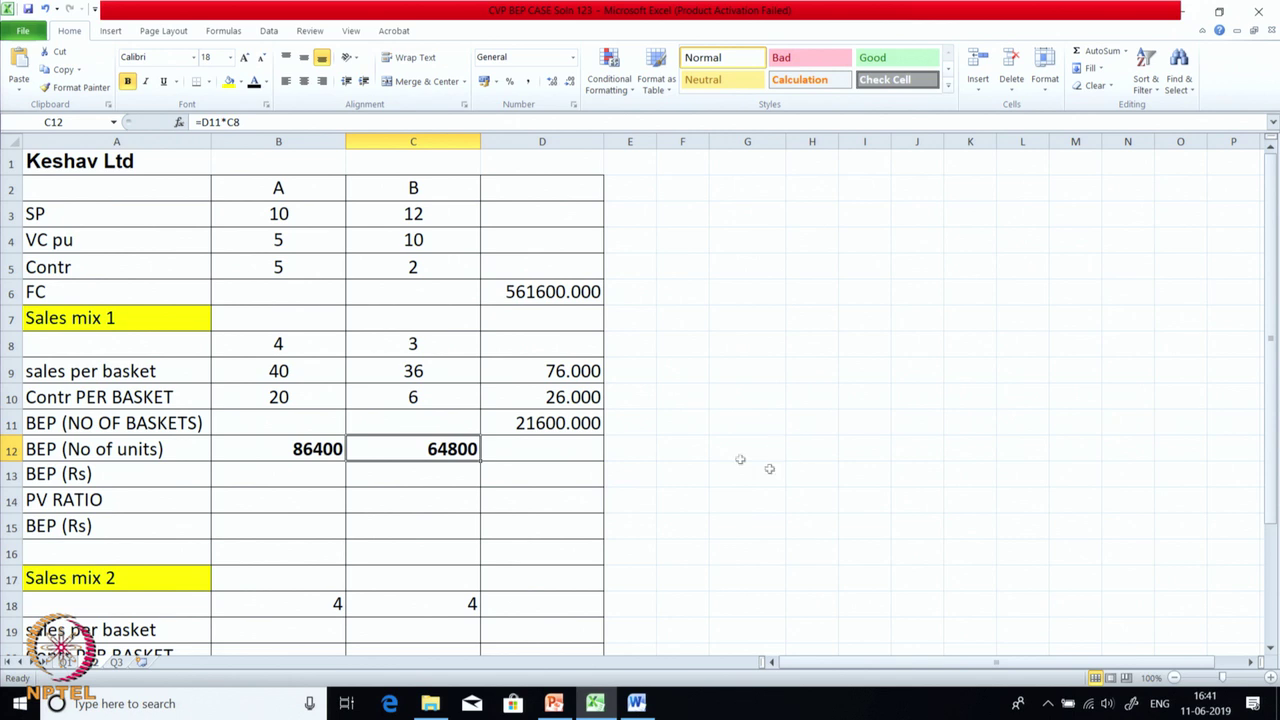
Reveal the break-even sales in rupees of A and B in B13:C13 in black font and check how they are calculated.
left_click(314, 478)
left_click_drag(314, 478, 400, 477)
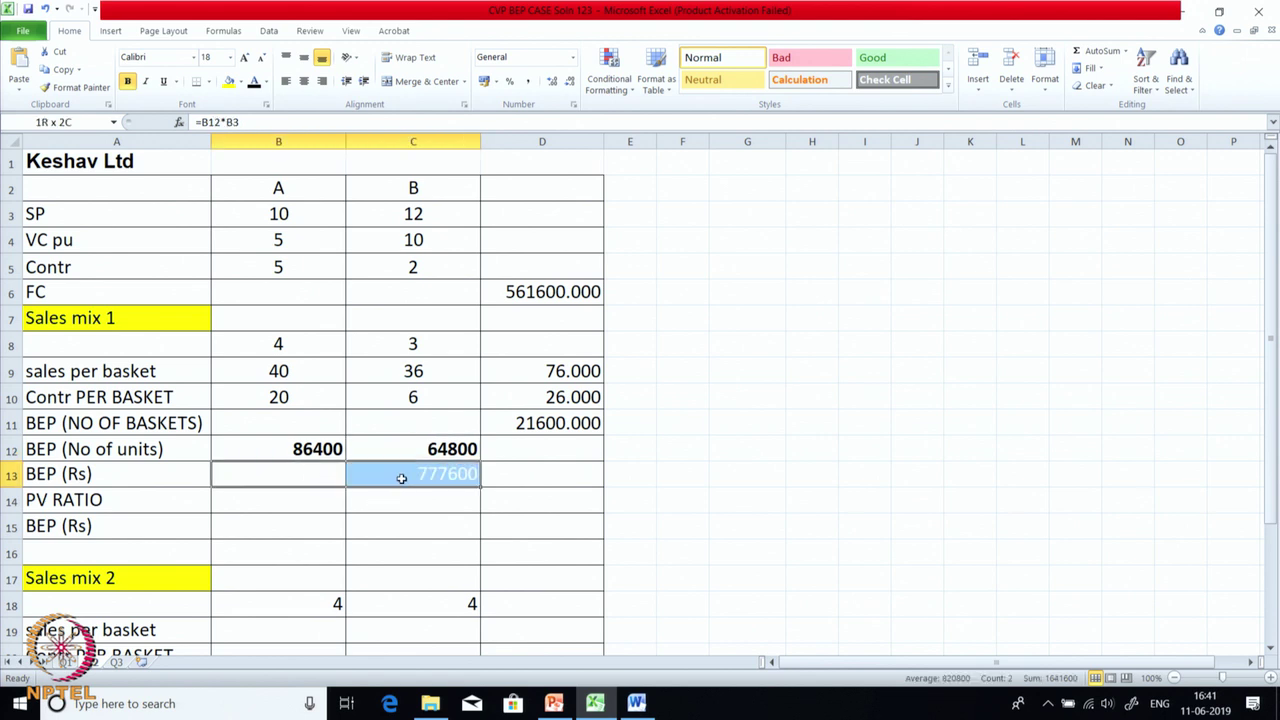
left_click(255, 82)
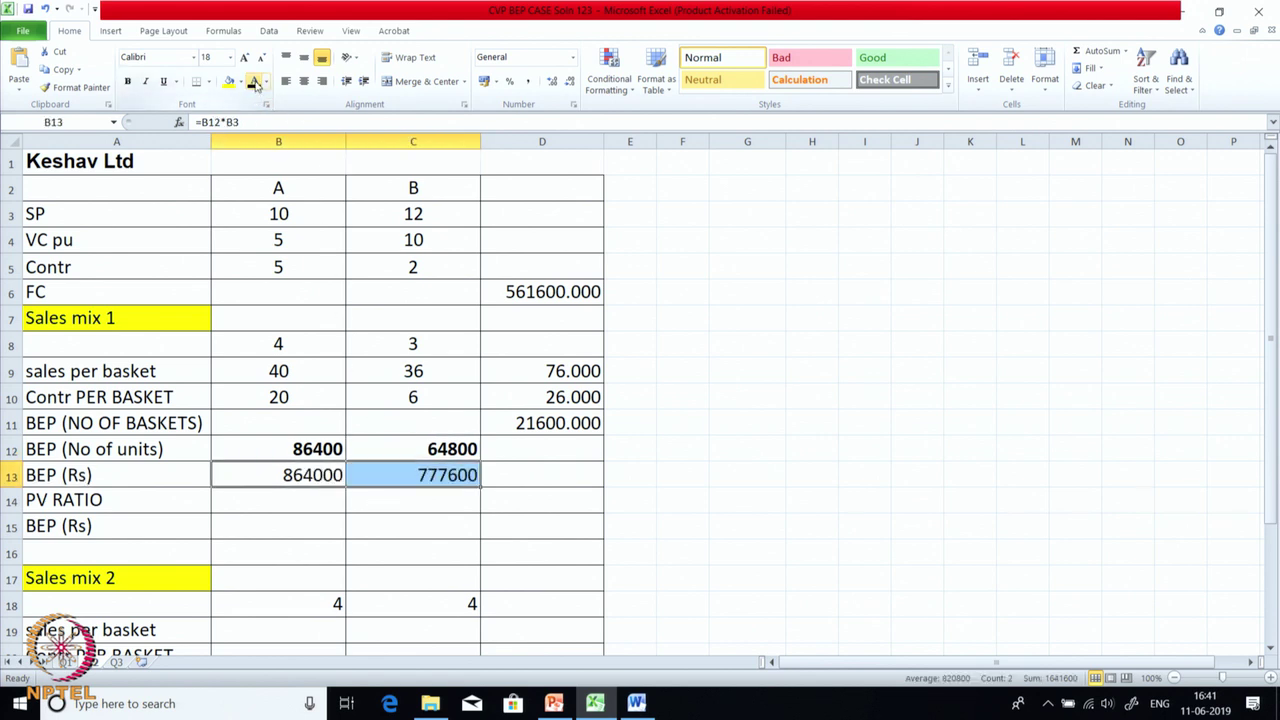
left_click(596, 456)
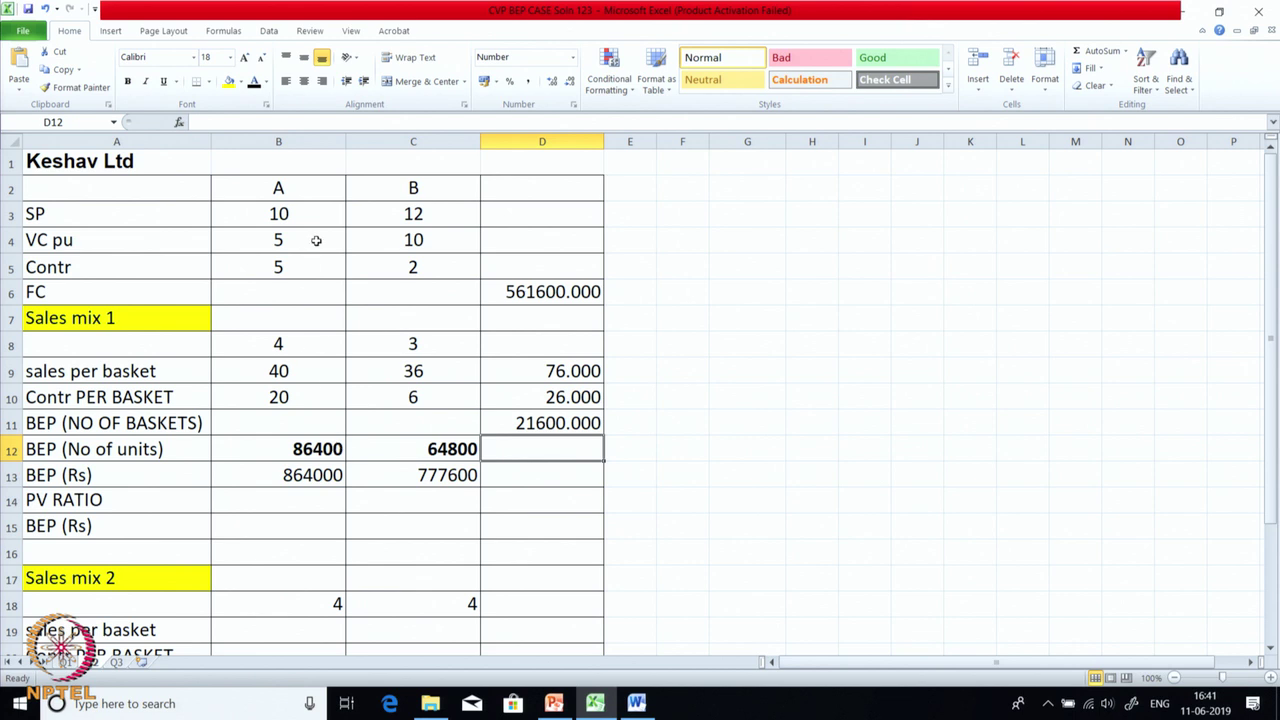
left_click(292, 454)
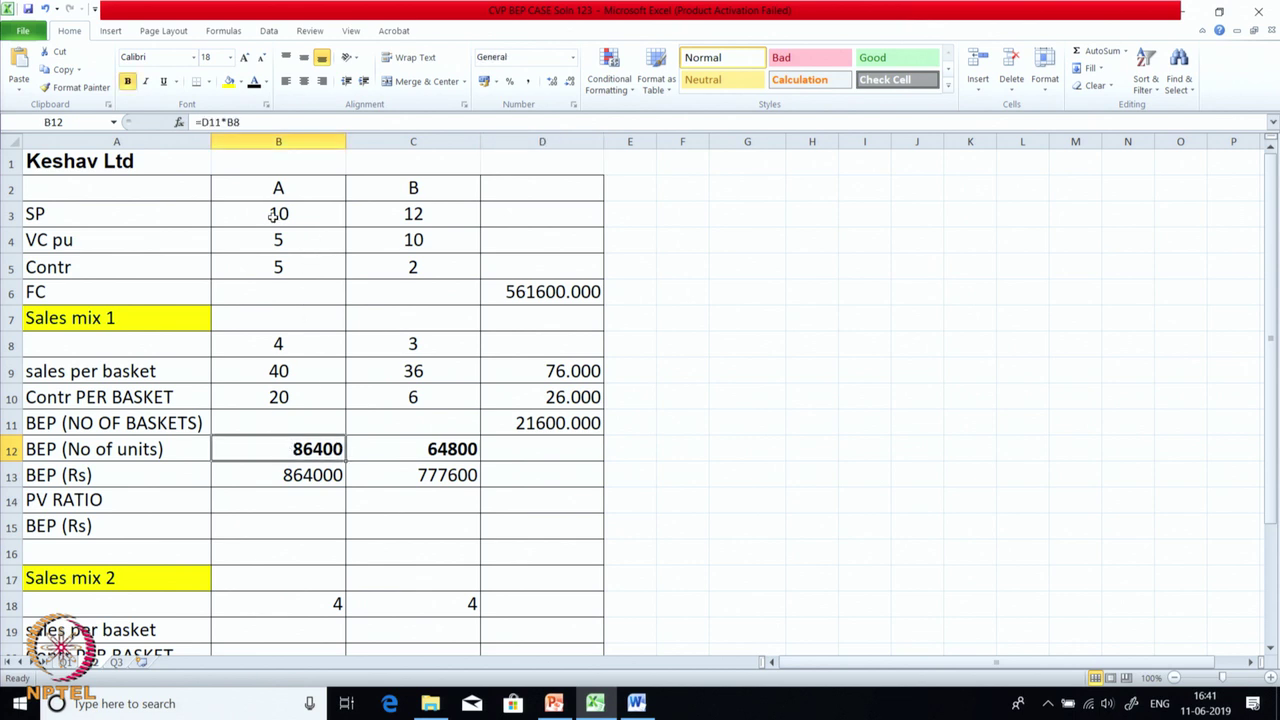
left_click(290, 478)
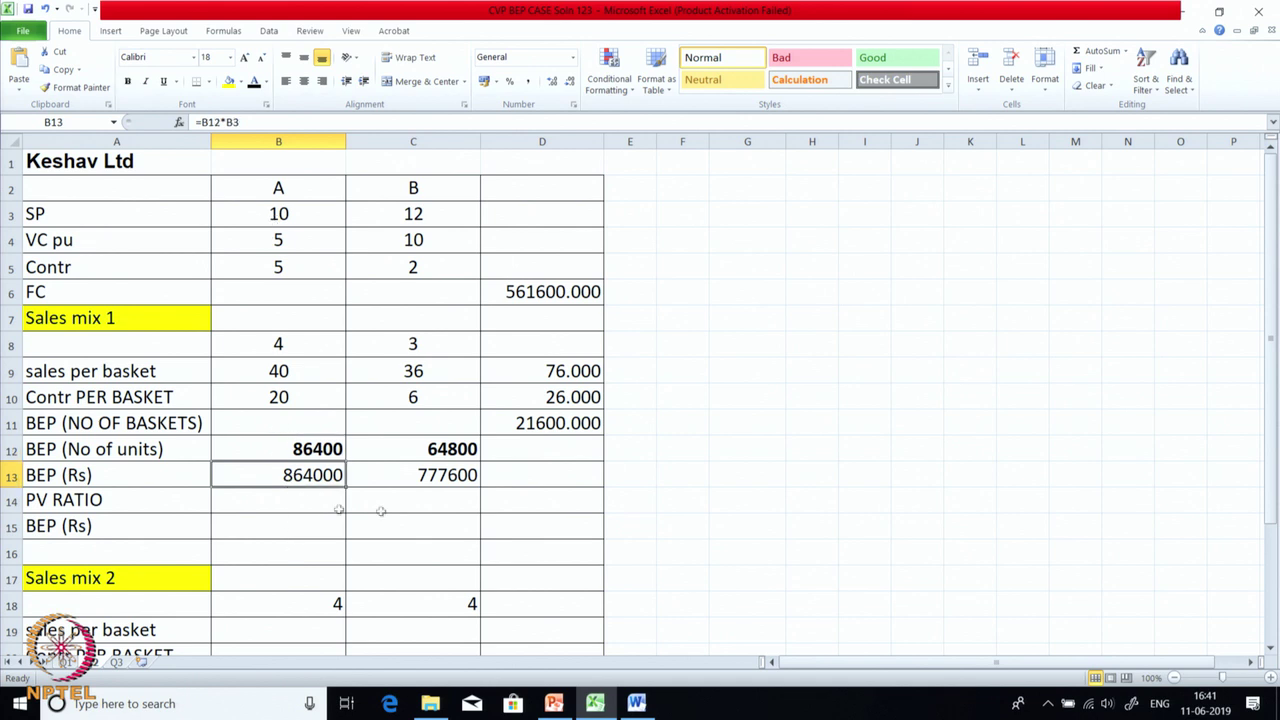
left_click(421, 480)
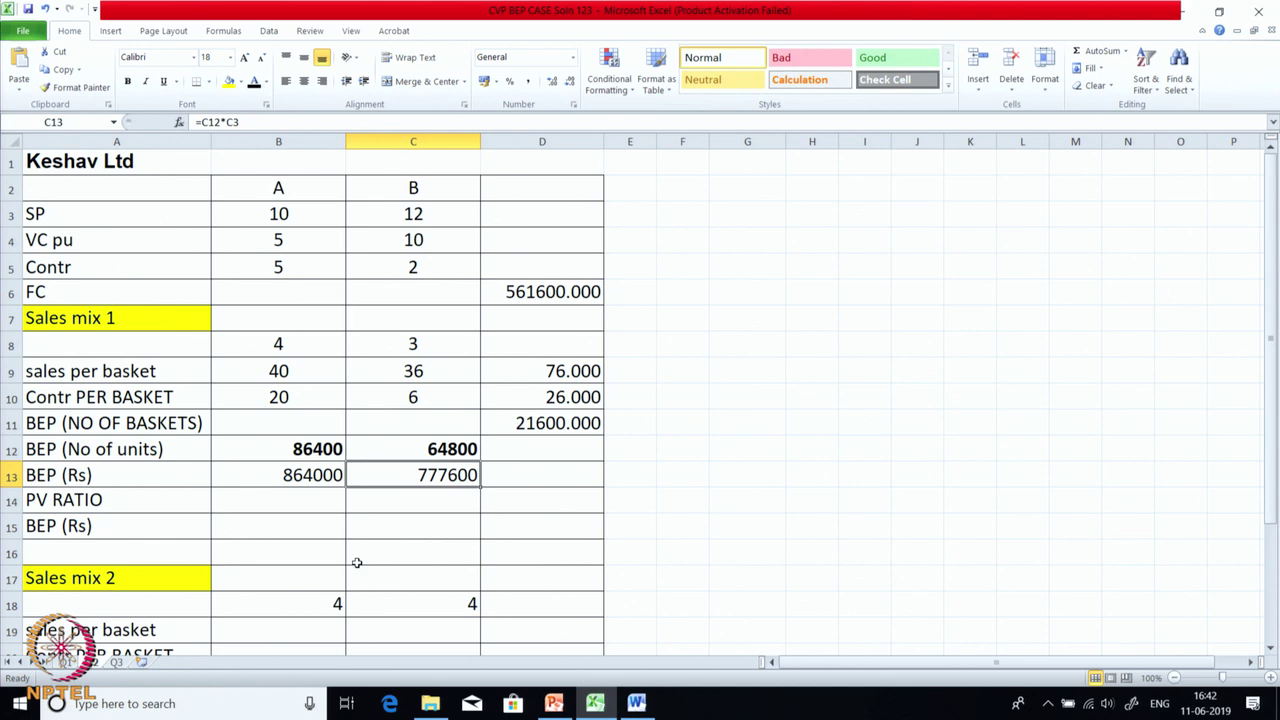
Reveal the Sales mix 1 PV ratio in row 14 and the break-even sales based on it in row 15 in black font.
left_click_drag(300, 503, 598, 503)
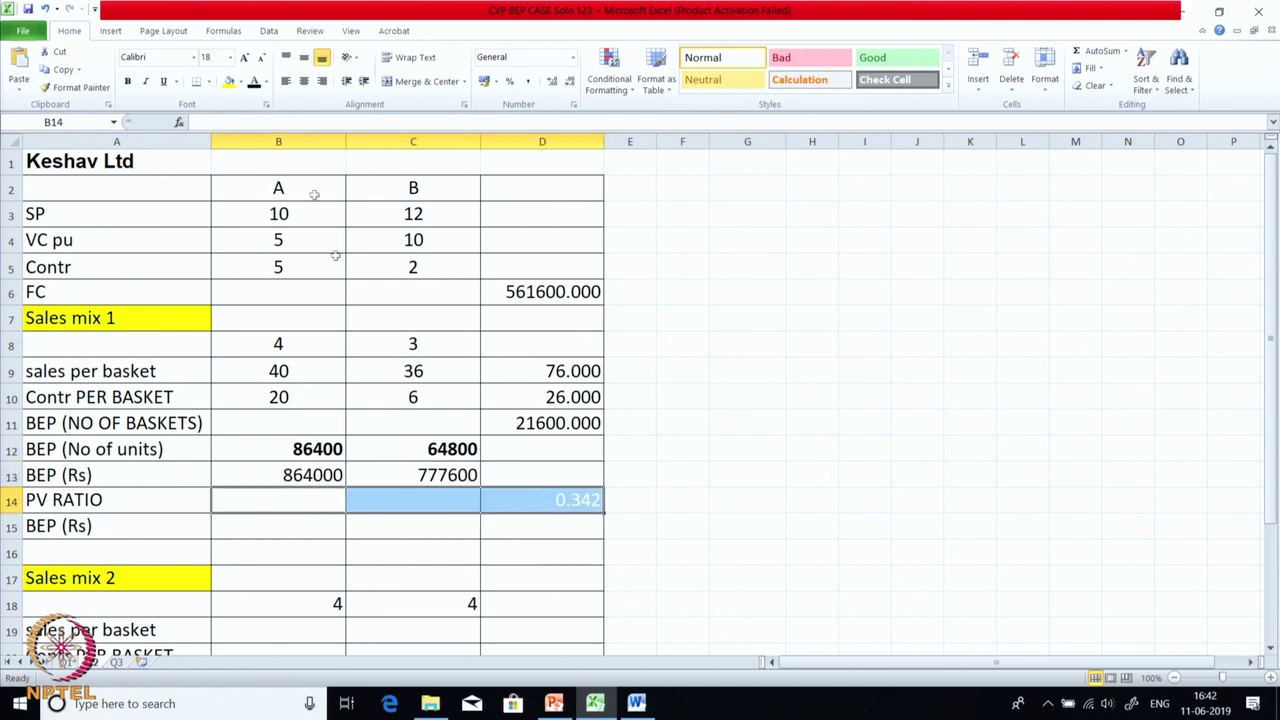
left_click(690, 475)
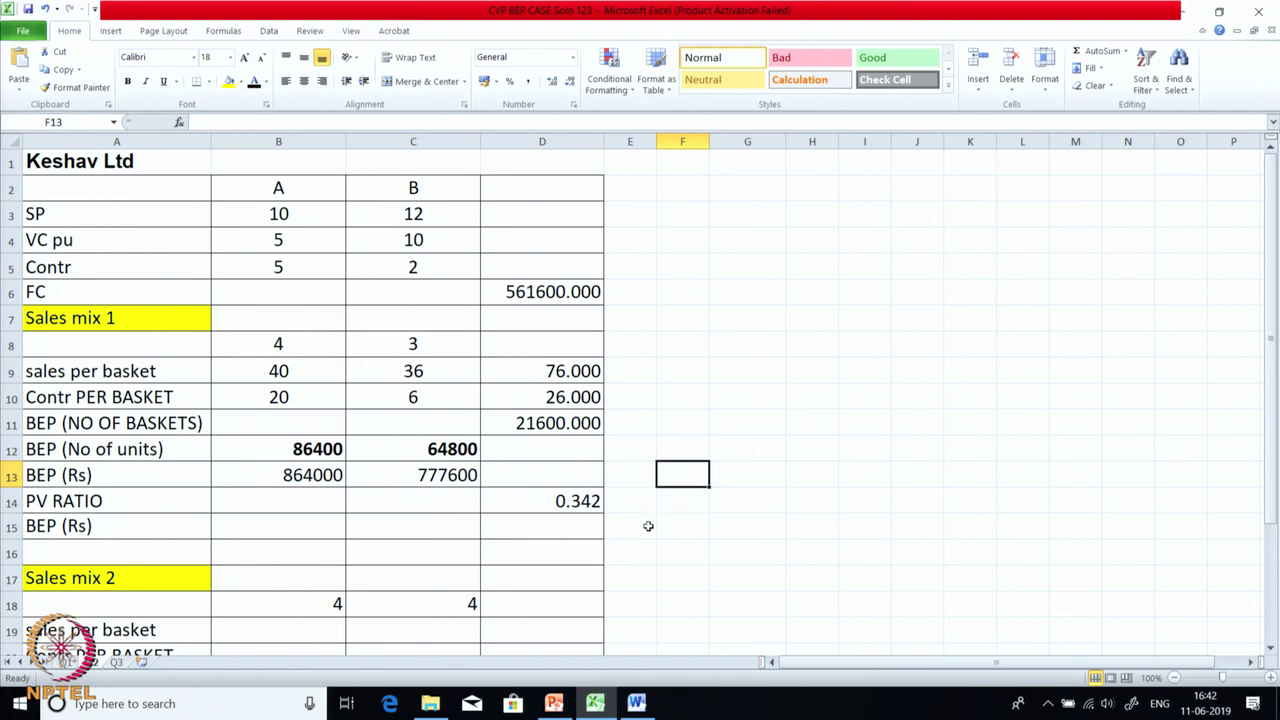
left_click_drag(240, 526, 526, 529)
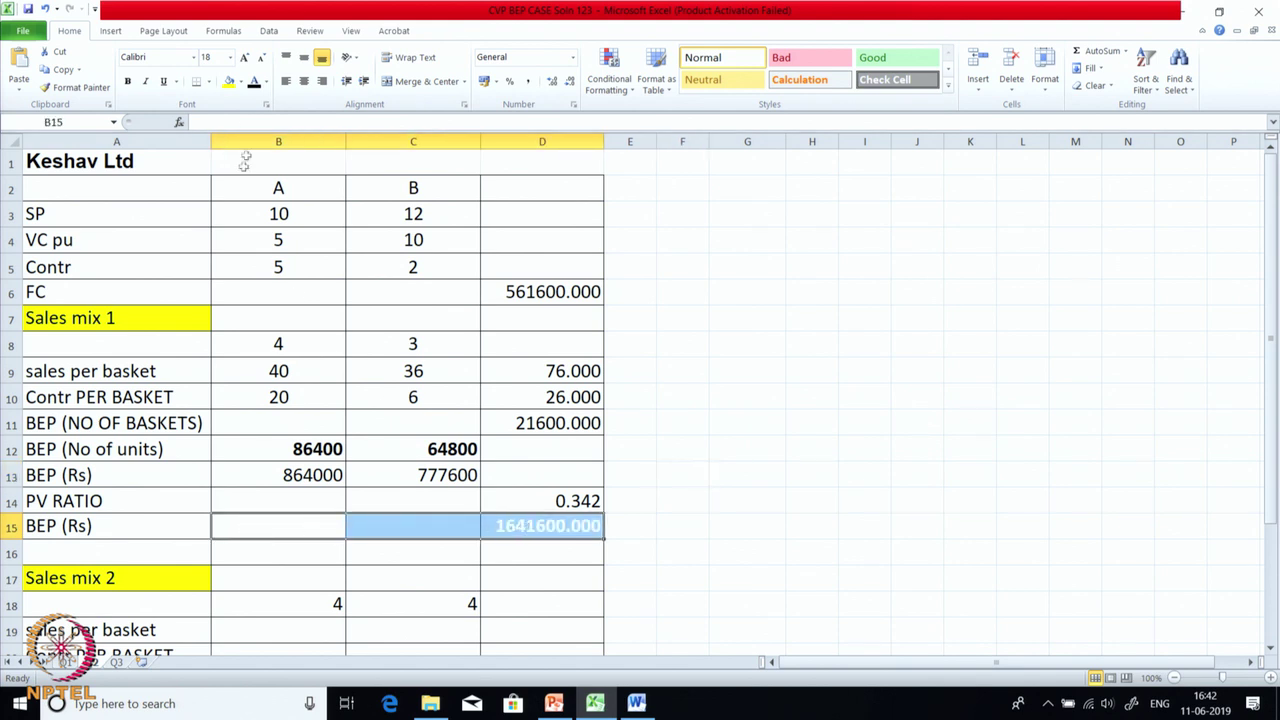
left_click(254, 81)
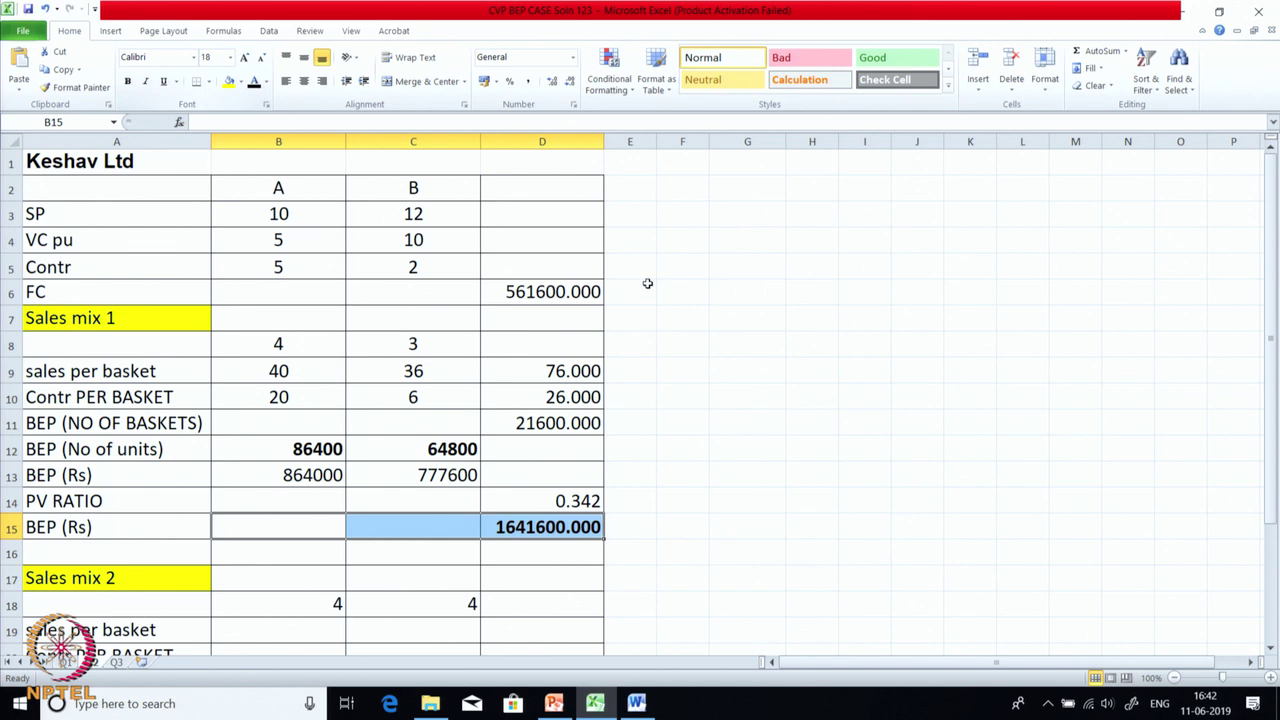
left_click(779, 558)
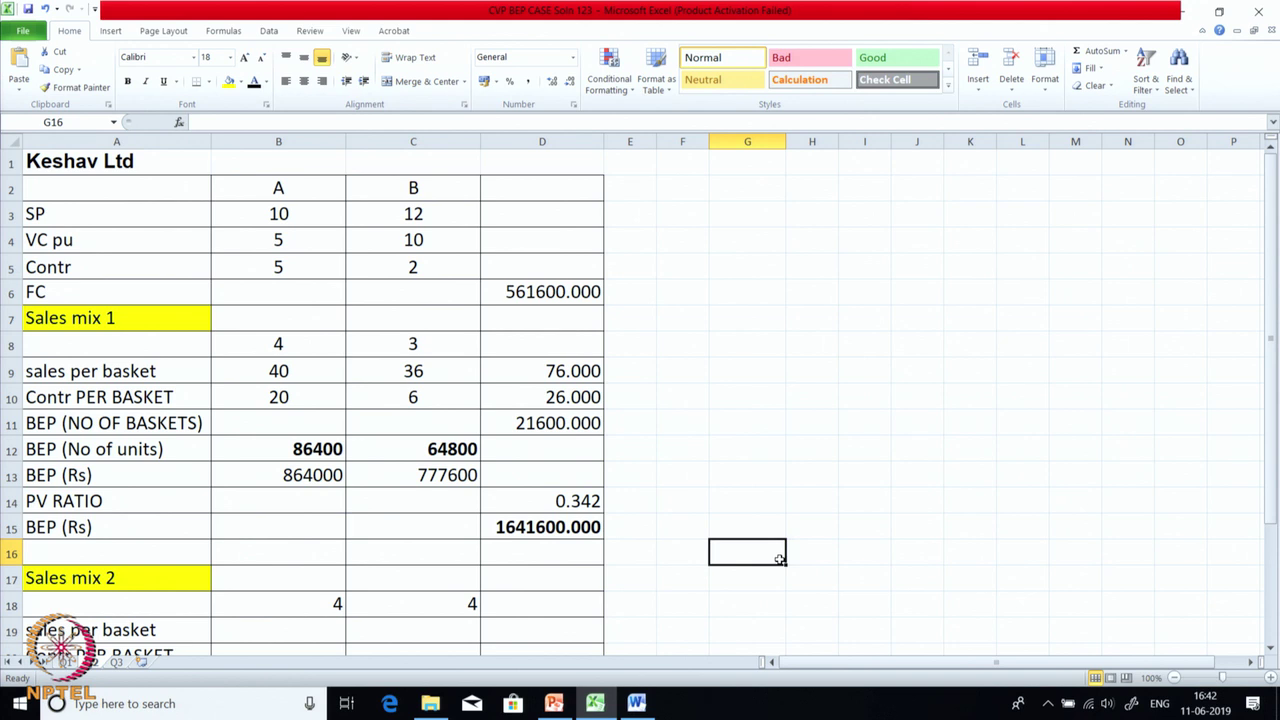
Reveal the total break-even sales in D13 in black font and check it against the PV ratio calculation in D14:D15.
left_click(556, 466)
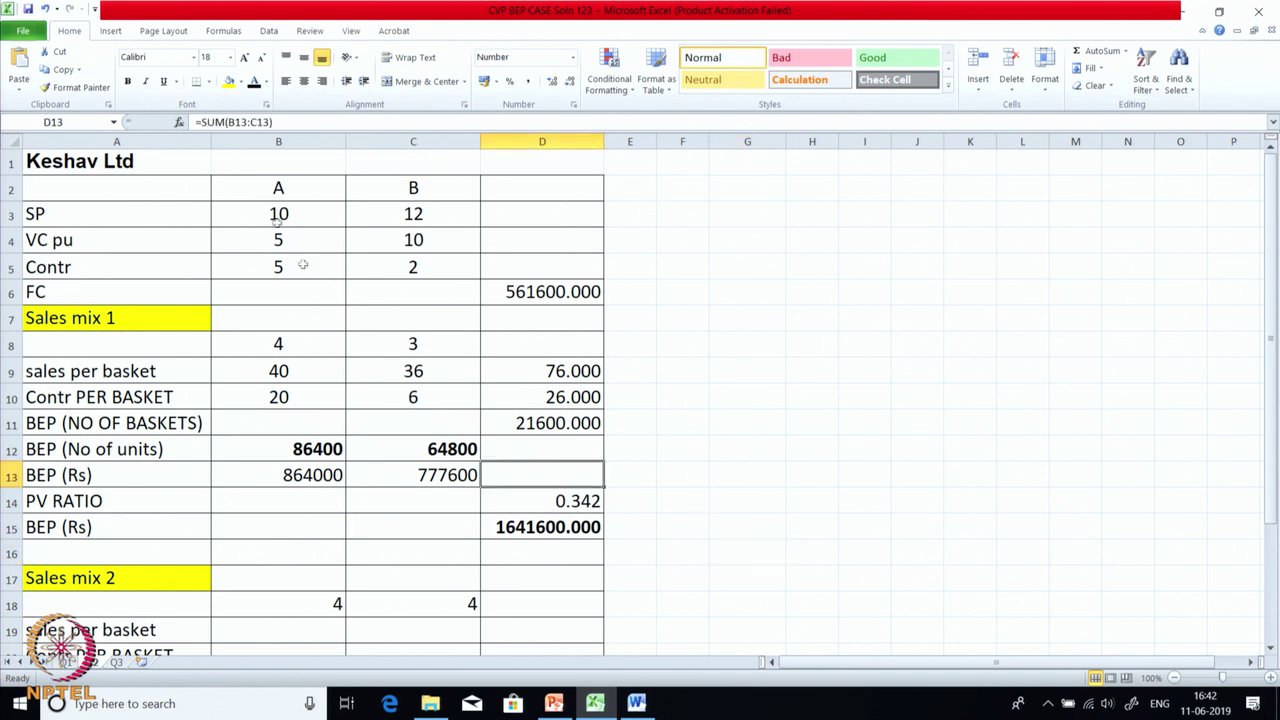
left_click(254, 81)
left_click(680, 476)
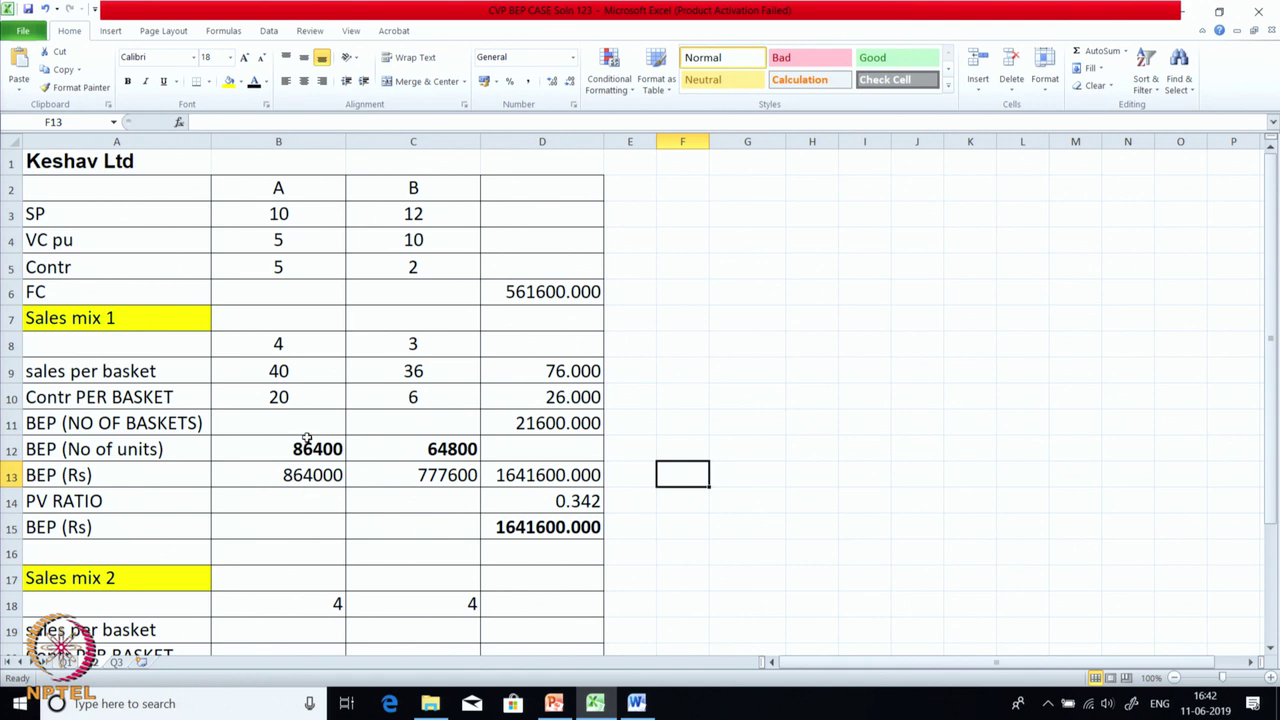
left_click(566, 476)
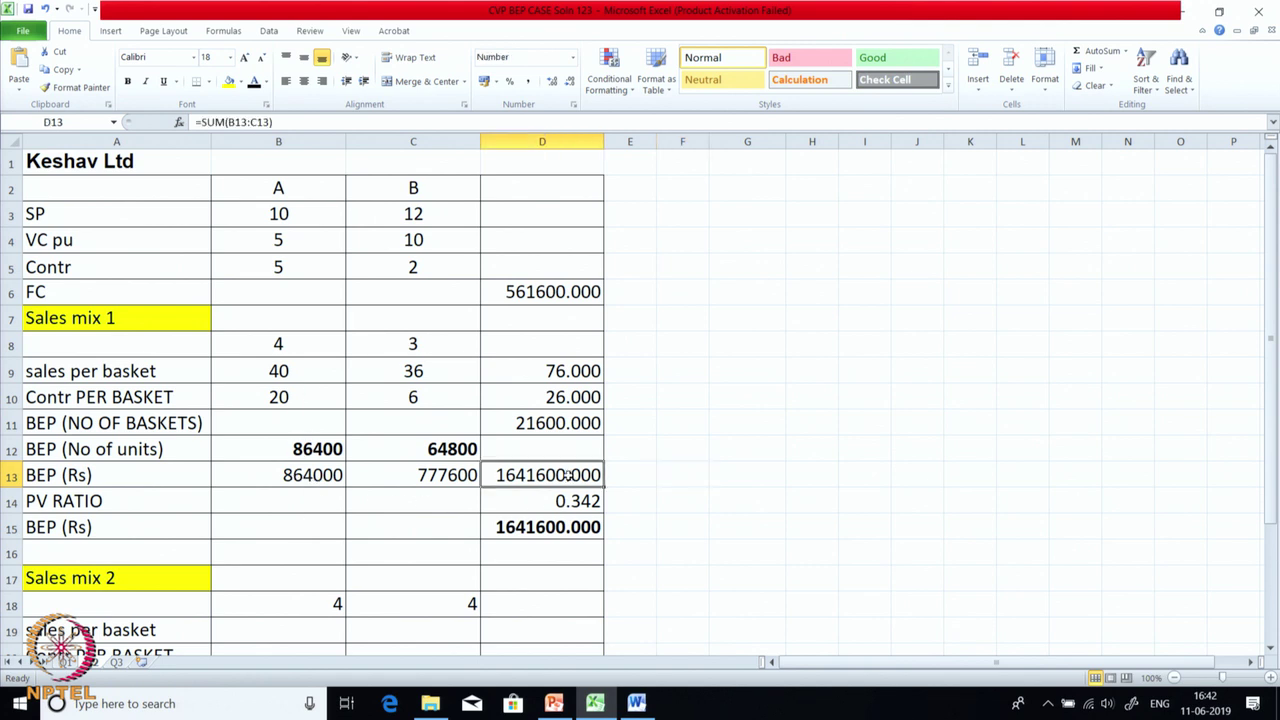
left_click(544, 501)
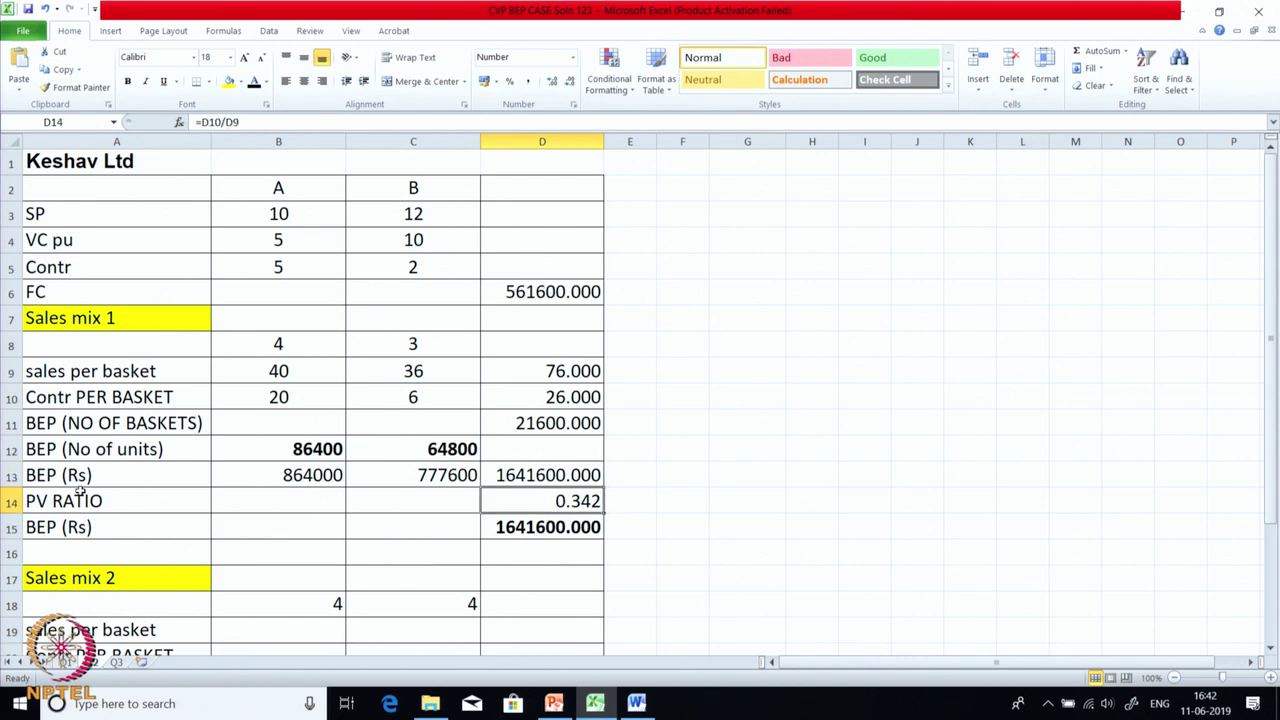
left_click(523, 533)
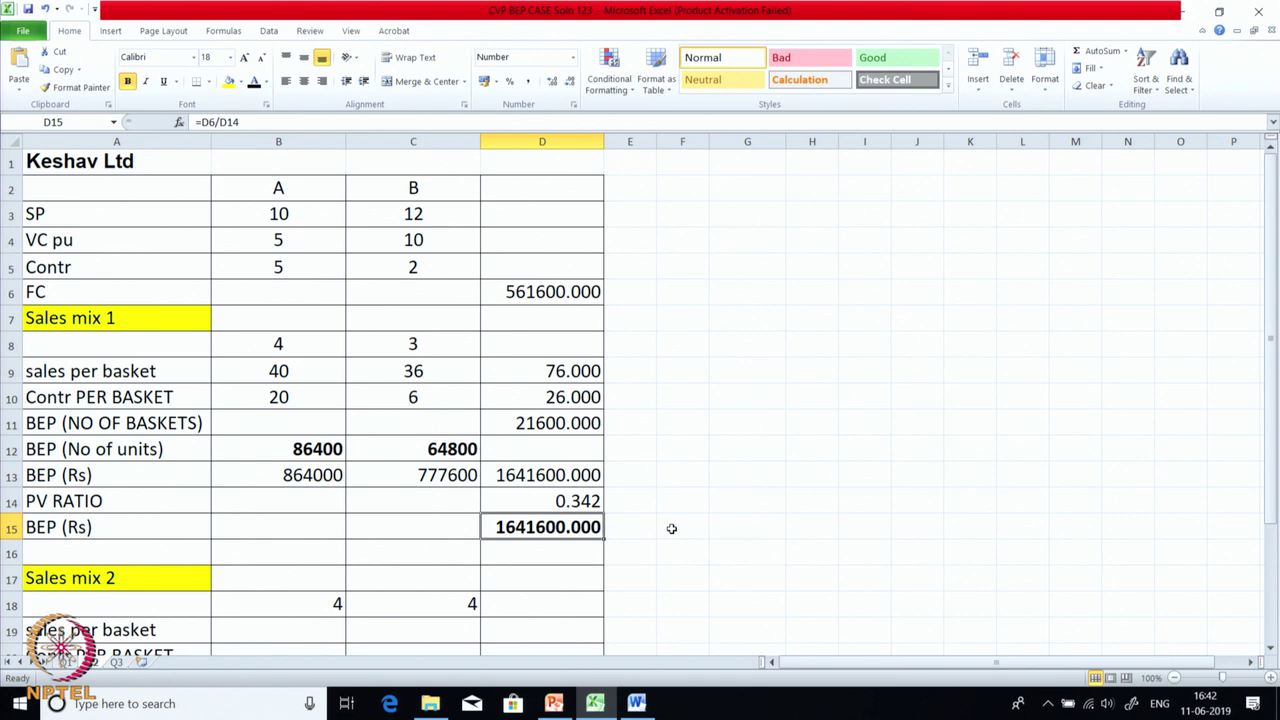
scroll(671, 528, "down", 1)
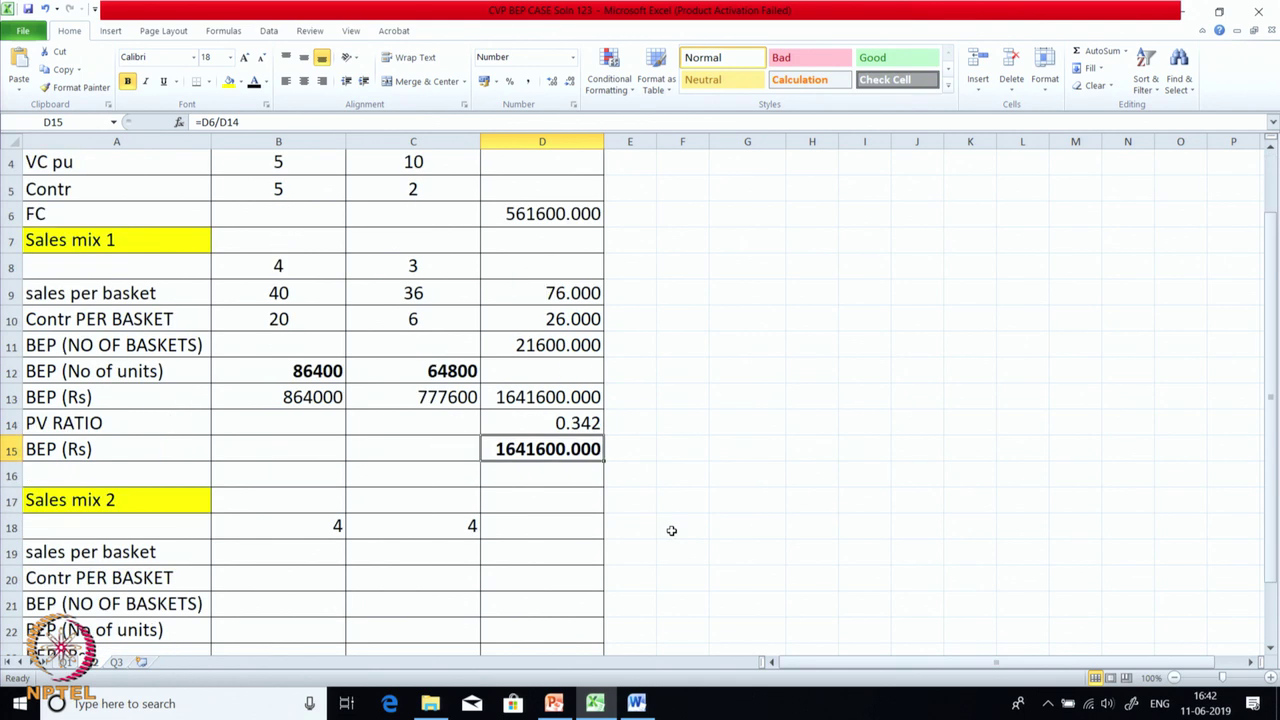
scroll(671, 530, "down", 1)
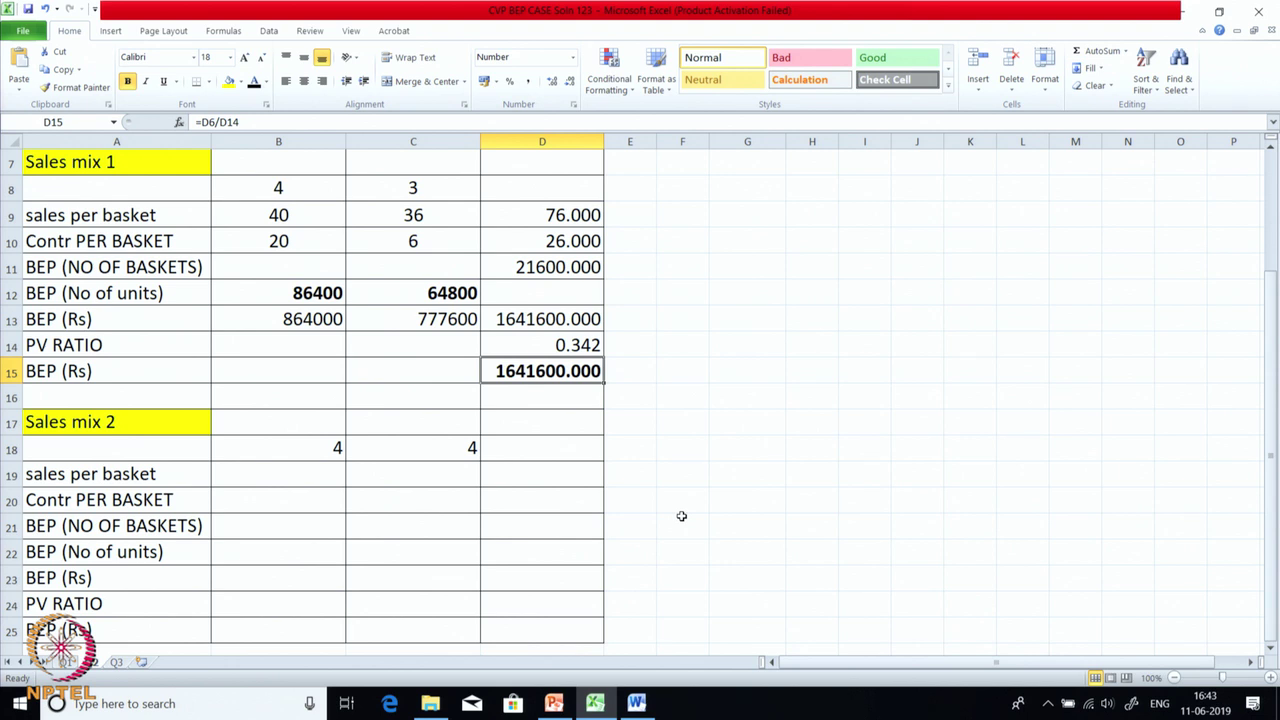
Reveal the Sales mix 2 sales per basket of A and B in B19:C19 in black font and check them against the selling prices.
left_click(298, 470)
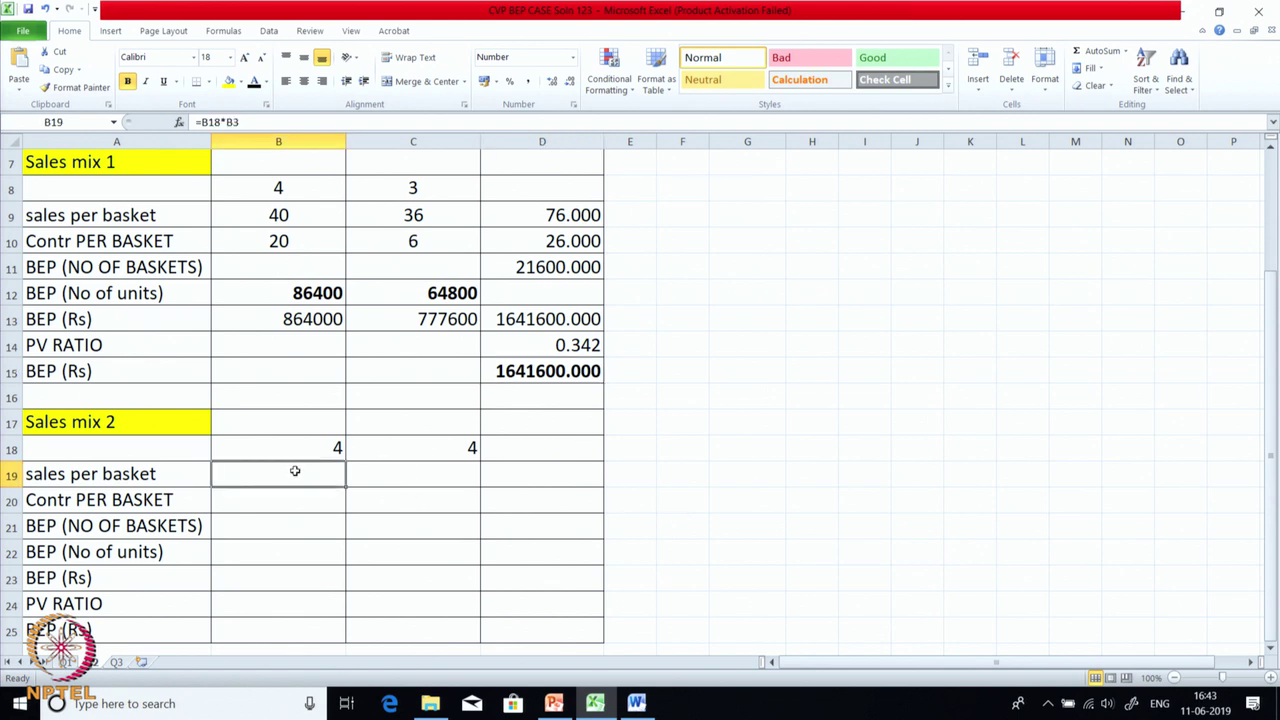
left_click(402, 475)
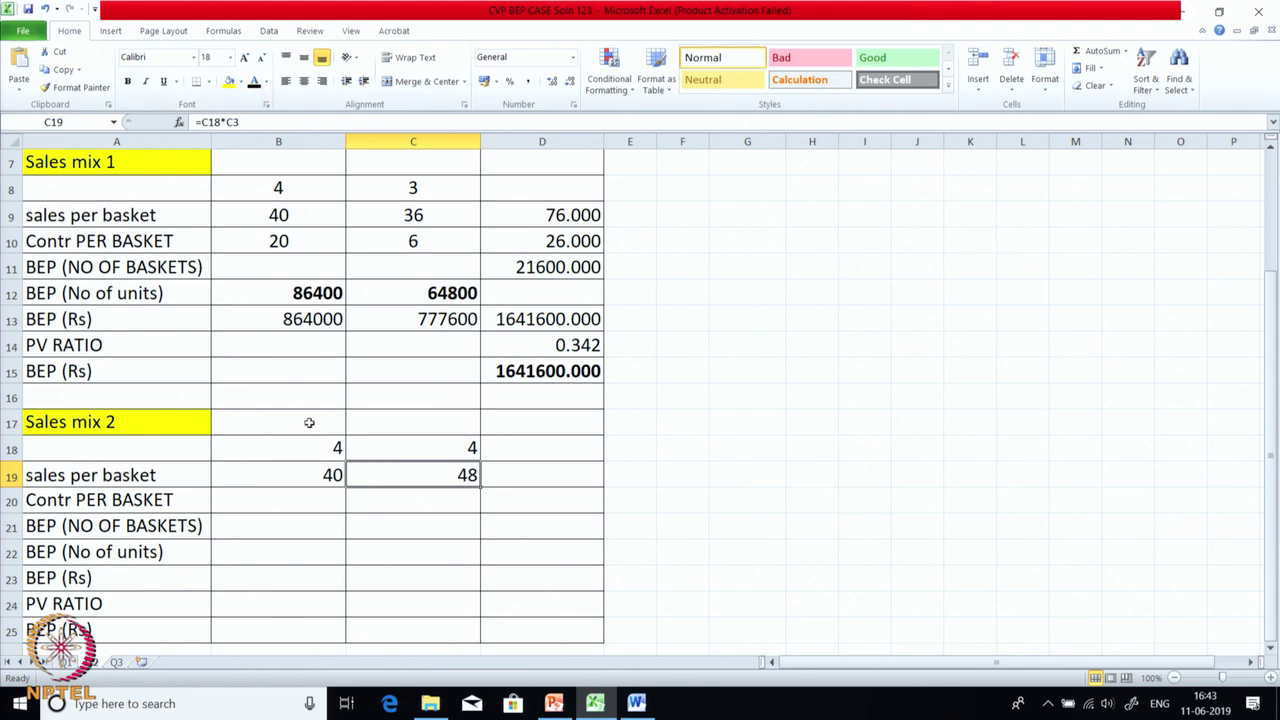
scroll(283, 469, "up", 1)
scroll(267, 313, "up", 1)
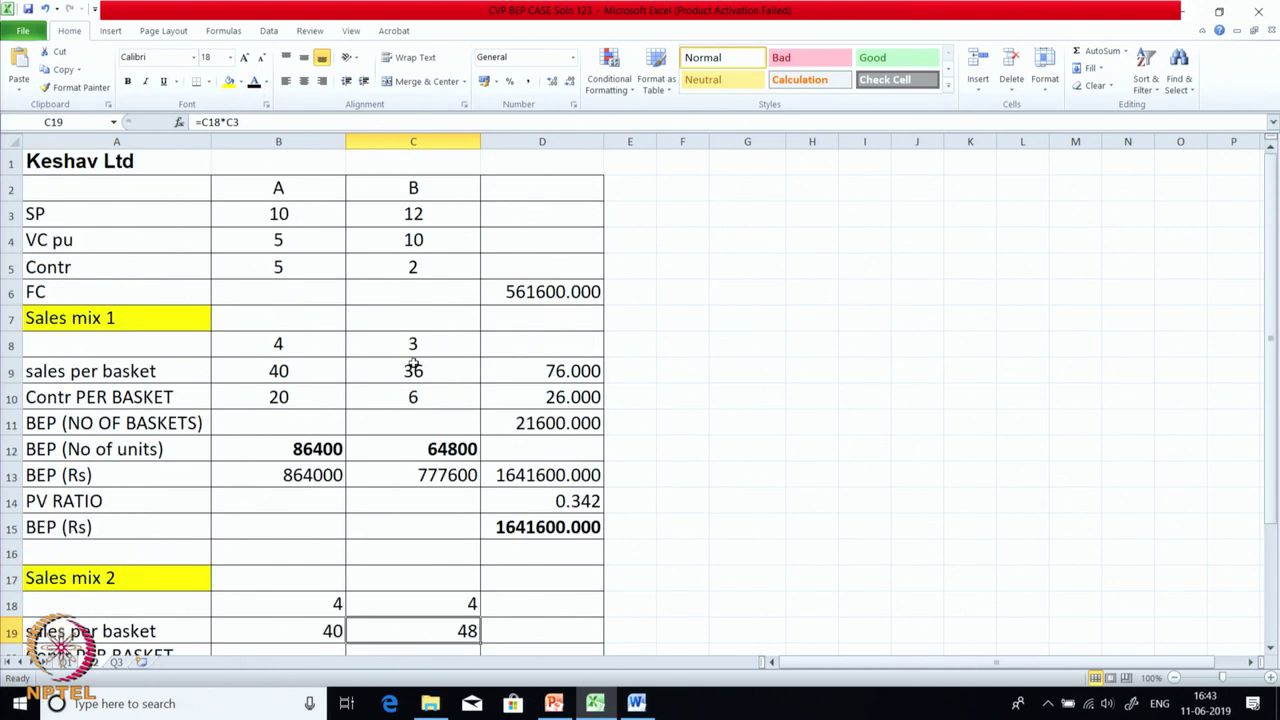
Reveal the Sales mix 2 contribution per basket of A and B and its total in B20:D20 in black font, checking the formulas.
scroll(413, 363, "down", 3)
scroll(413, 363, "down", 1)
left_click_drag(294, 349, 372, 349)
left_click(252, 81)
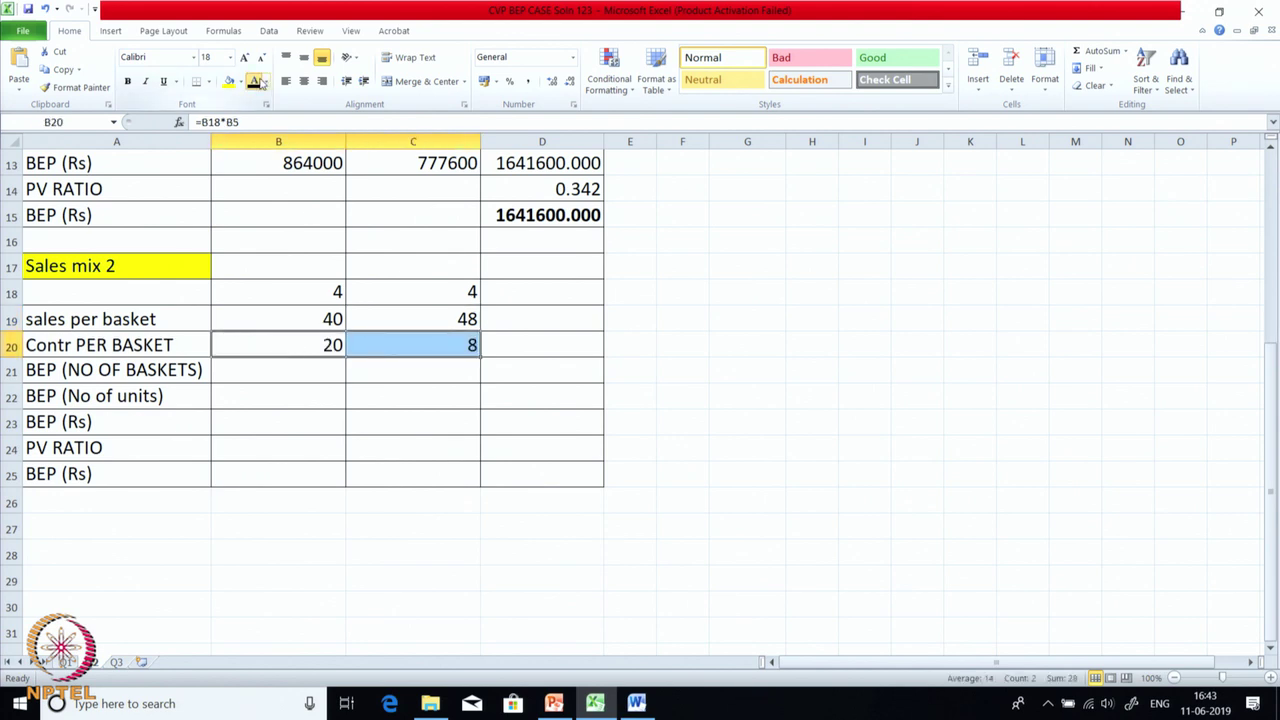
left_click(294, 352)
left_click(383, 352)
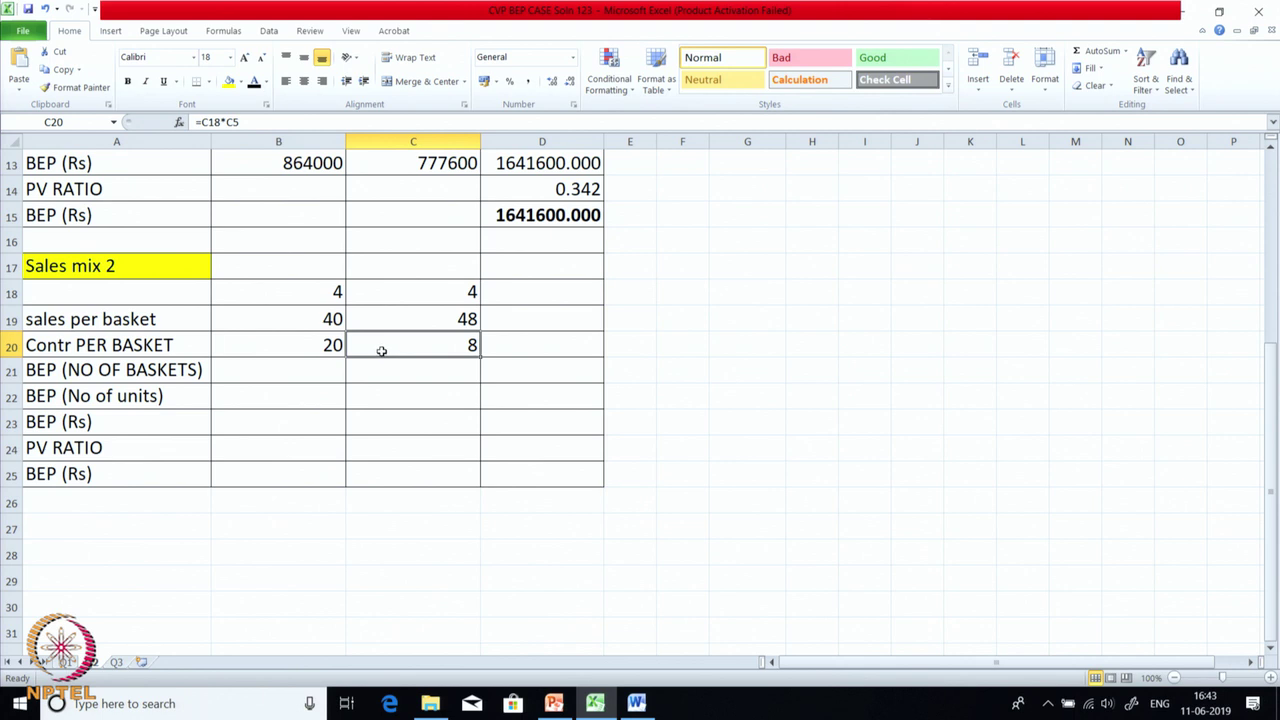
left_click(500, 349)
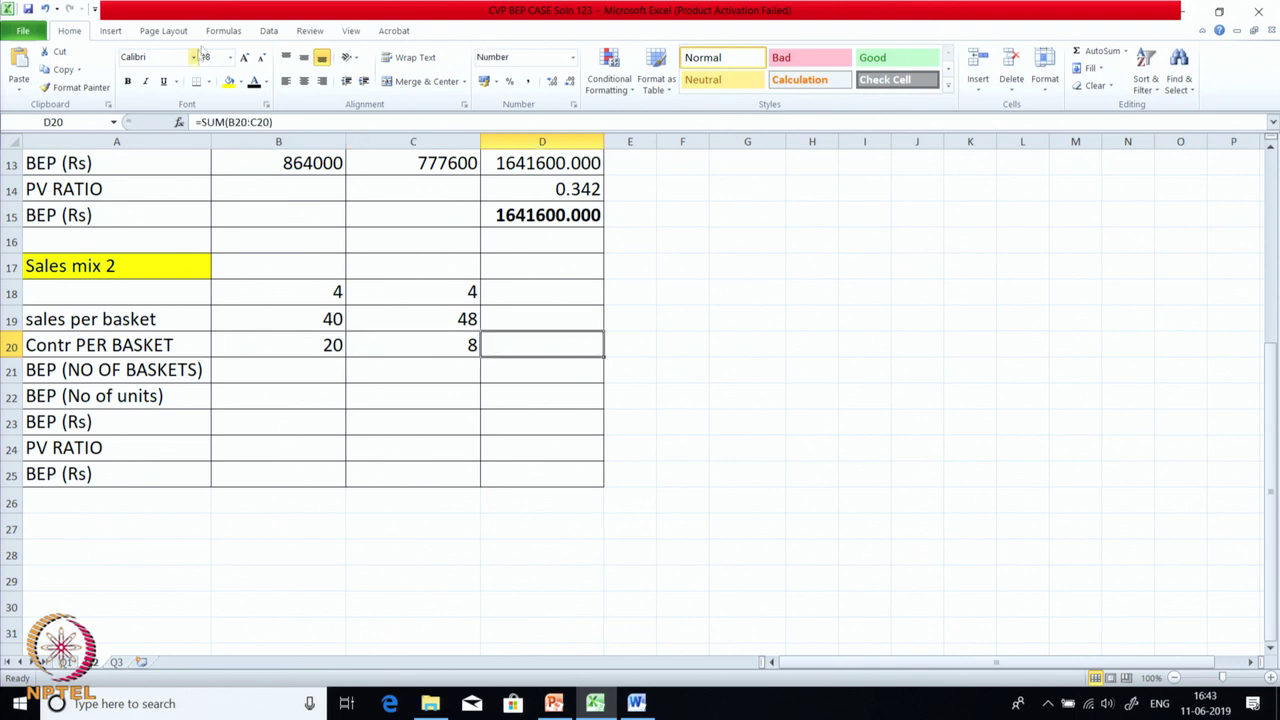
left_click(253, 82)
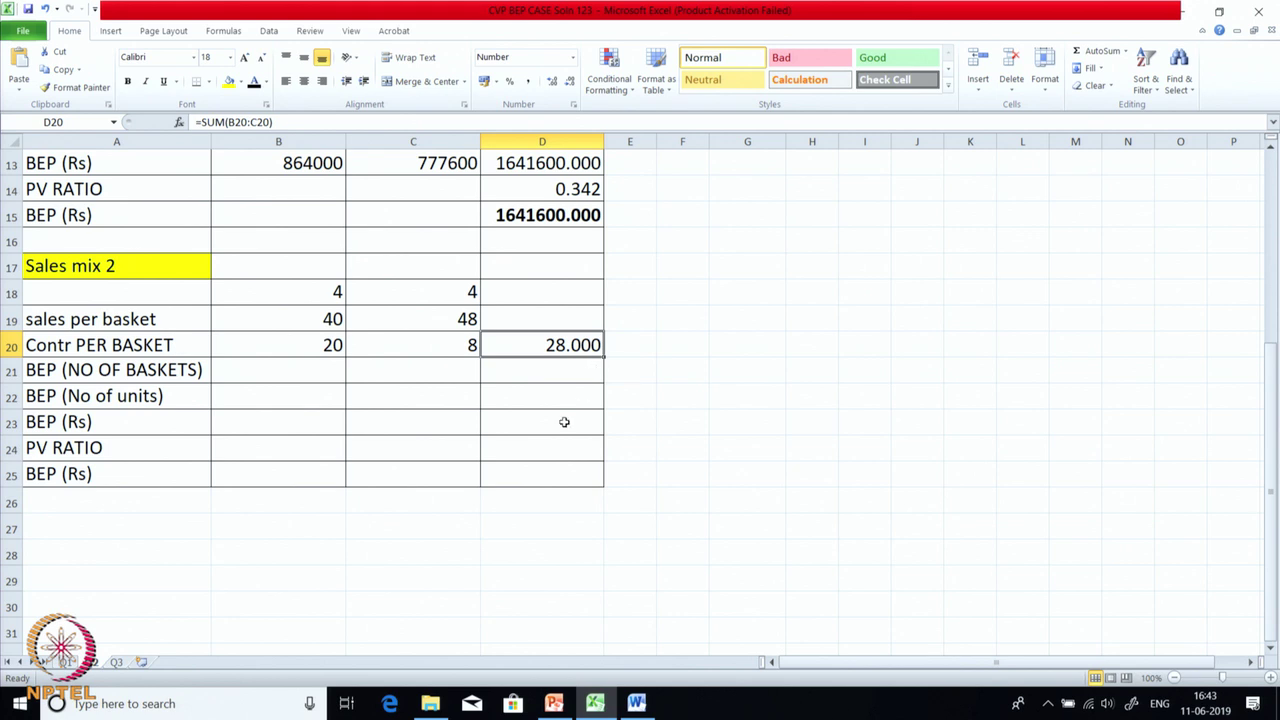
Check the fixed cost in D6 and total basket contribution in D20, and reveal the Sales mix 2 break-even number of baskets in D21.
scroll(565, 423, "up", 1)
scroll(565, 423, "up", 3)
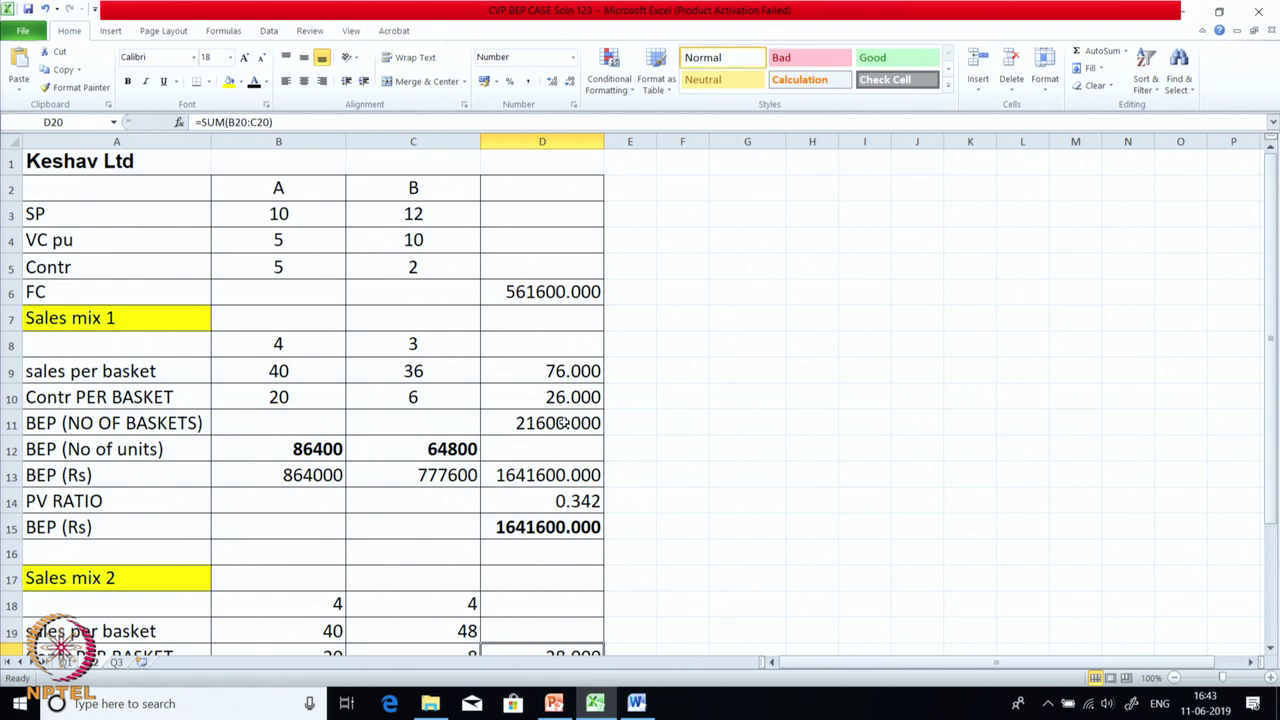
left_click(564, 289)
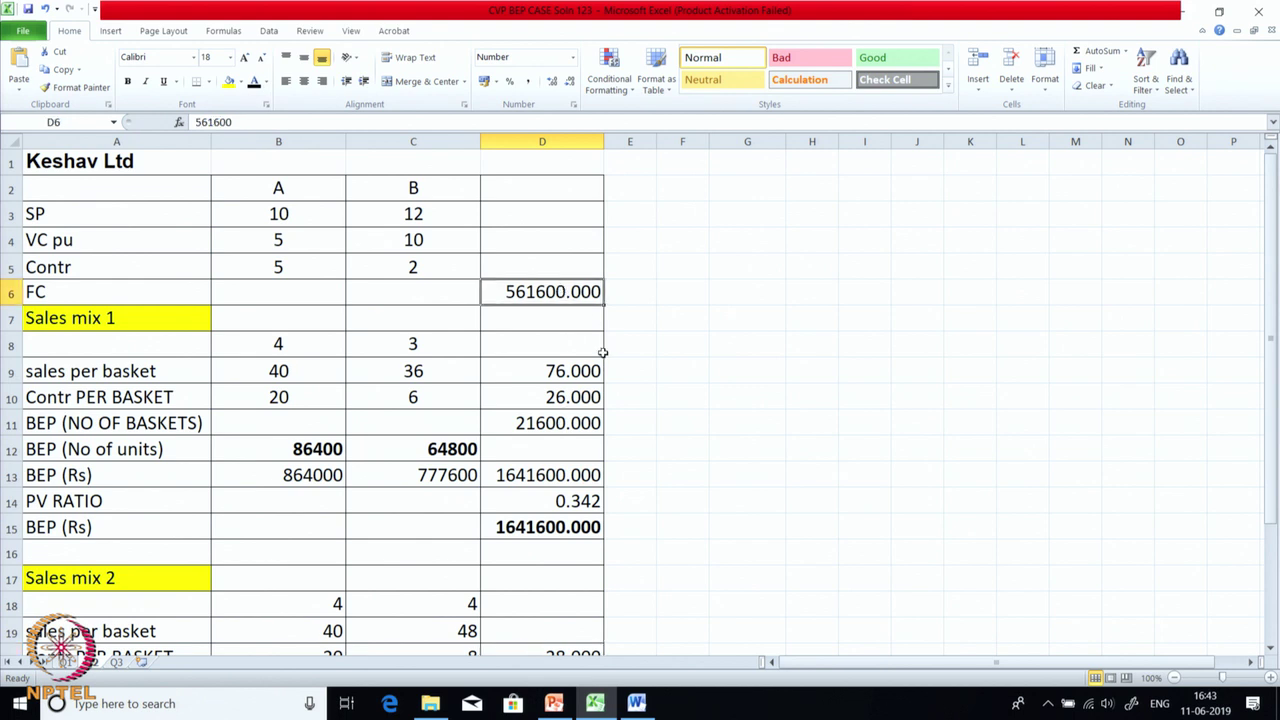
scroll(558, 370, "down", 3)
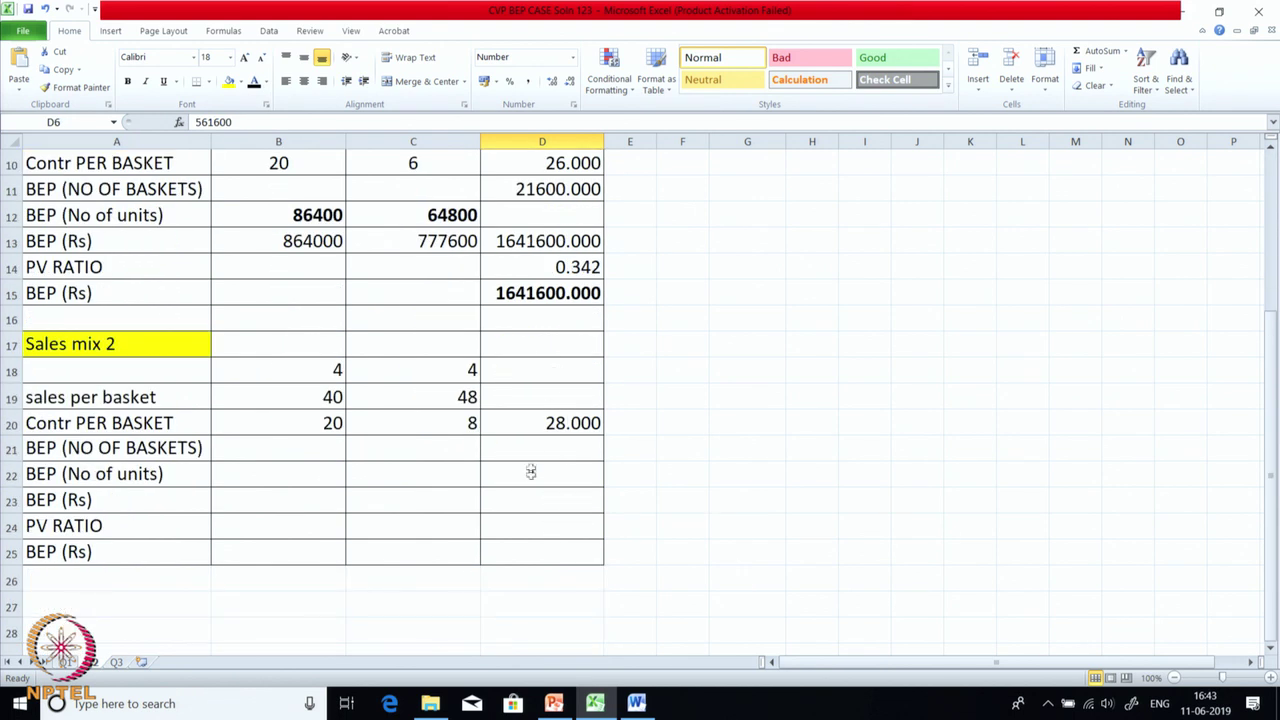
left_click(553, 423)
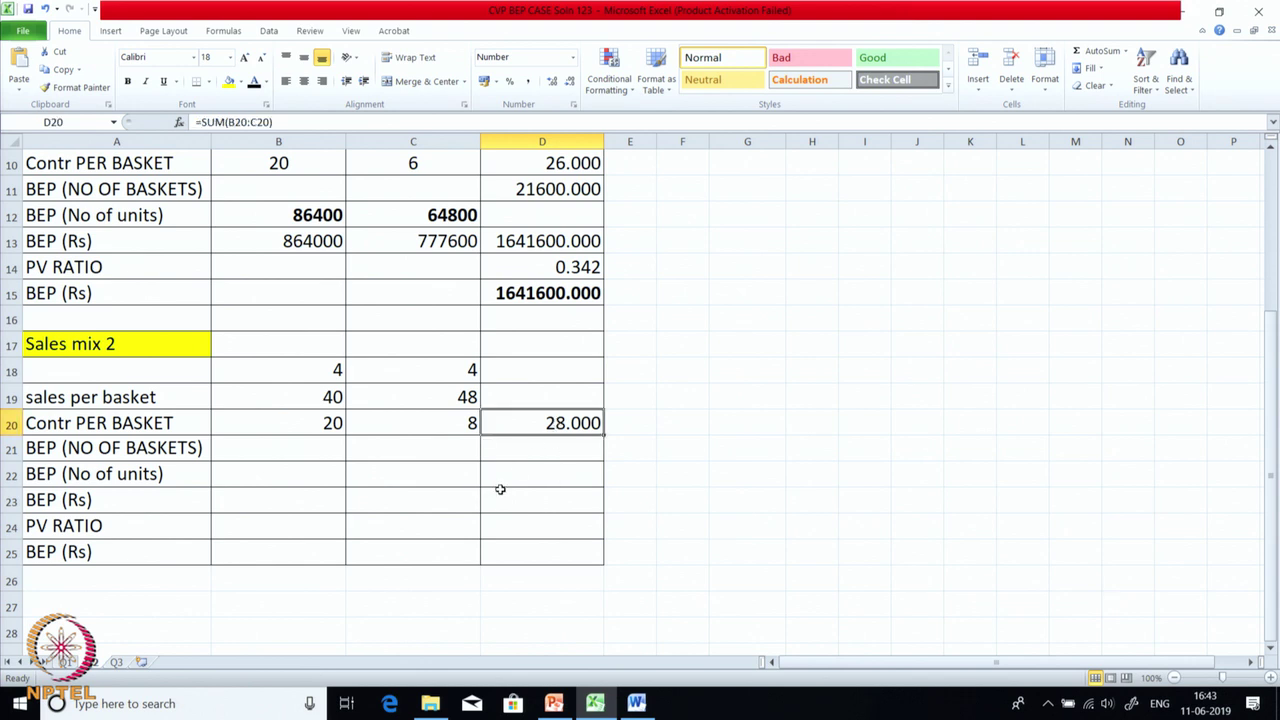
left_click_drag(305, 452, 457, 456)
left_click(510, 451)
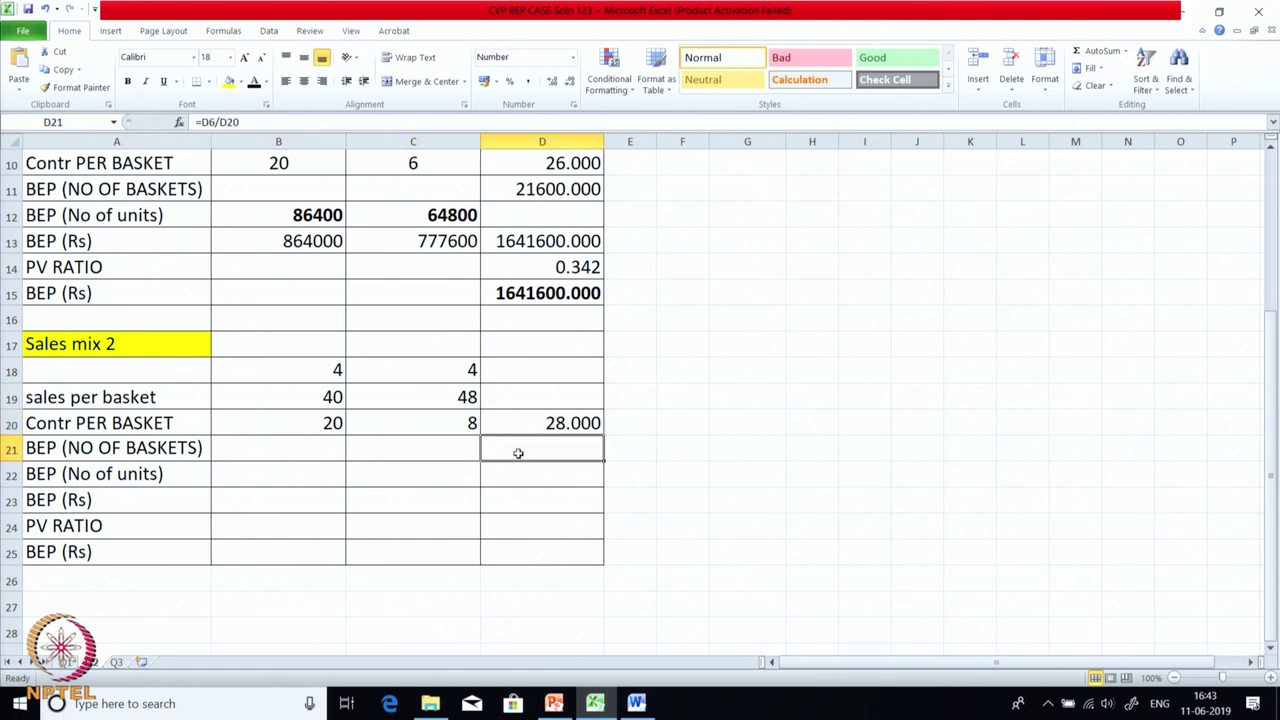
key("Return")
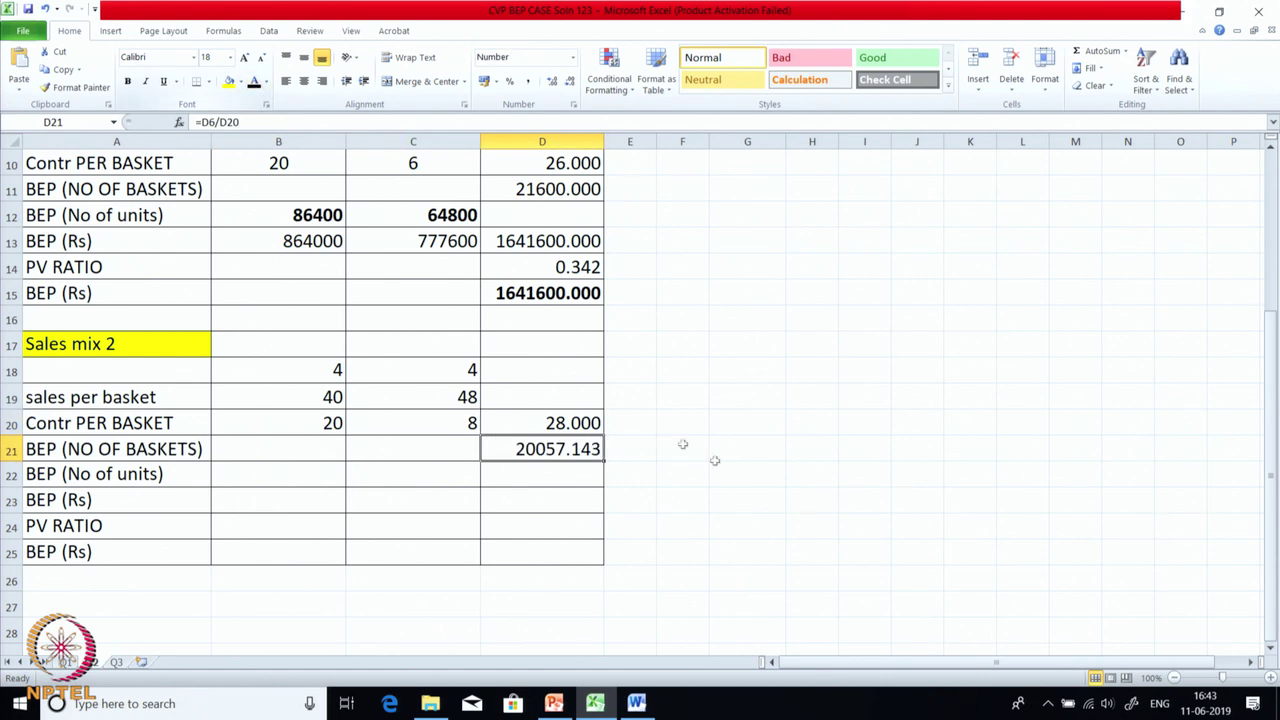
left_click(688, 460)
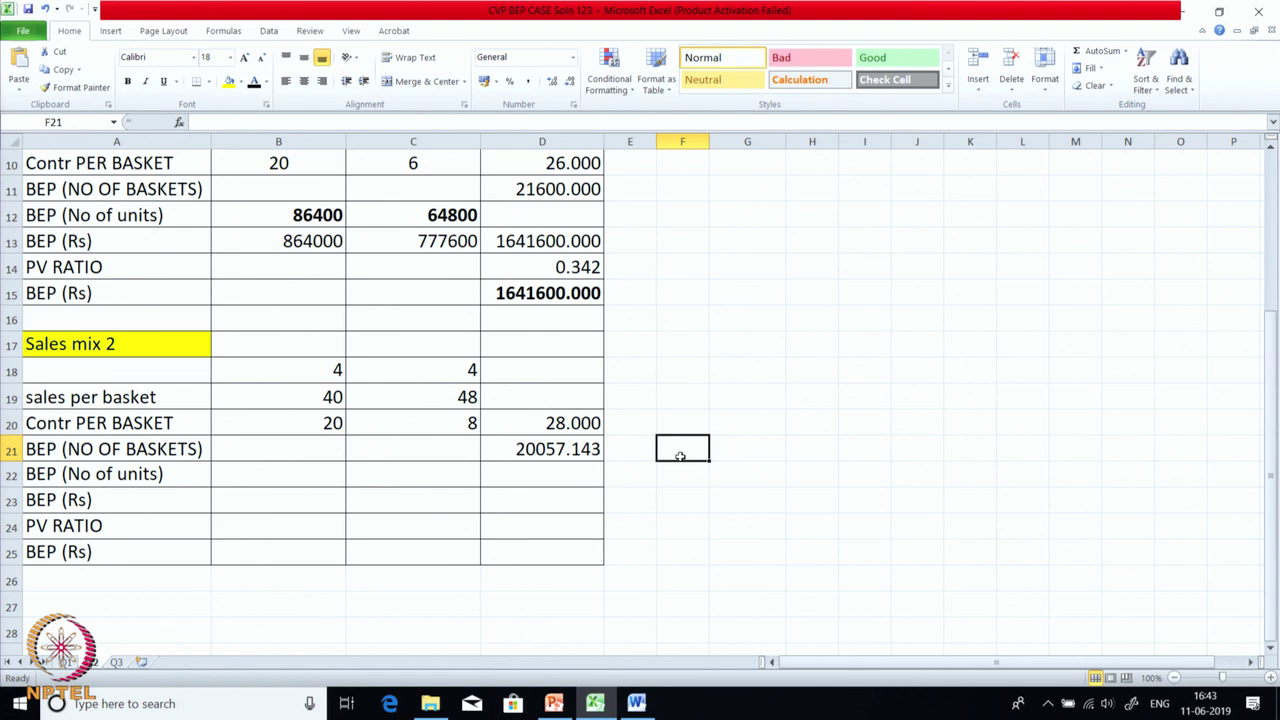
Reveal the Sales mix 2 break-even units of A and B in B22:C22 in black font and check their formulas and the baskets formula in D21.
left_click_drag(303, 477, 360, 478)
left_click(254, 81)
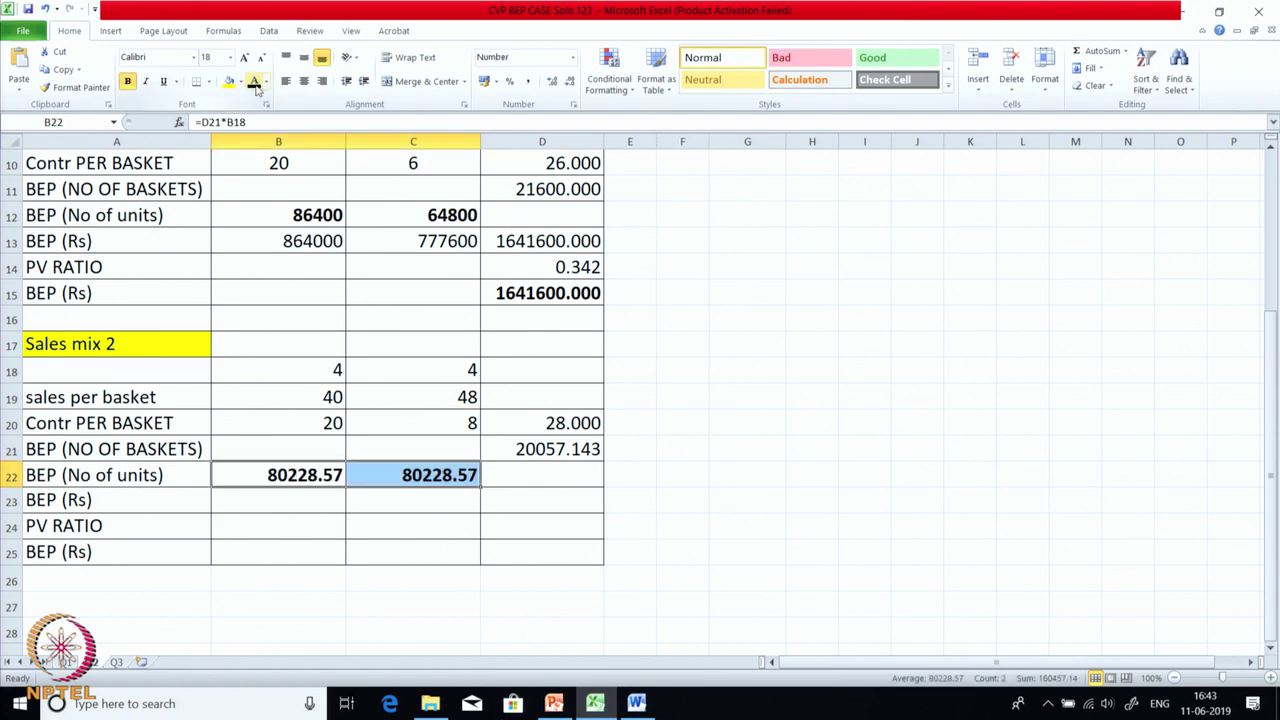
left_click(704, 476)
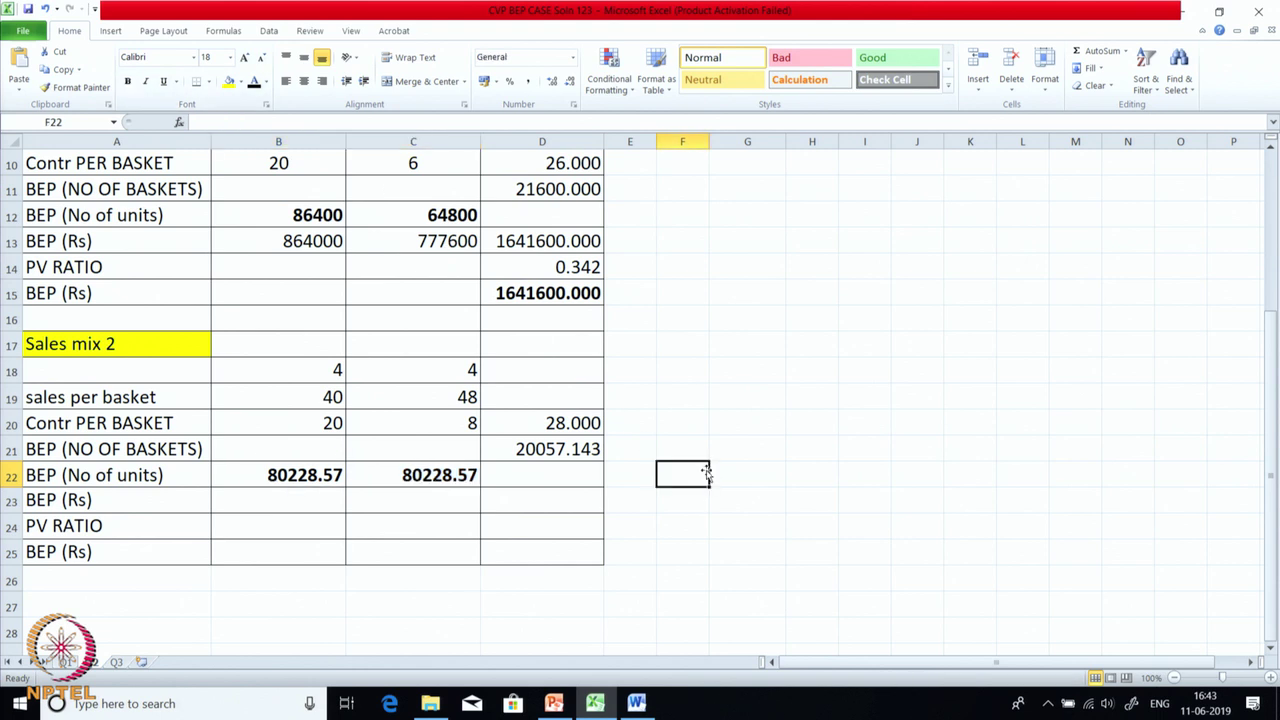
left_click(574, 449)
double_click(569, 455)
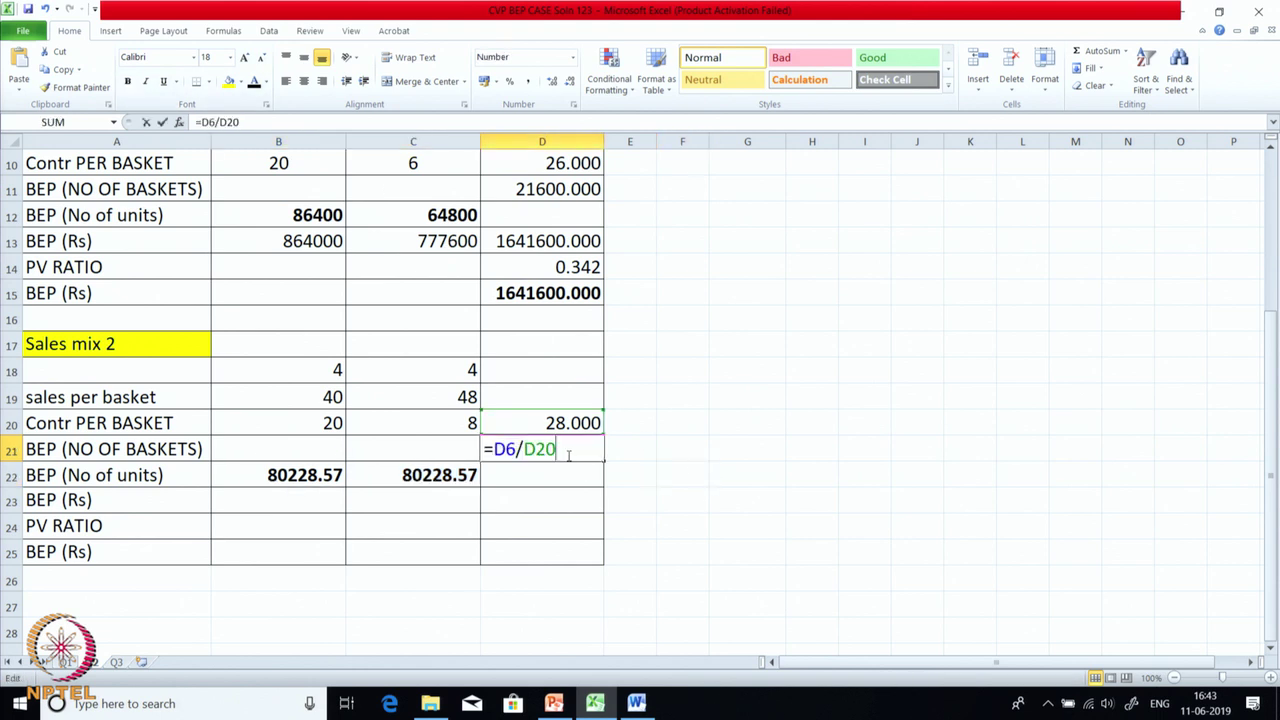
left_click(660, 453)
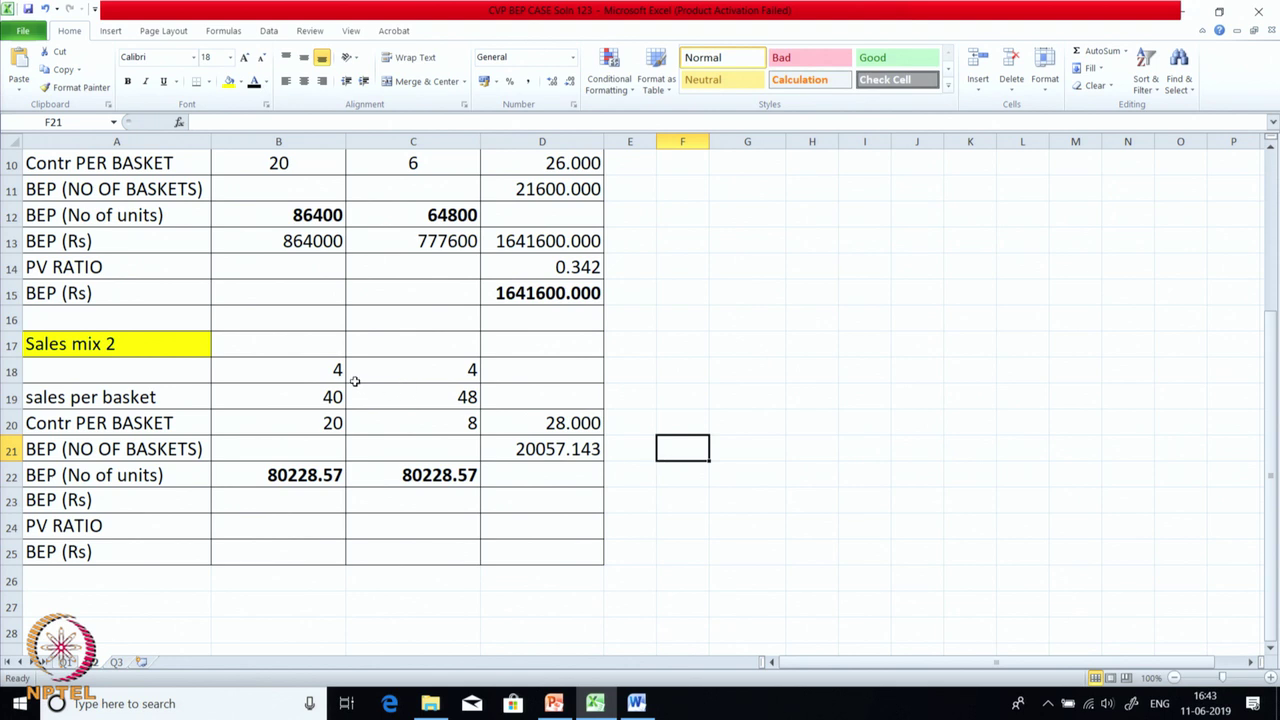
left_click(328, 475)
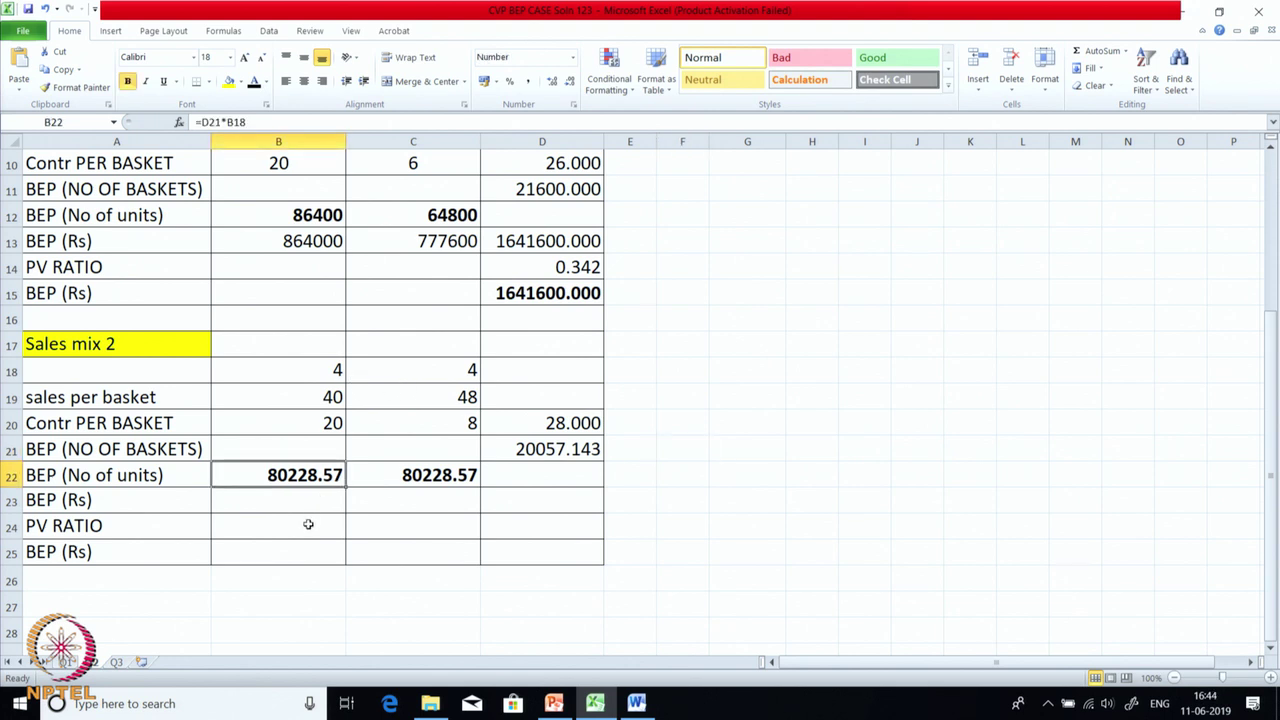
left_click(389, 475)
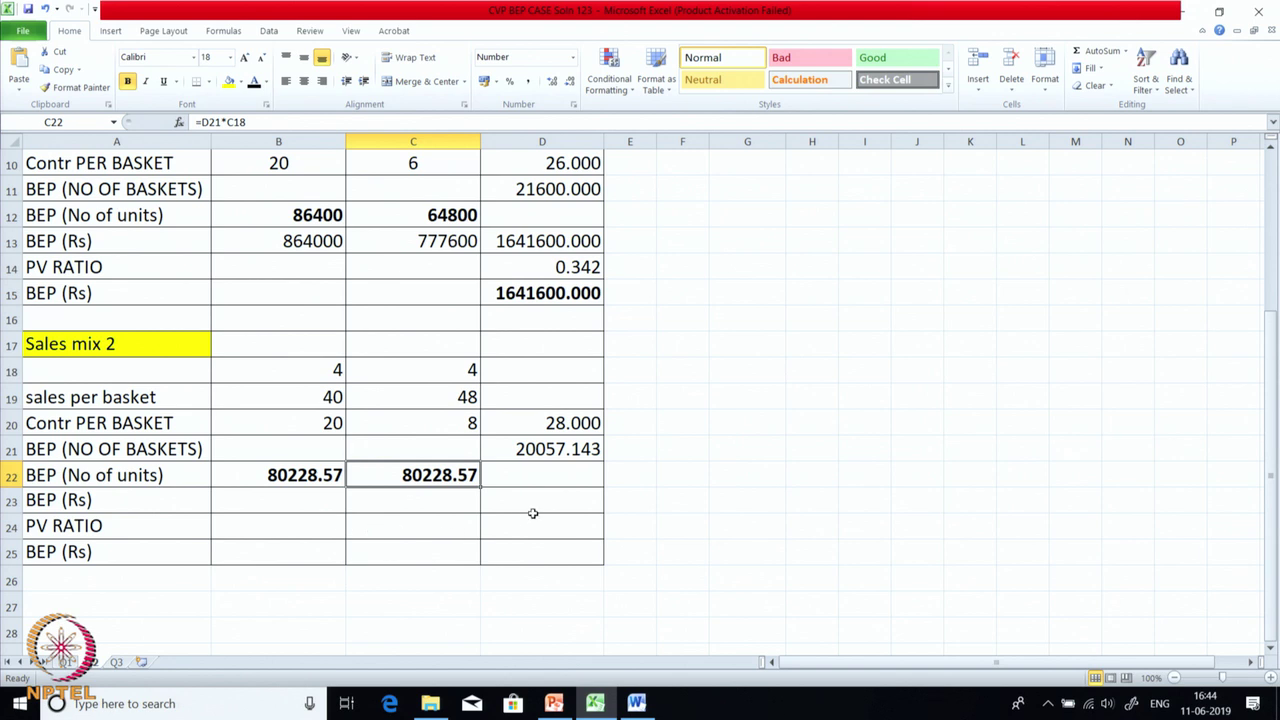
Reveal the Sales mix 2 break-even sales in rupees in B23:D23 in black font and check them against the selling prices and the total formula.
left_click_drag(286, 500, 508, 505)
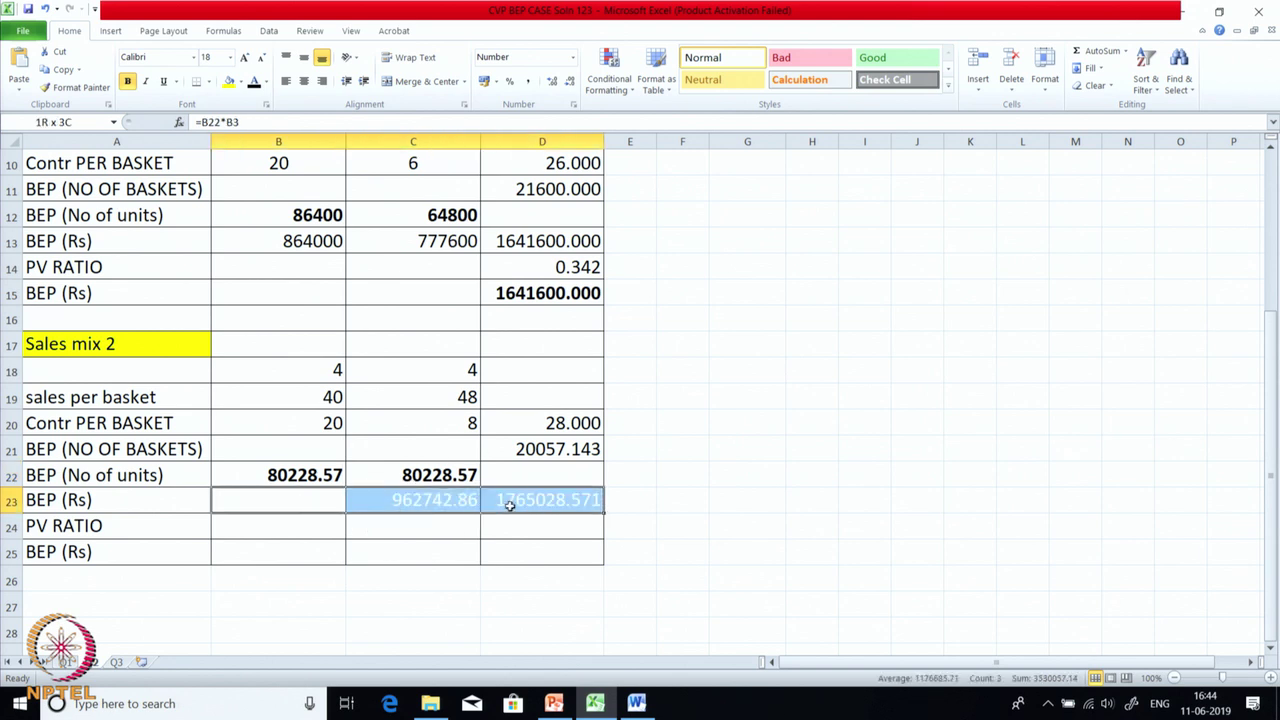
left_click(255, 83)
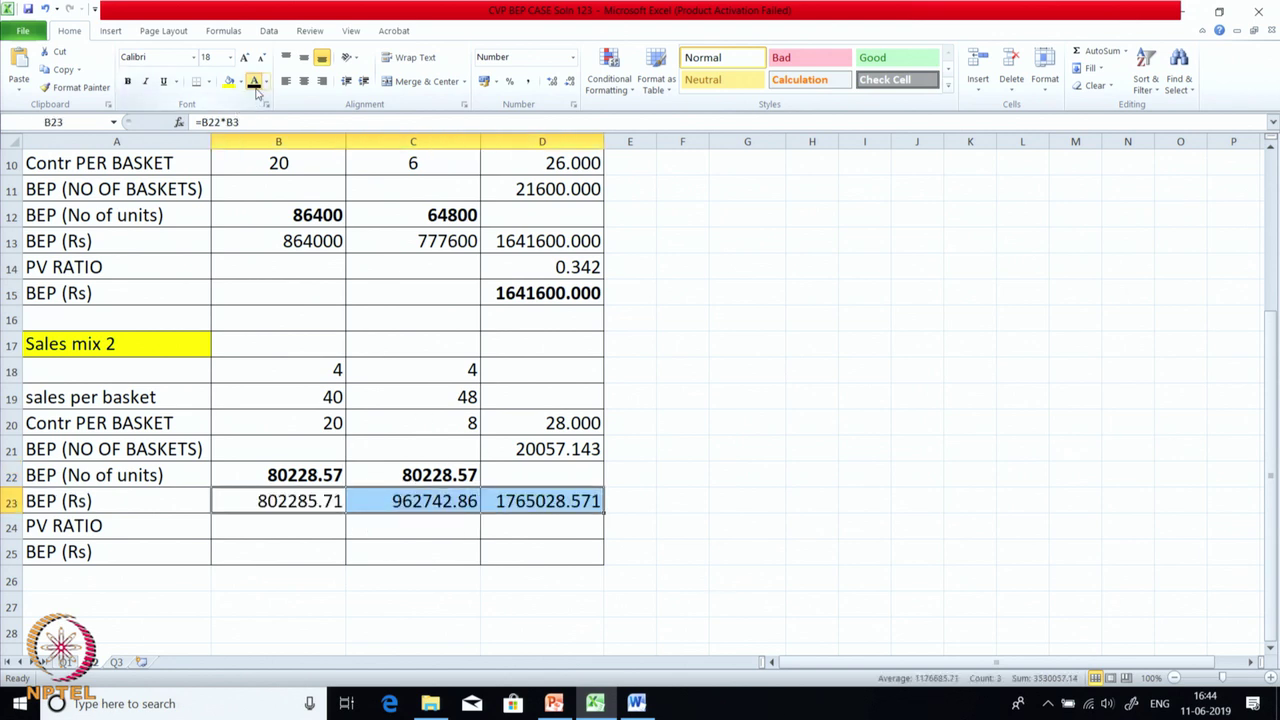
left_click(700, 492)
scroll(516, 495, "up", 3)
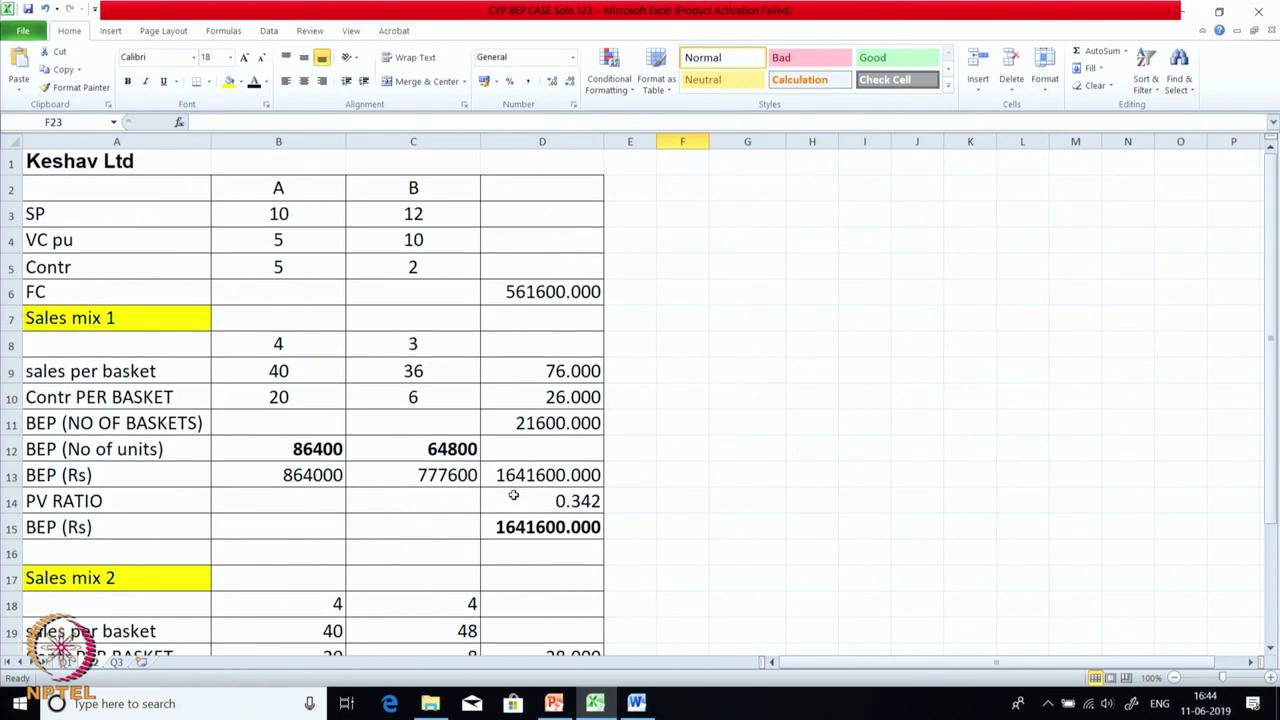
scroll(350, 390, "down", 4)
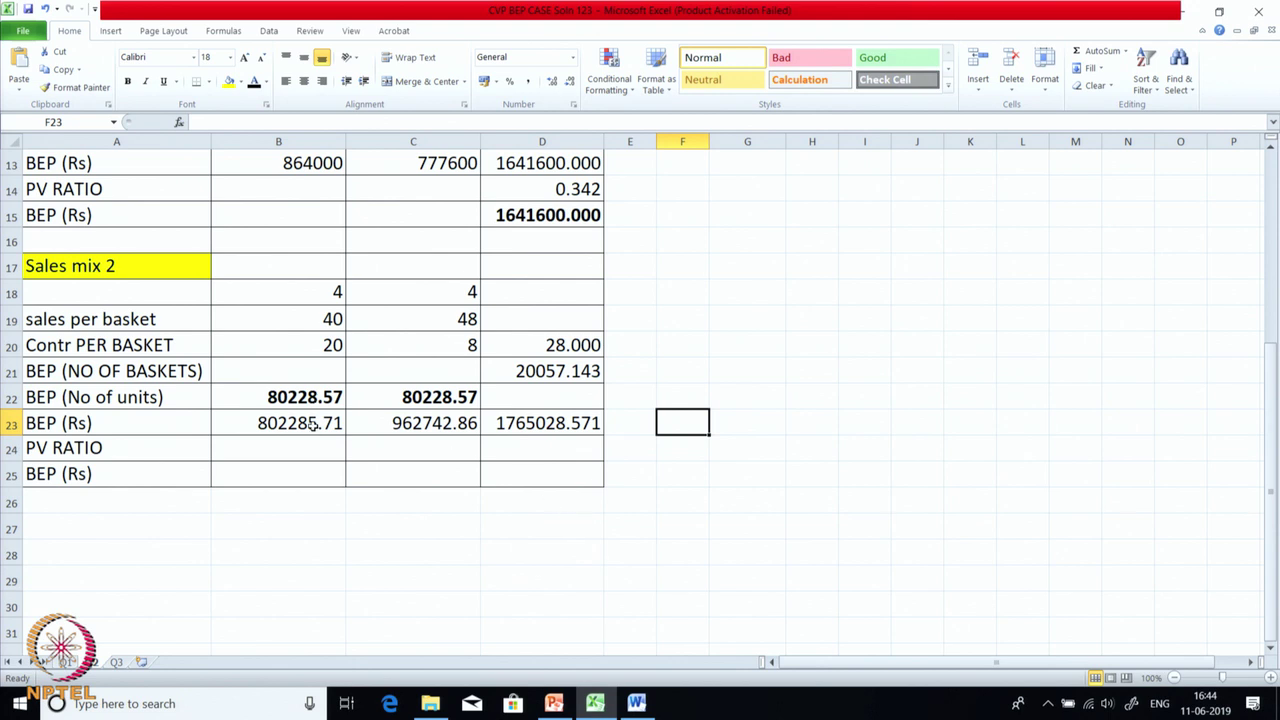
left_click(377, 426)
left_click(506, 427)
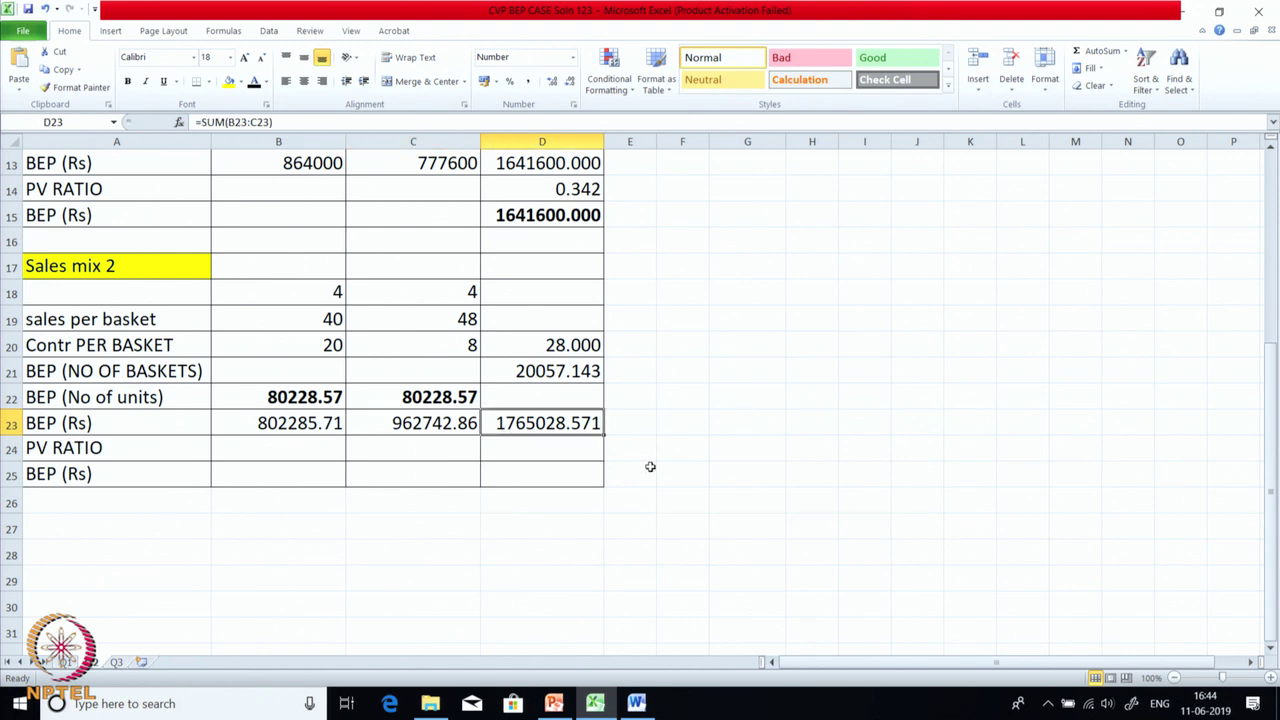
Reveal the Sales mix 2 PV ratio and the break-even sales based on it in rows 24 and 25 in black font, and check both formulas.
scroll(650, 467, "up", 4)
scroll(650, 467, "down", 1)
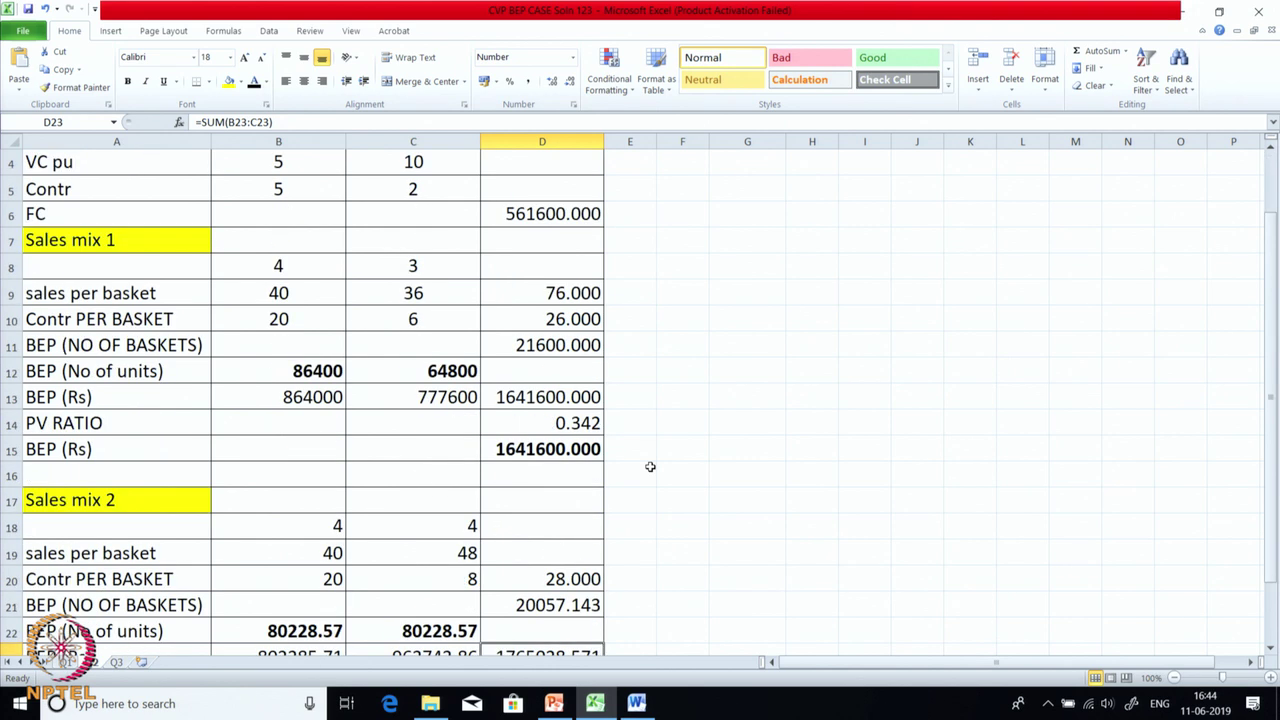
scroll(650, 467, "down", 4)
scroll(650, 465, "up", 1)
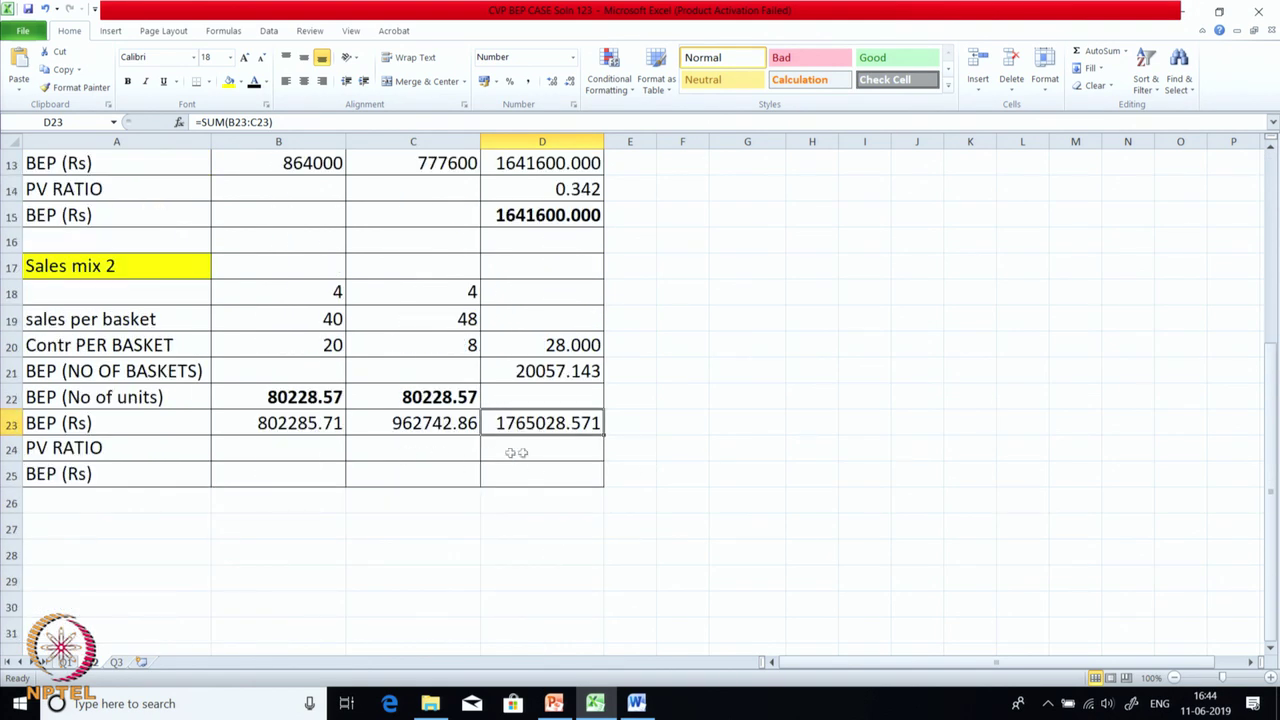
left_click_drag(310, 455, 505, 474)
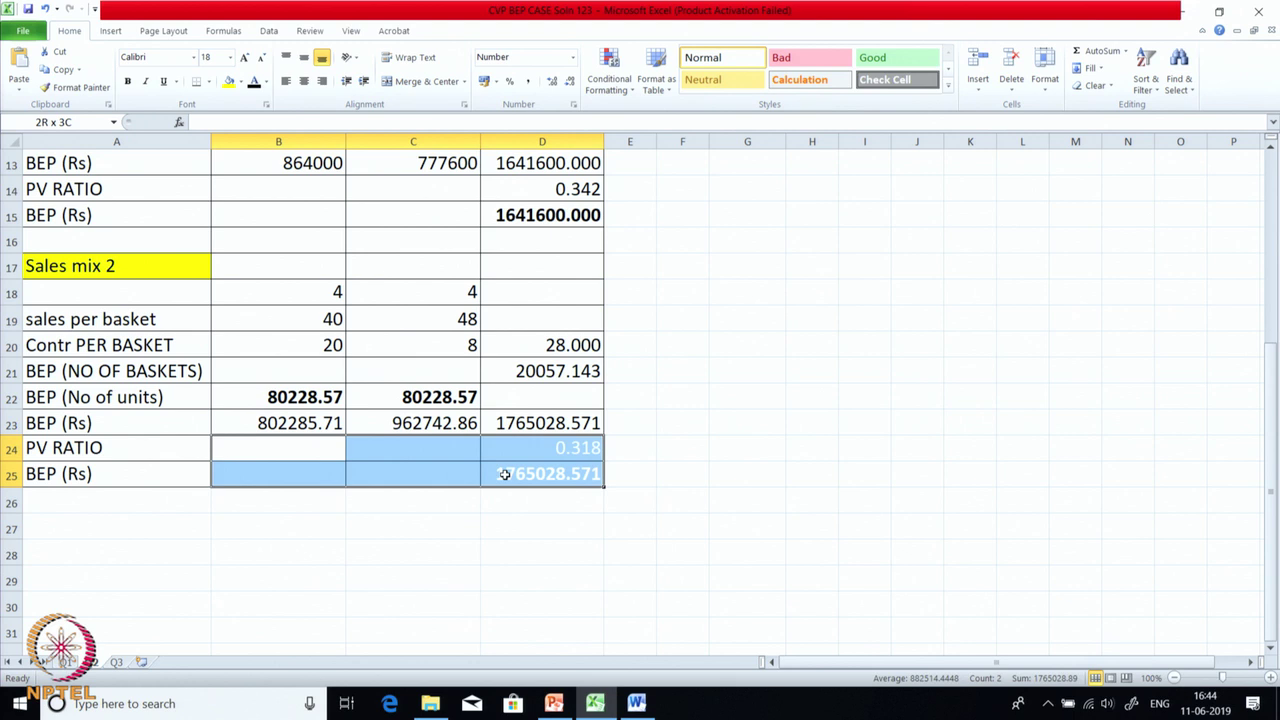
left_click(256, 82)
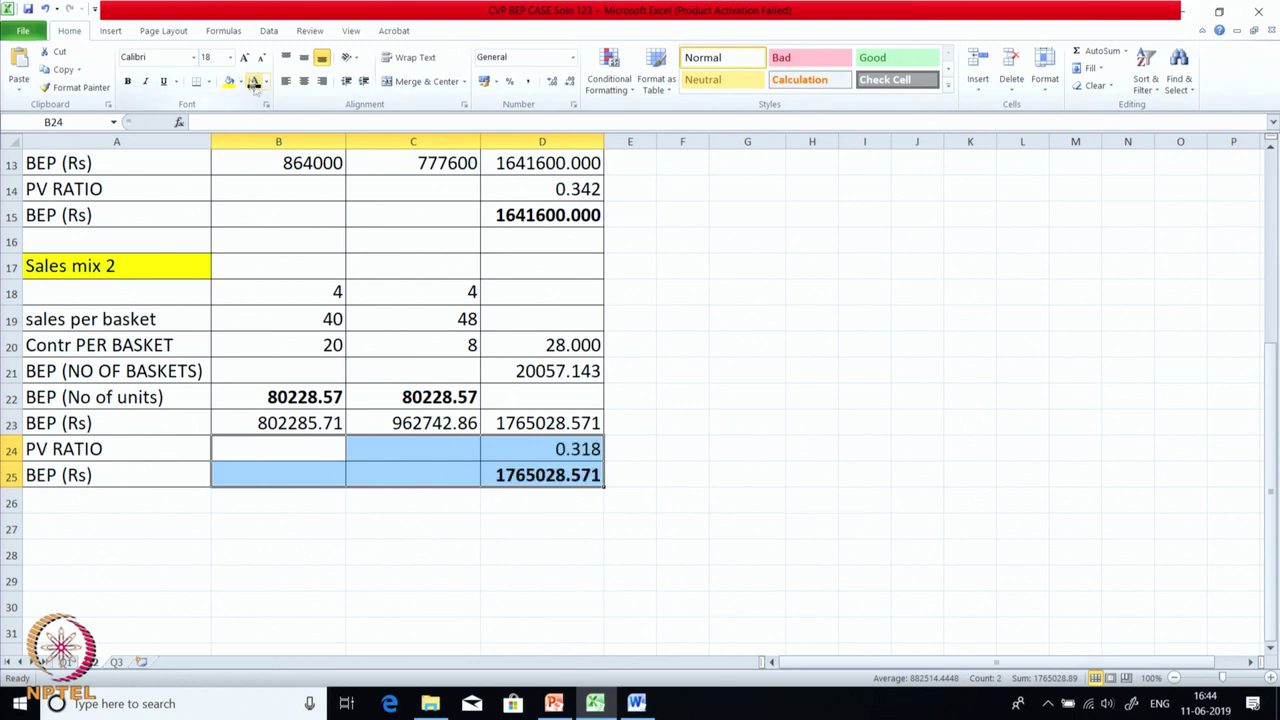
left_click(651, 390)
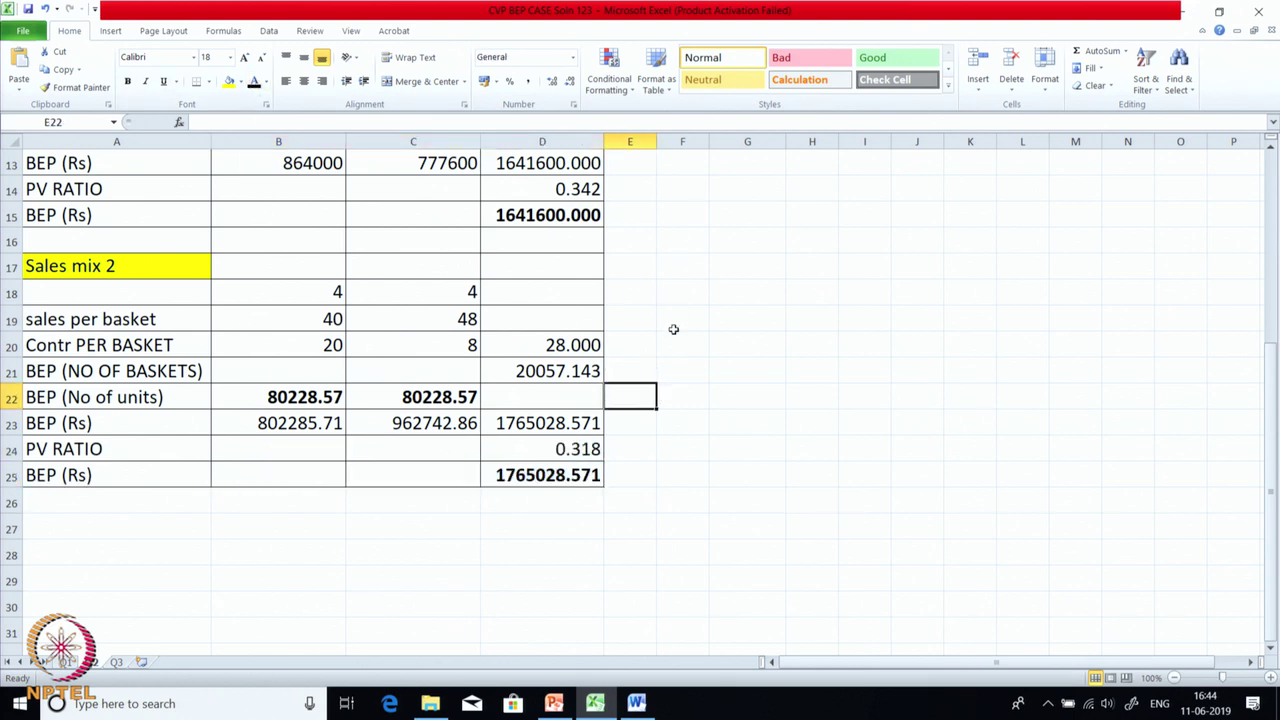
left_click(568, 455)
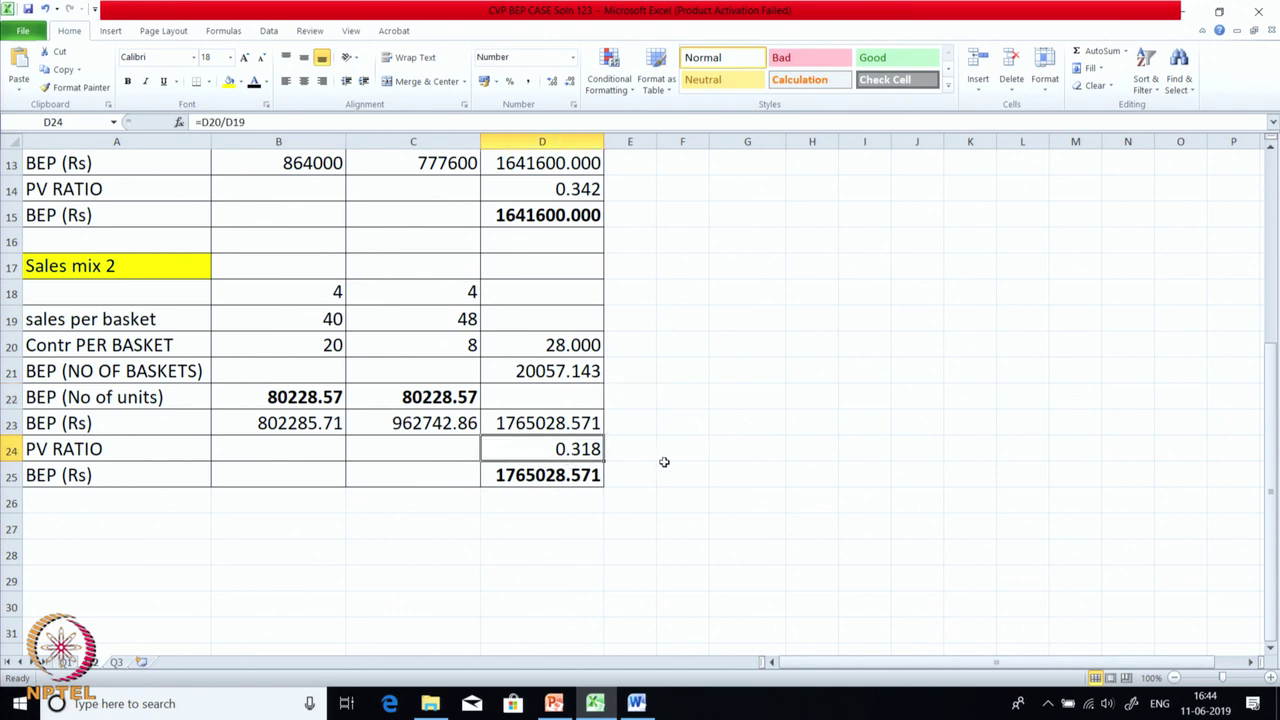
left_click(586, 479)
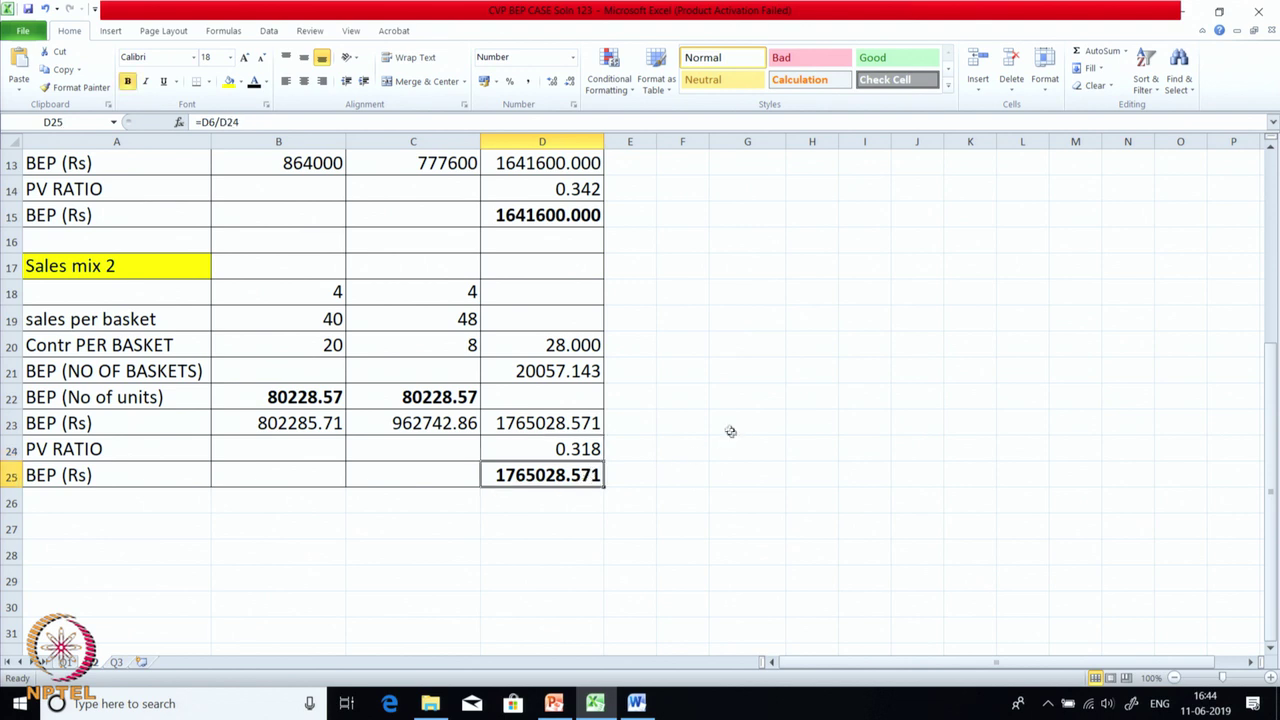
Read the requirement on advising the better product mix in the Word question document, and return to the Excel solution to compare both sales mixes.
left_click(644, 704)
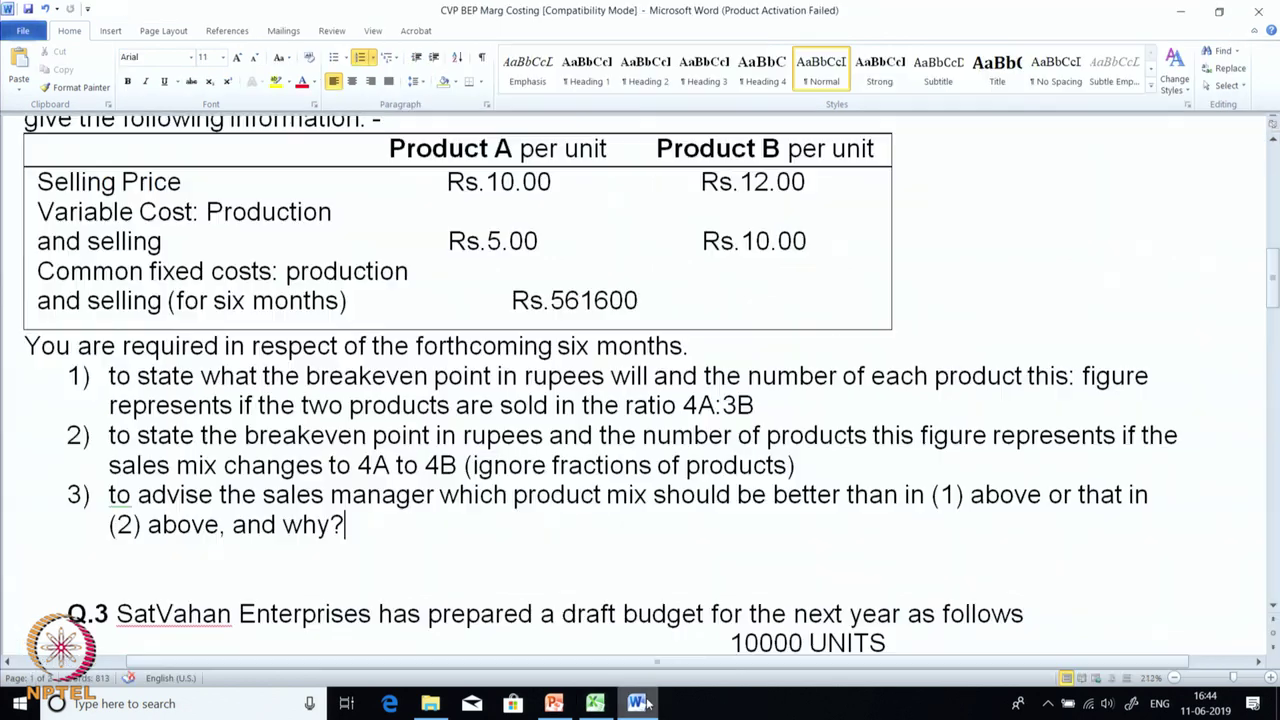
left_click(310, 405)
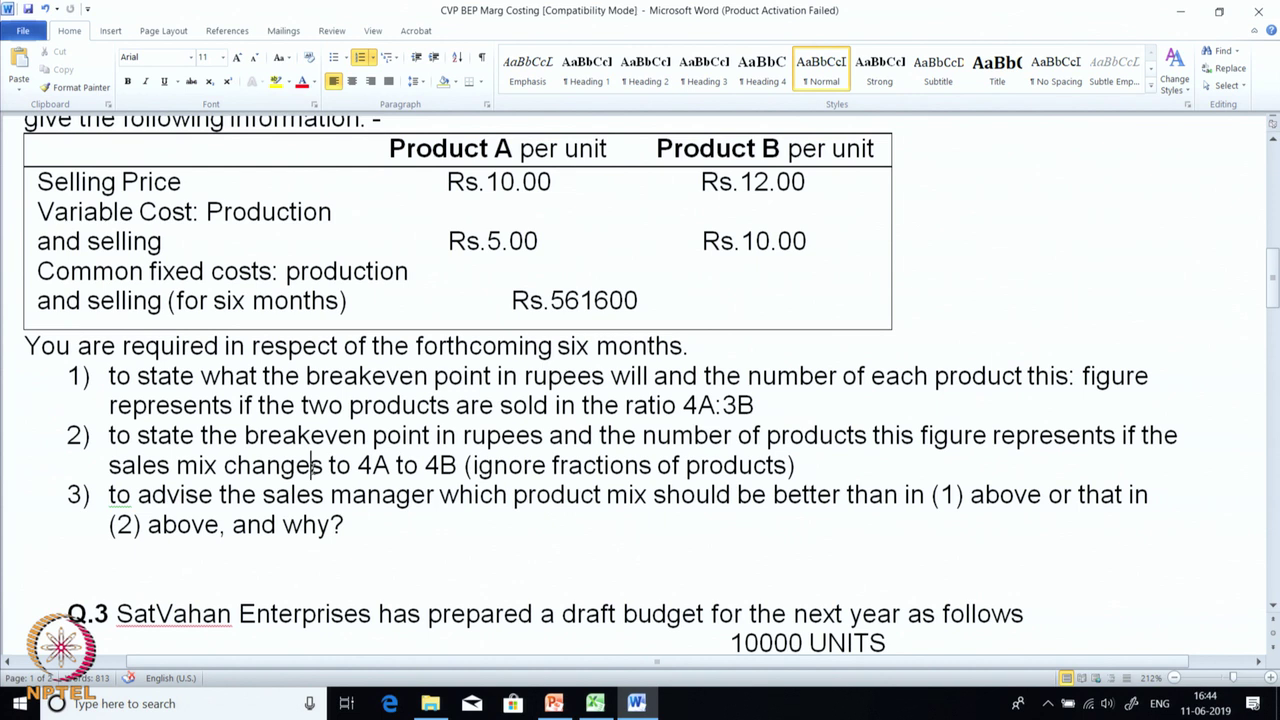
left_click(284, 525)
left_click(595, 703)
scroll(642, 511, "up", 3)
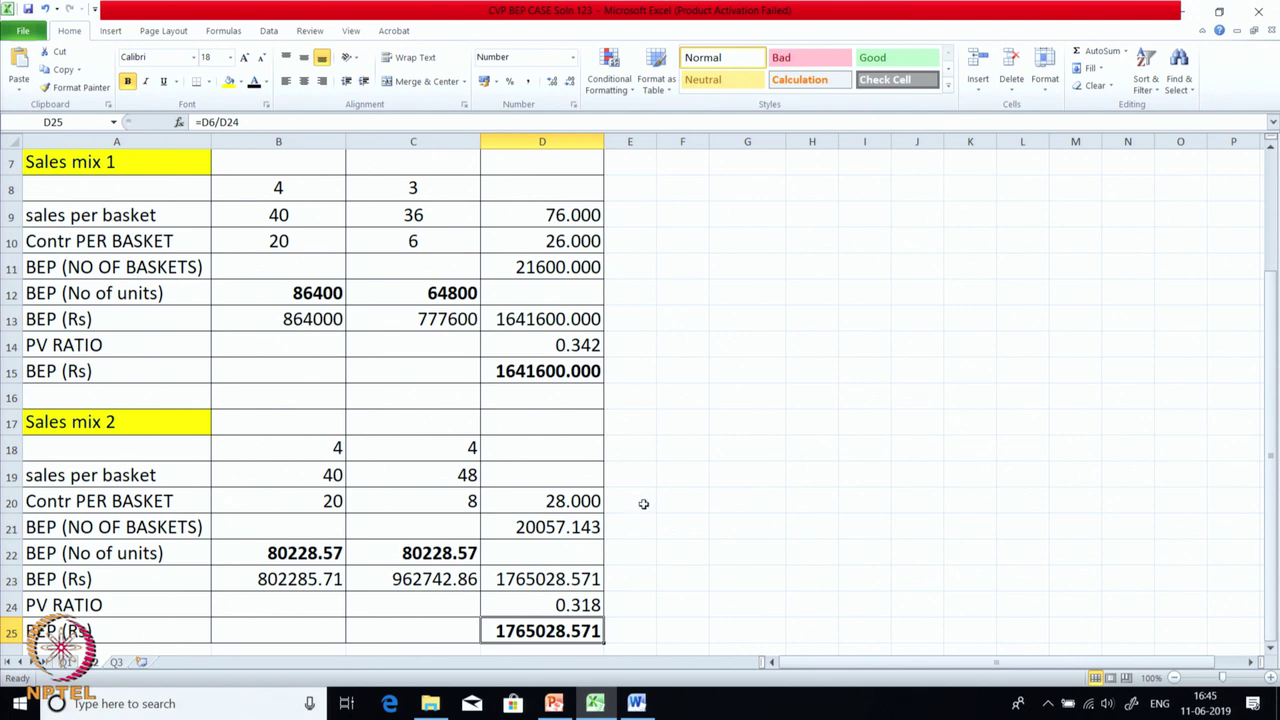
Compare the break-even sales in rupees of both sales mixes in D15 and D25, and check the Sales mix 1 PV ratio in D14.
left_click(578, 360)
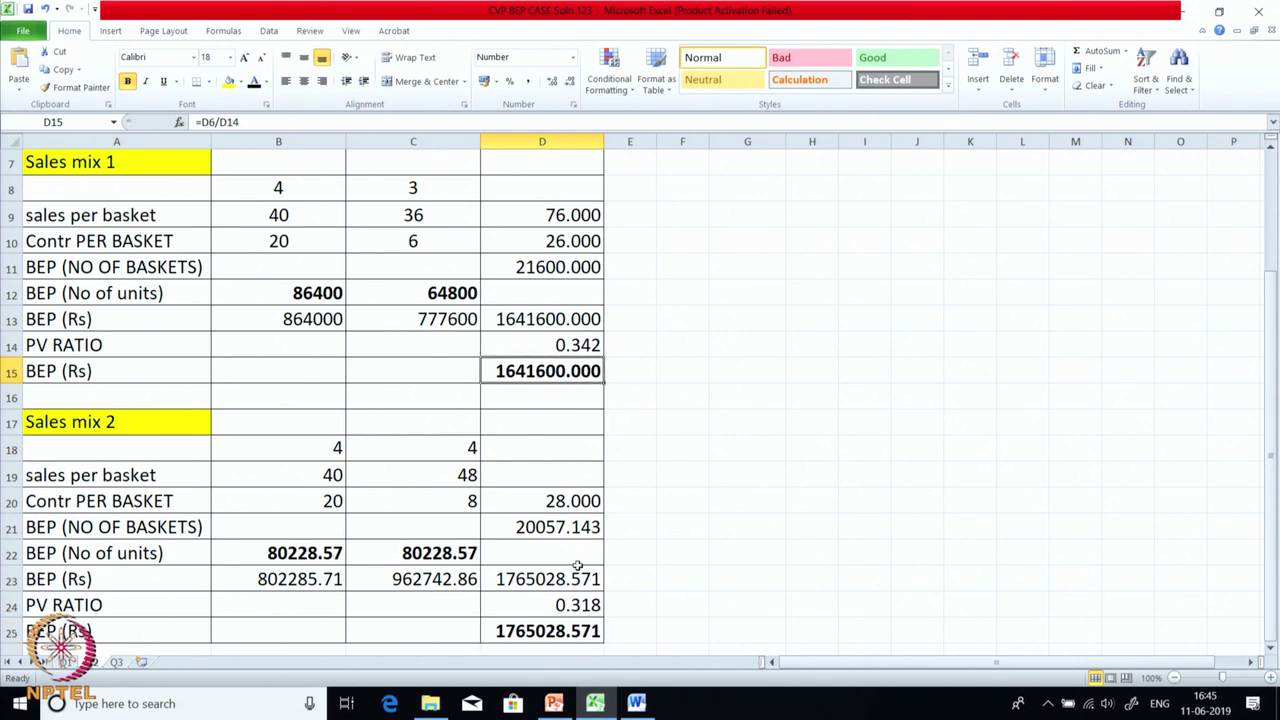
left_click(556, 639)
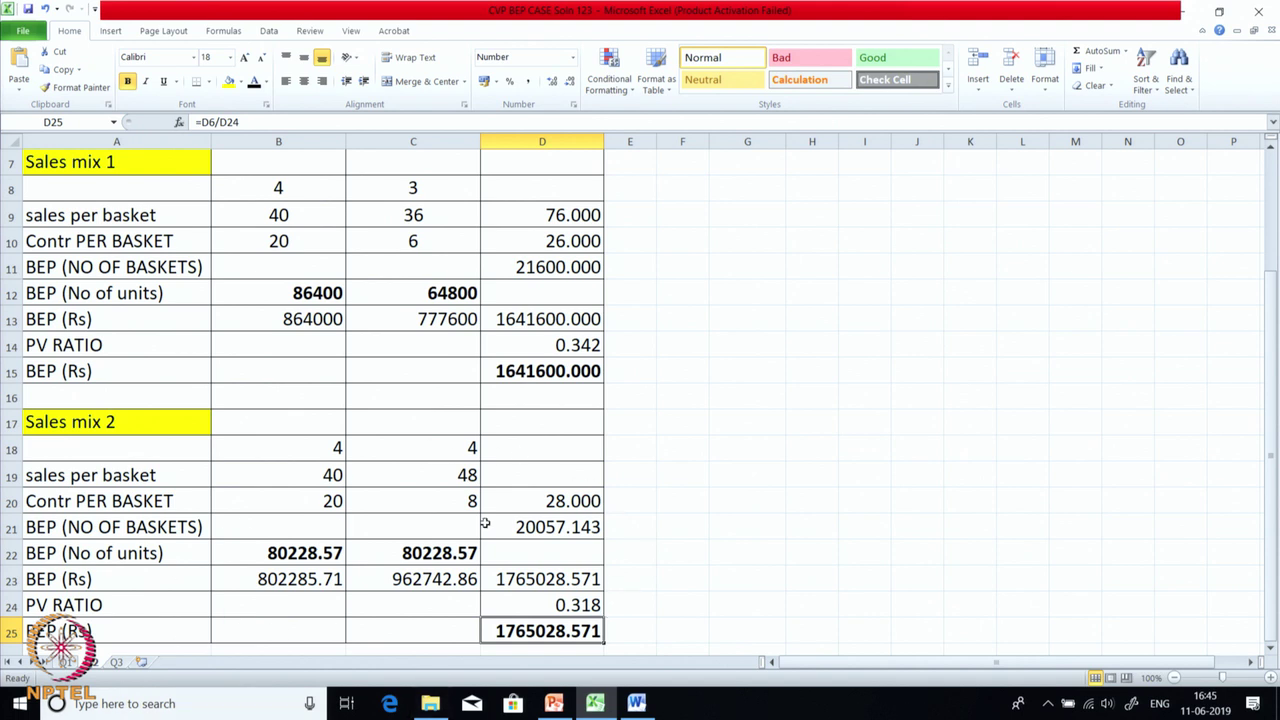
left_click(517, 390)
left_click(519, 372)
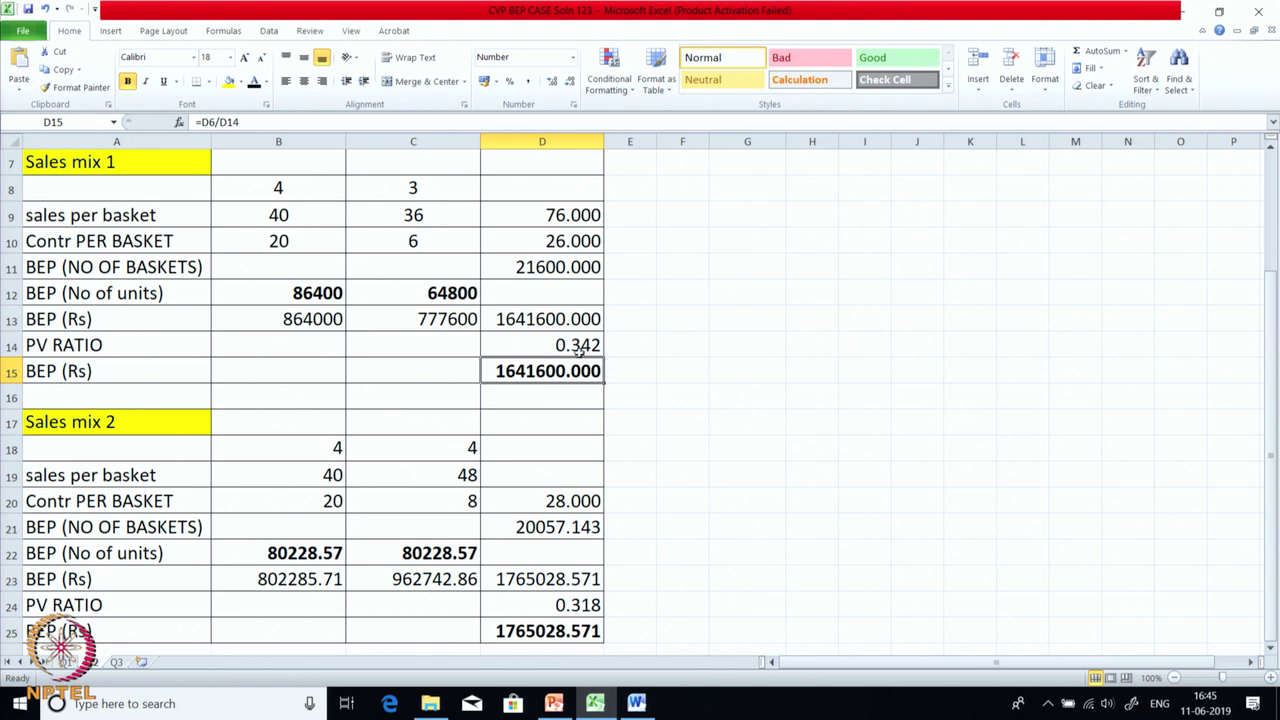
left_click(578, 344)
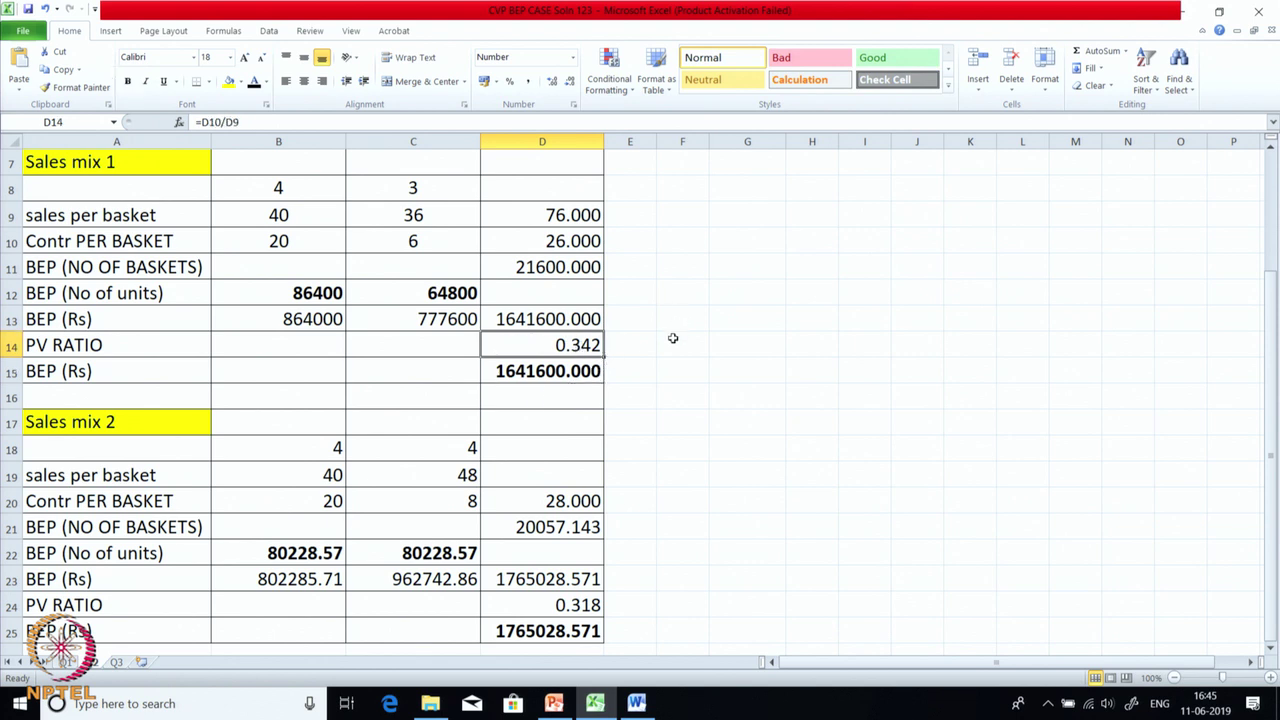
left_click(632, 345)
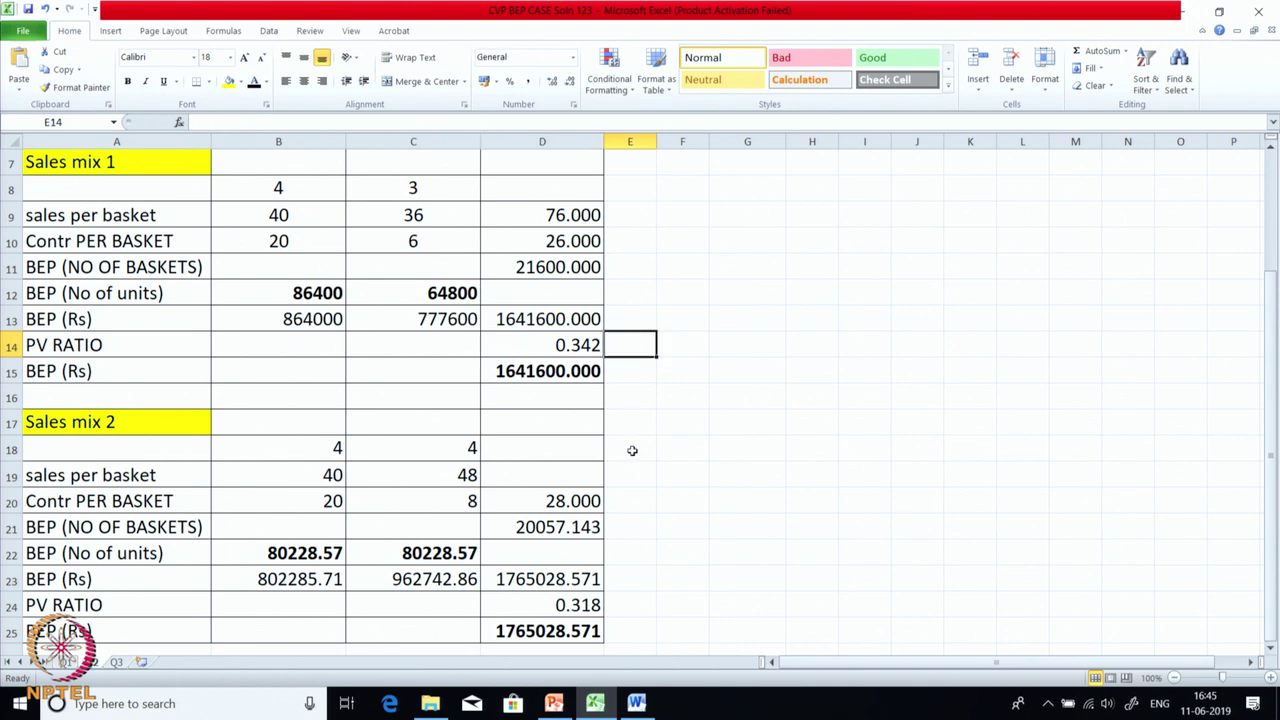
Examine product A's contribution per unit in B5 against product B's, and relate it to the quantities in both sales mixes.
scroll(632, 450, "up", 2)
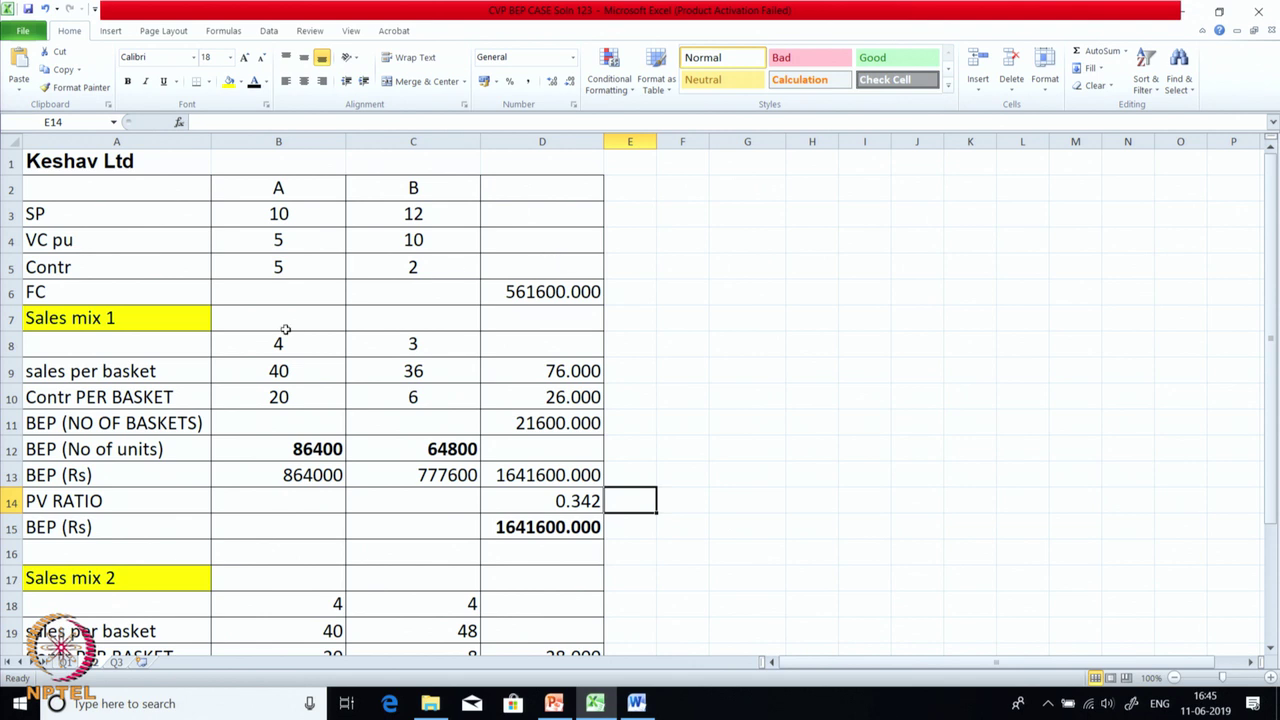
left_click(272, 266)
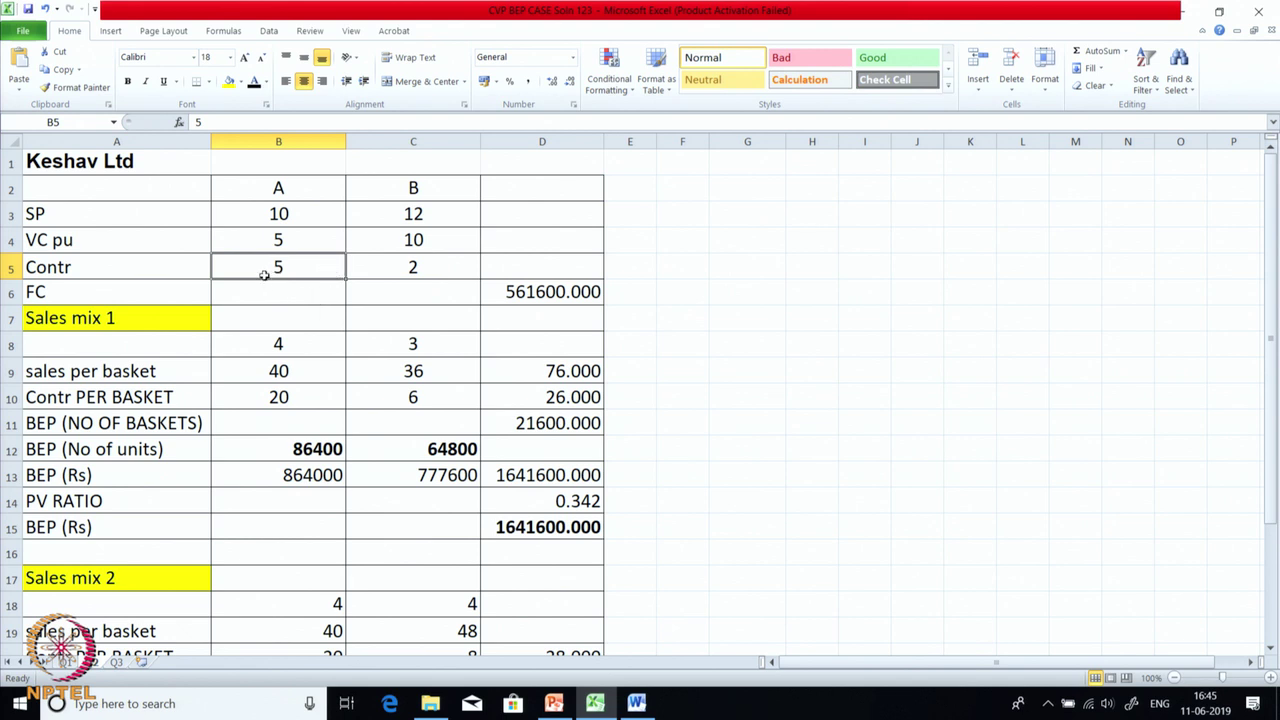
left_click(306, 293)
left_click(304, 275)
scroll(337, 321, "down", 1)
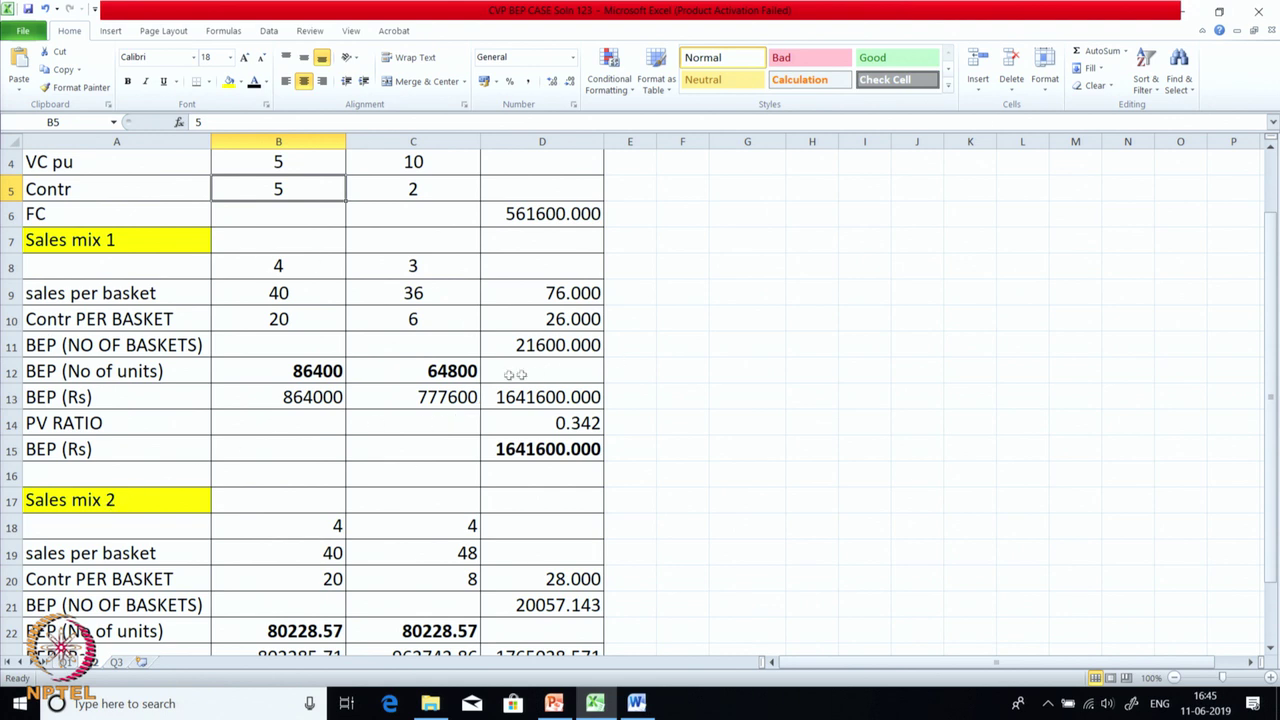
scroll(337, 470, "up", 1)
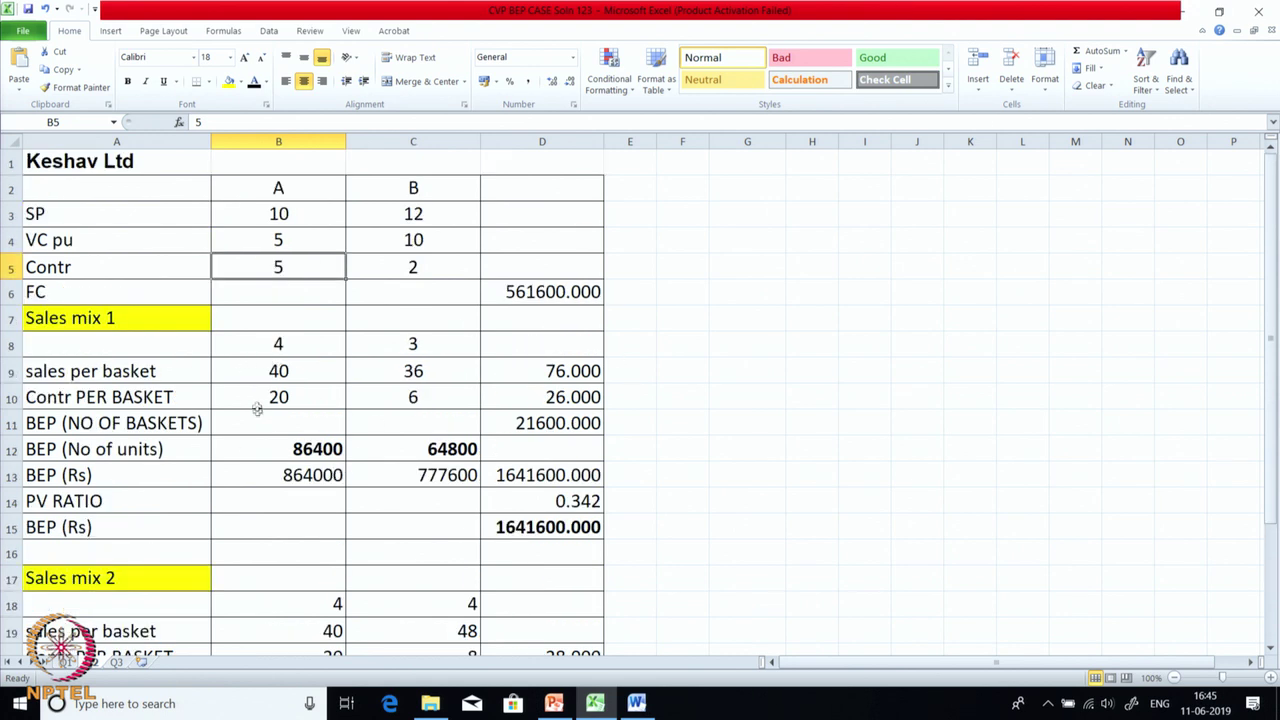